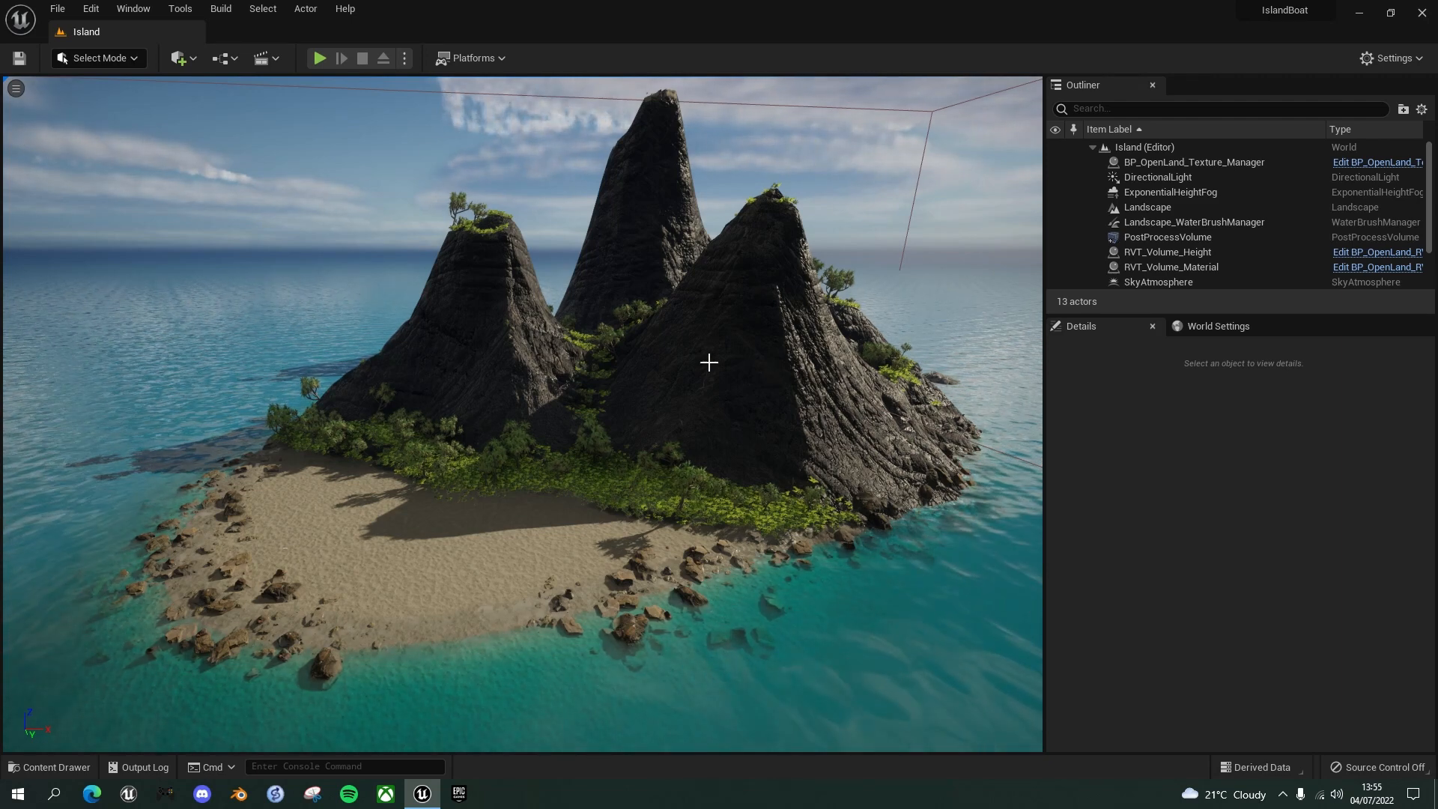
Switch to the Epic Games Launcher, search the Marketplace for twinmotion and open the Twinmotion Boats Pack 1 page.
left_click(463, 802)
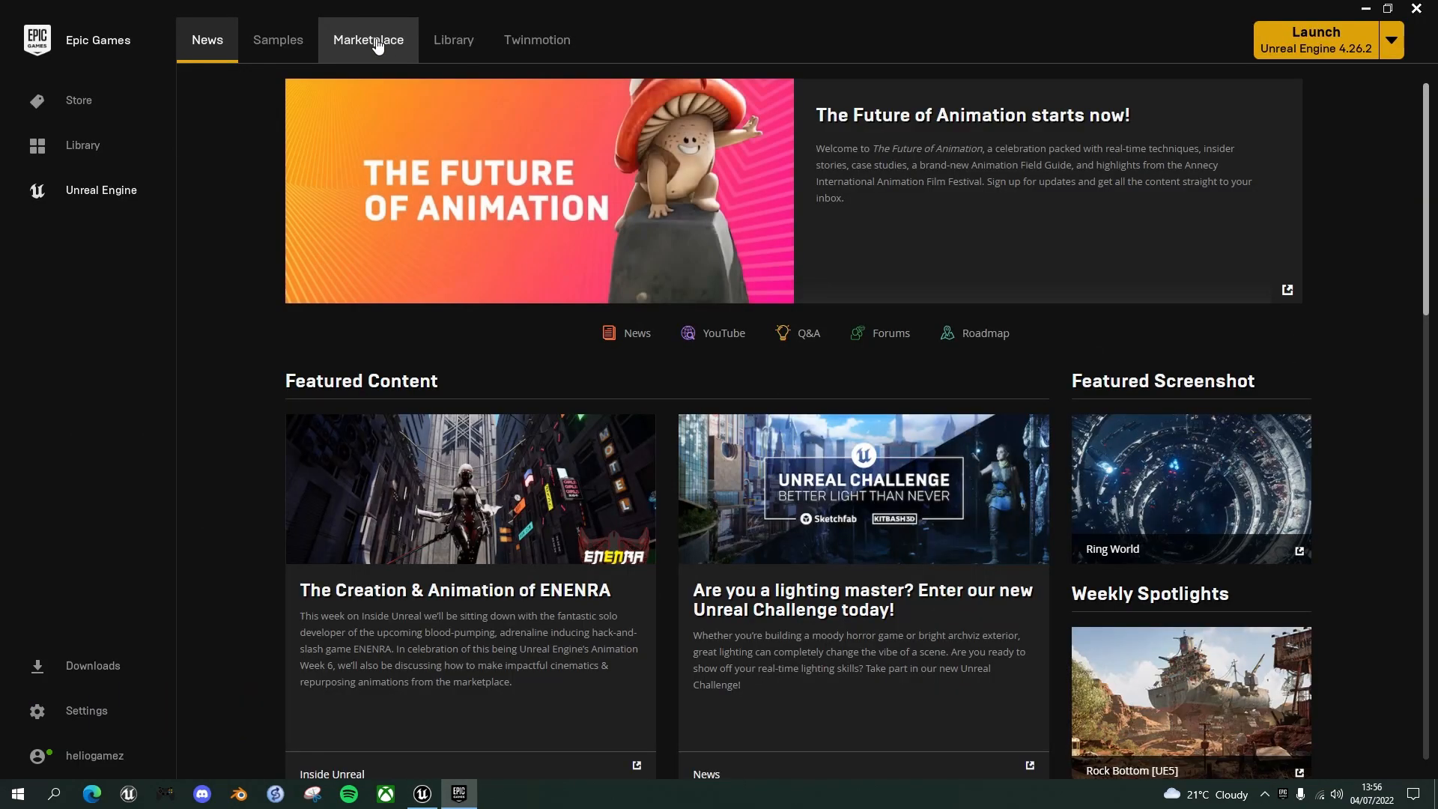
left_click(377, 44)
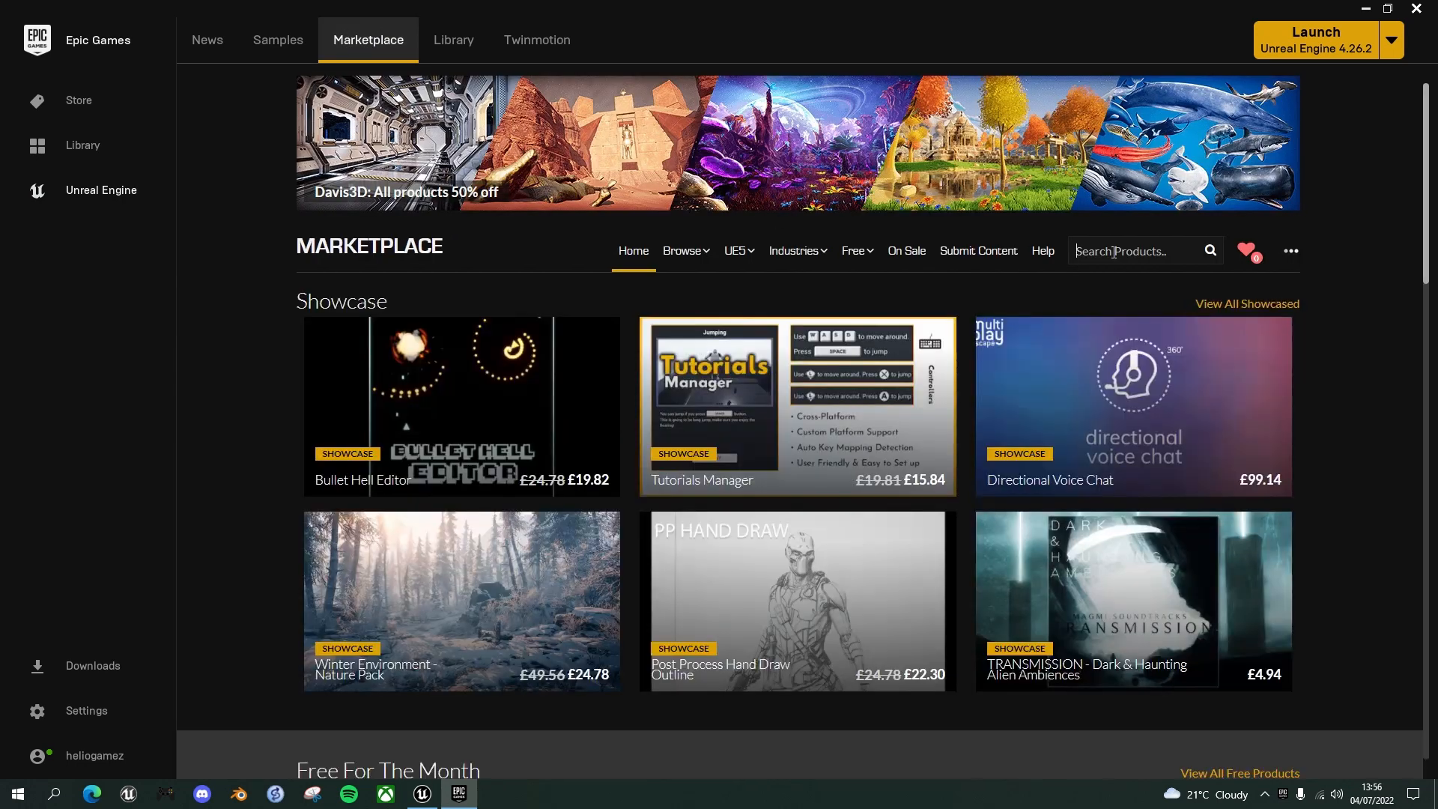
left_click(1114, 251)
type("twin")
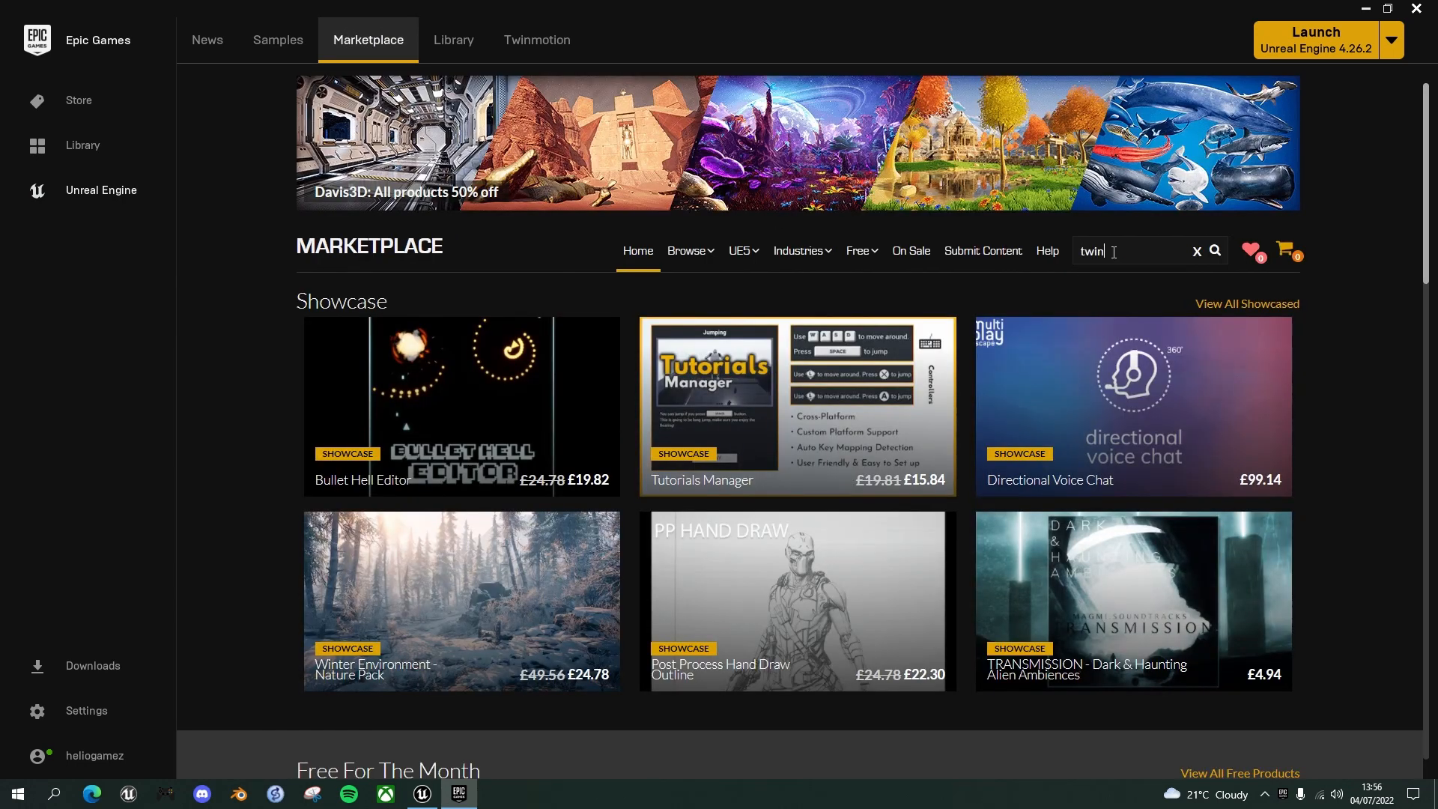
key("Return")
scroll(1113, 255, "down", 8)
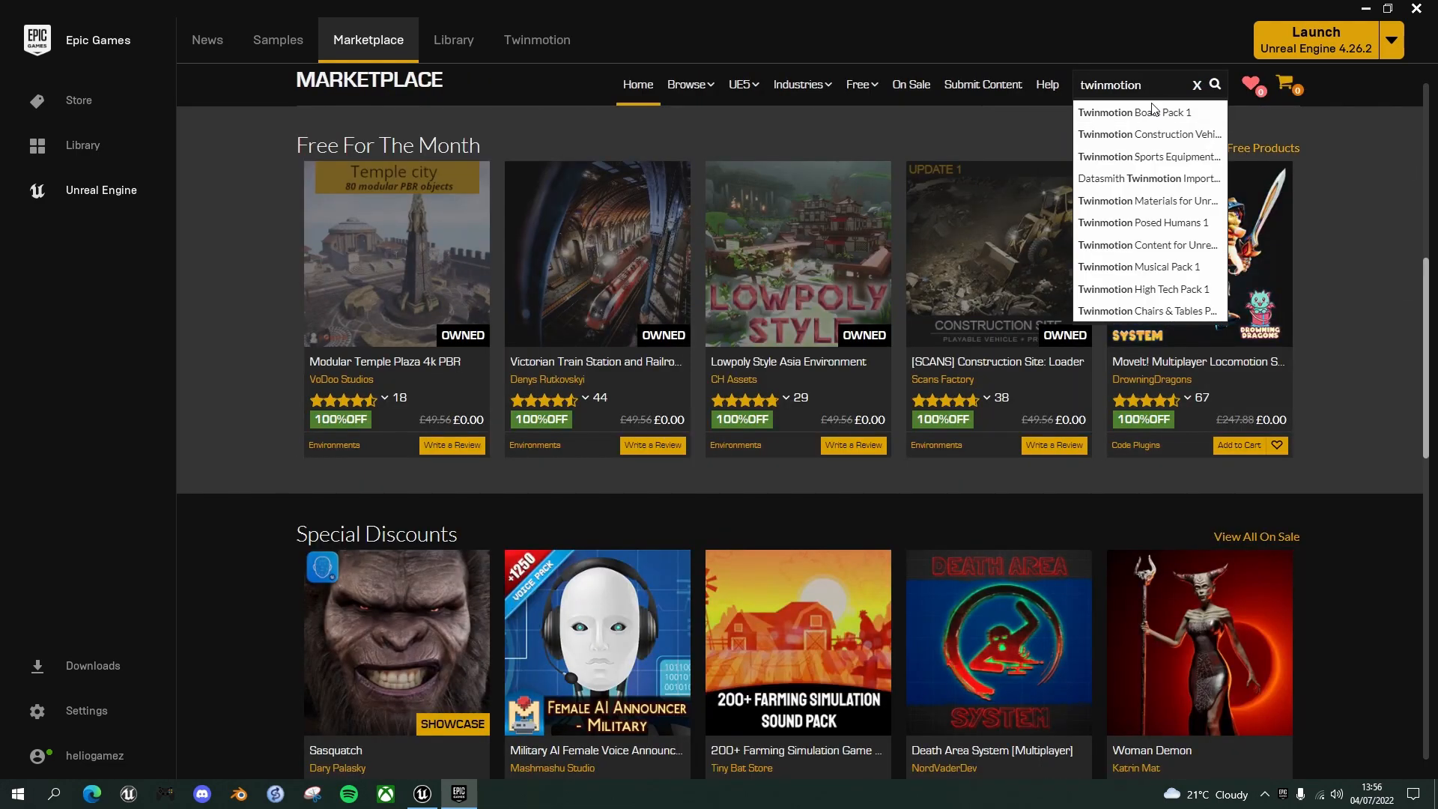
left_click(1156, 114)
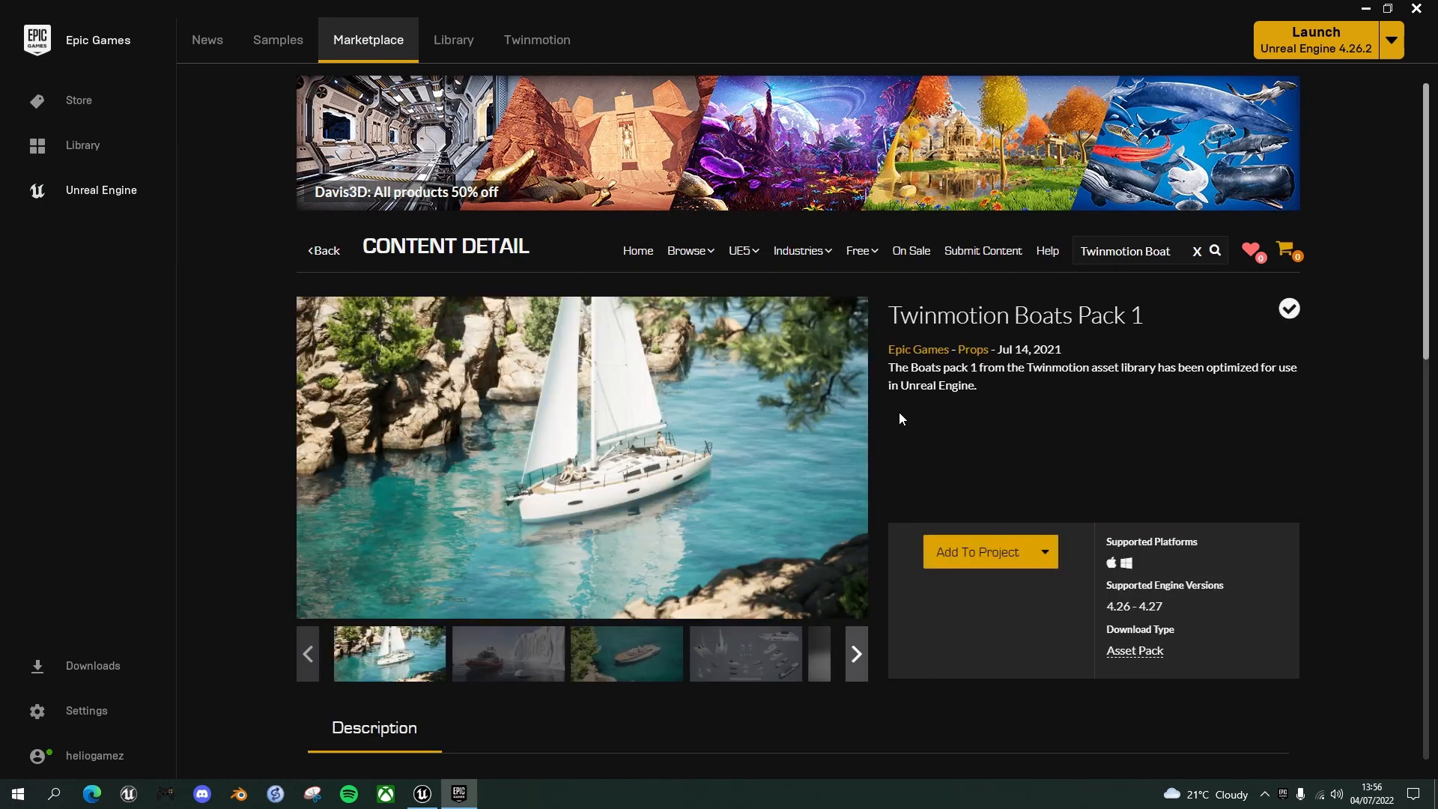
Review the boat pack's description, show all projects and add the pack to the IslandBoat project with version 4.27.
scroll(753, 588, "down", 4)
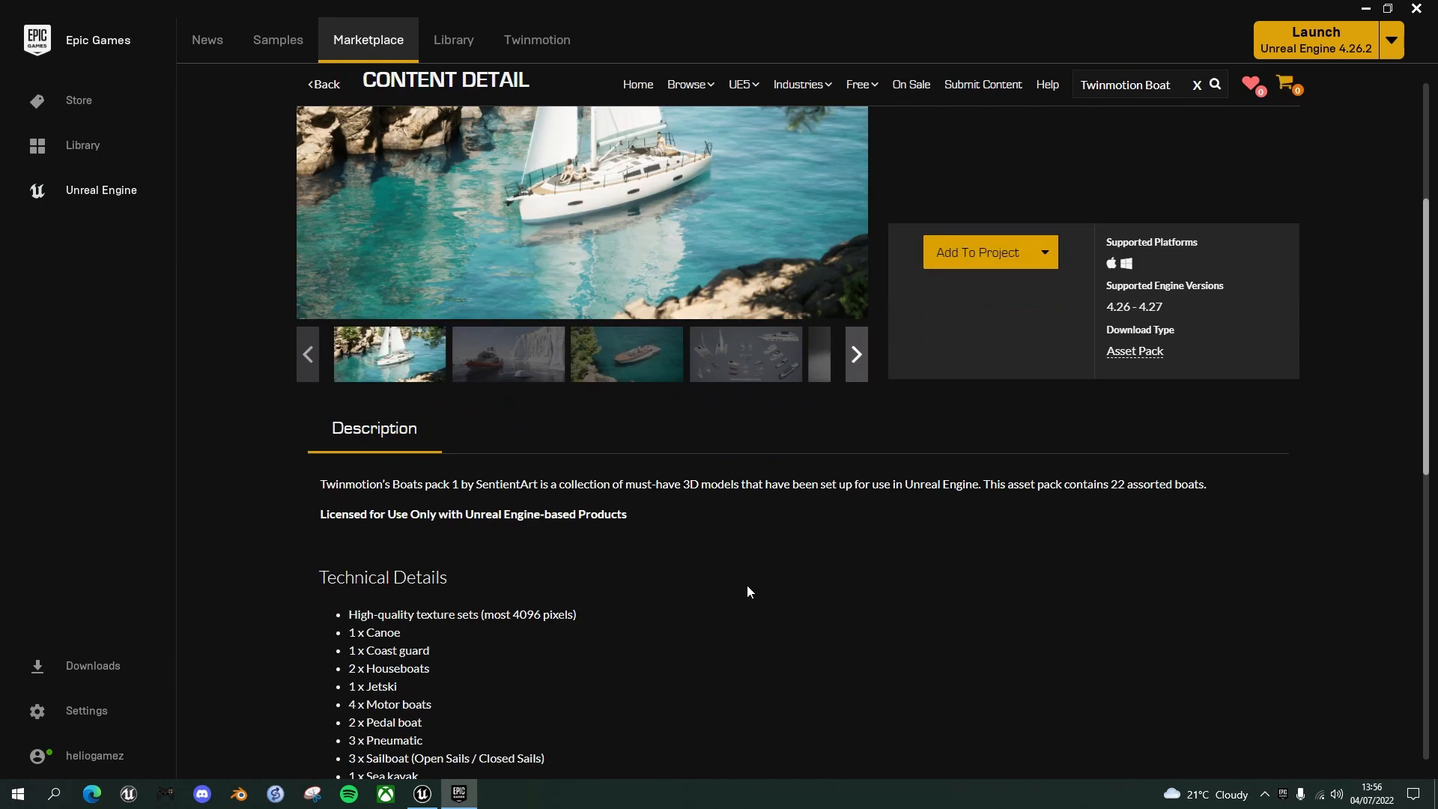
scroll(751, 589, "down", 2)
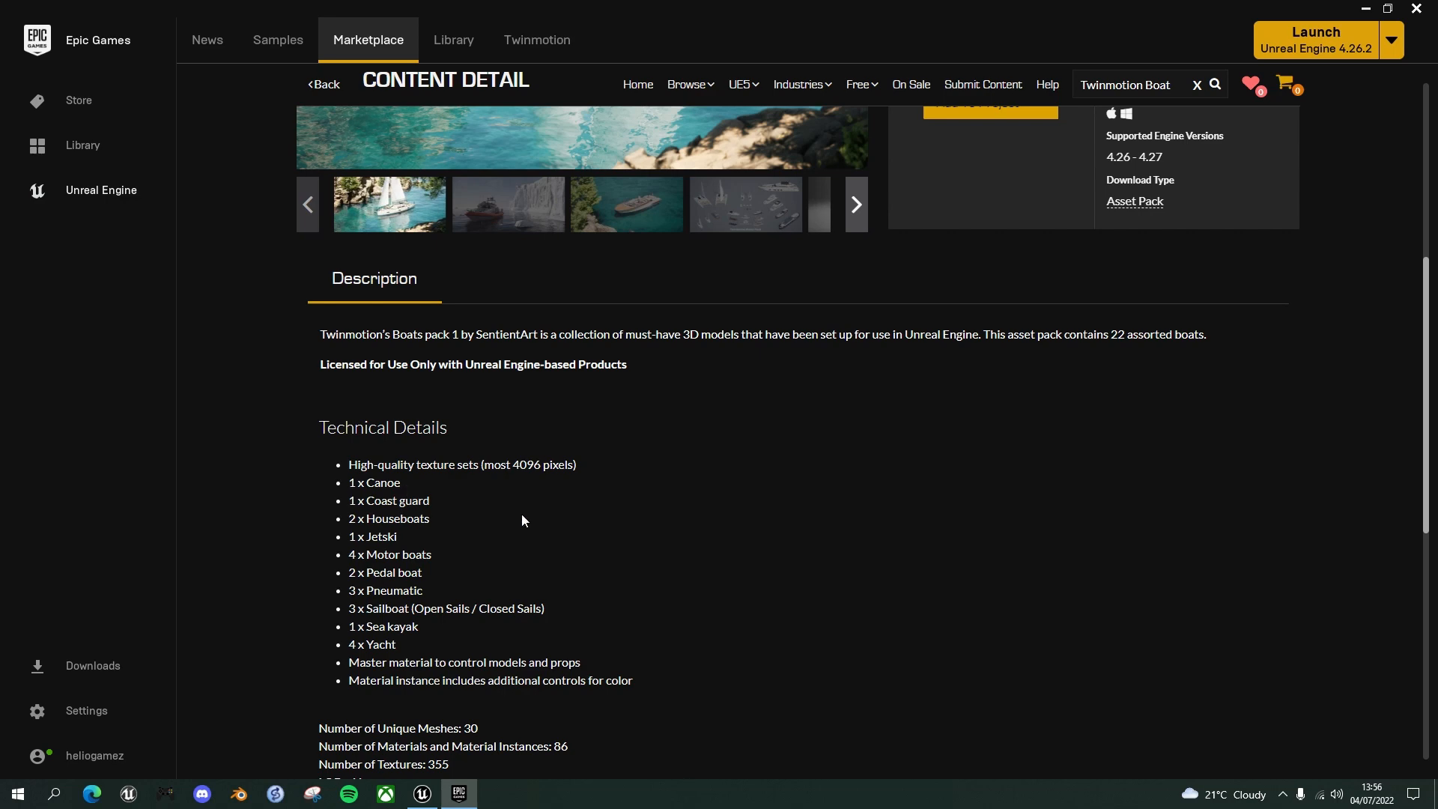
scroll(524, 524, "up", 5)
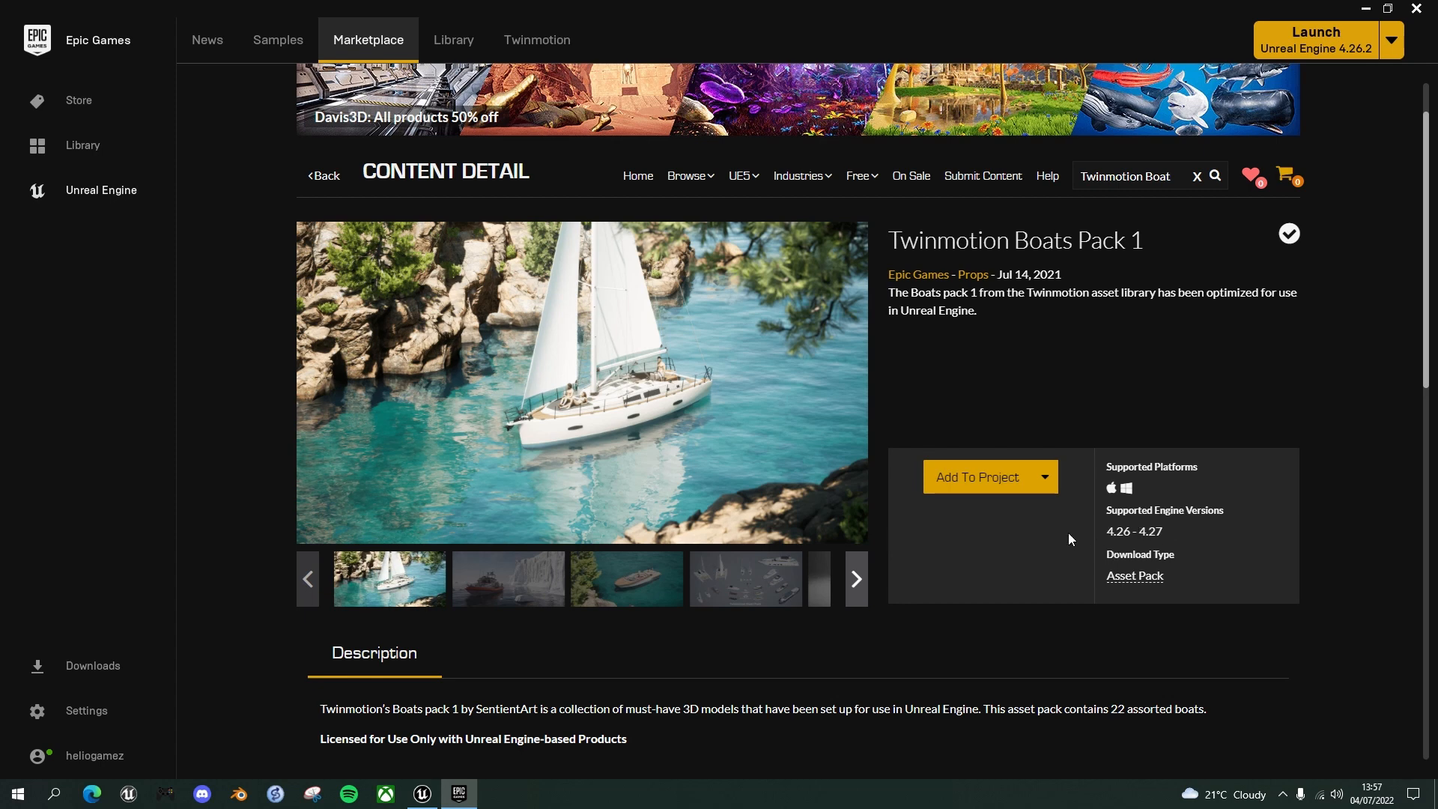
left_click(977, 482)
mouse_move(941, 337)
left_mouse_down()
mouse_move(942, 459)
mouse_move(947, 321)
left_mouse_up()
scroll(802, 394, "down", 2)
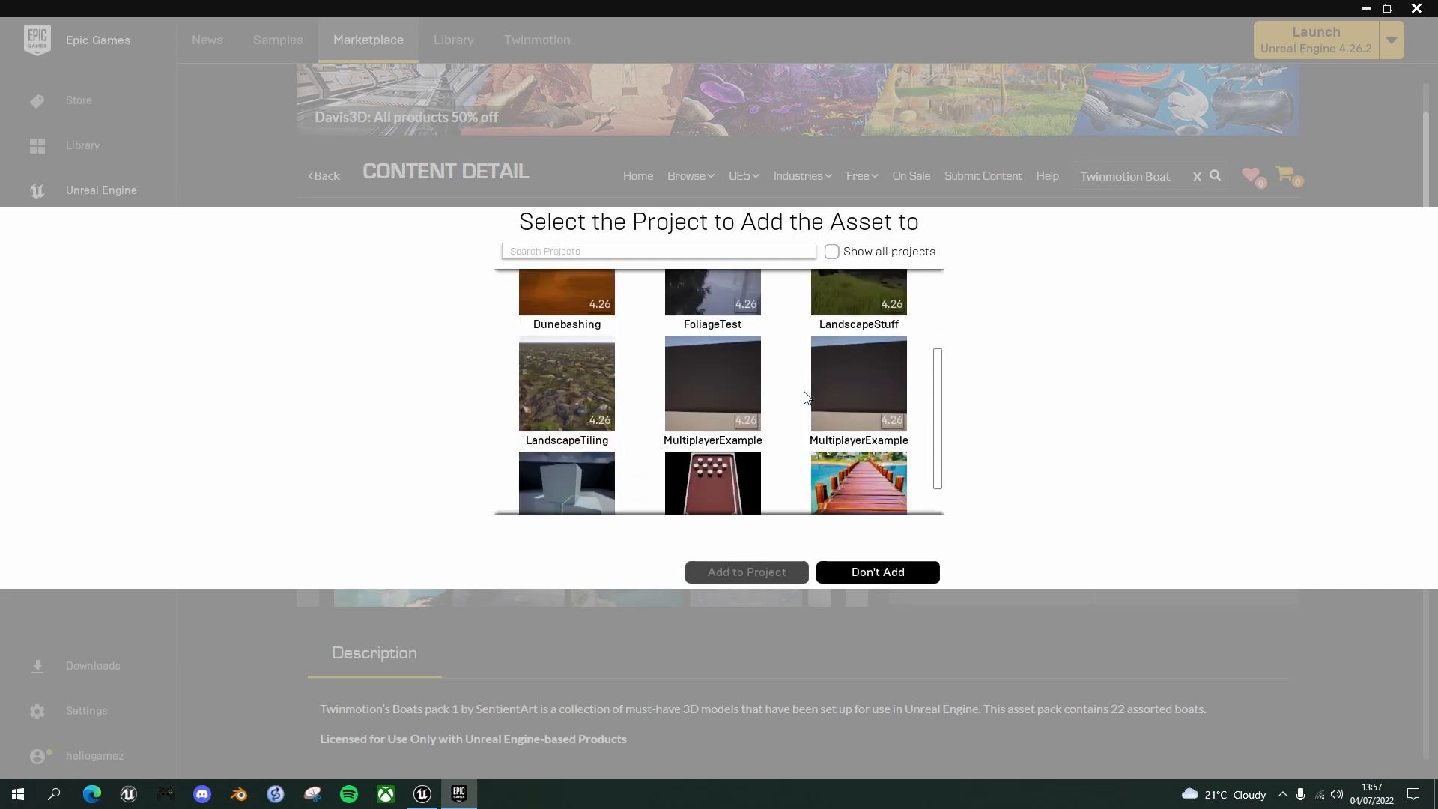
scroll(805, 396, "down", 1)
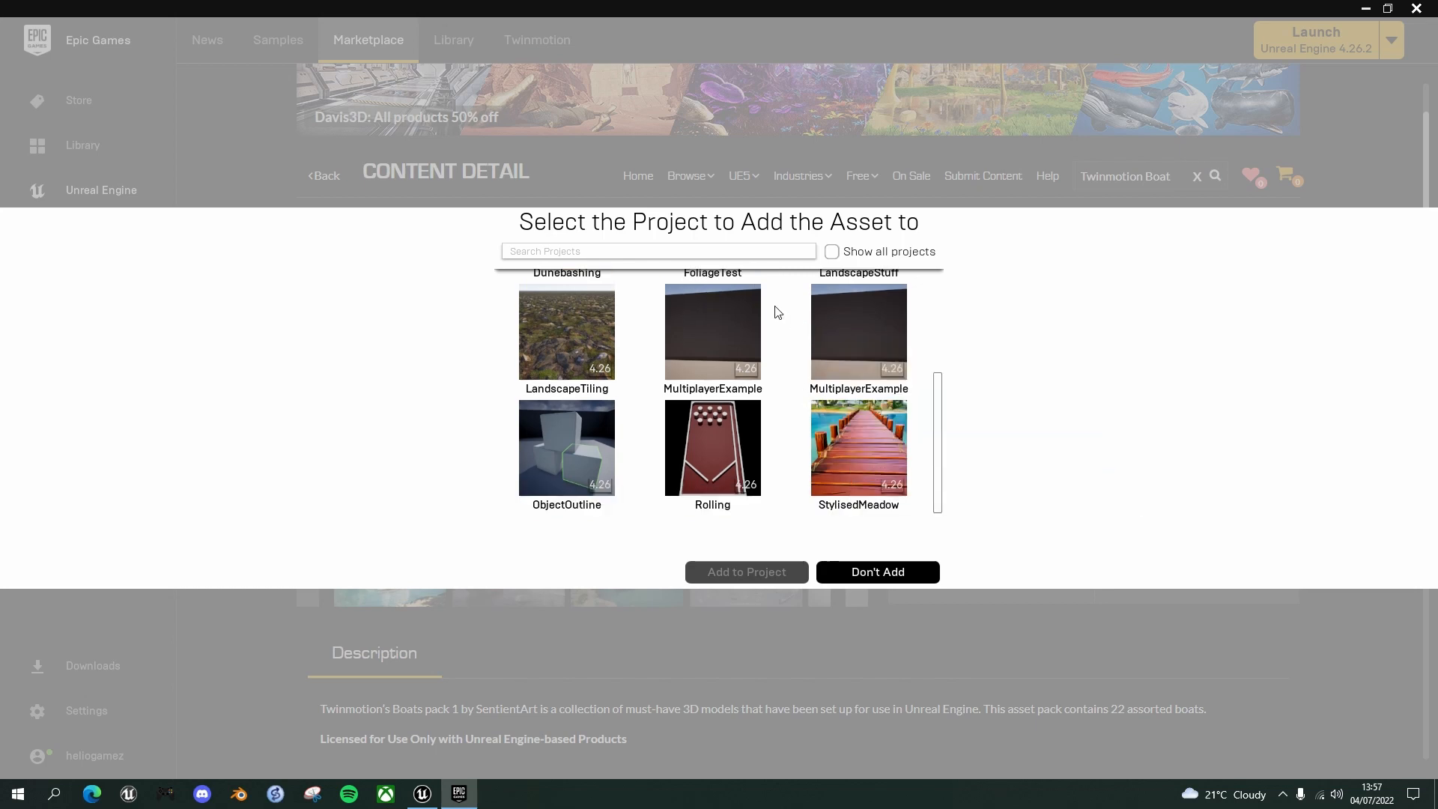
left_click(832, 252)
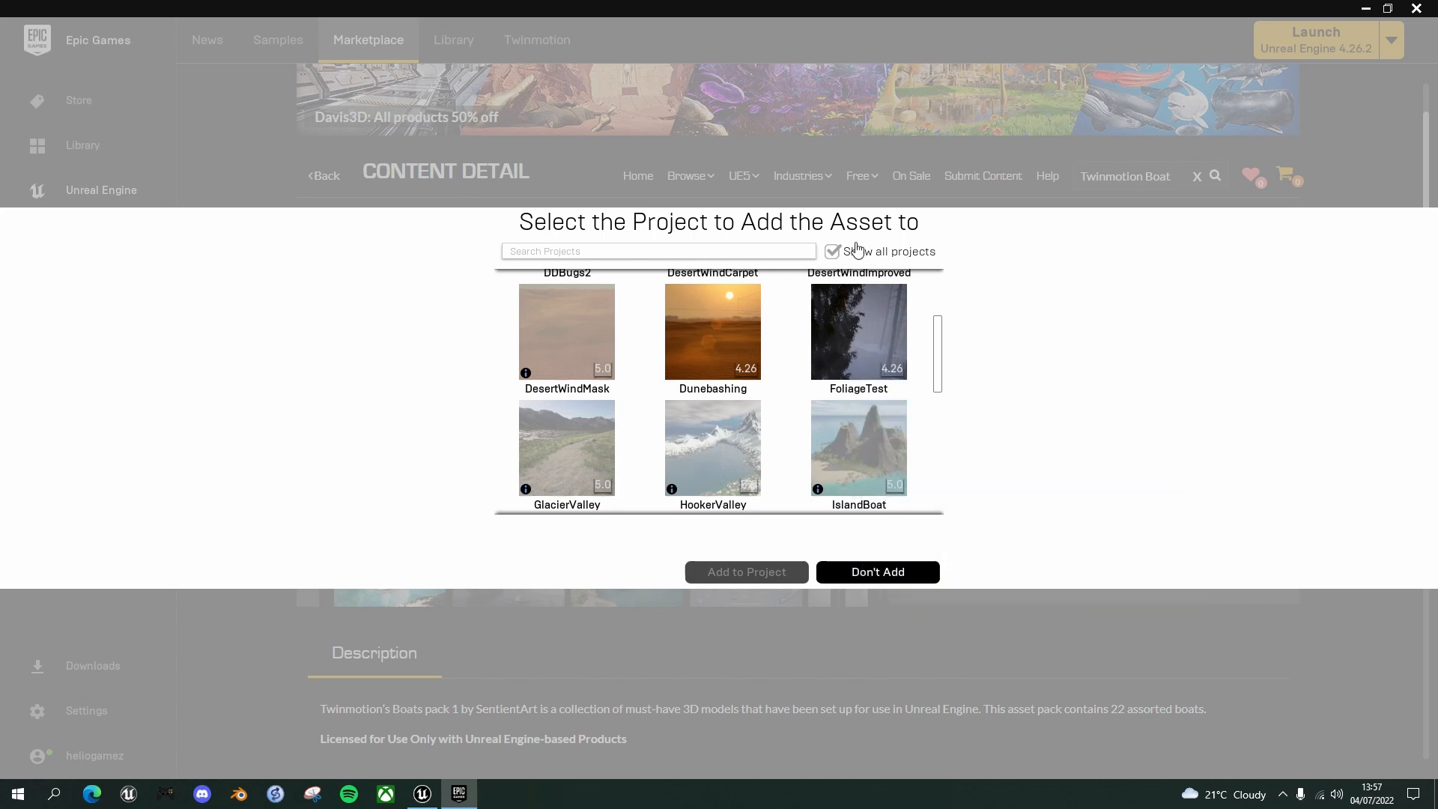
left_click(854, 455)
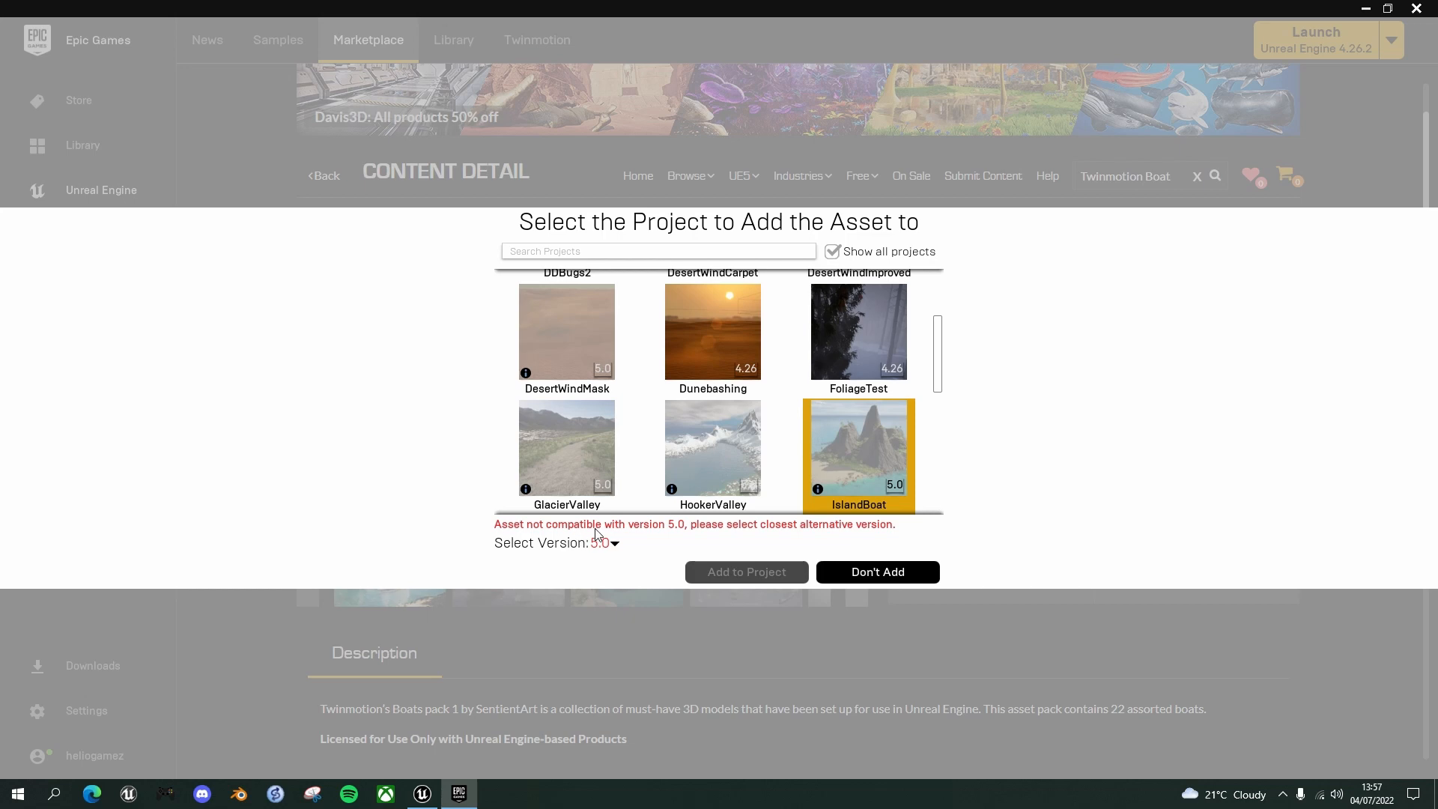
left_click(616, 544)
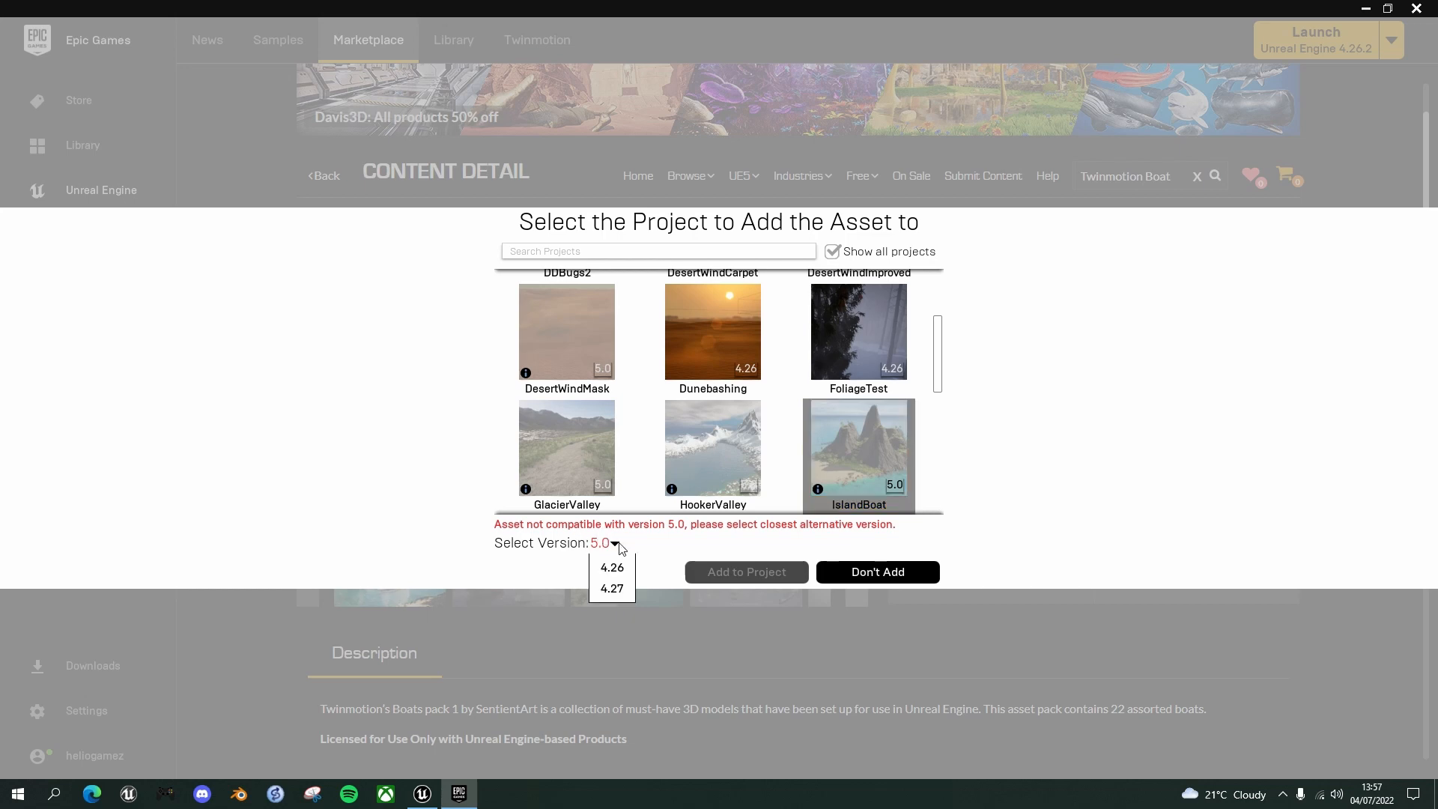
left_click(616, 589)
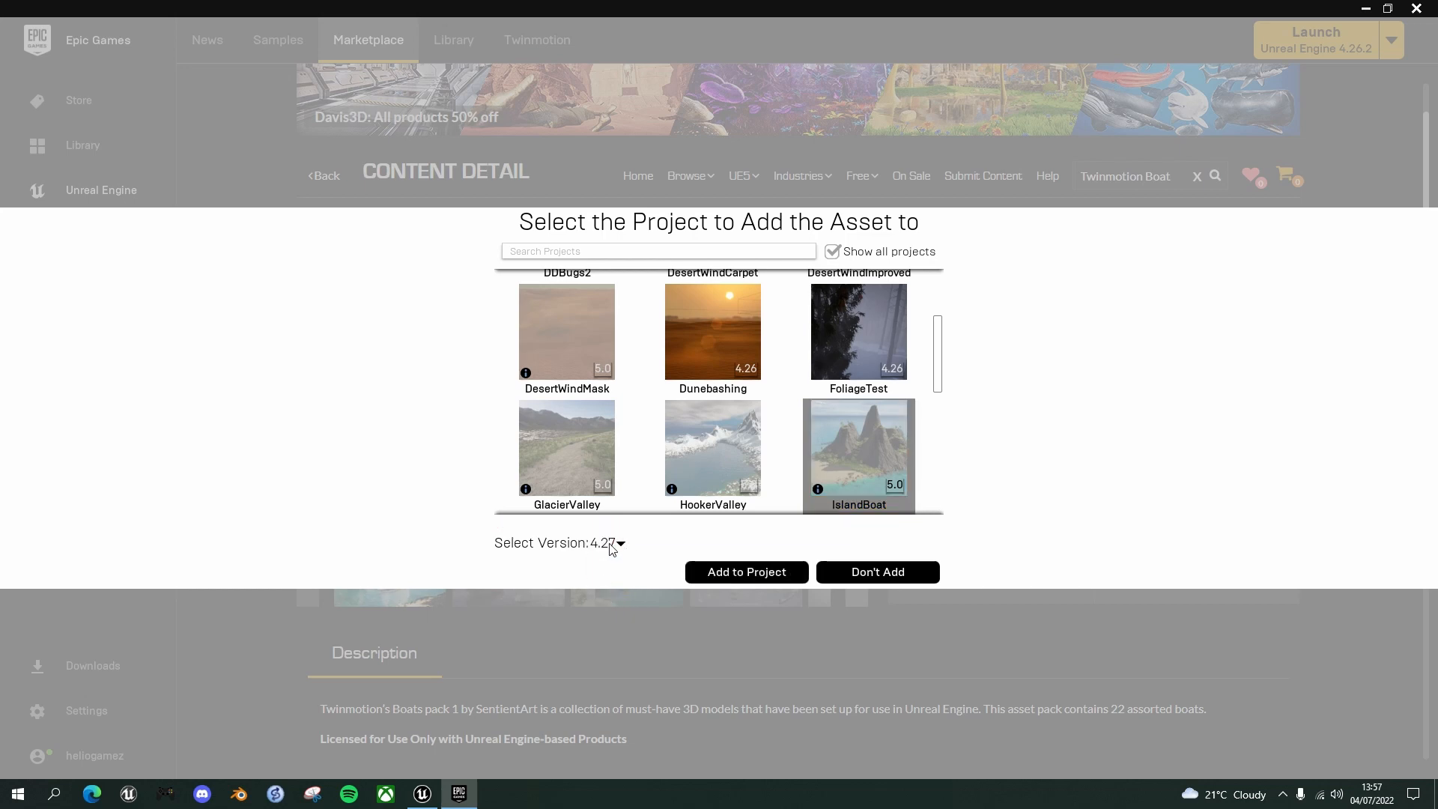
left_click(774, 573)
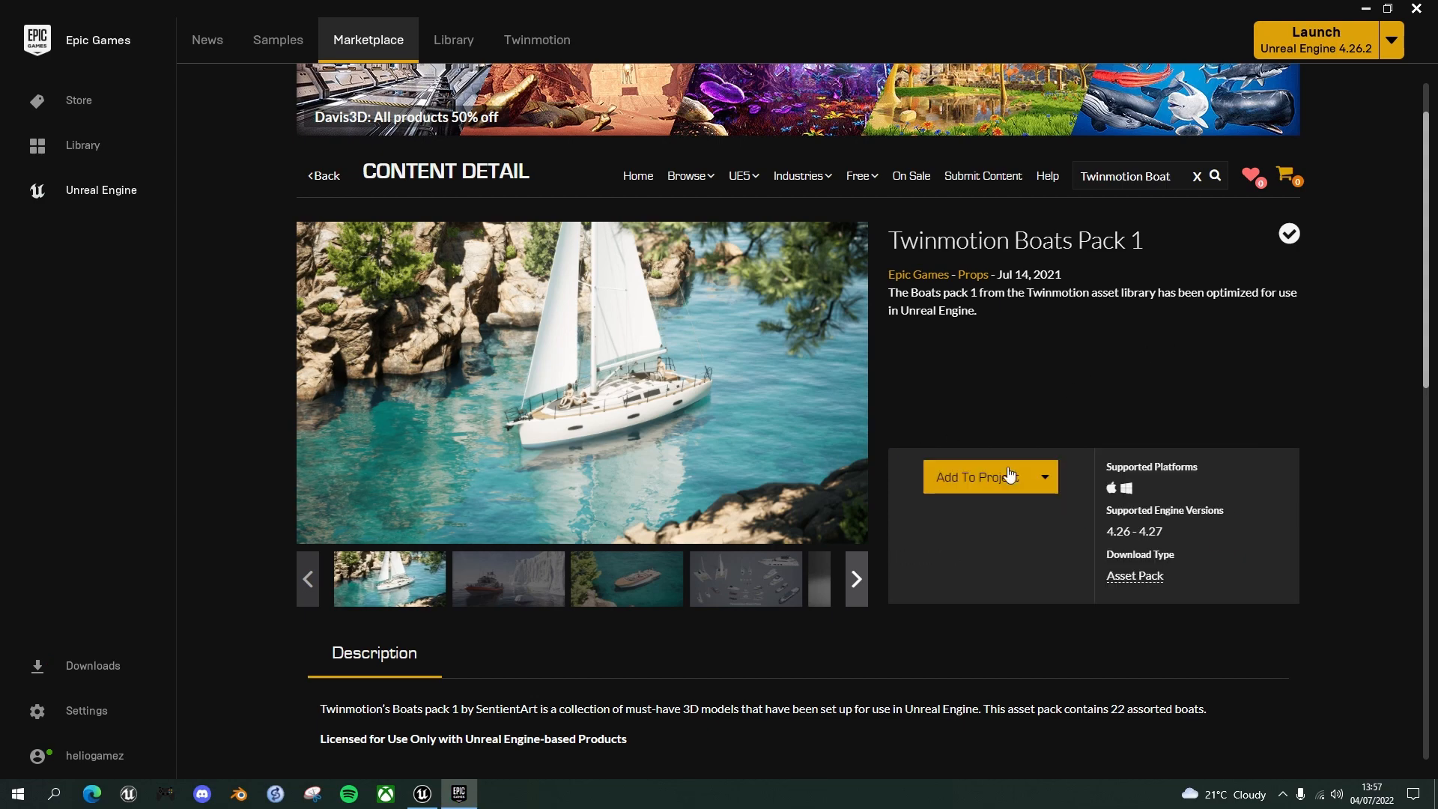
Close the launcher, return to Unreal Editor and open the Boats content folder.
left_click(1418, 11)
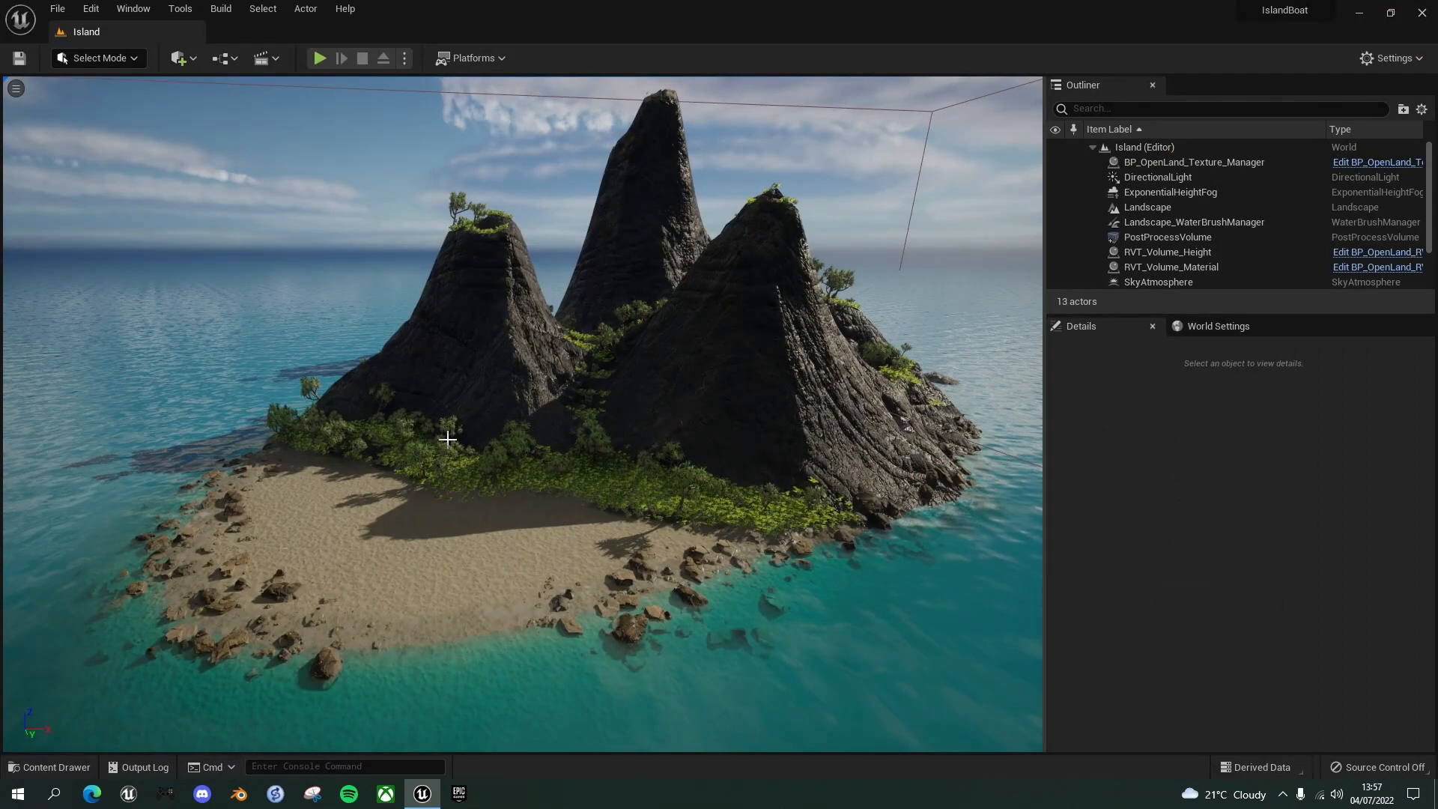
key("ctrl+space")
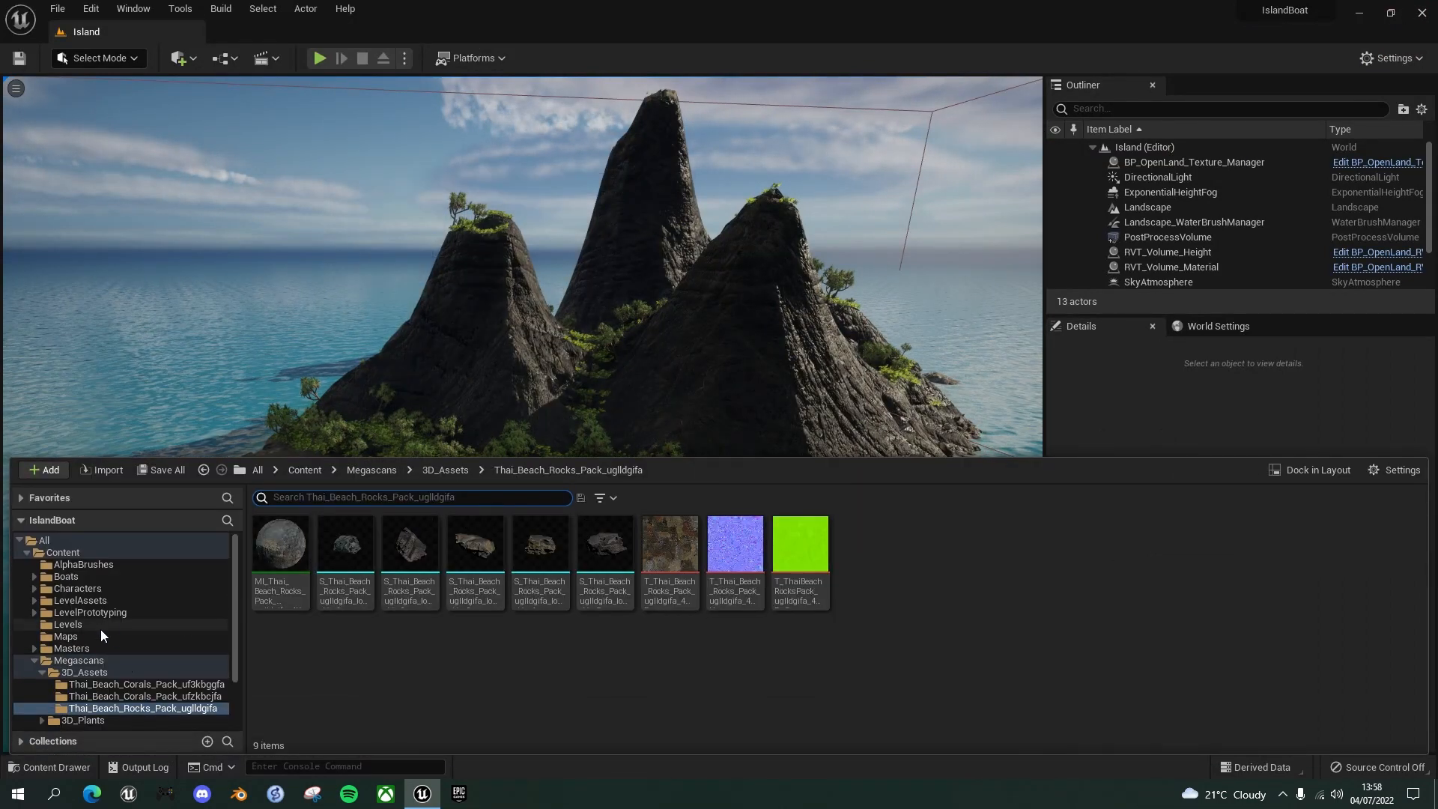
left_click(34, 576)
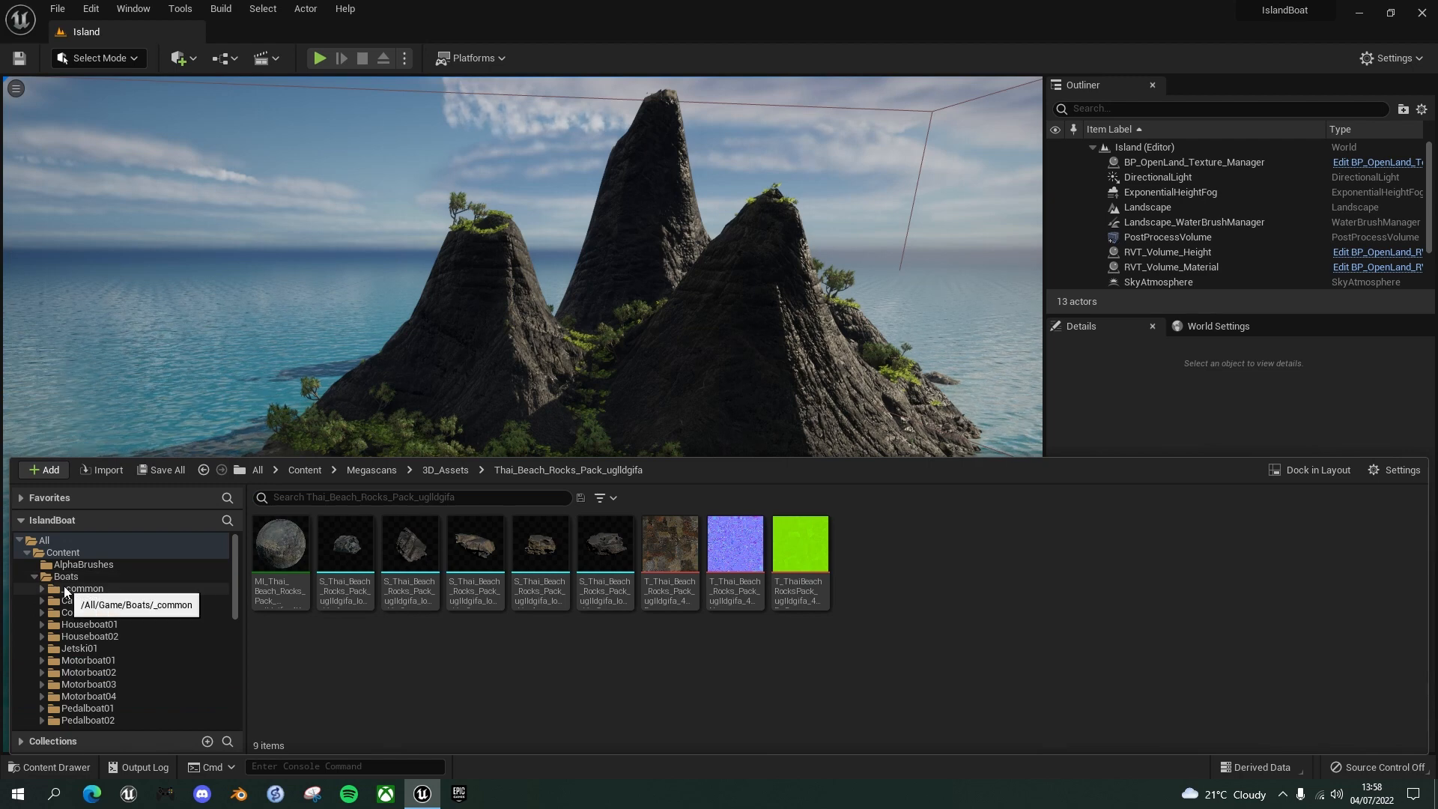
left_click(69, 578)
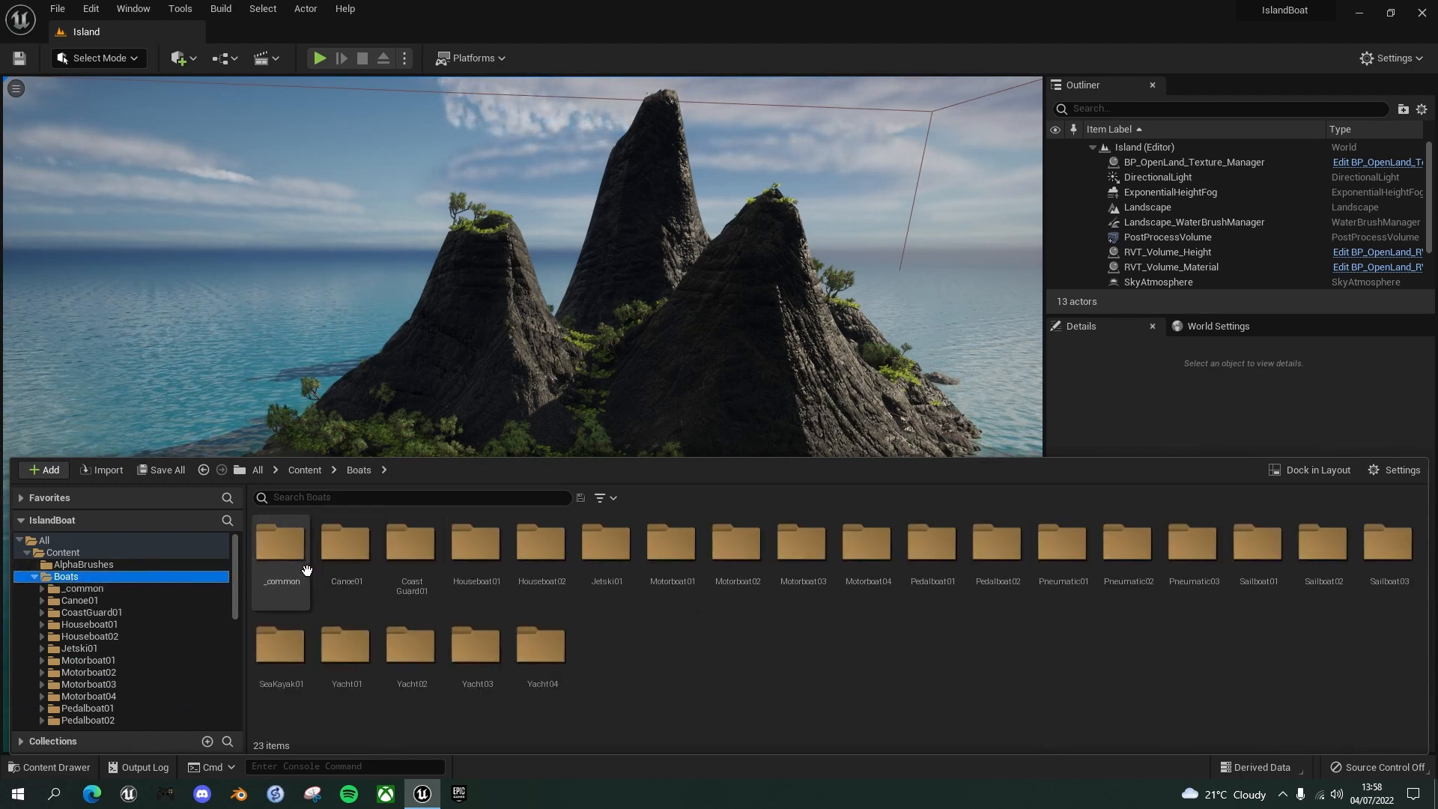
Try to delete the boat folders from CoastGuard01 through Yacht02.
left_click_drag(232, 579, 235, 590)
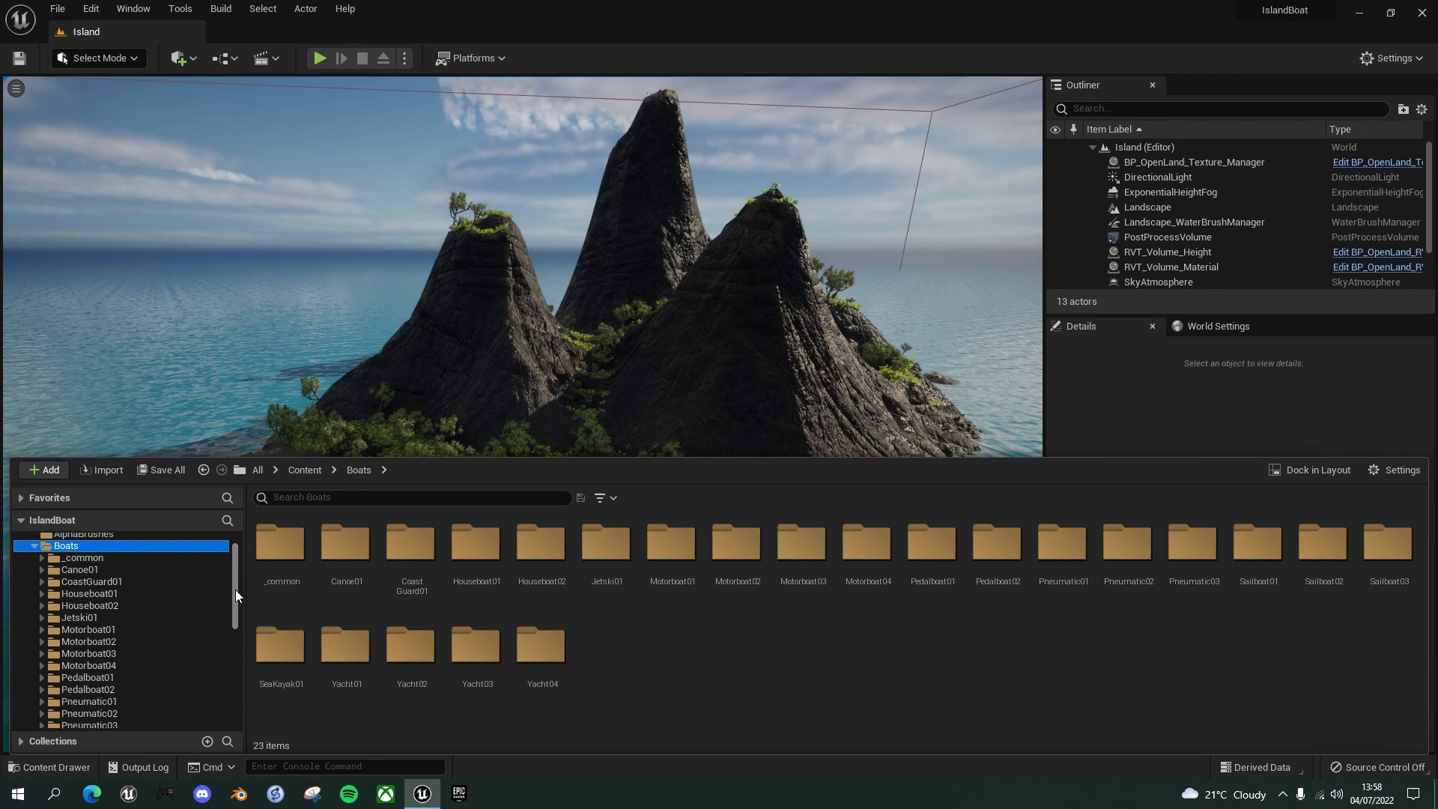
left_click(83, 581)
left_click_drag(234, 570, 235, 605)
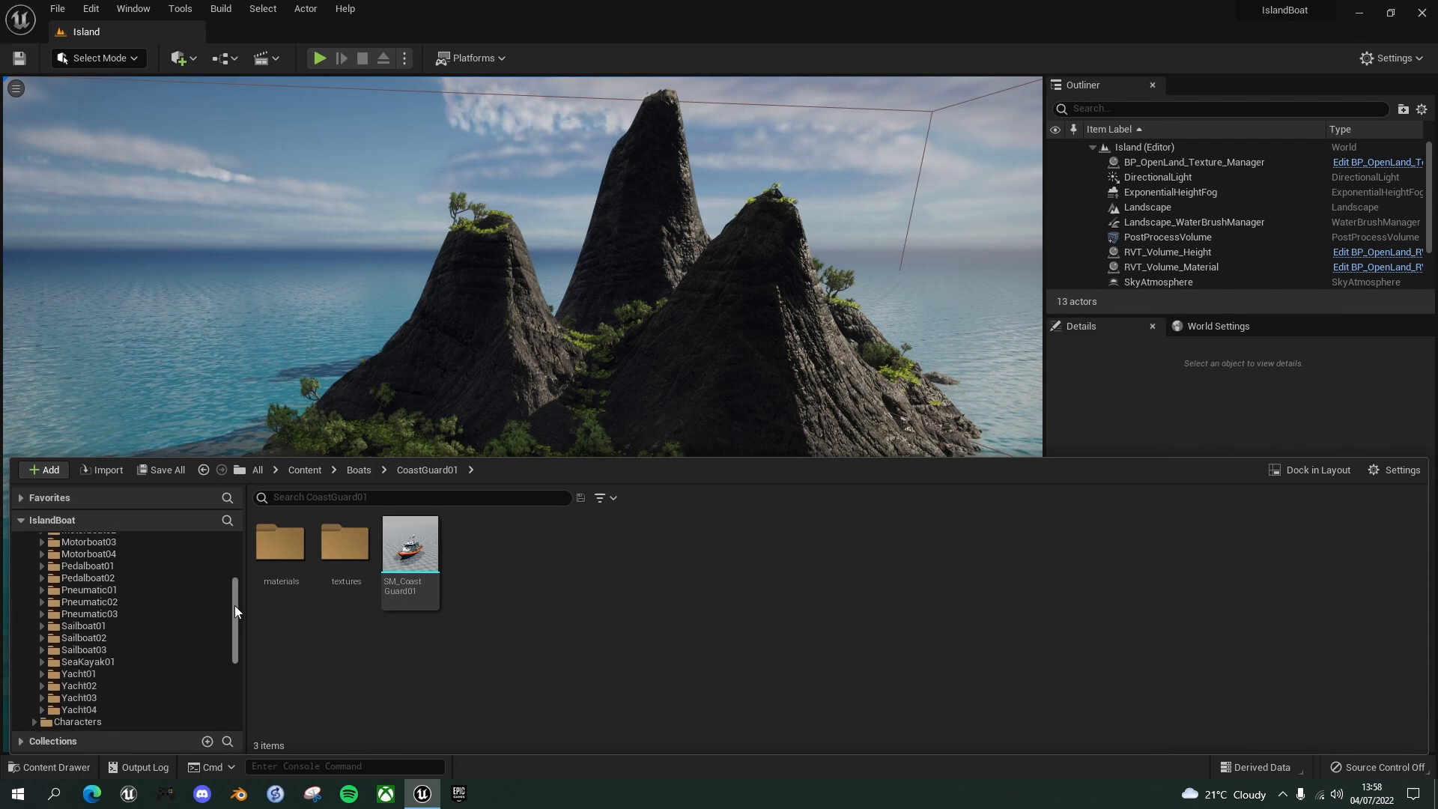
left_click(90, 686, "shift")
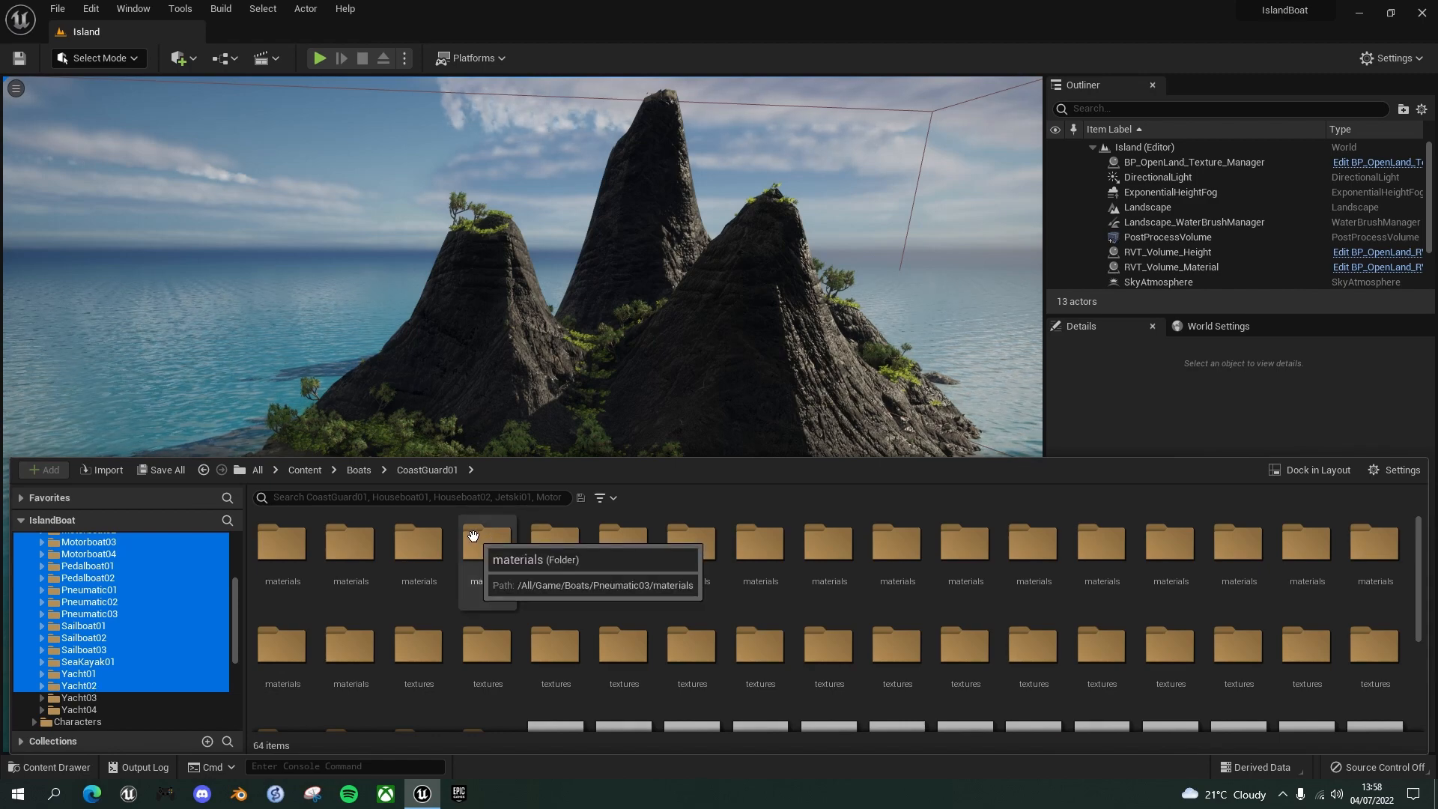
key("Delete")
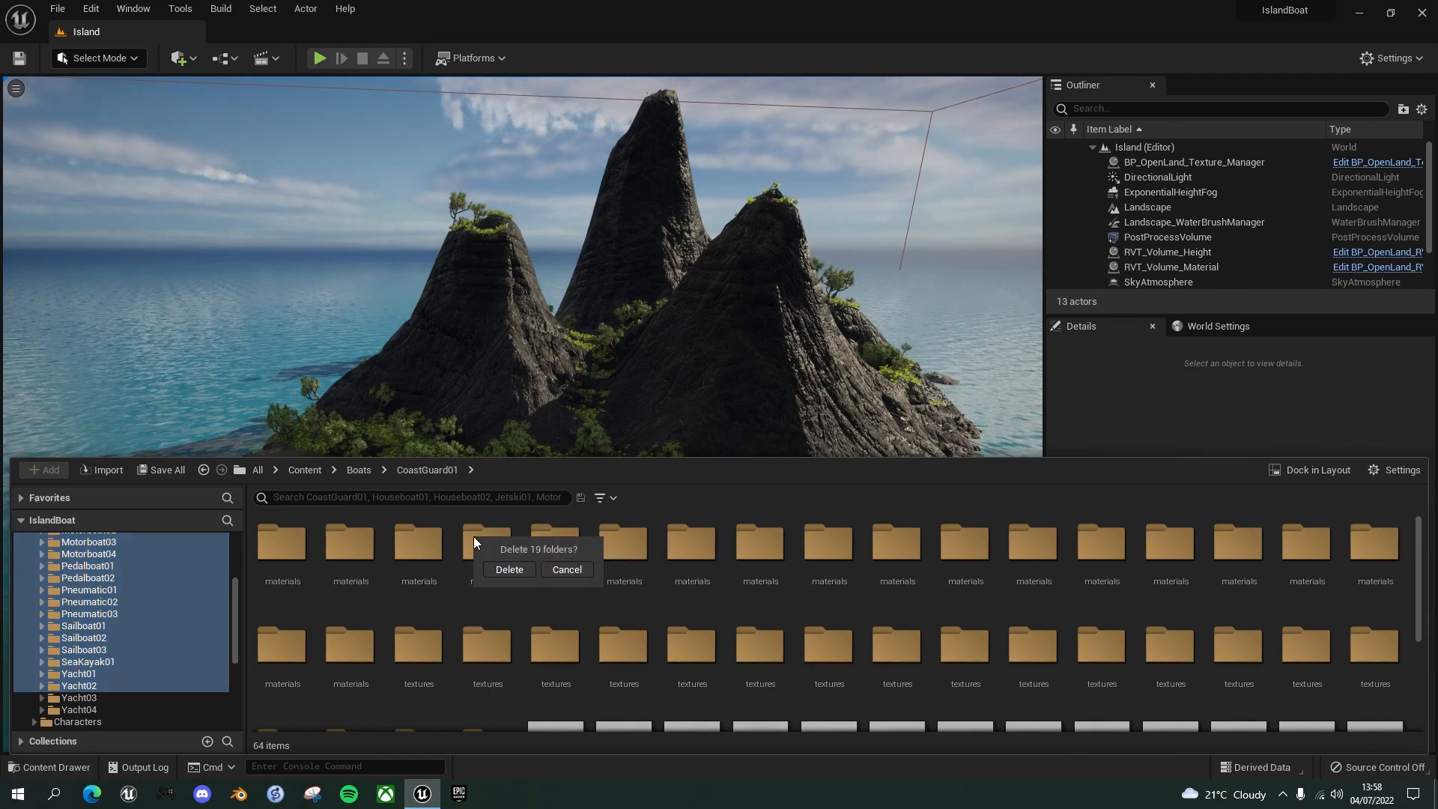
left_click(509, 570)
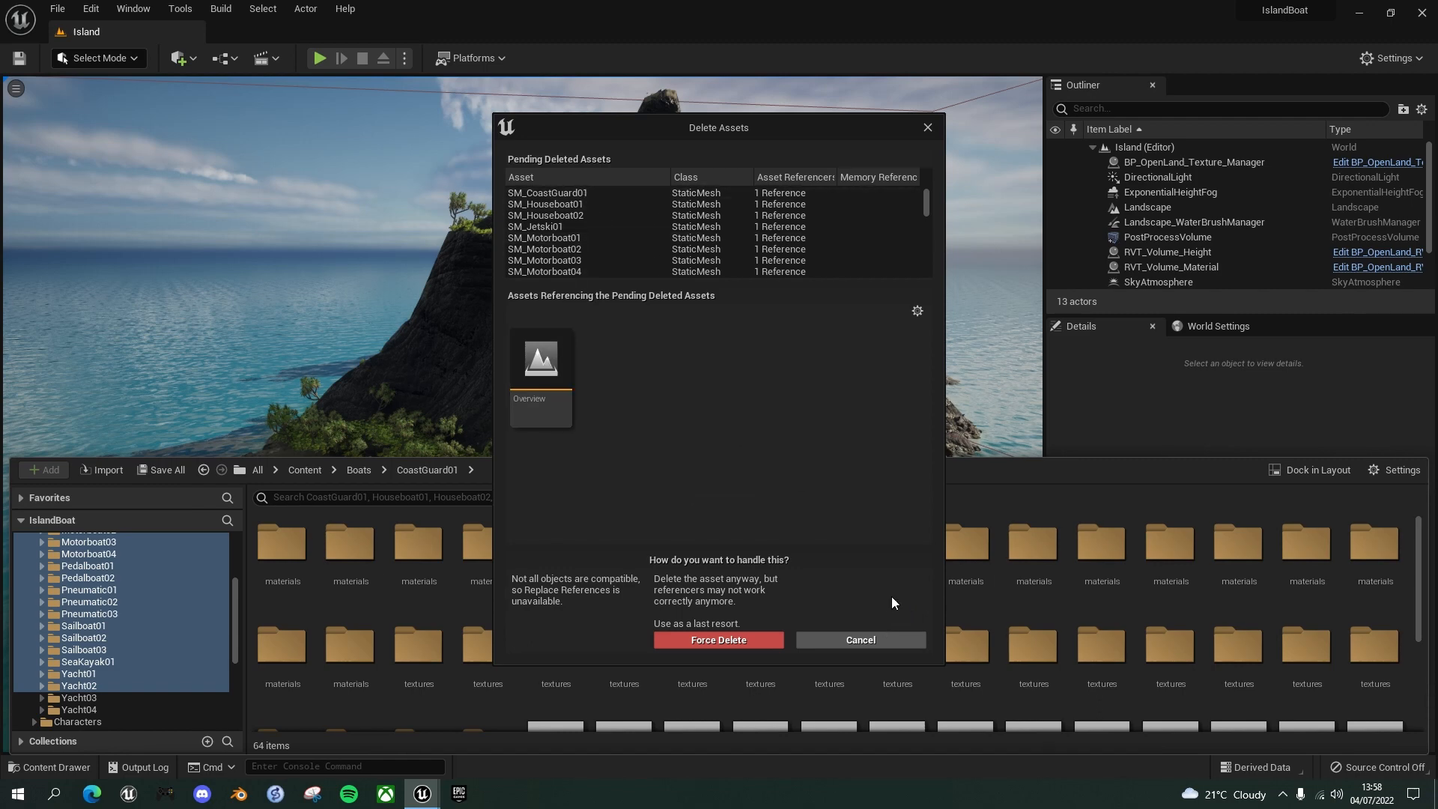
left_click(873, 636)
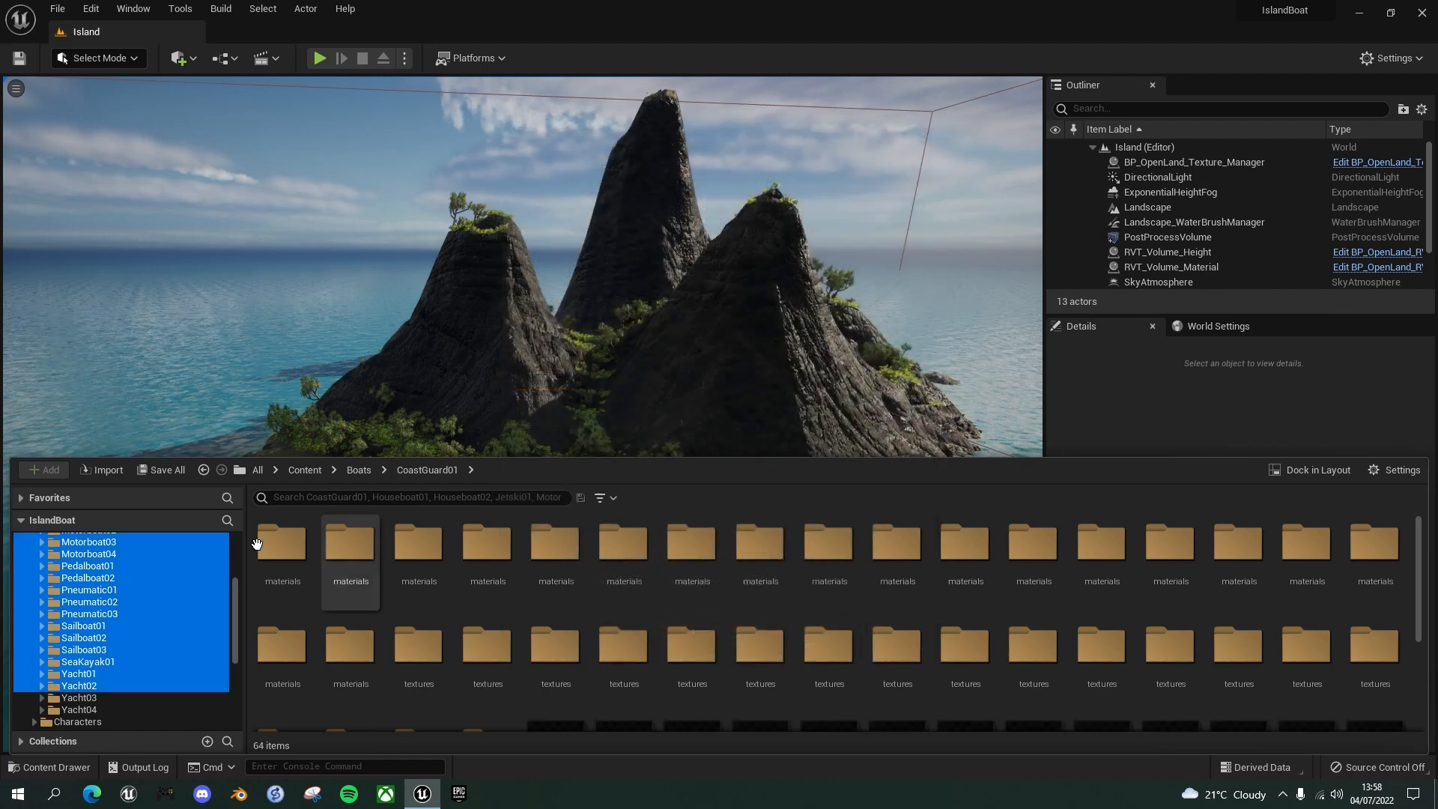
Look through the Maps folder, the Boats subfolders and _common for the Overview level that references the boat meshes.
left_click_drag(235, 599, 241, 547)
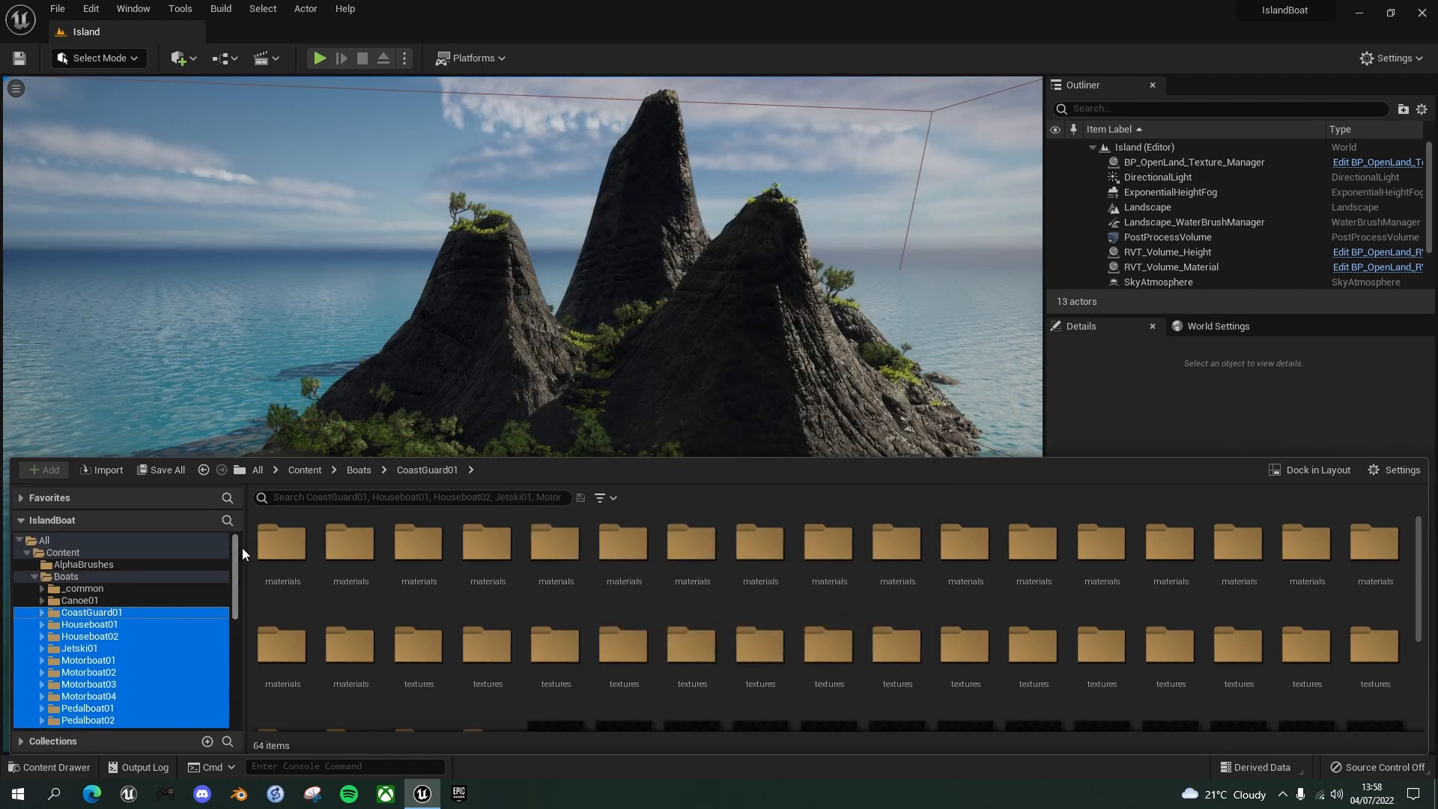
left_click(34, 577)
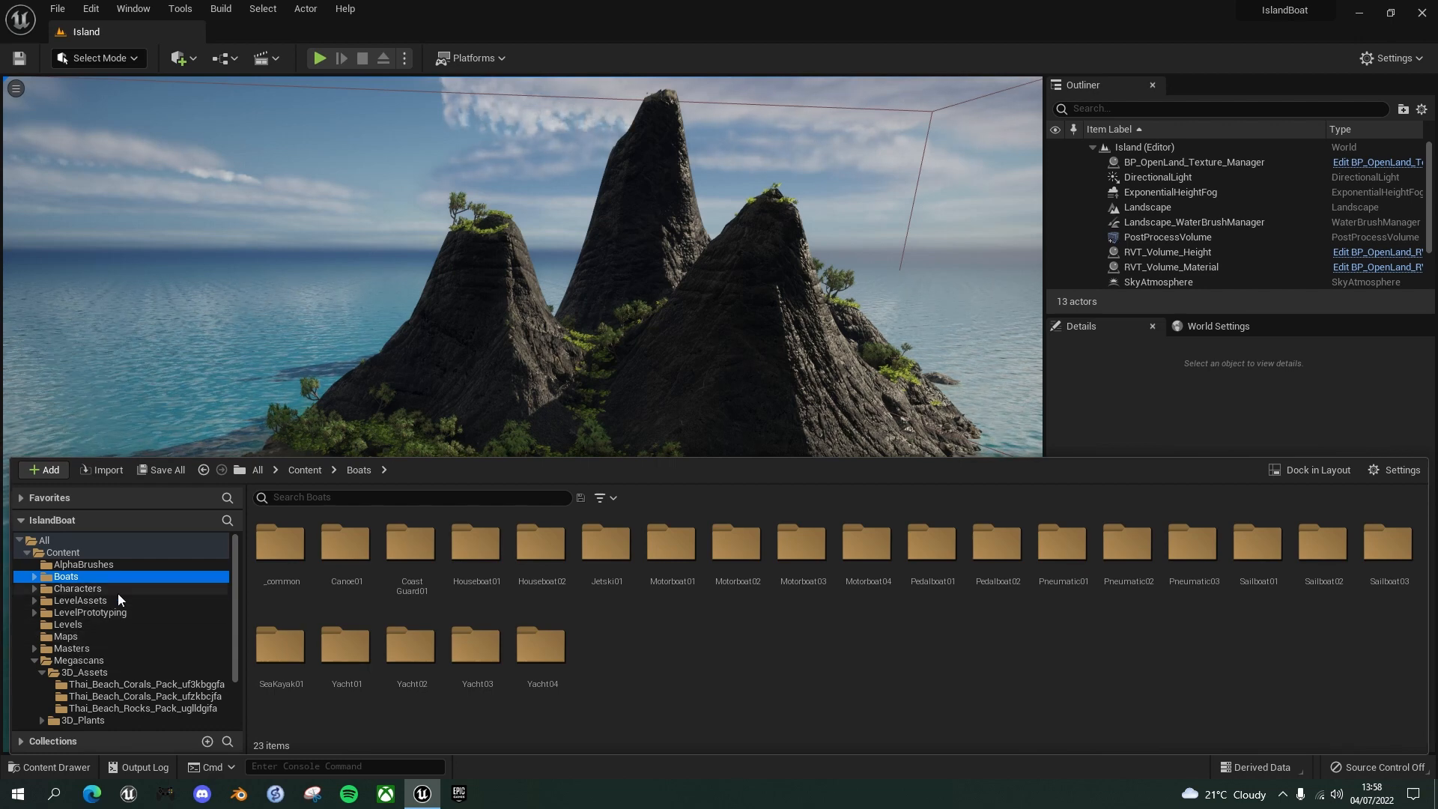
left_click(65, 638)
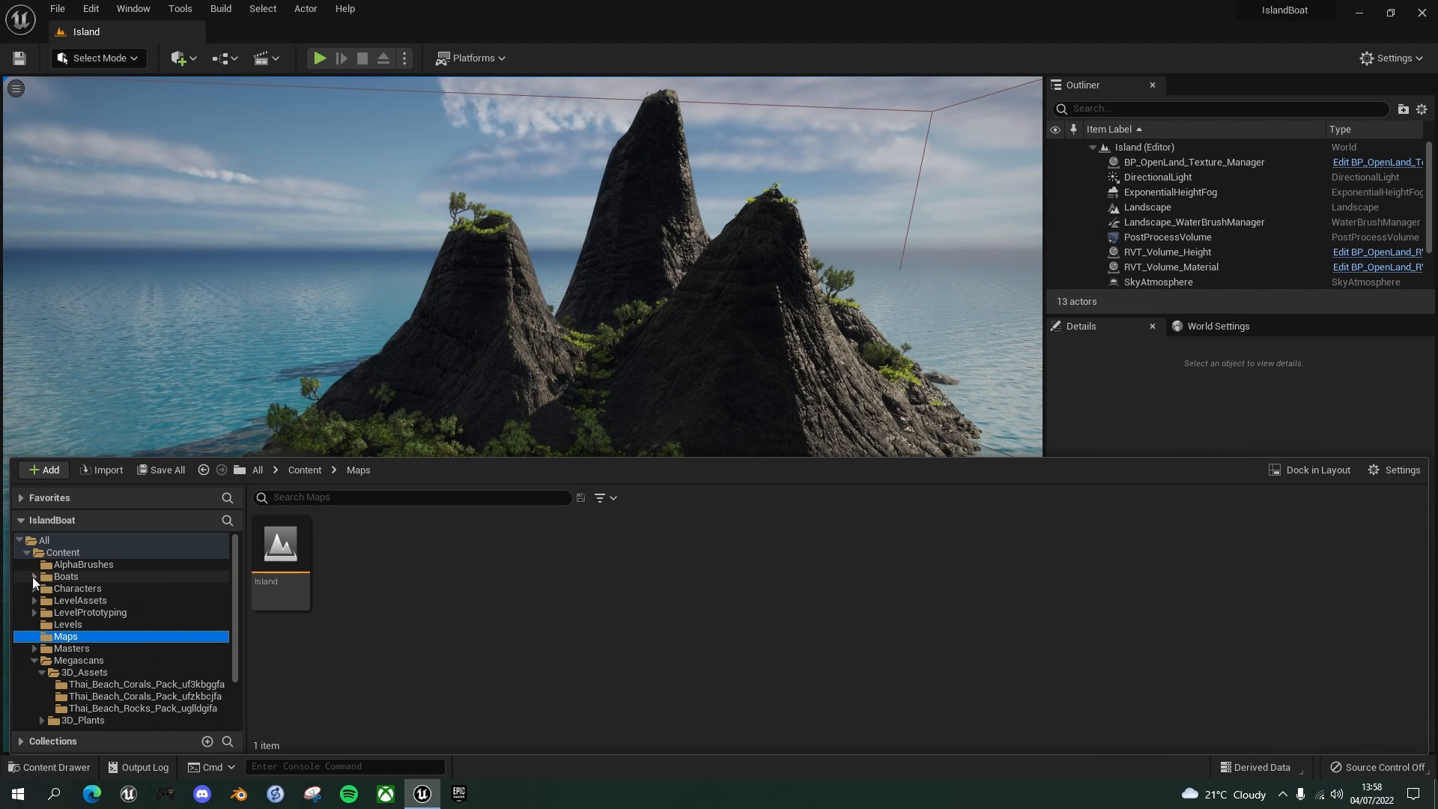
left_click(34, 577)
left_click(75, 598)
left_click(71, 589)
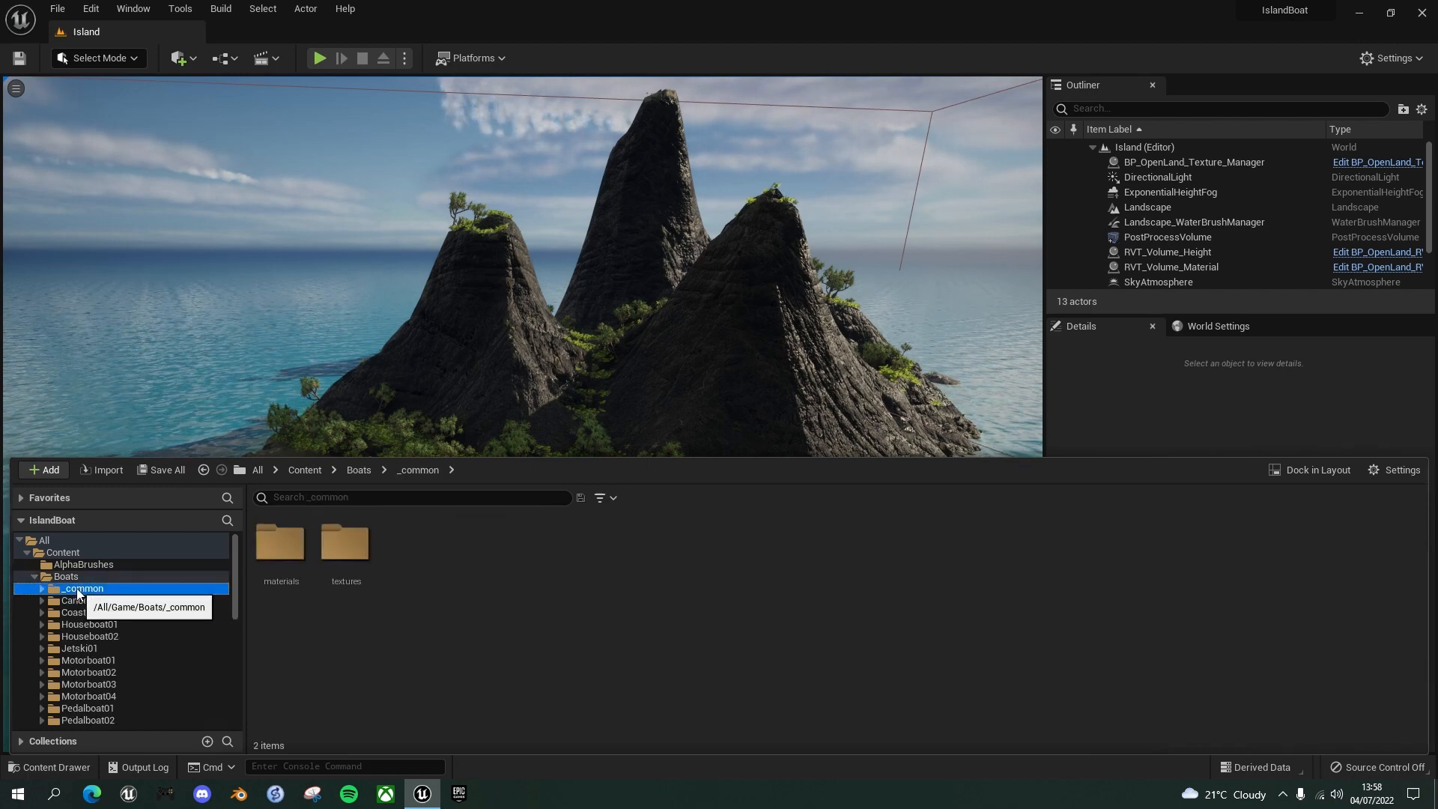
scroll(84, 609, "down", 4)
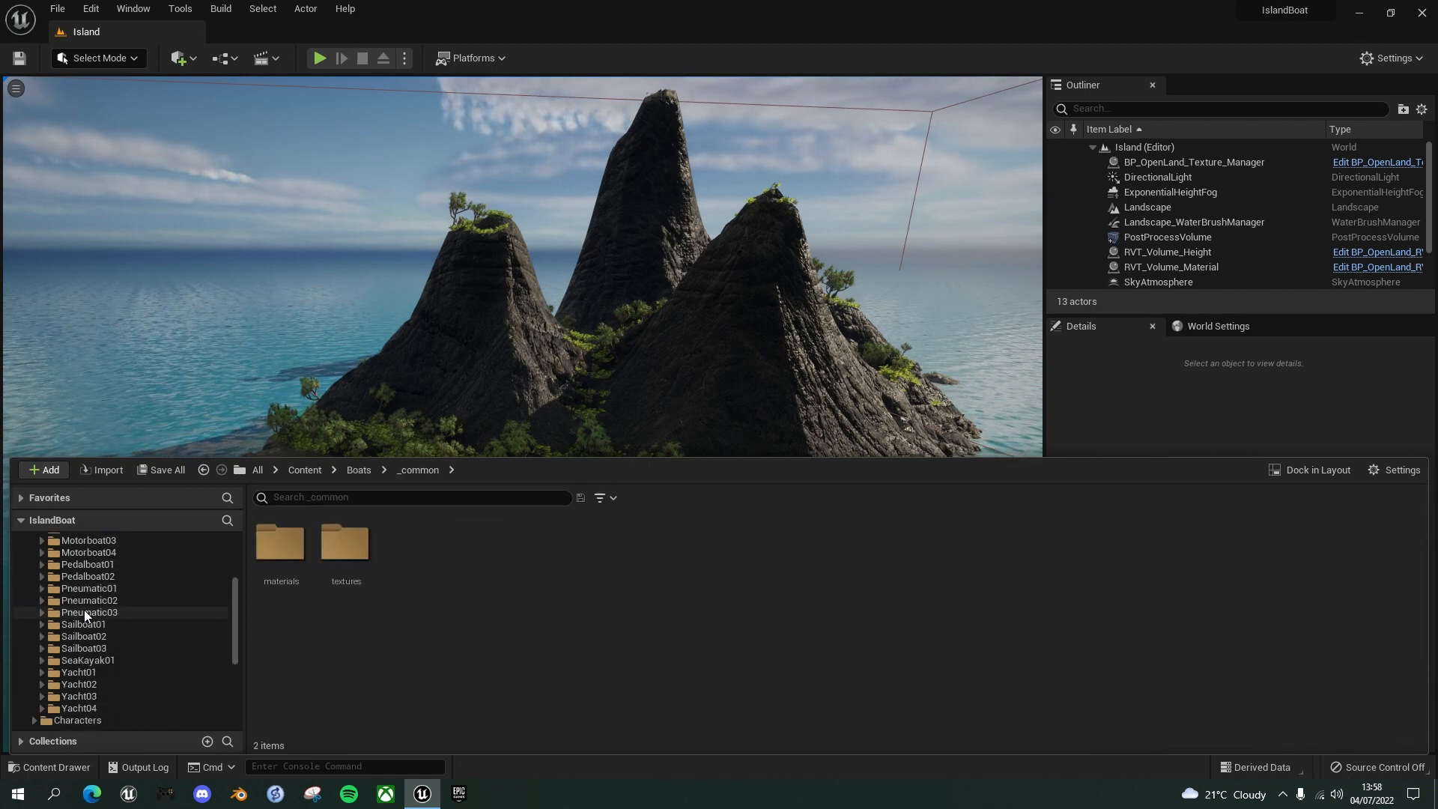
scroll(89, 606, "up", 2)
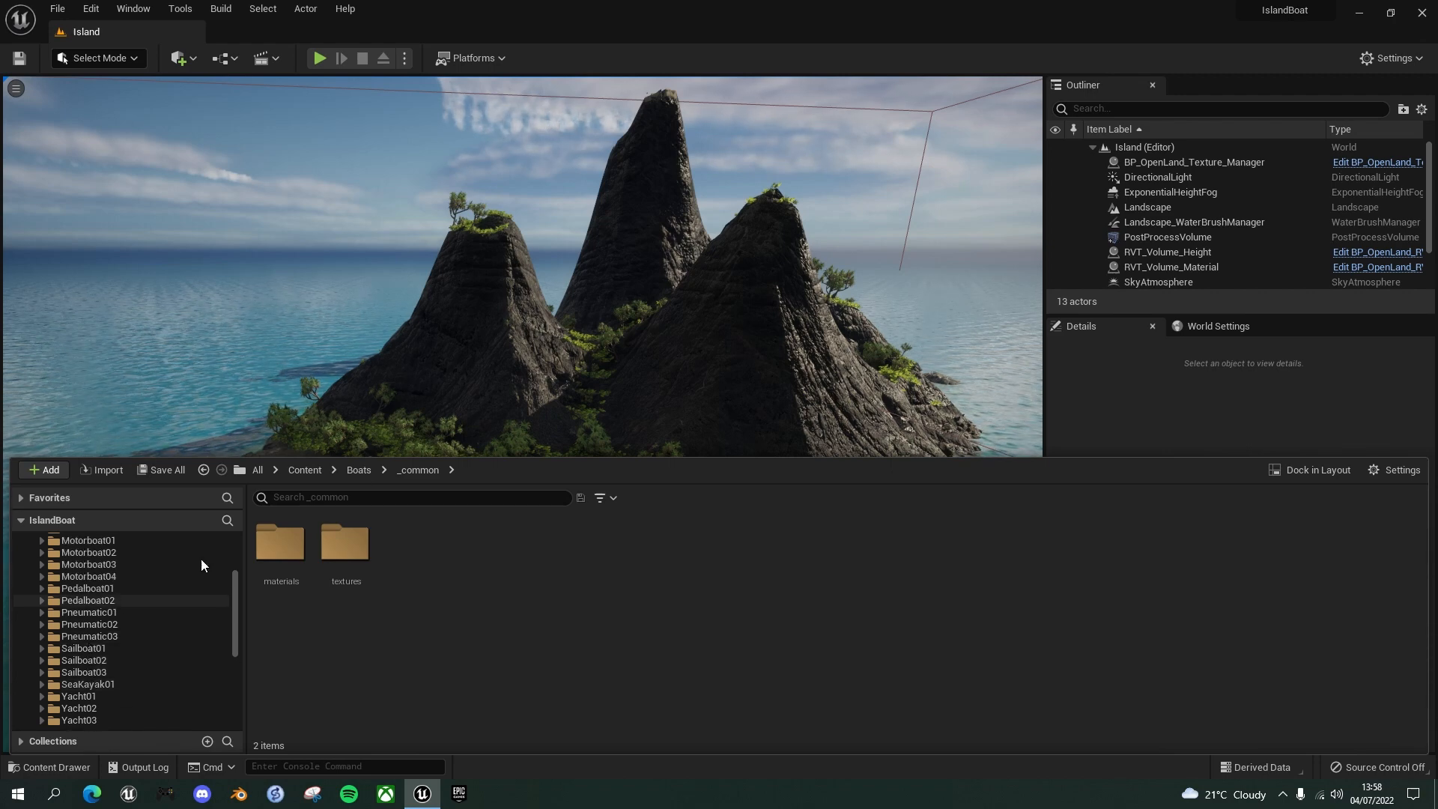
scroll(136, 541, "up", 3)
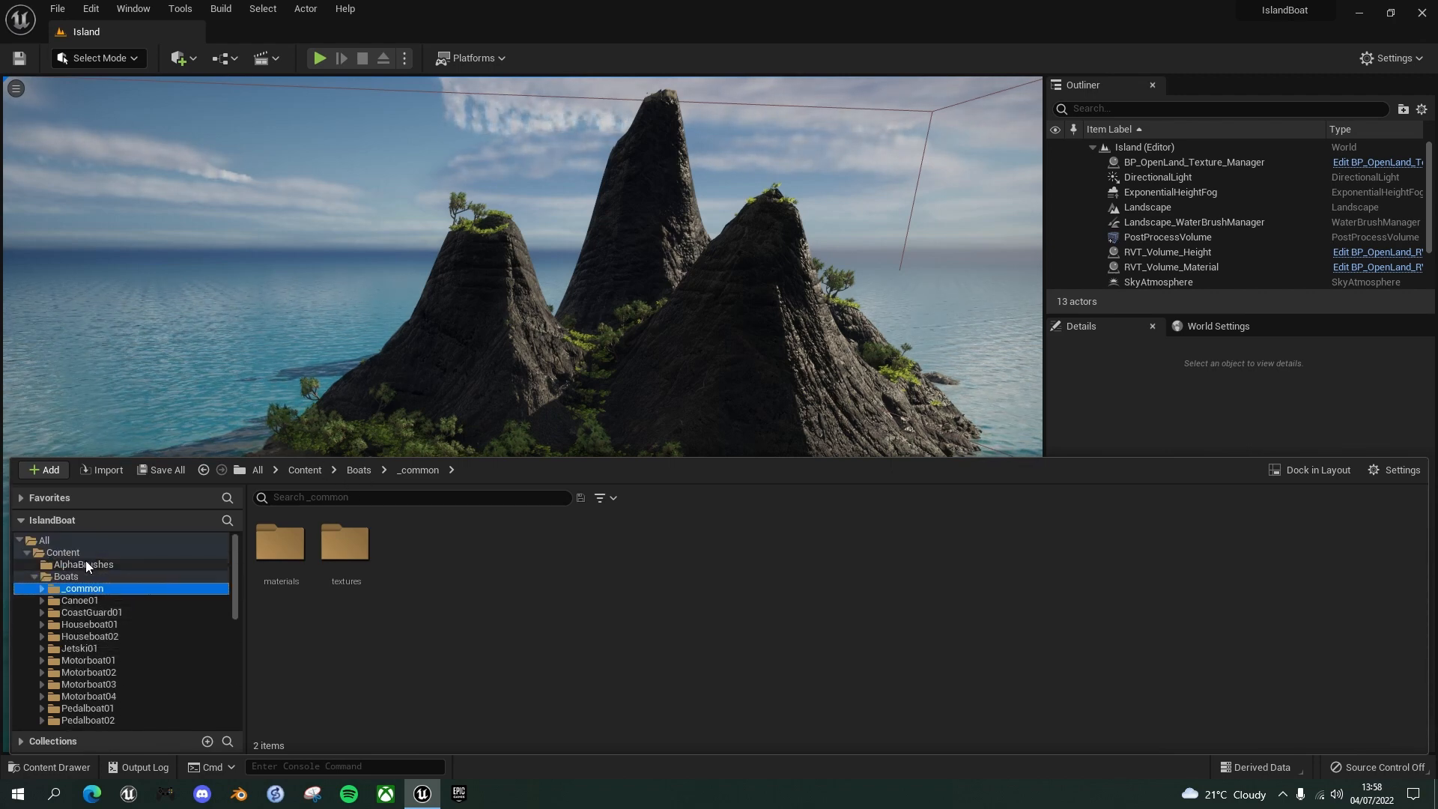
Search the Boats folder for "overview" and clear the search.
left_click(72, 575)
left_click(365, 498)
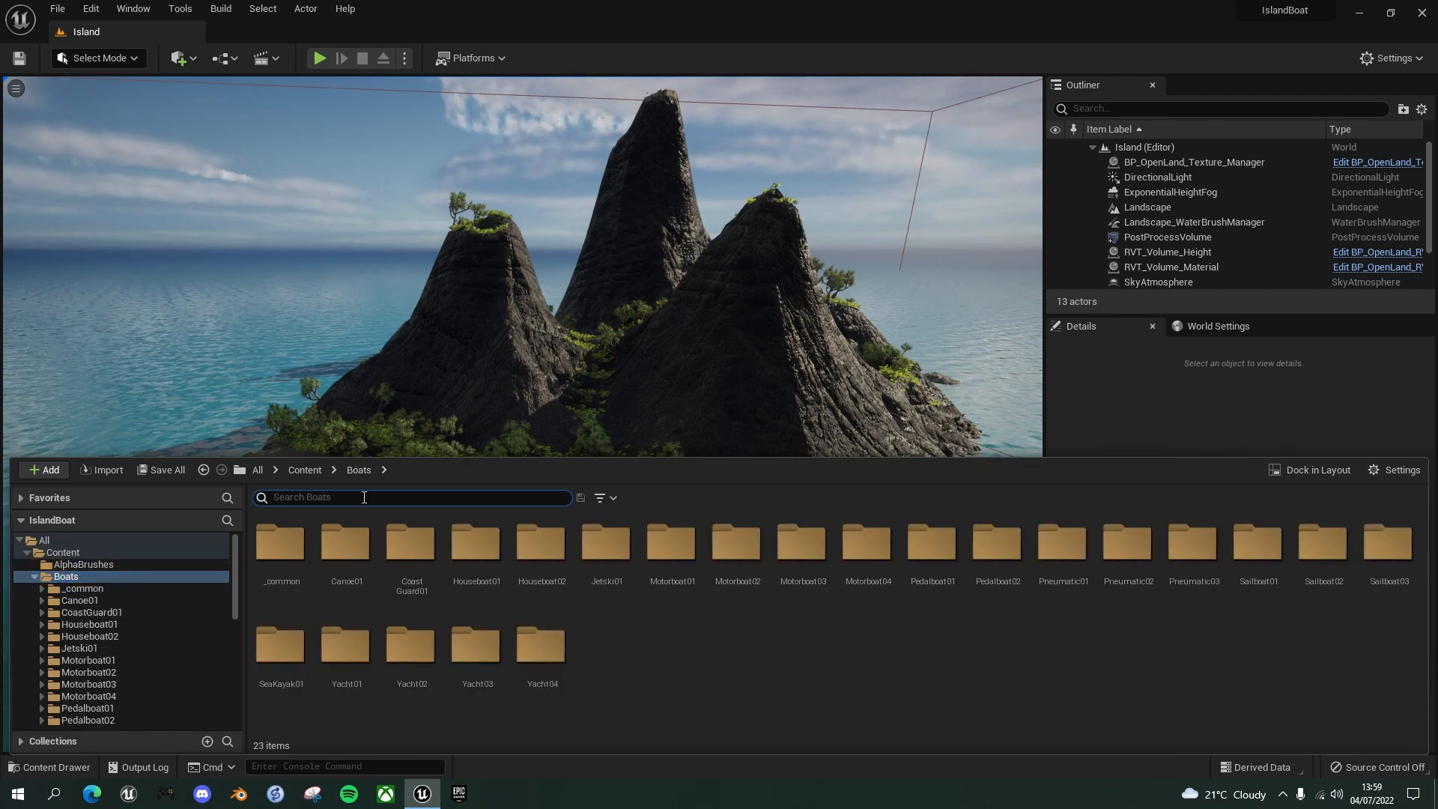
type("overview")
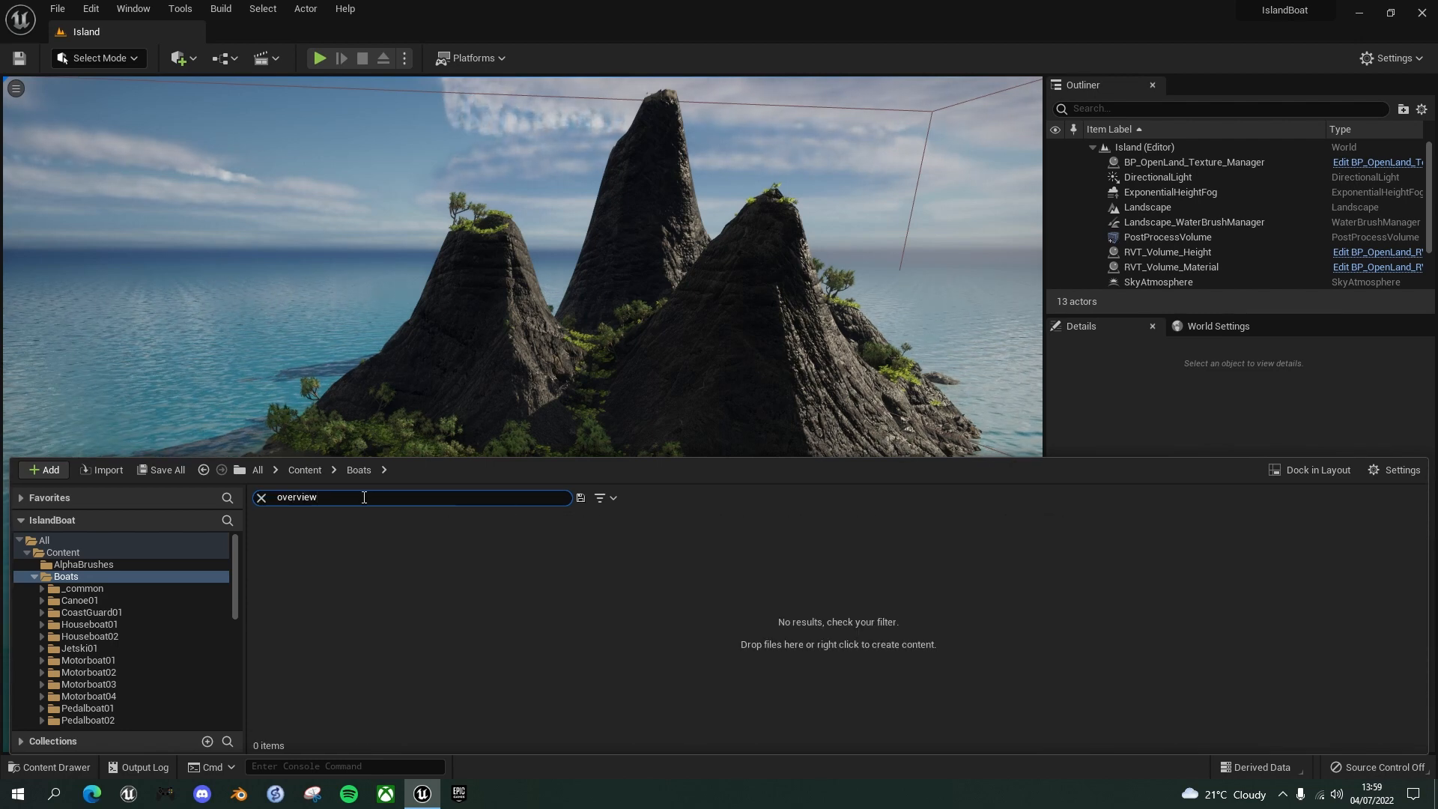
left_click(262, 498)
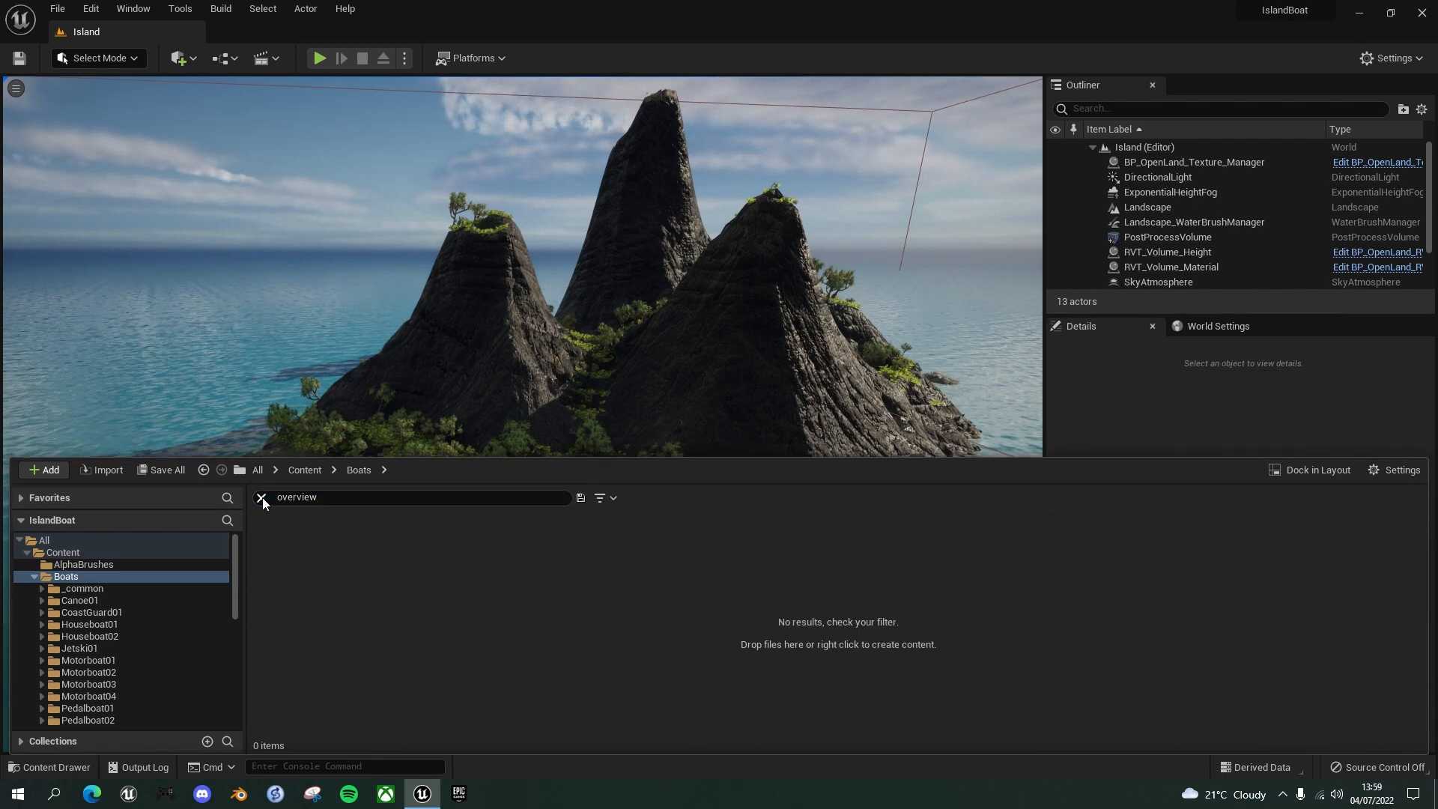
Search the entire Content folder for "overview" and select the Overview level to check its path.
left_click(54, 554)
left_click(375, 499)
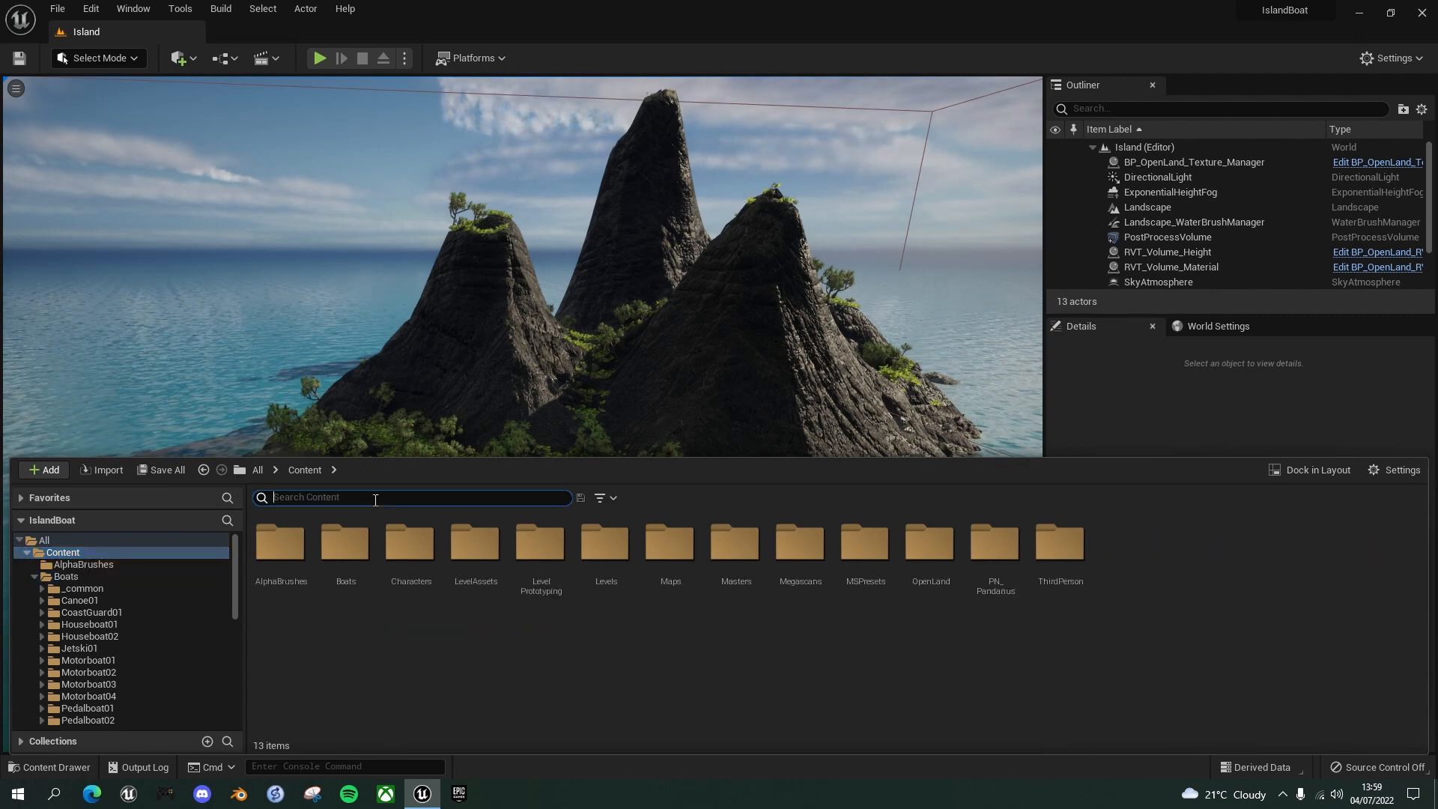
type("overvi")
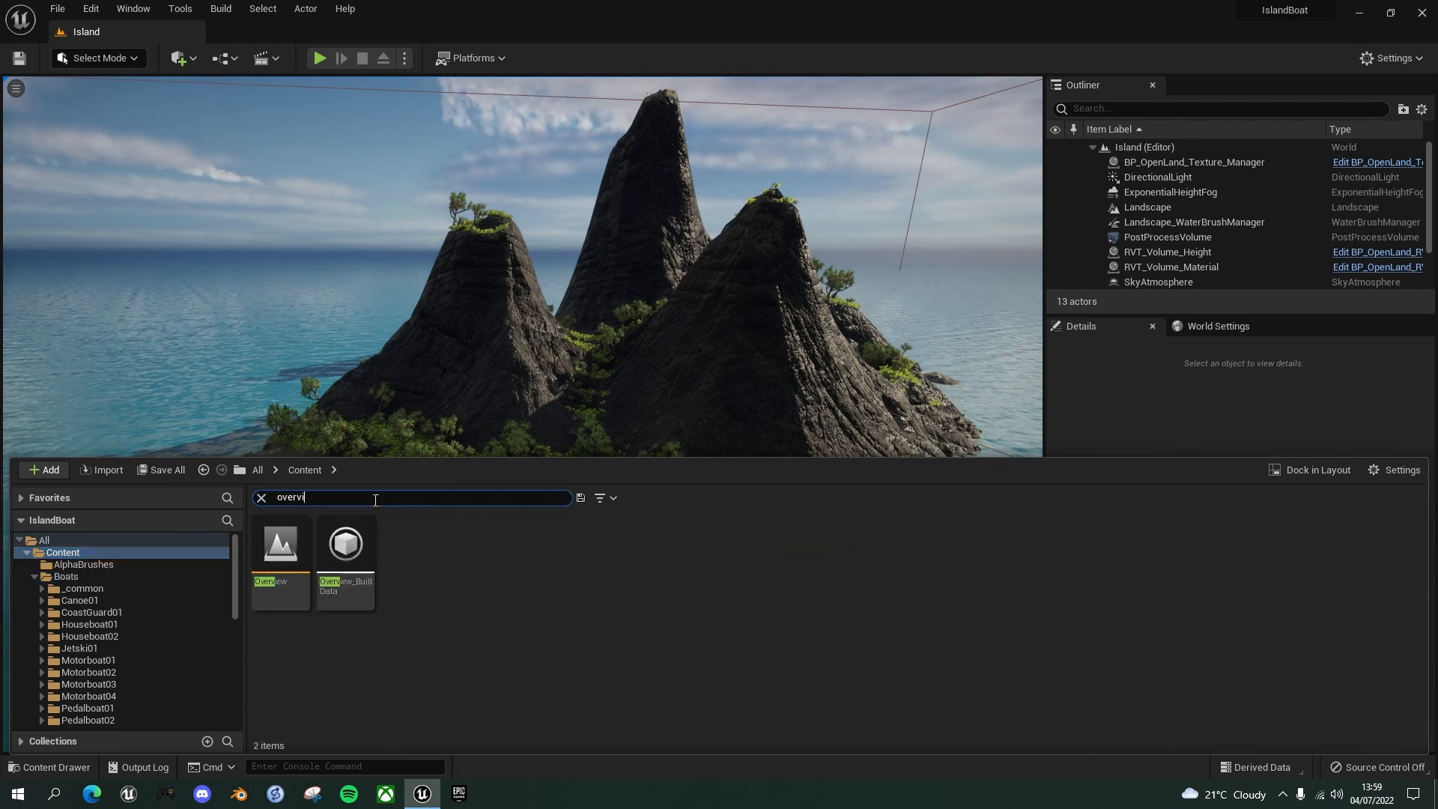
type("ew")
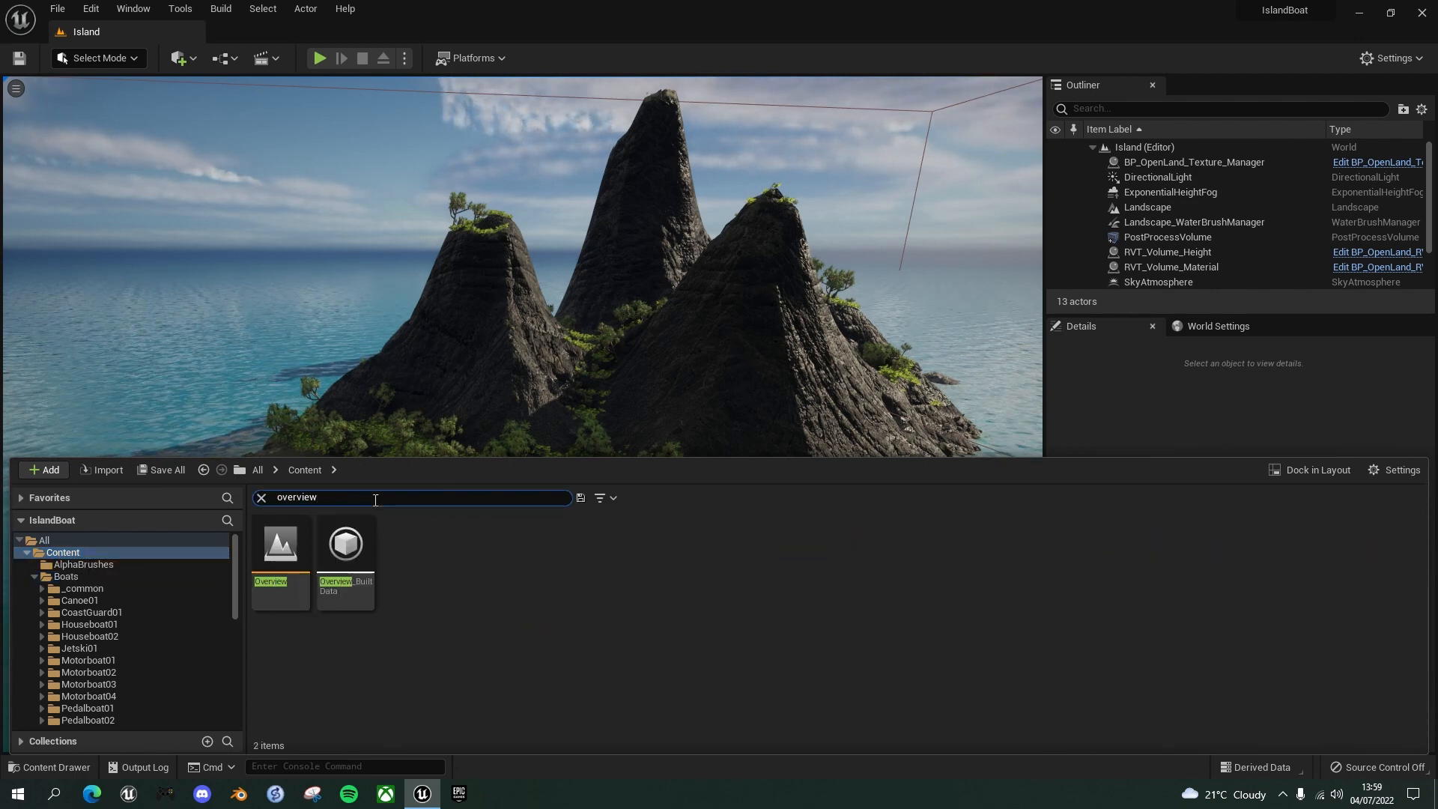
left_click(278, 552)
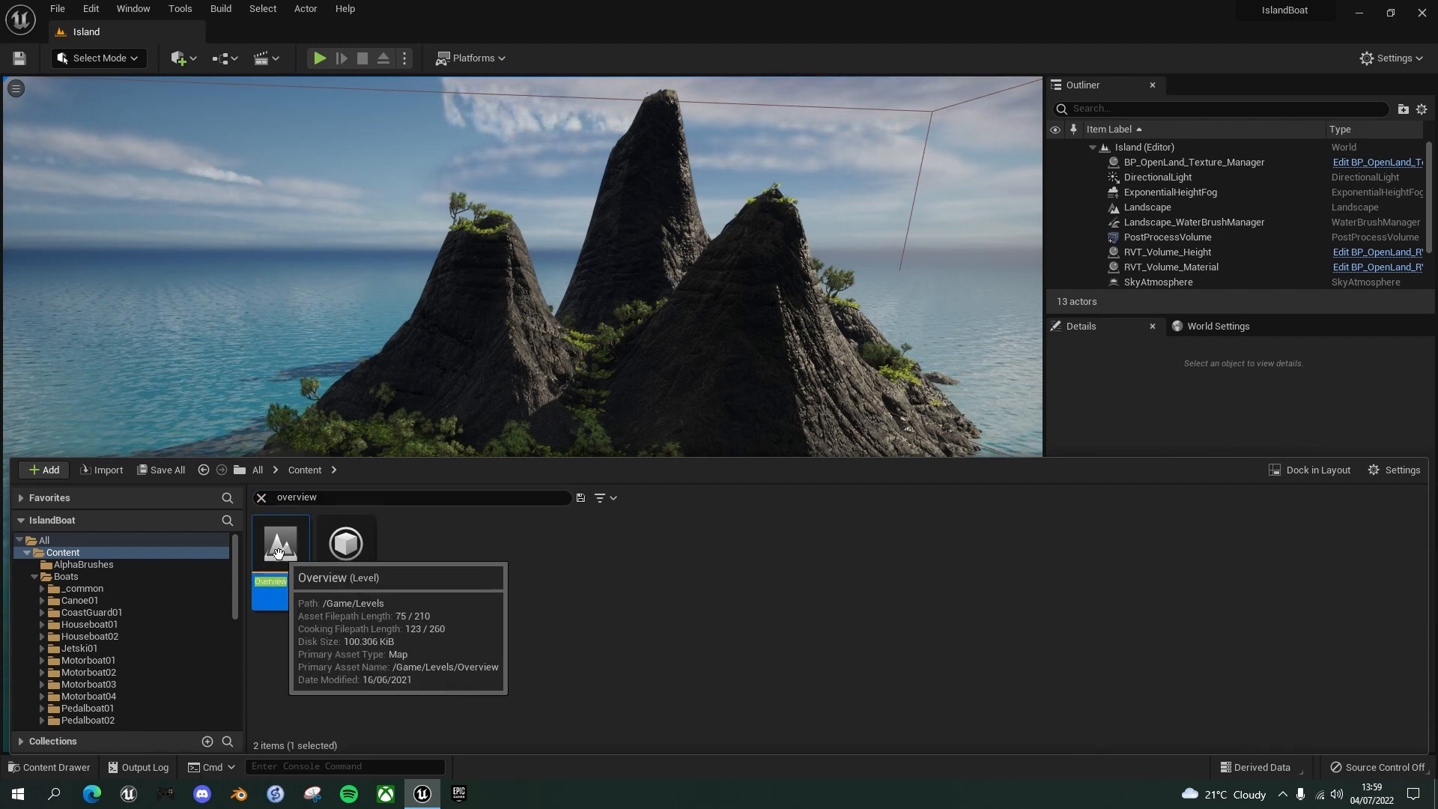
Delete the Levels folder together with its Overview and Overview_BuiltData assets.
left_click(34, 576)
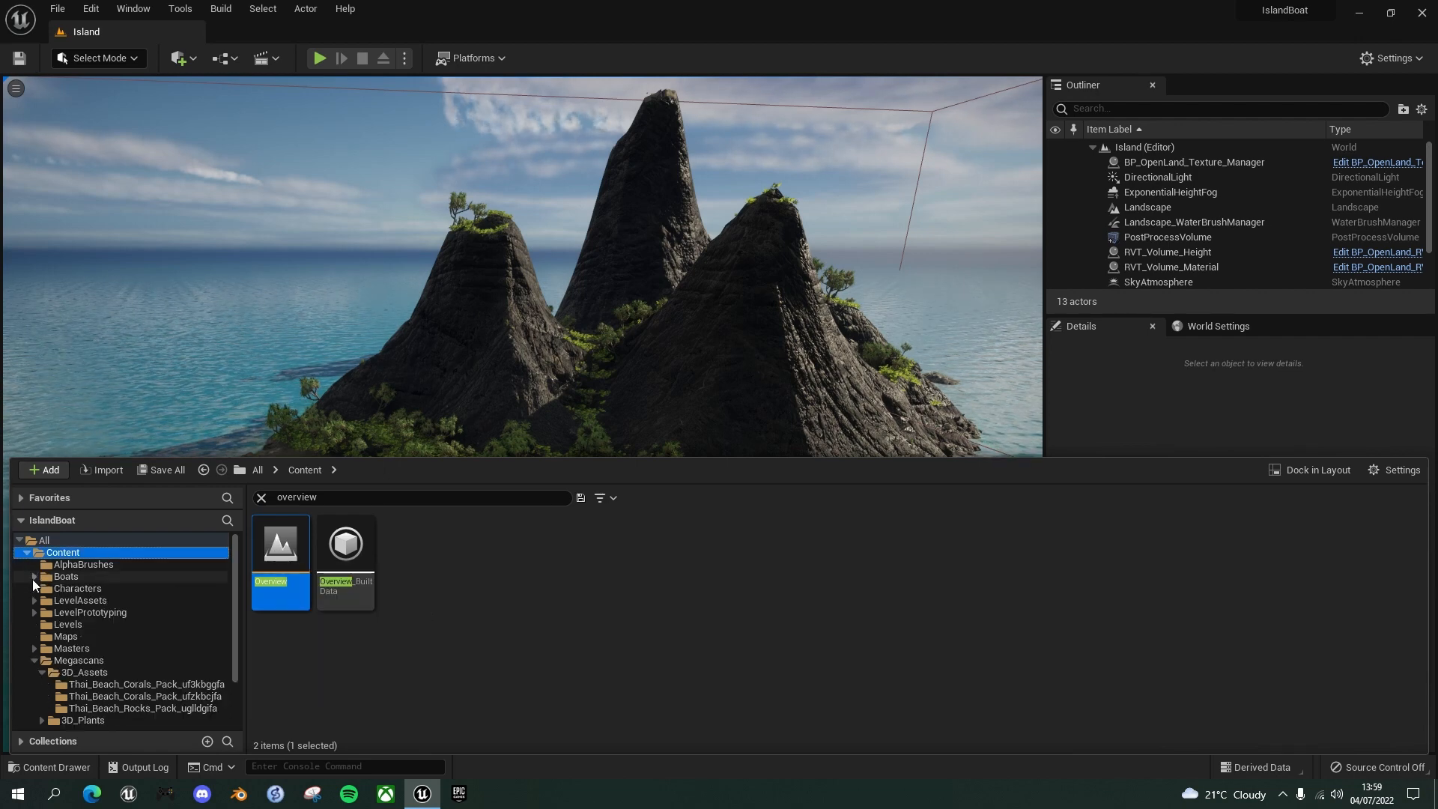
left_click(27, 552)
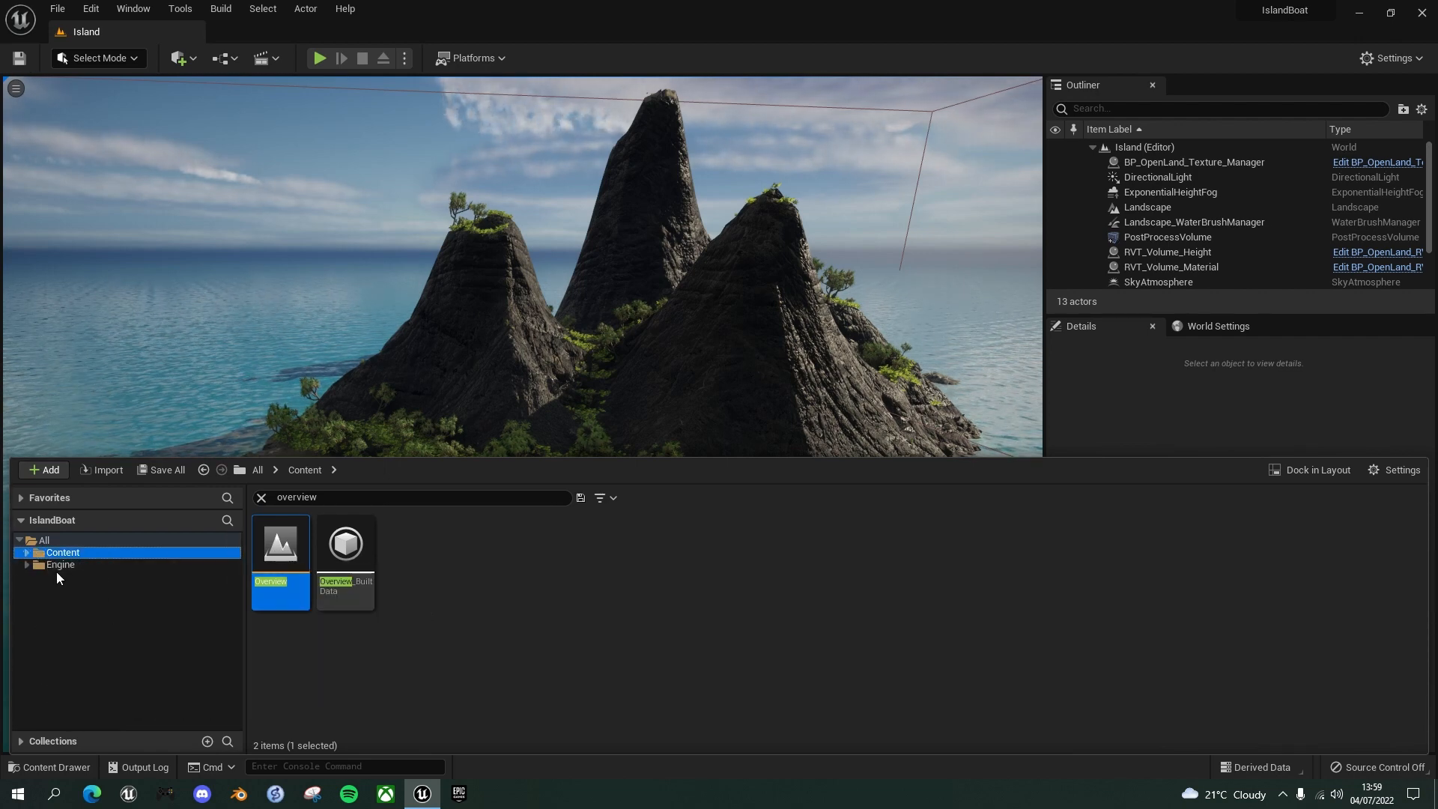
left_click(27, 552)
scroll(51, 569, "down", 2)
scroll(51, 568, "up", 2)
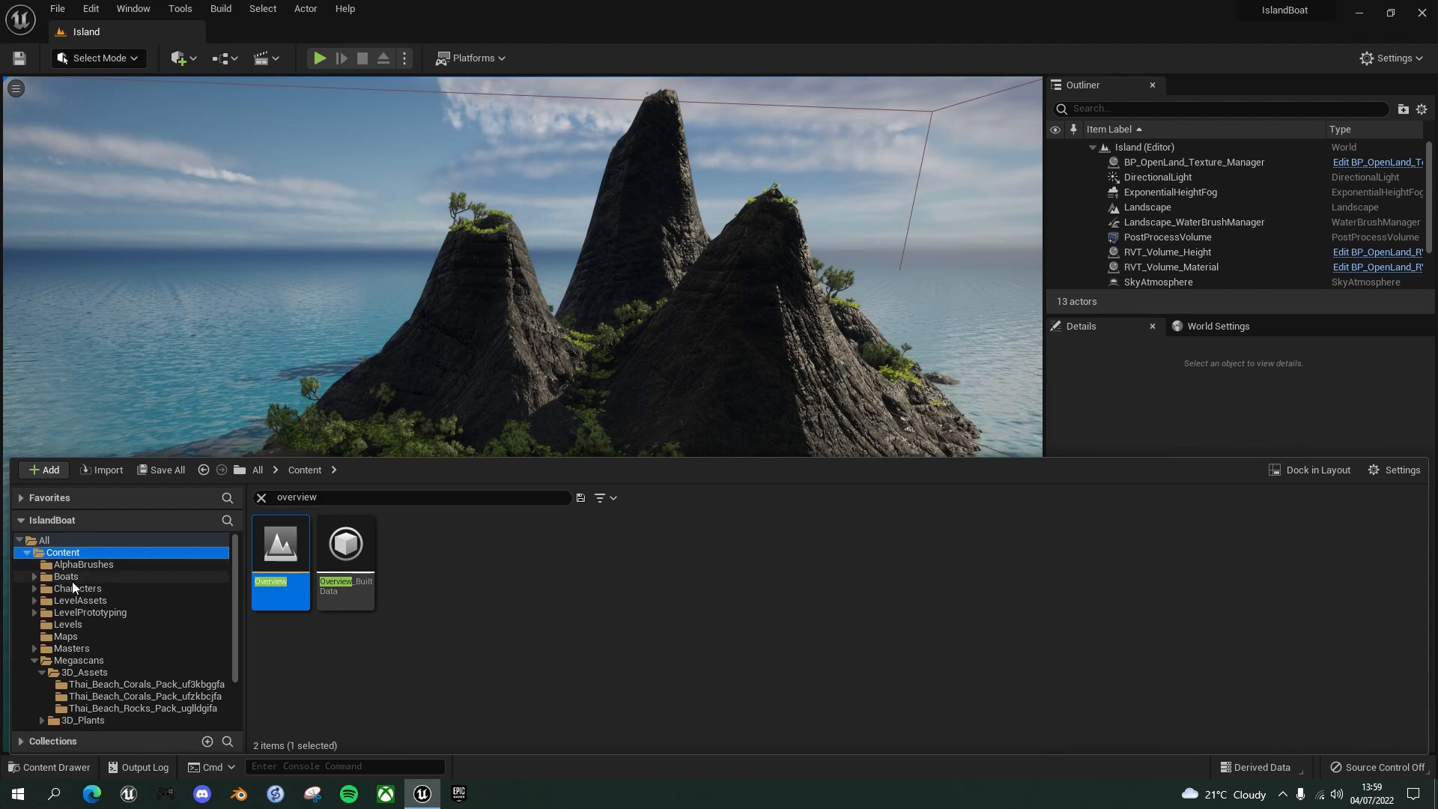
left_click(69, 625)
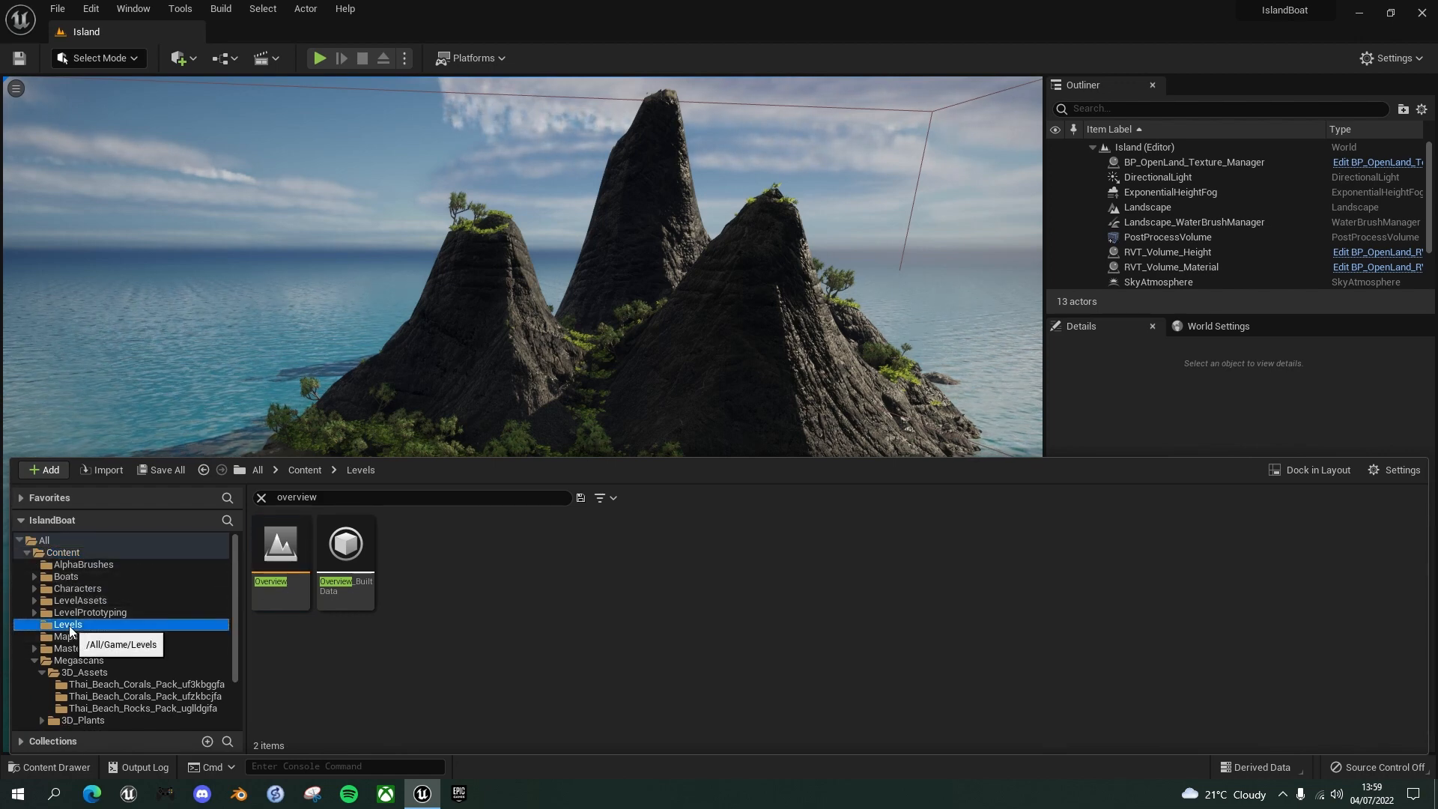
left_click(87, 613)
left_click(80, 626)
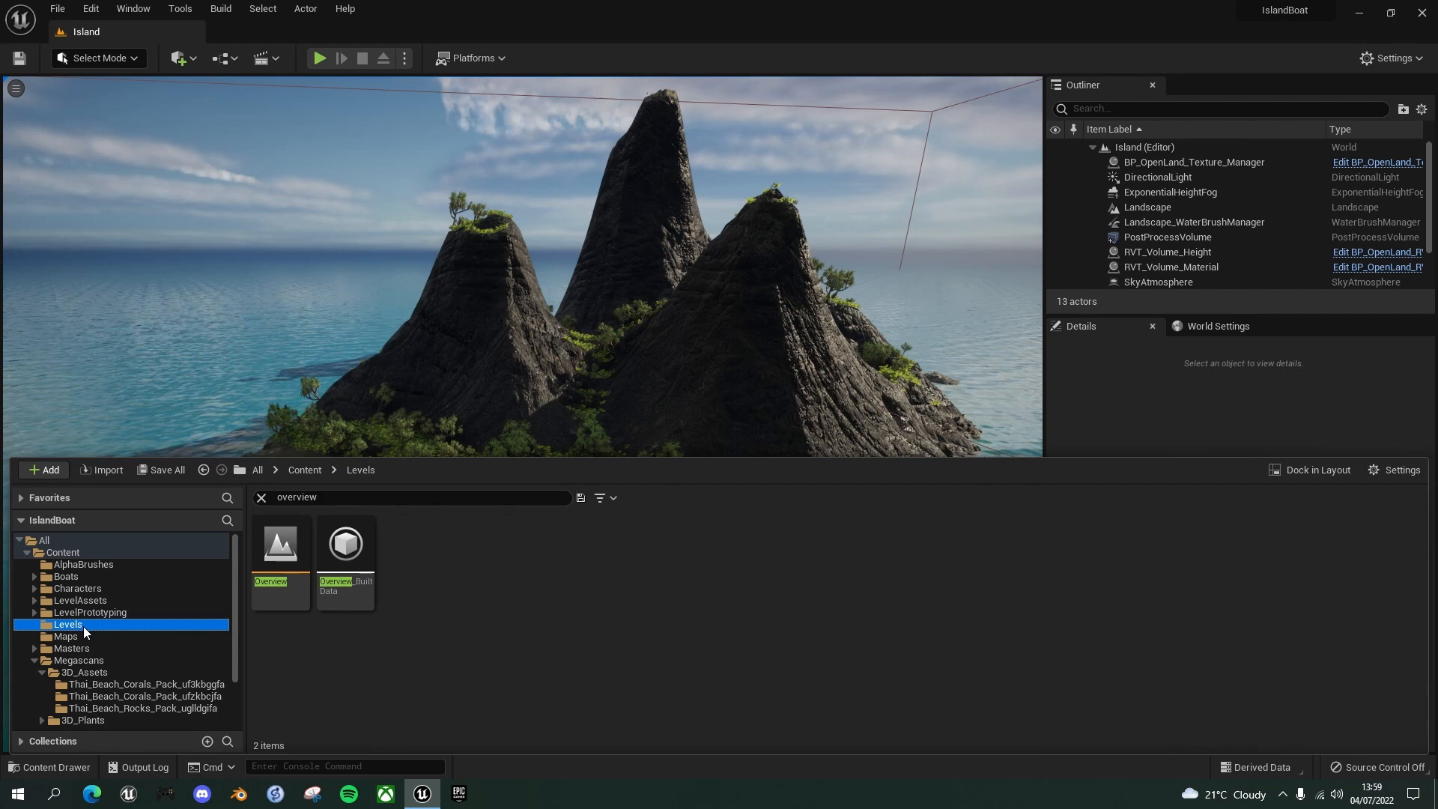
key("Delete")
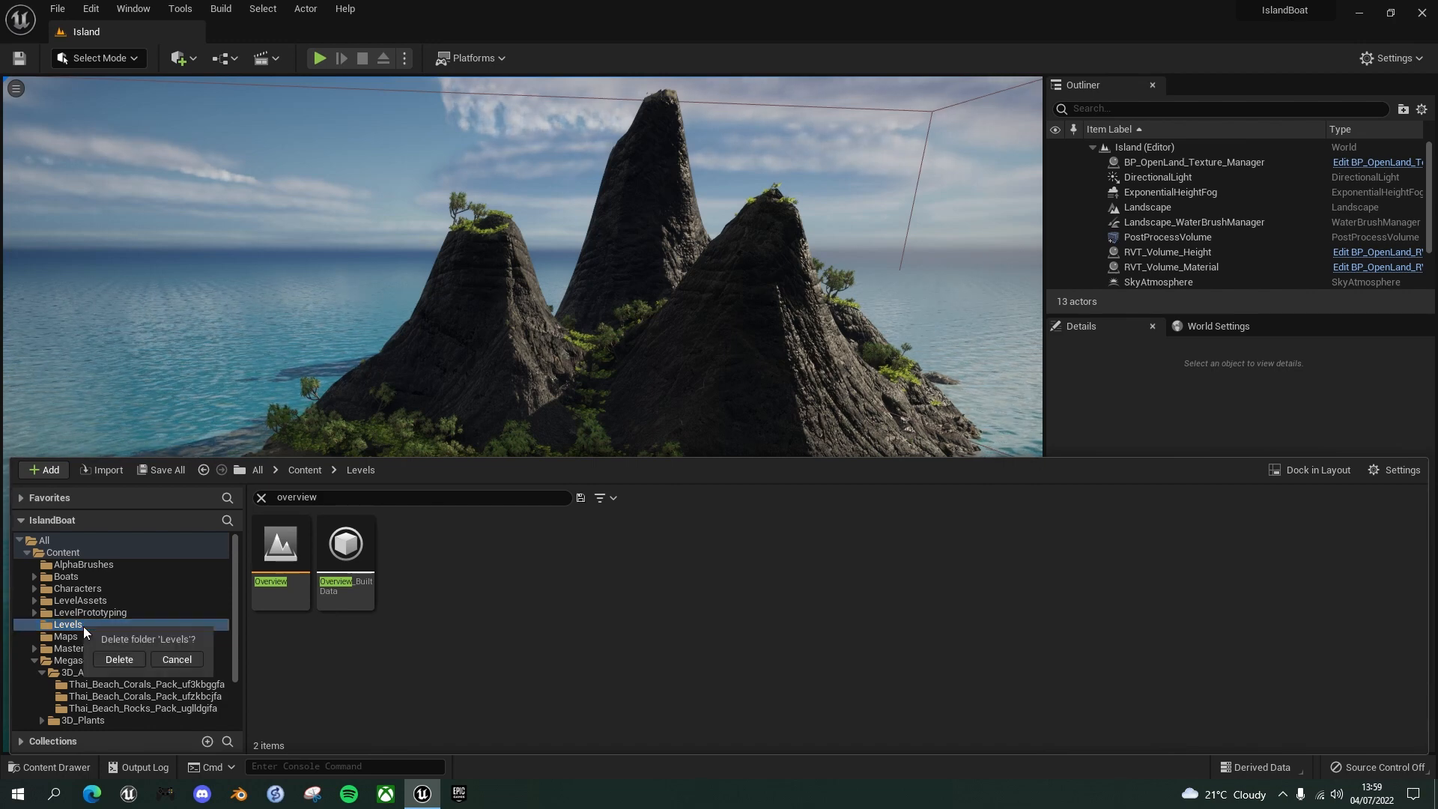
left_click(118, 660)
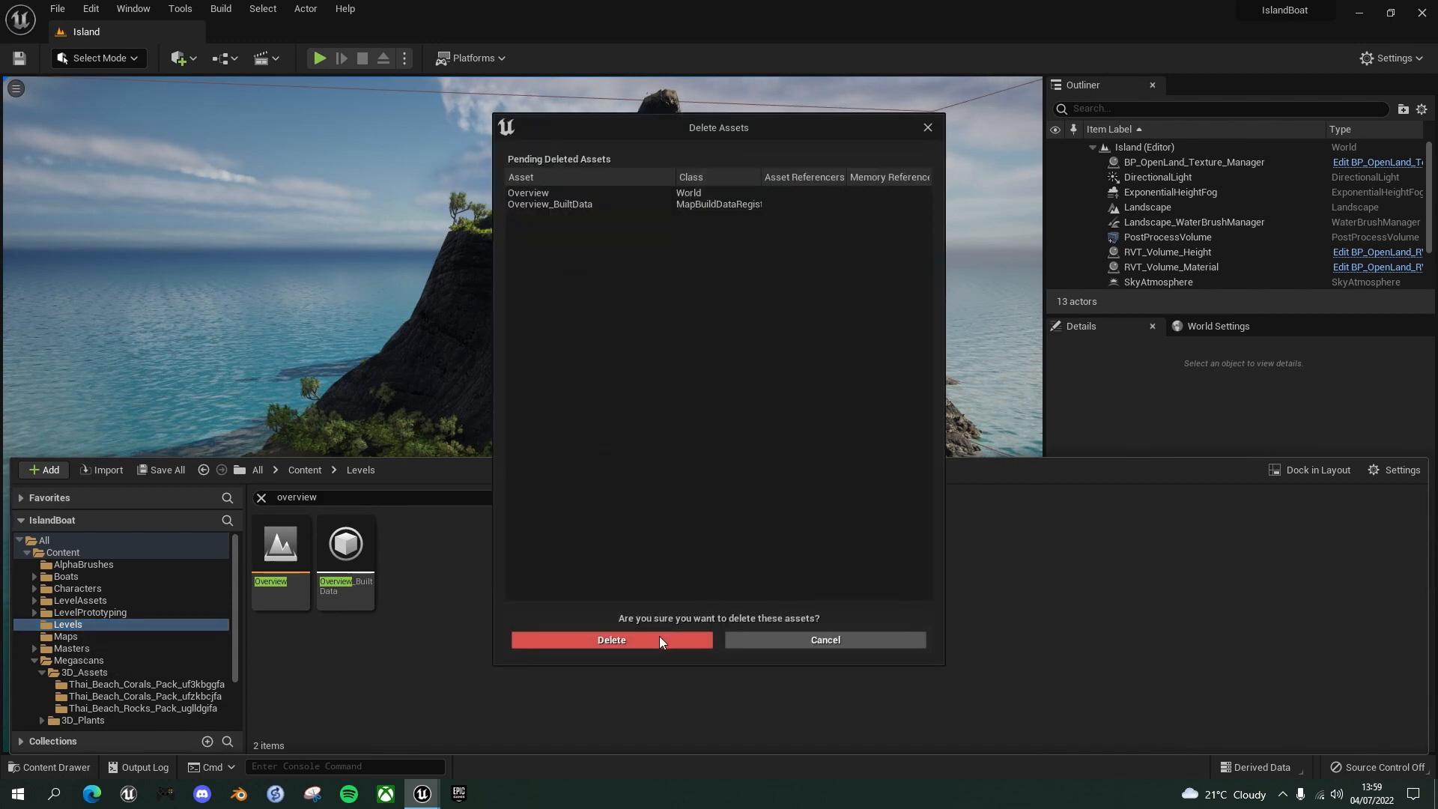
left_click(659, 640)
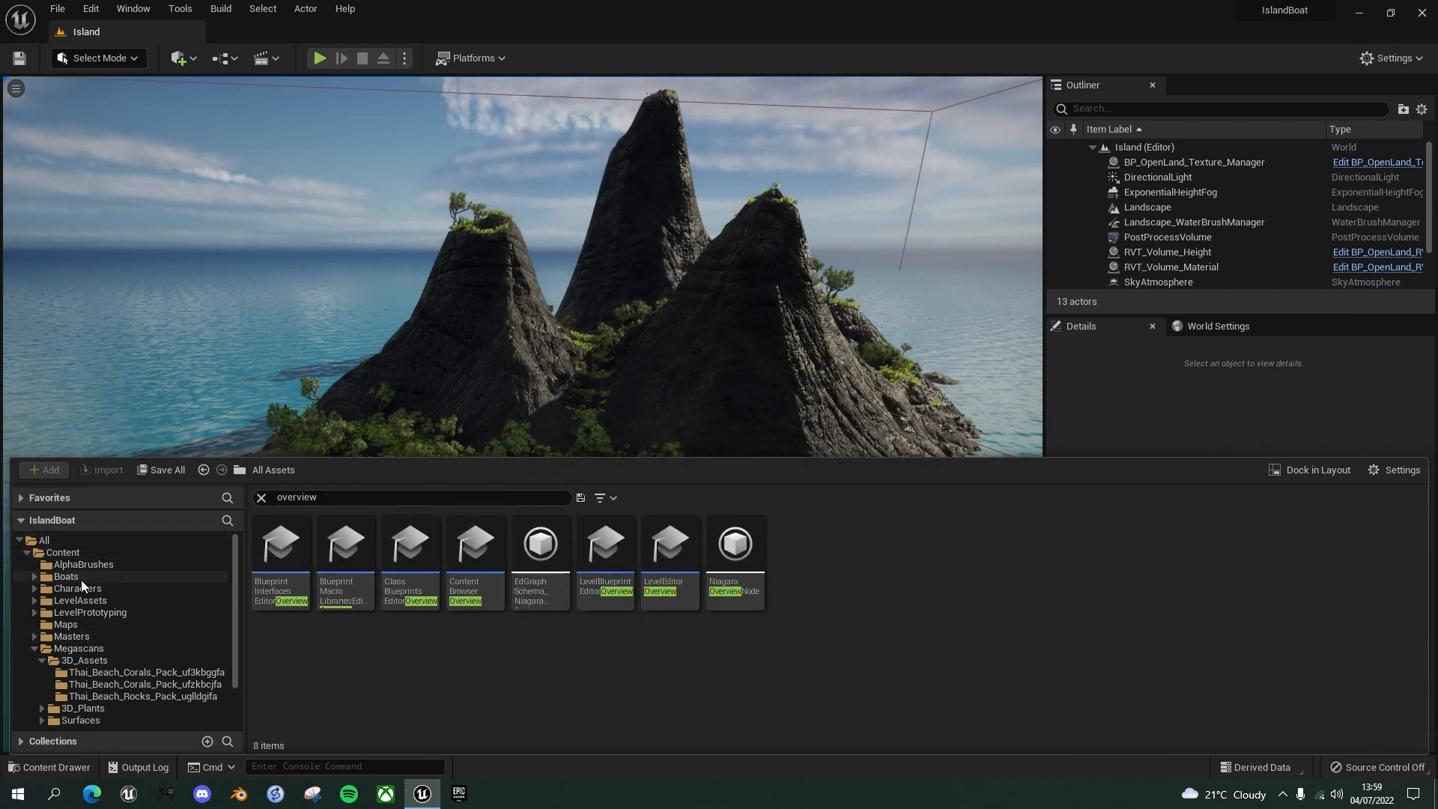
Delete the boat folders from CoastGuard01 through Yacht02 inside the Boats folder.
left_click(34, 576)
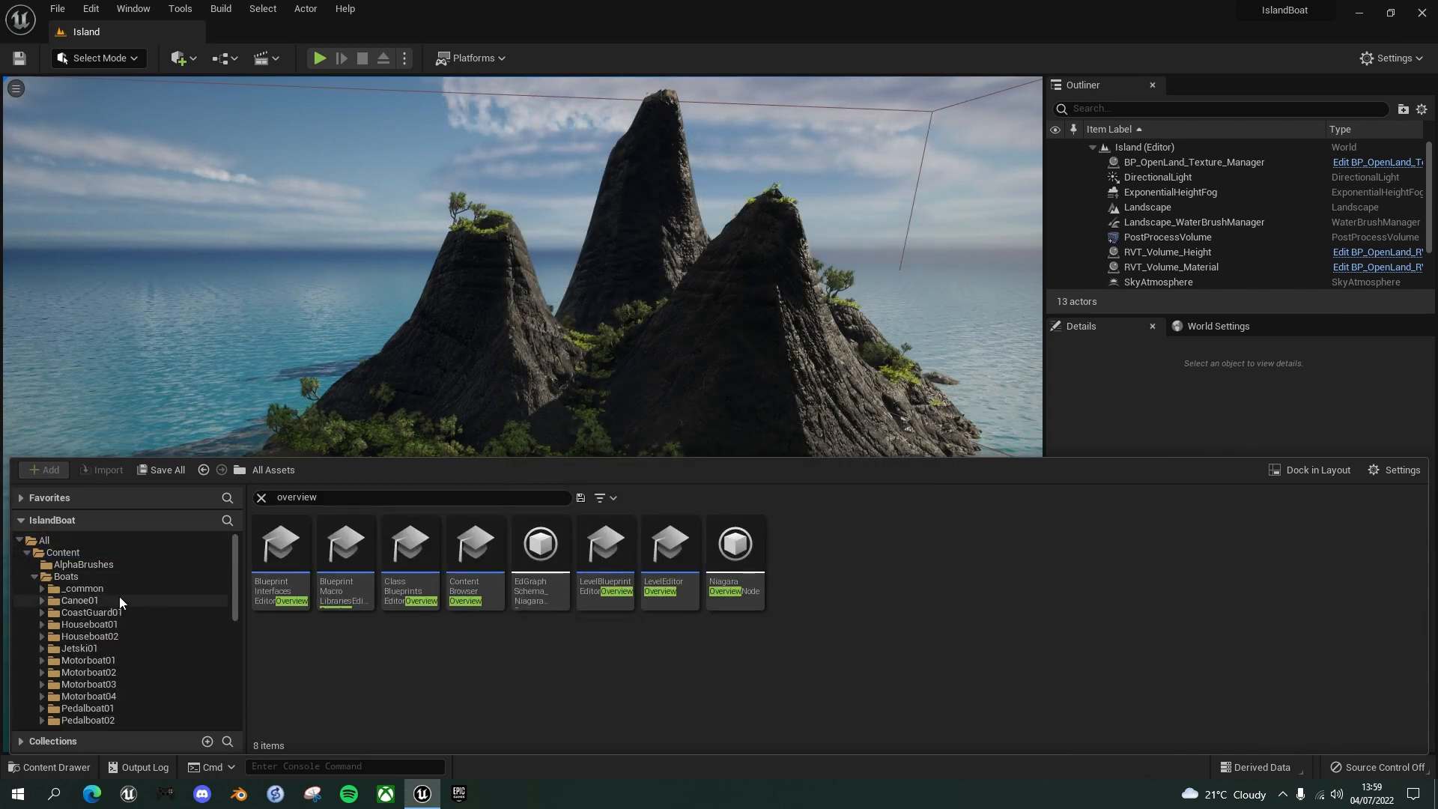
left_click(77, 613)
left_click_drag(231, 556, 227, 615)
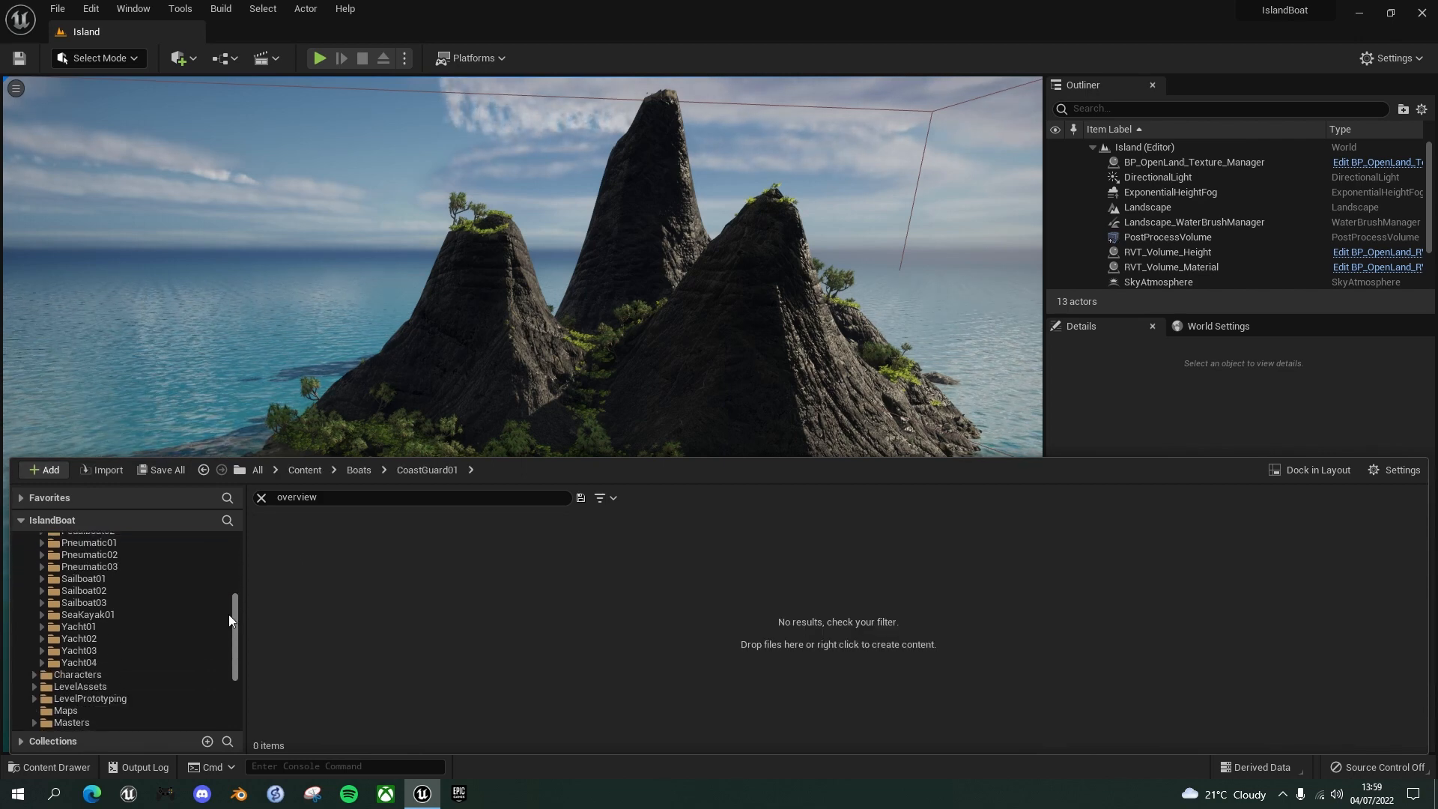
left_click(102, 636, "shift")
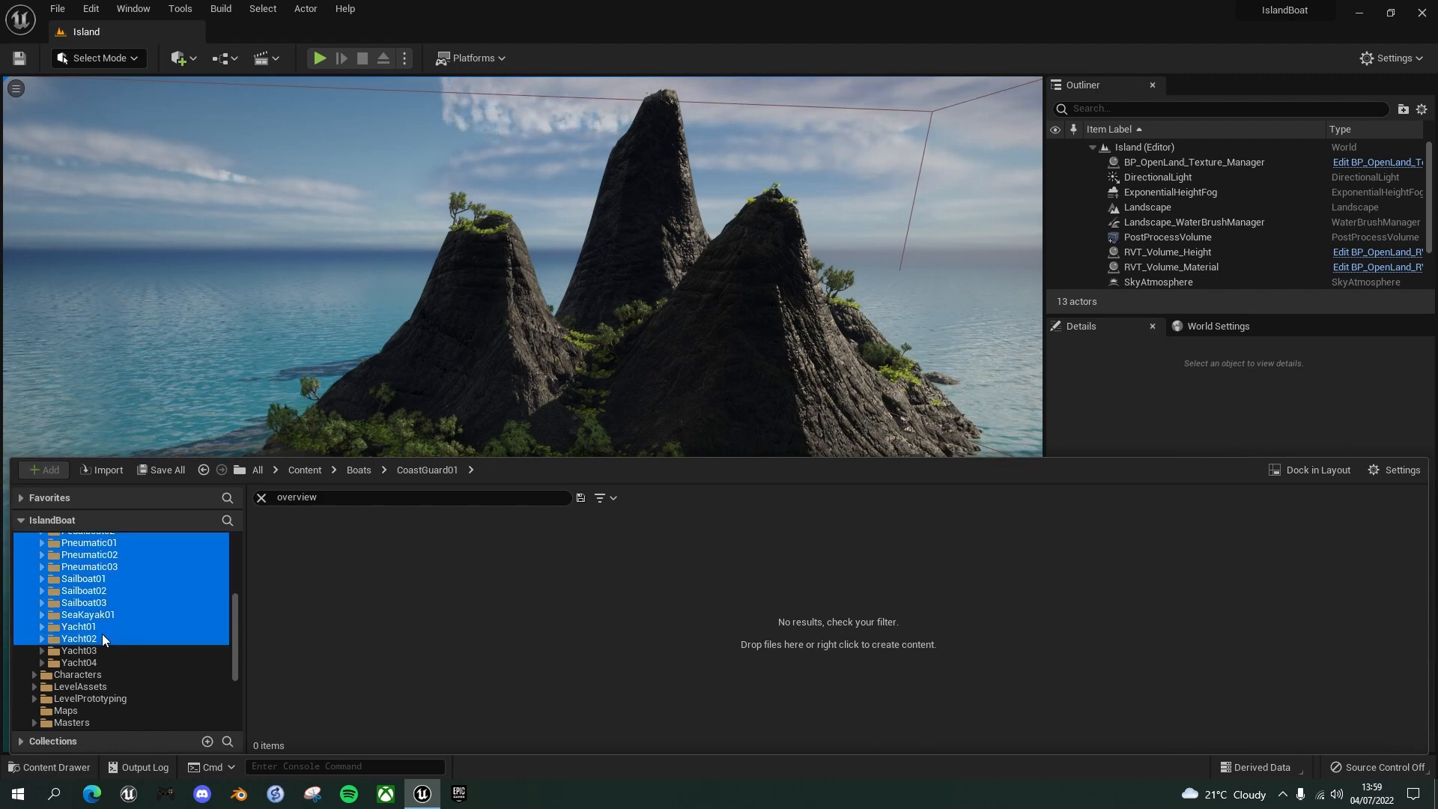
key("Delete")
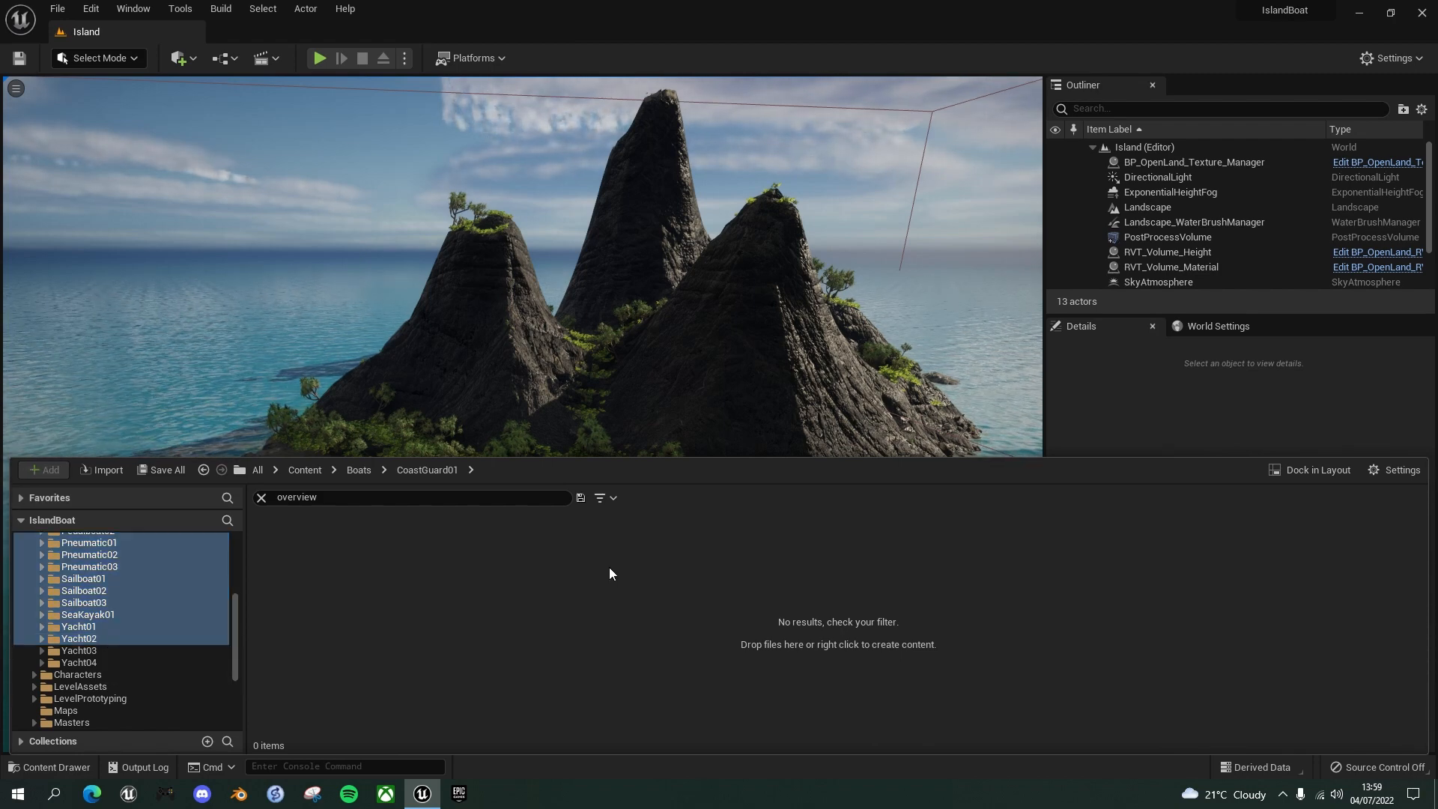
left_click(138, 666)
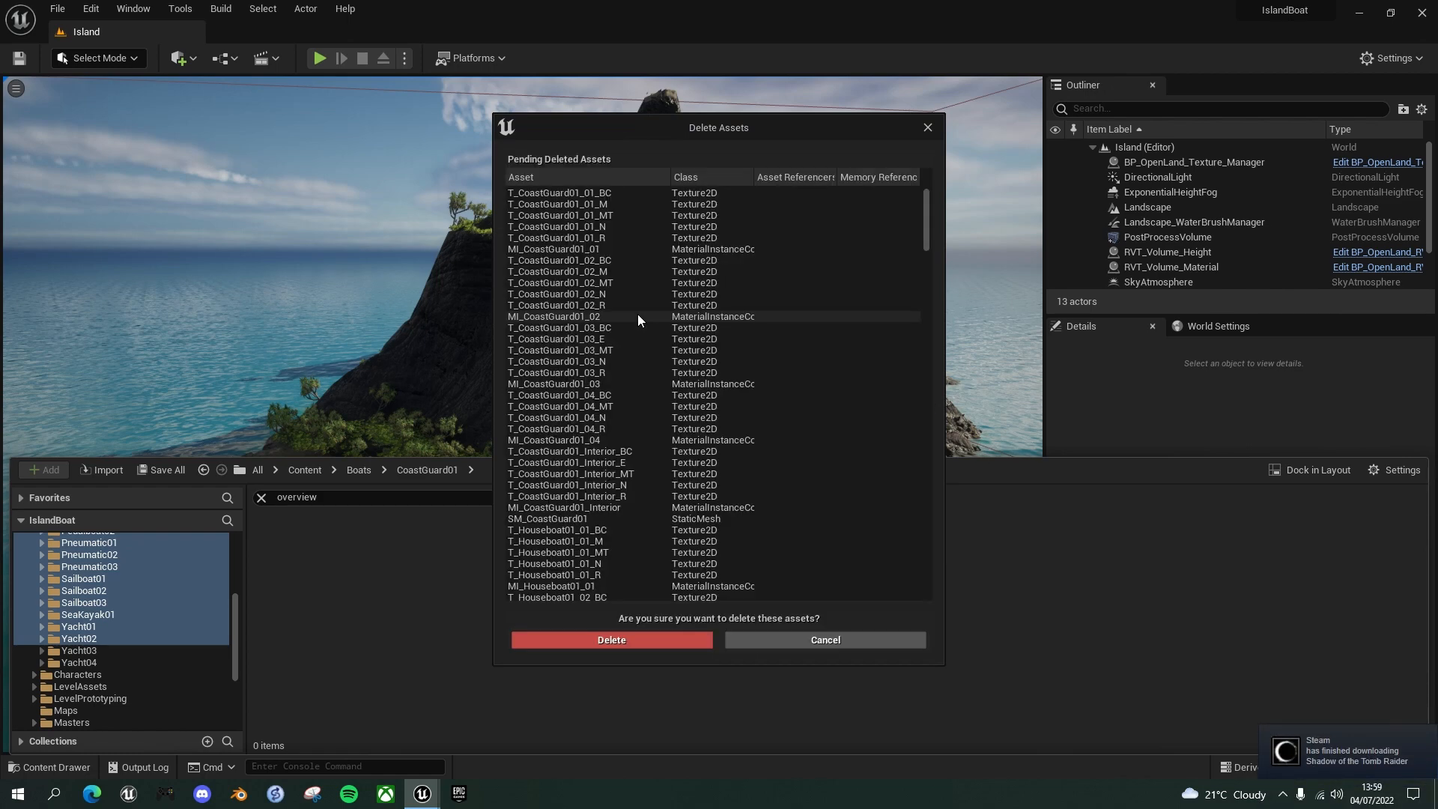
left_click(622, 641)
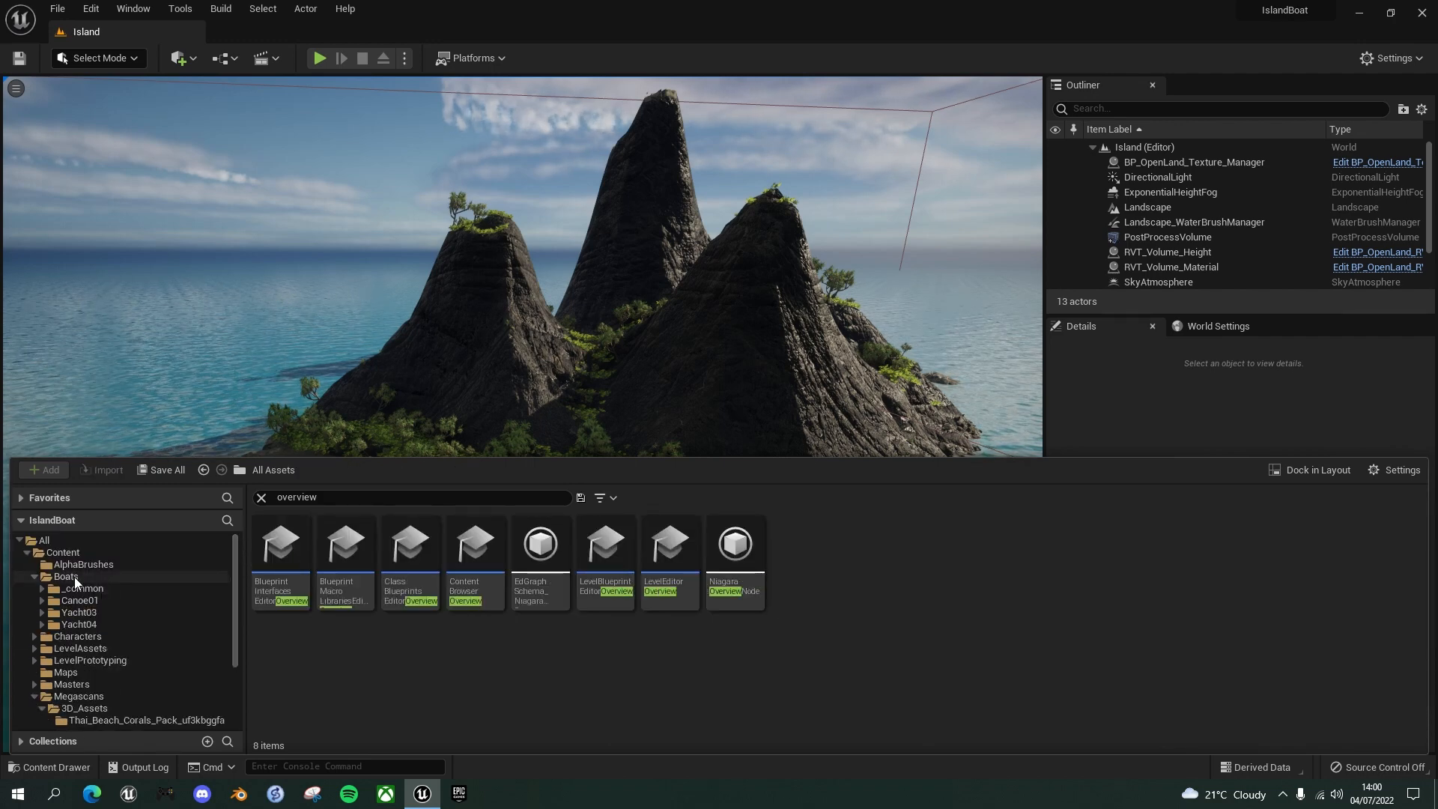
Open the Yacht03 folder inside Boats and clear the "overview" search.
left_click(74, 578)
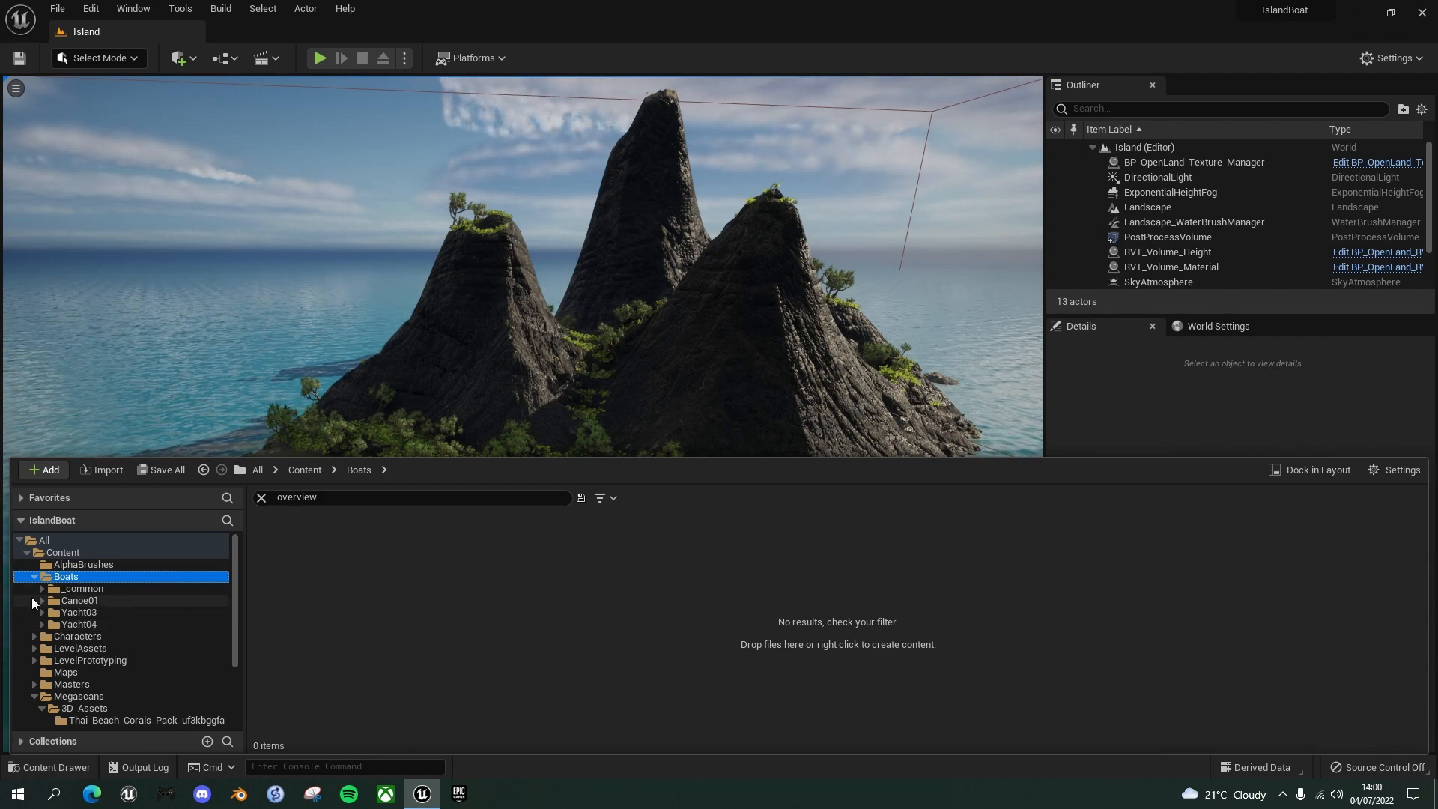
left_click(83, 613)
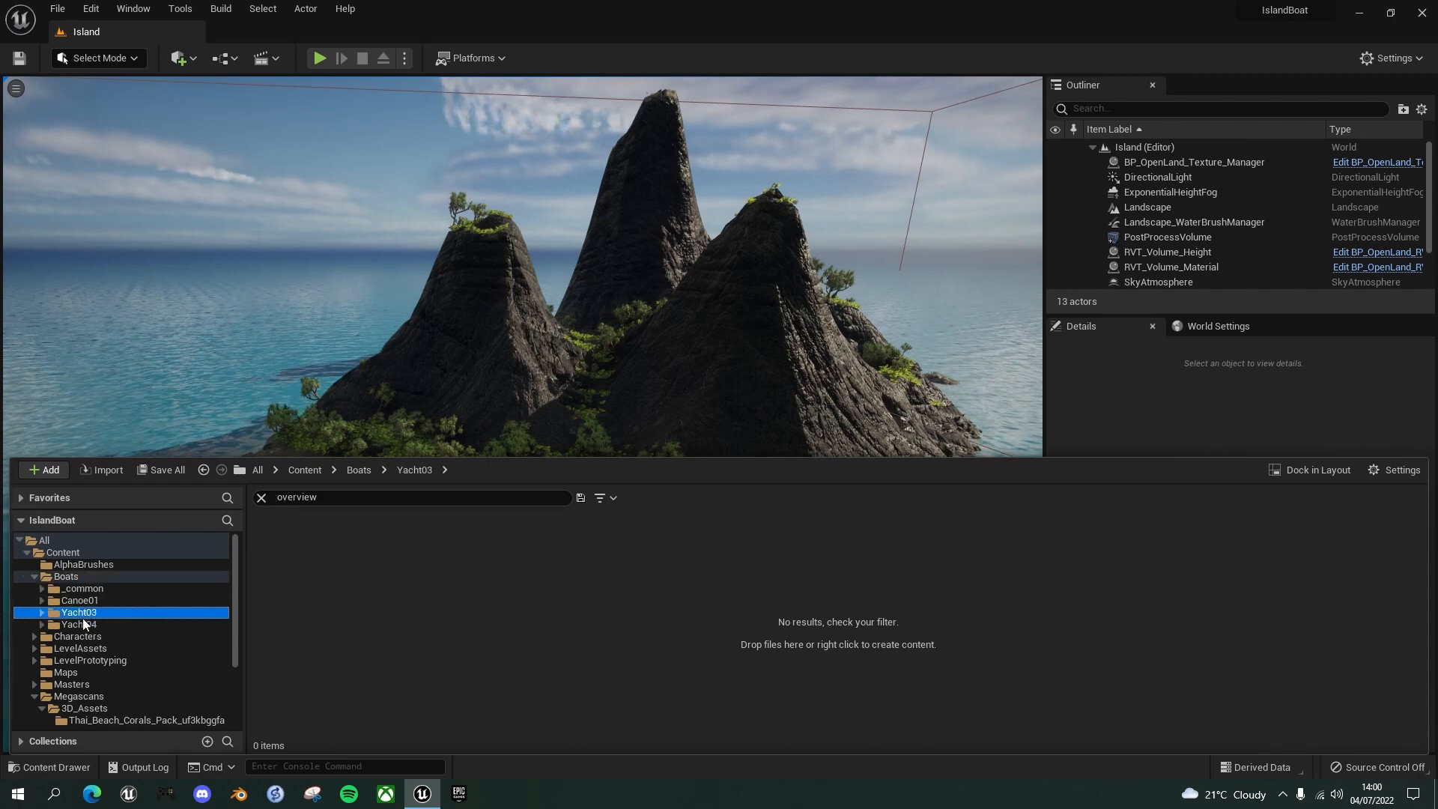
left_click(261, 498)
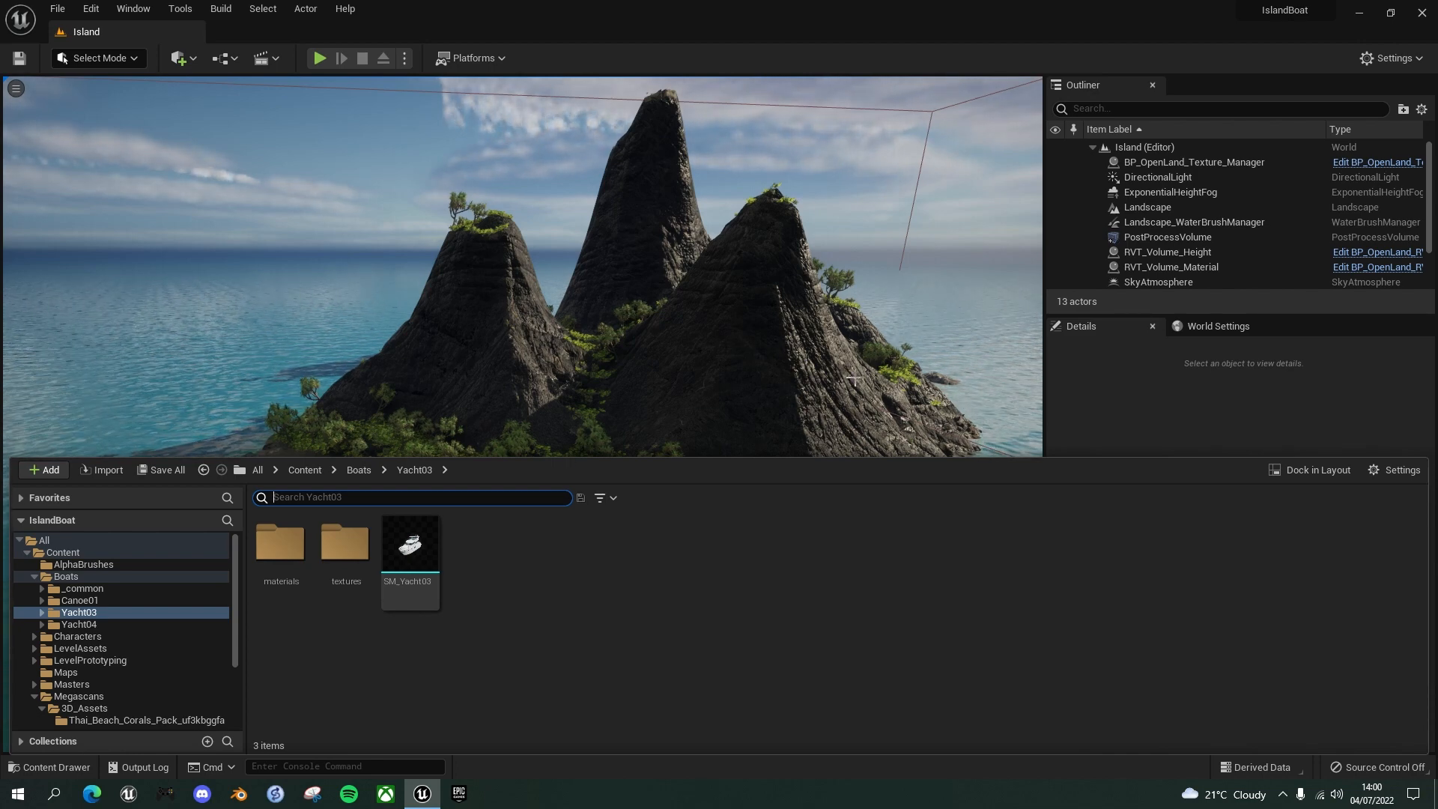
Place the SM_Yacht03 static mesh in the level over the open water beside the island.
right_click_drag(815, 358, 781, 357)
key("d")
key("w")
right_click_drag(232, 431, 232, 431)
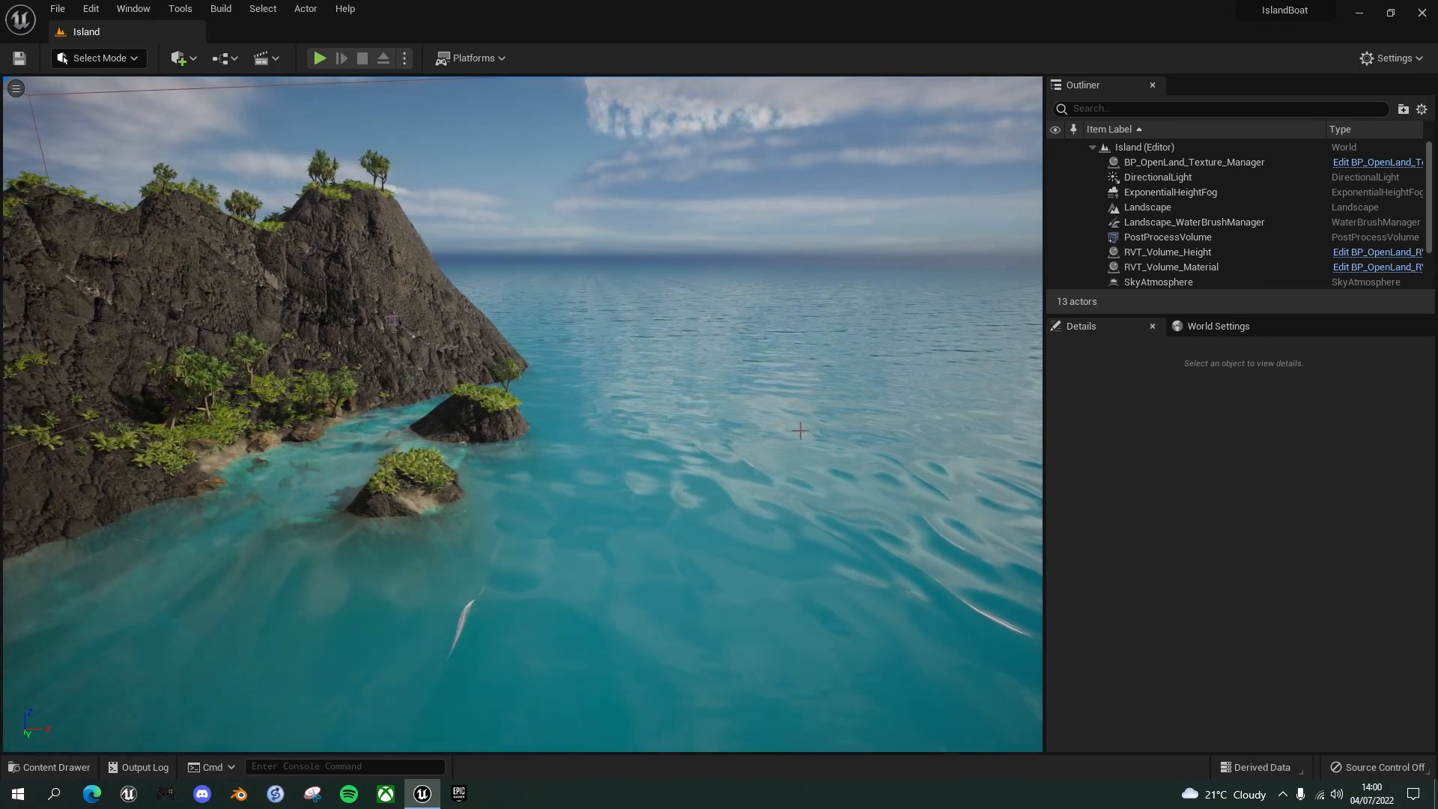
right_click_drag(758, 452, 782, 454)
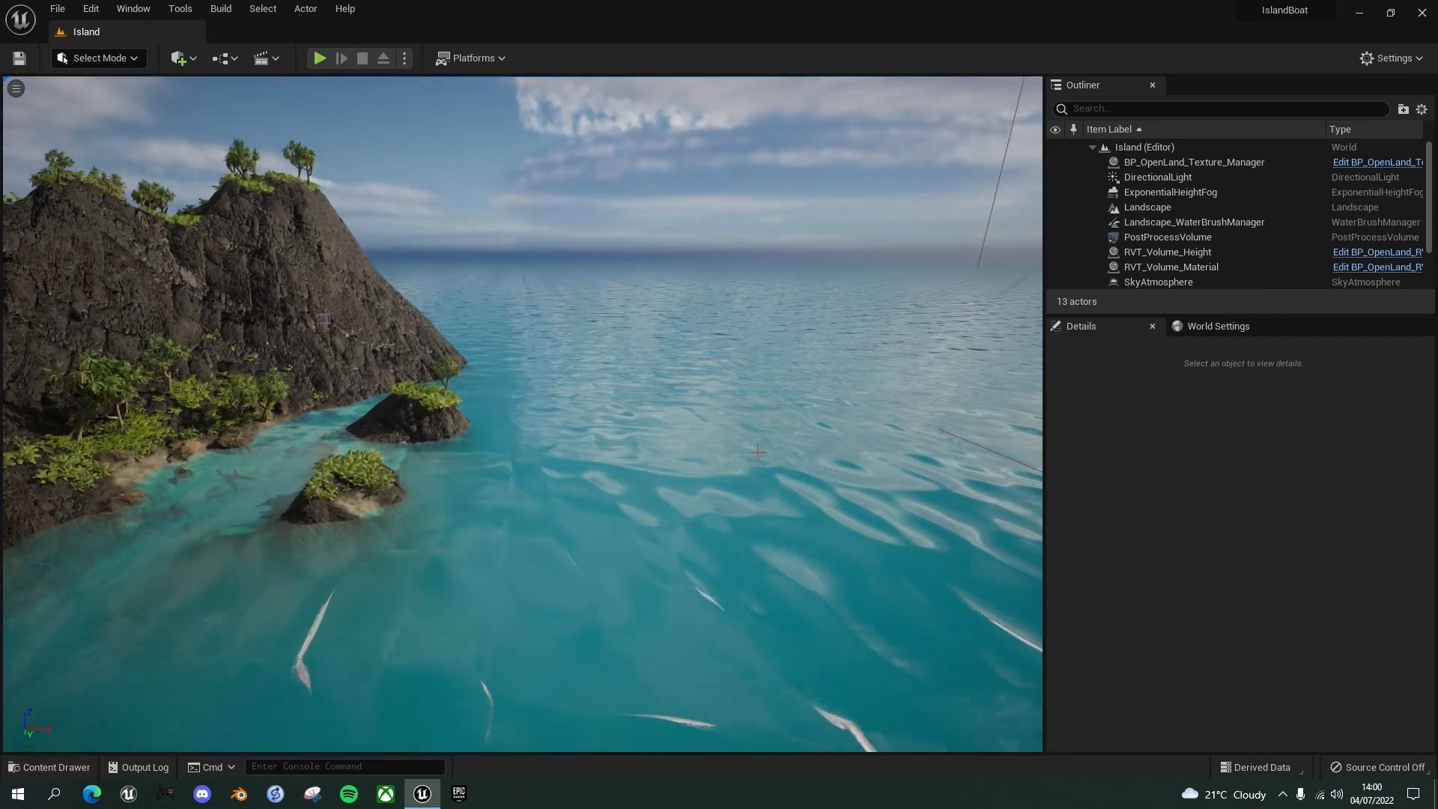
key("ctrl+space")
left_click_drag(410, 546, 663, 449)
key("e")
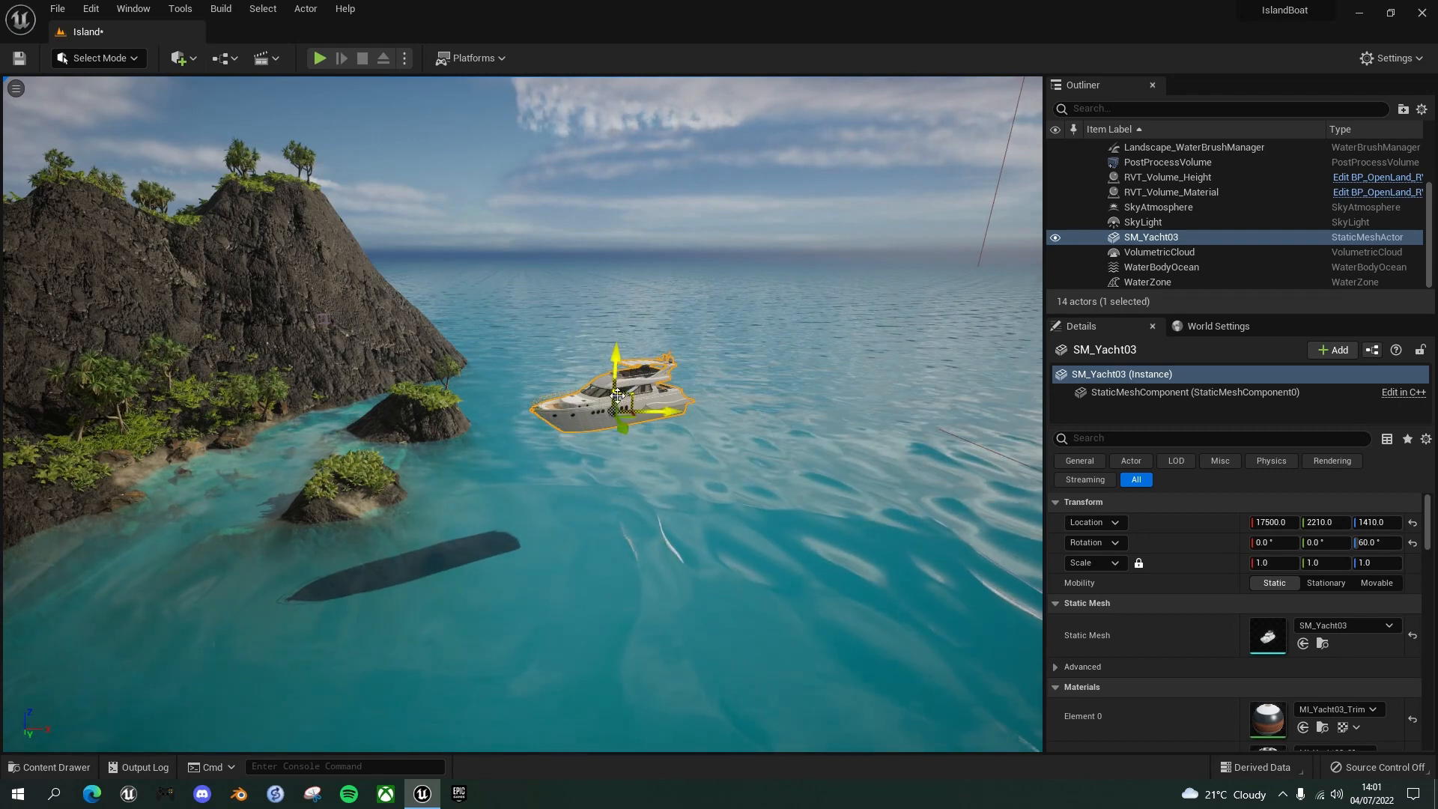
Lower and shift the yacht onto the water at about X 17370, Y 735, Z 130, and delete it from the level.
left_click_drag(615, 385, 620, 472)
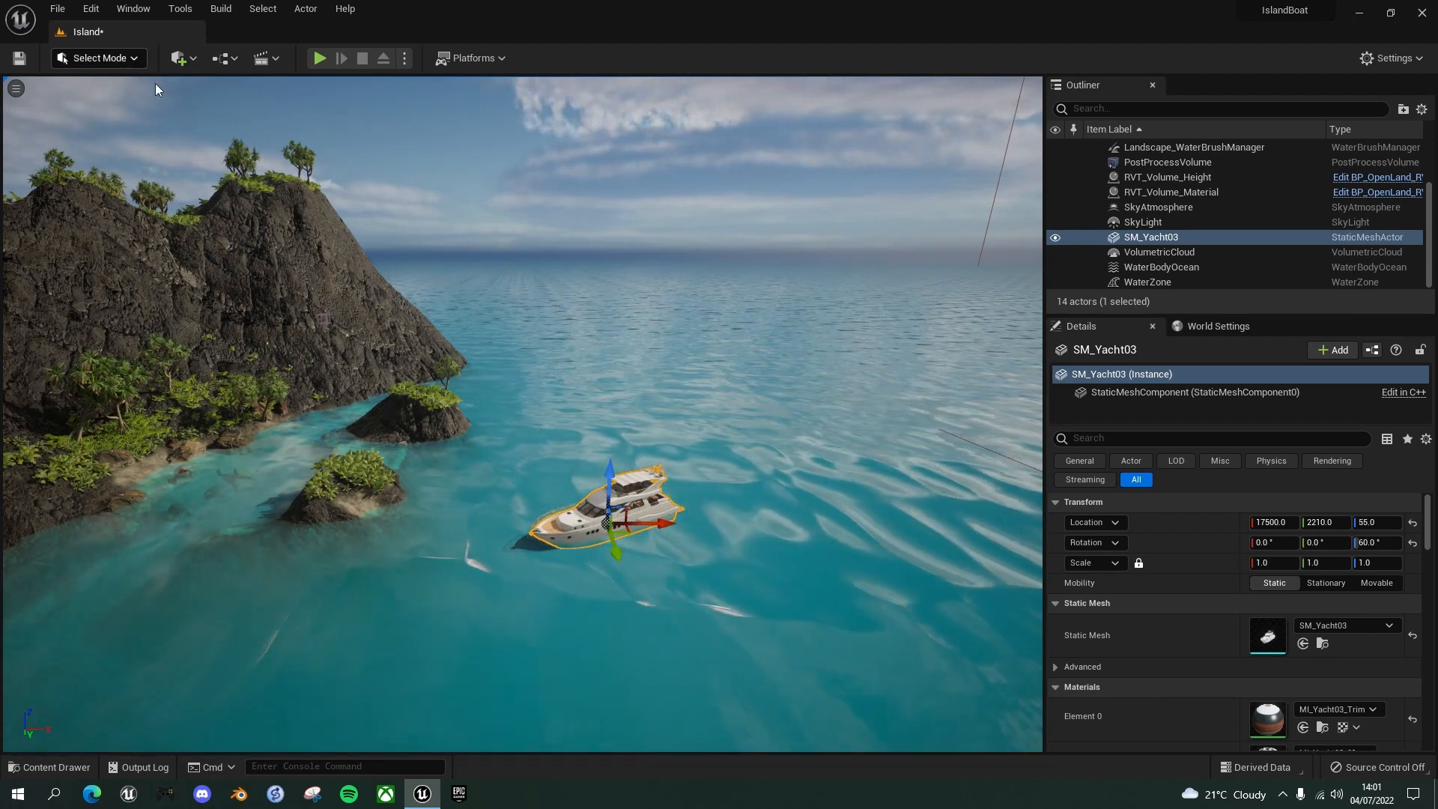
left_click_drag(616, 553, 649, 468)
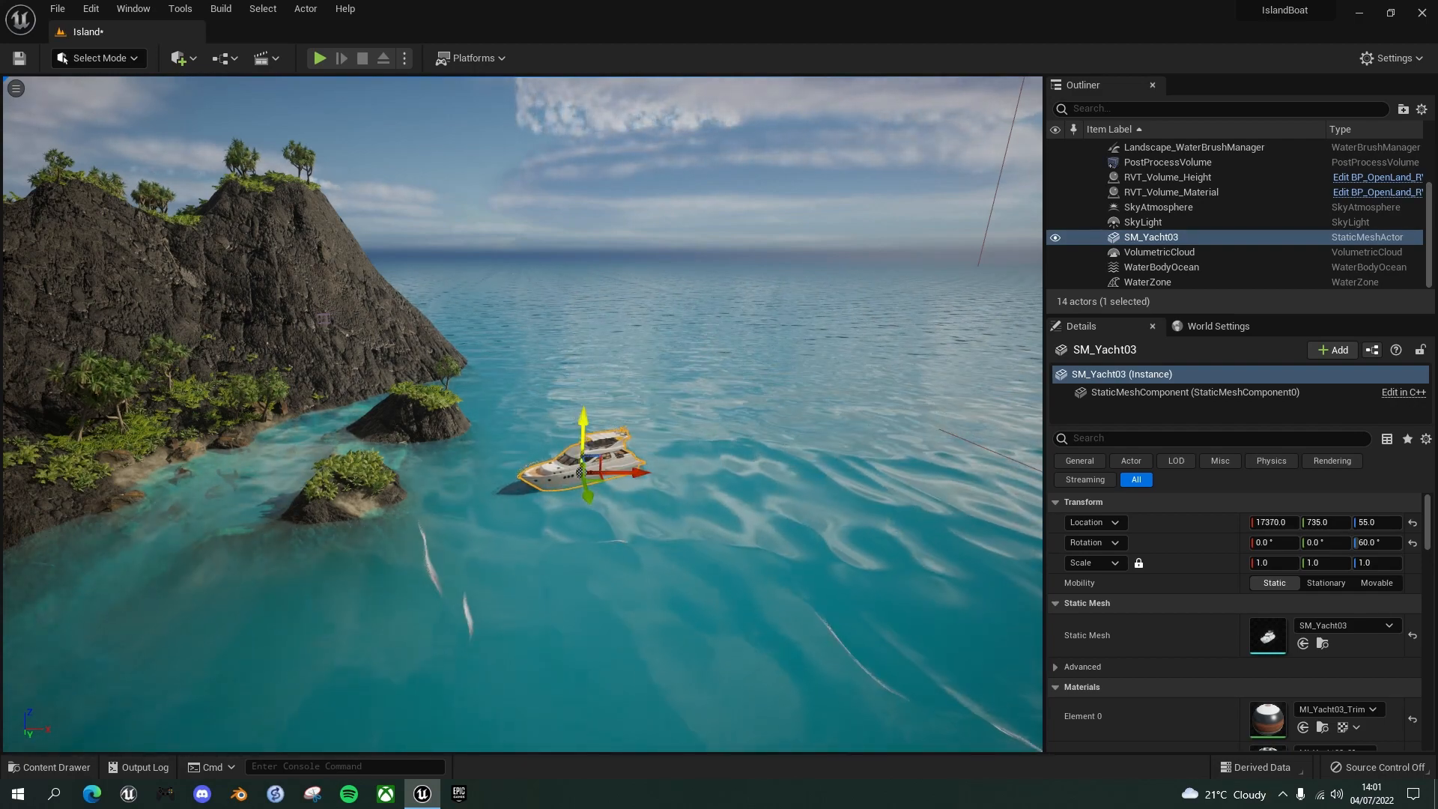
left_click_drag(580, 421, 580, 417)
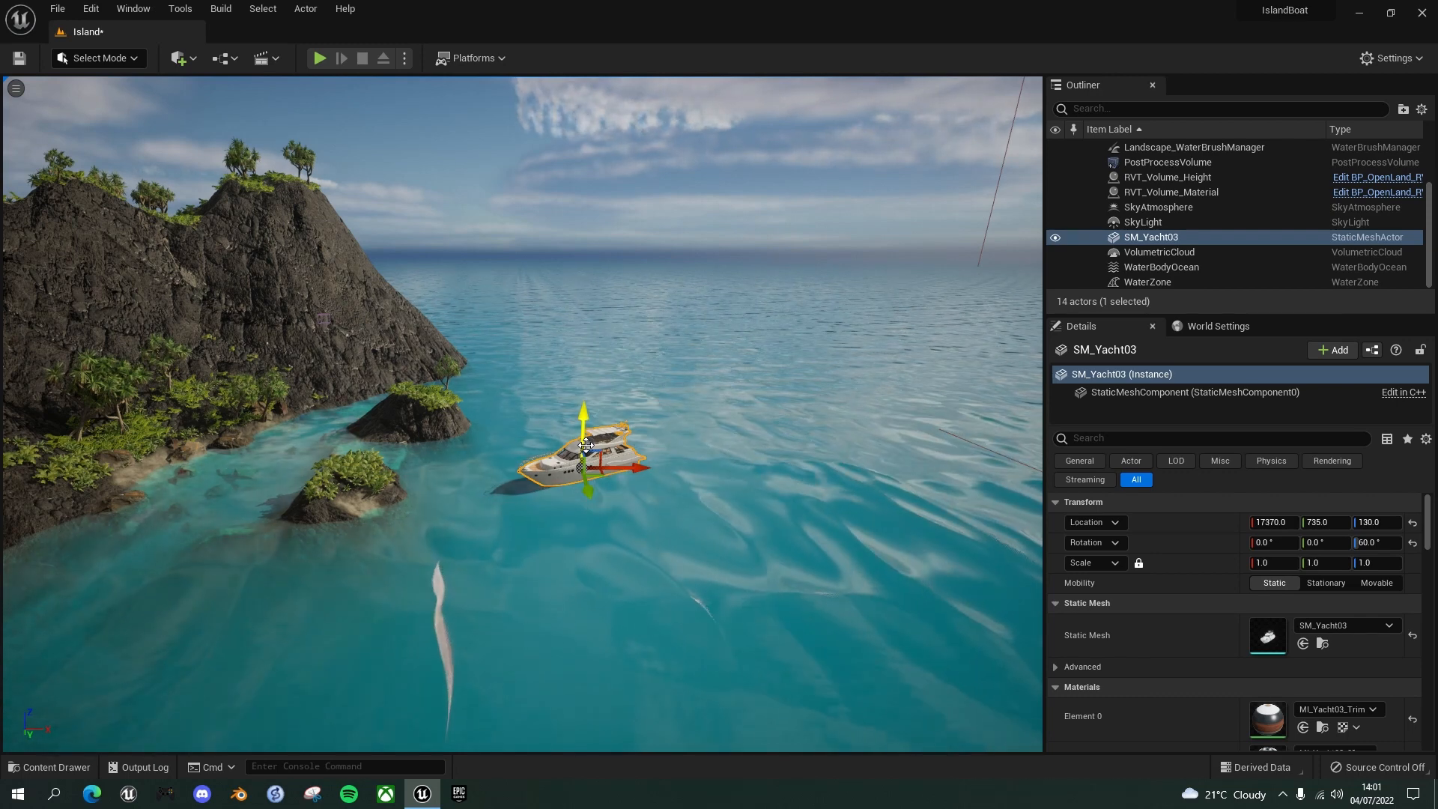
key("Delete")
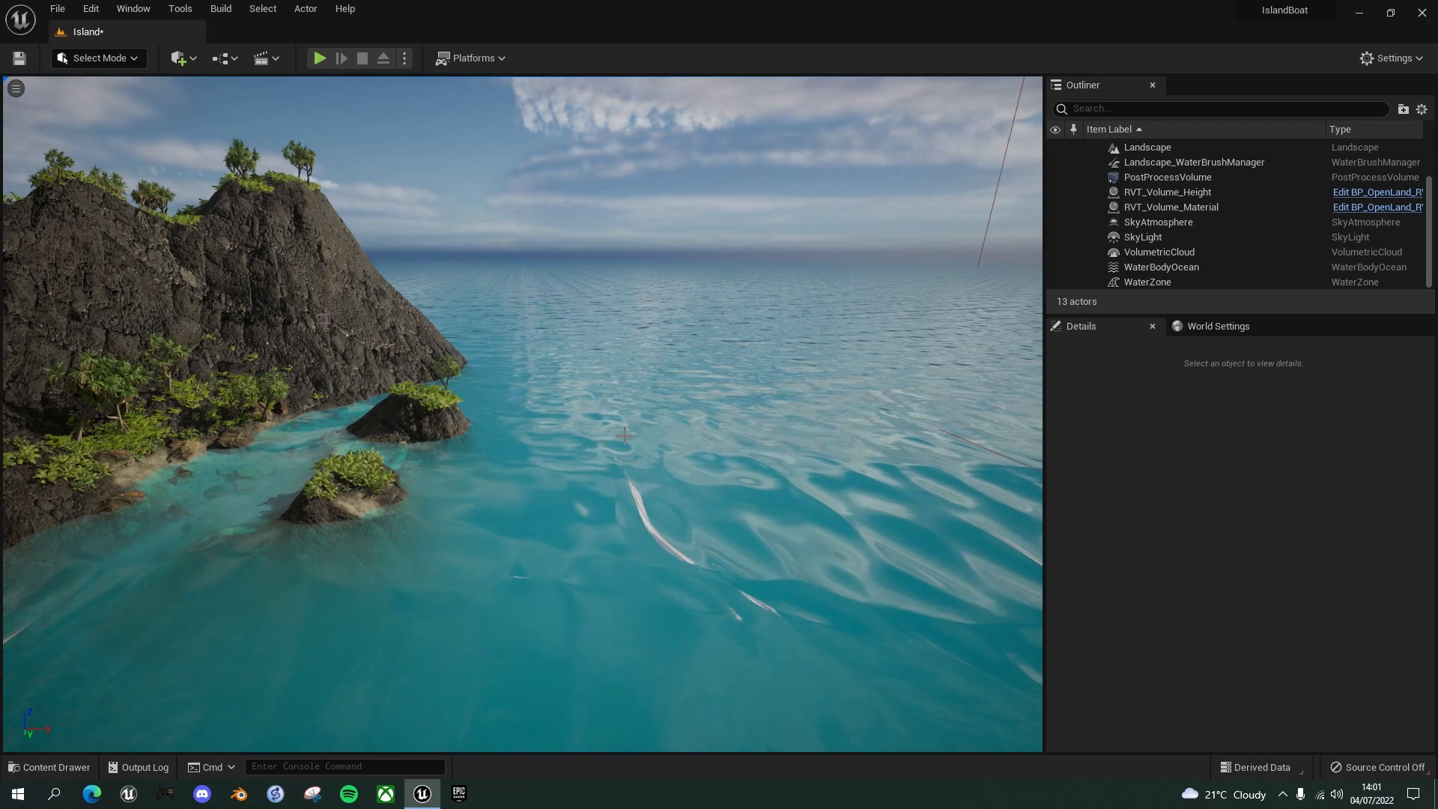
Create an Actor Blueprint named BP_Yacht in the Yacht03 folder and open it docked as a tab beside the Island level.
key("ctrl+space")
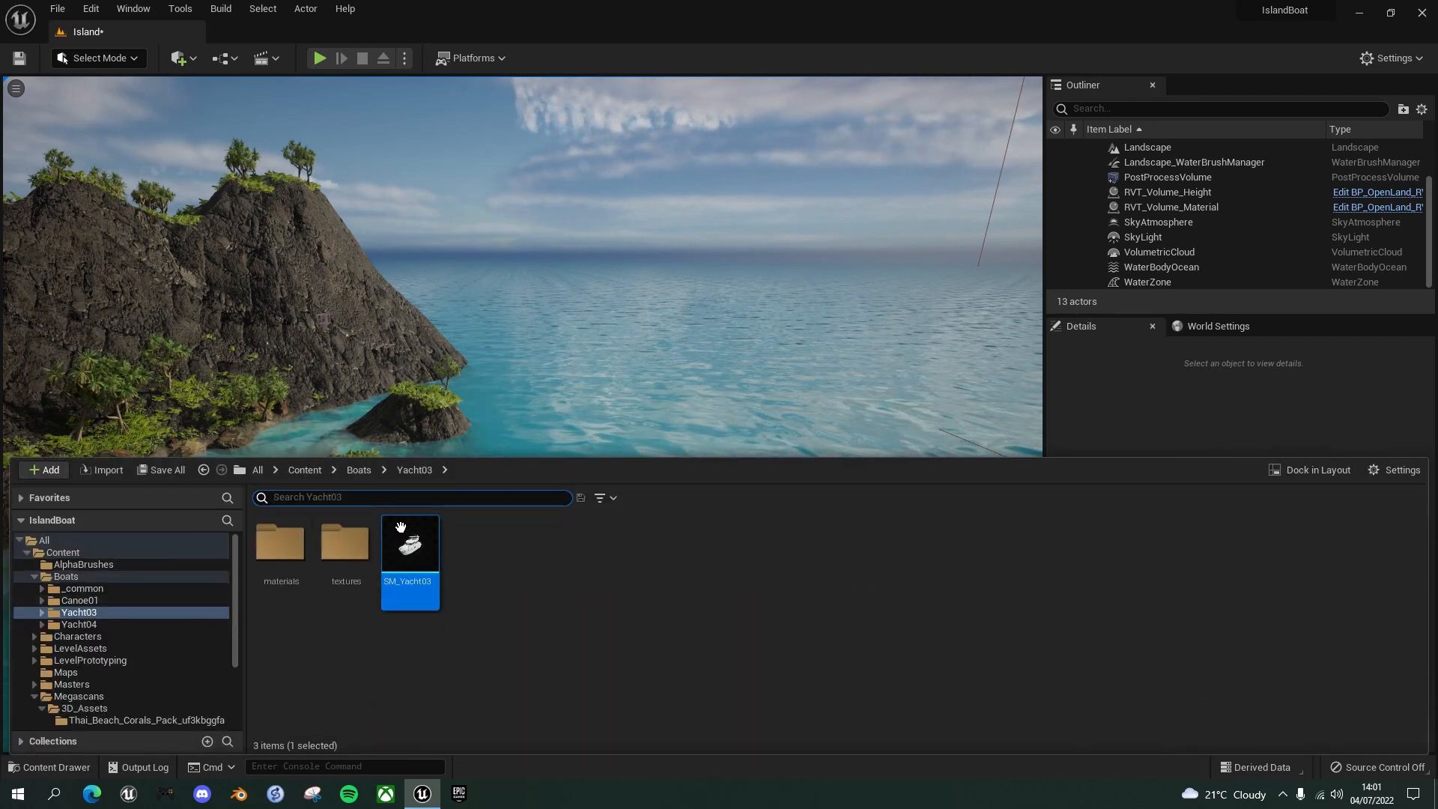
right_click(477, 556)
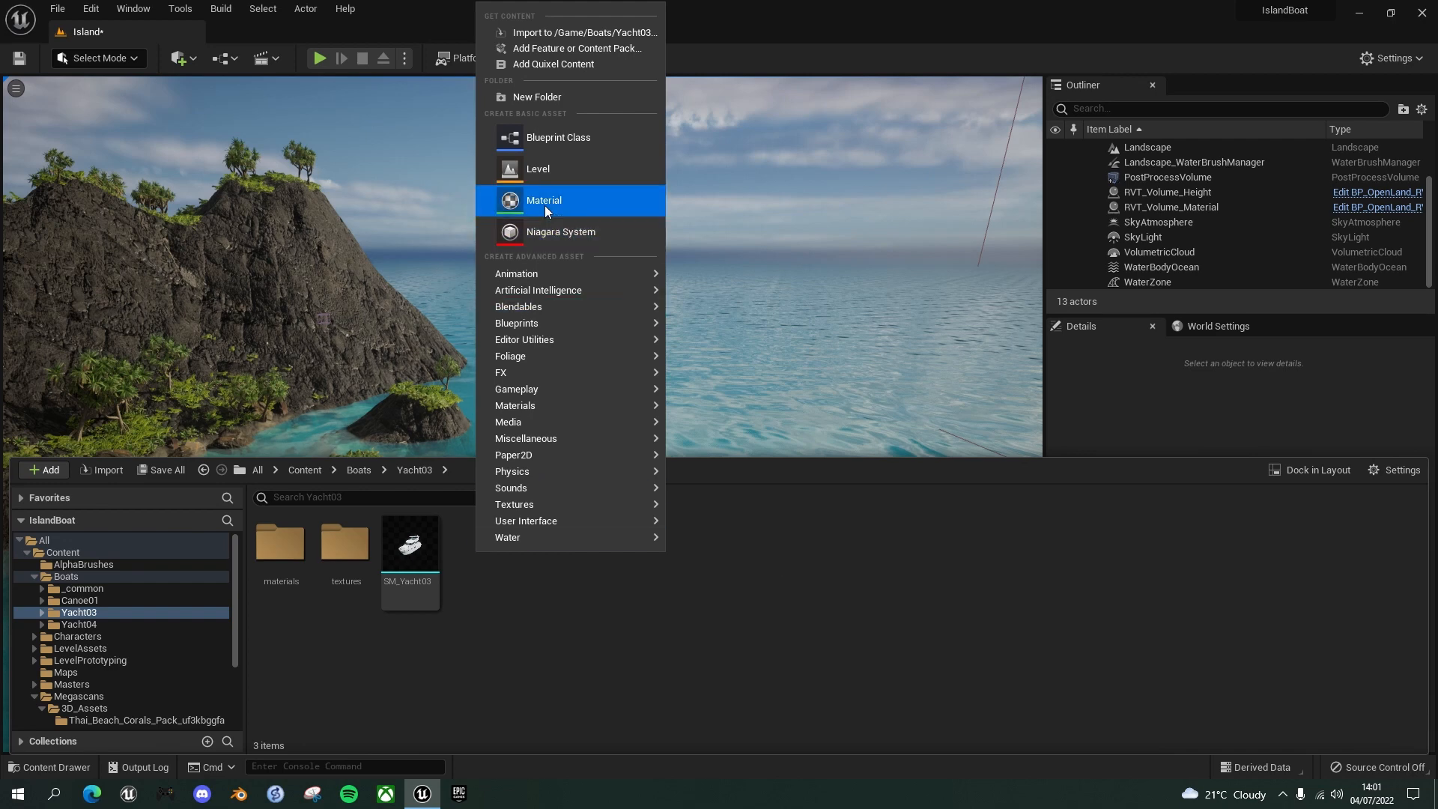
left_click(568, 138)
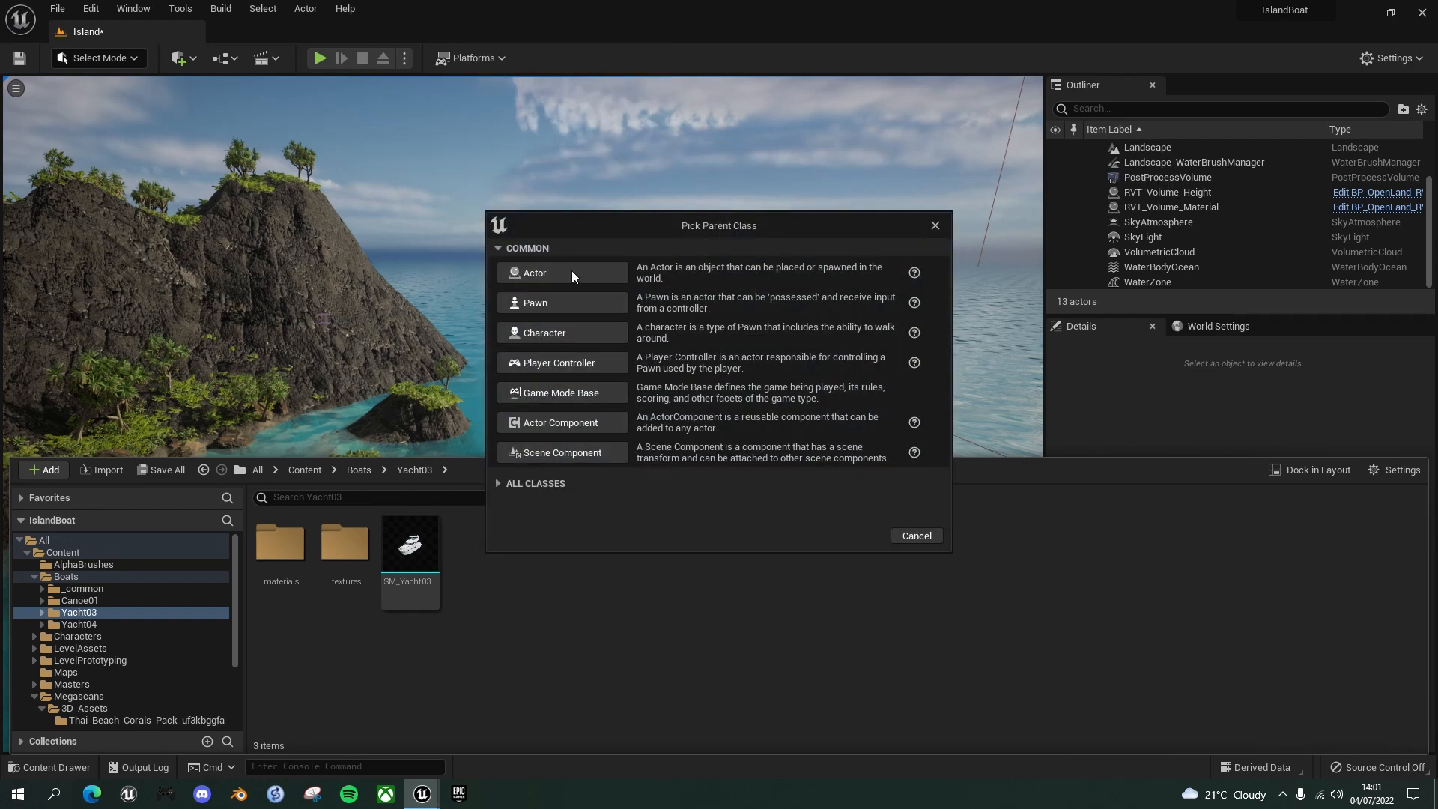
left_click(569, 271)
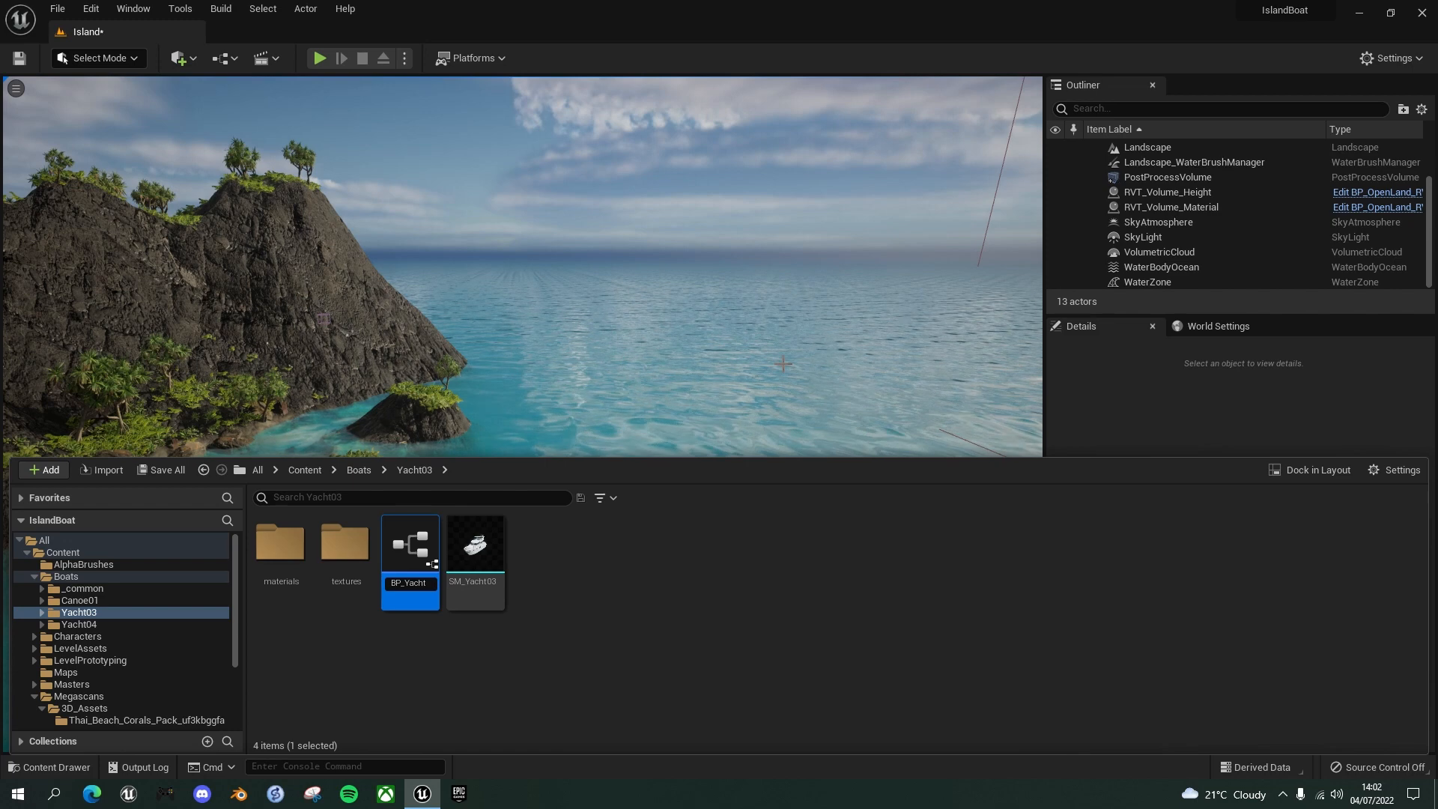
key("Return")
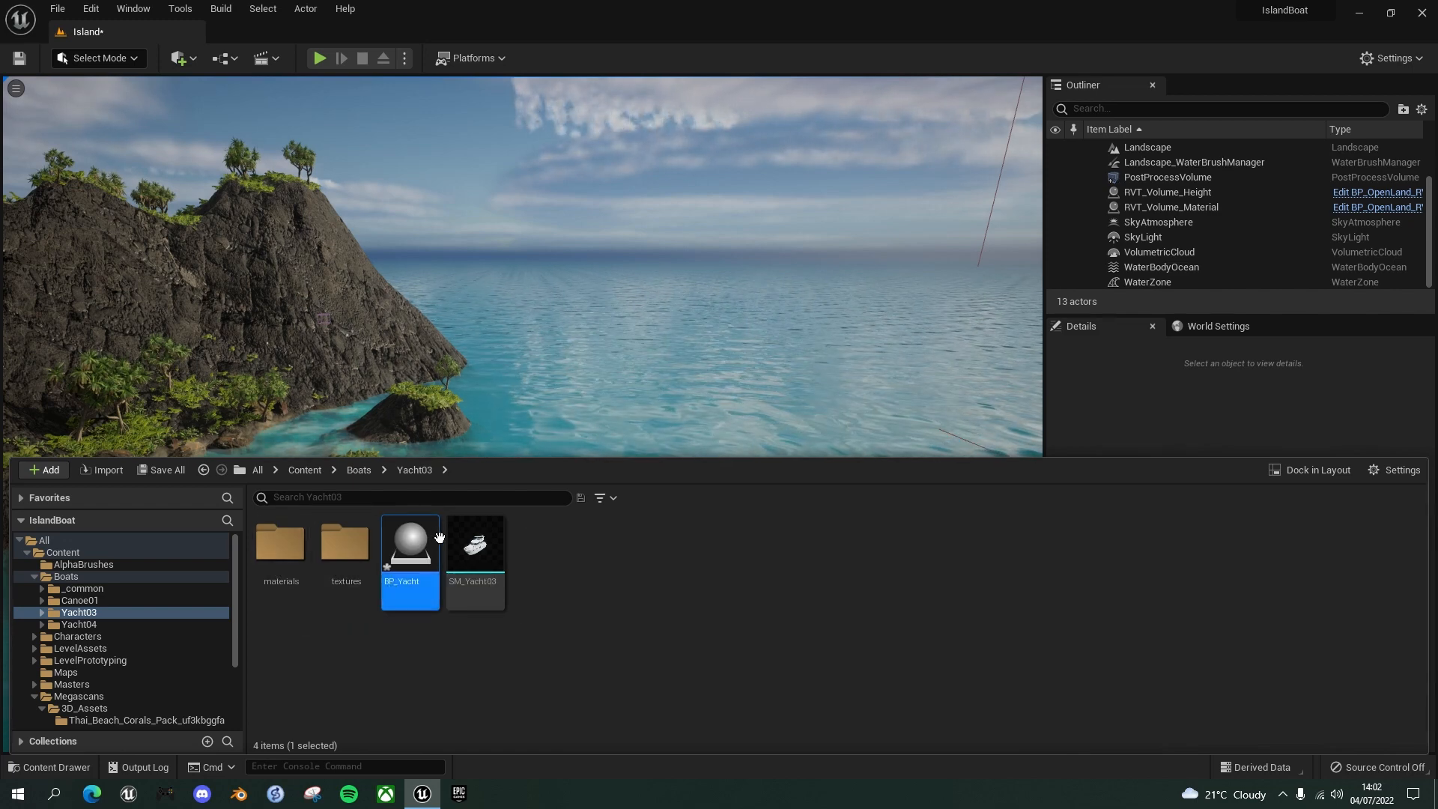
double_click(419, 554)
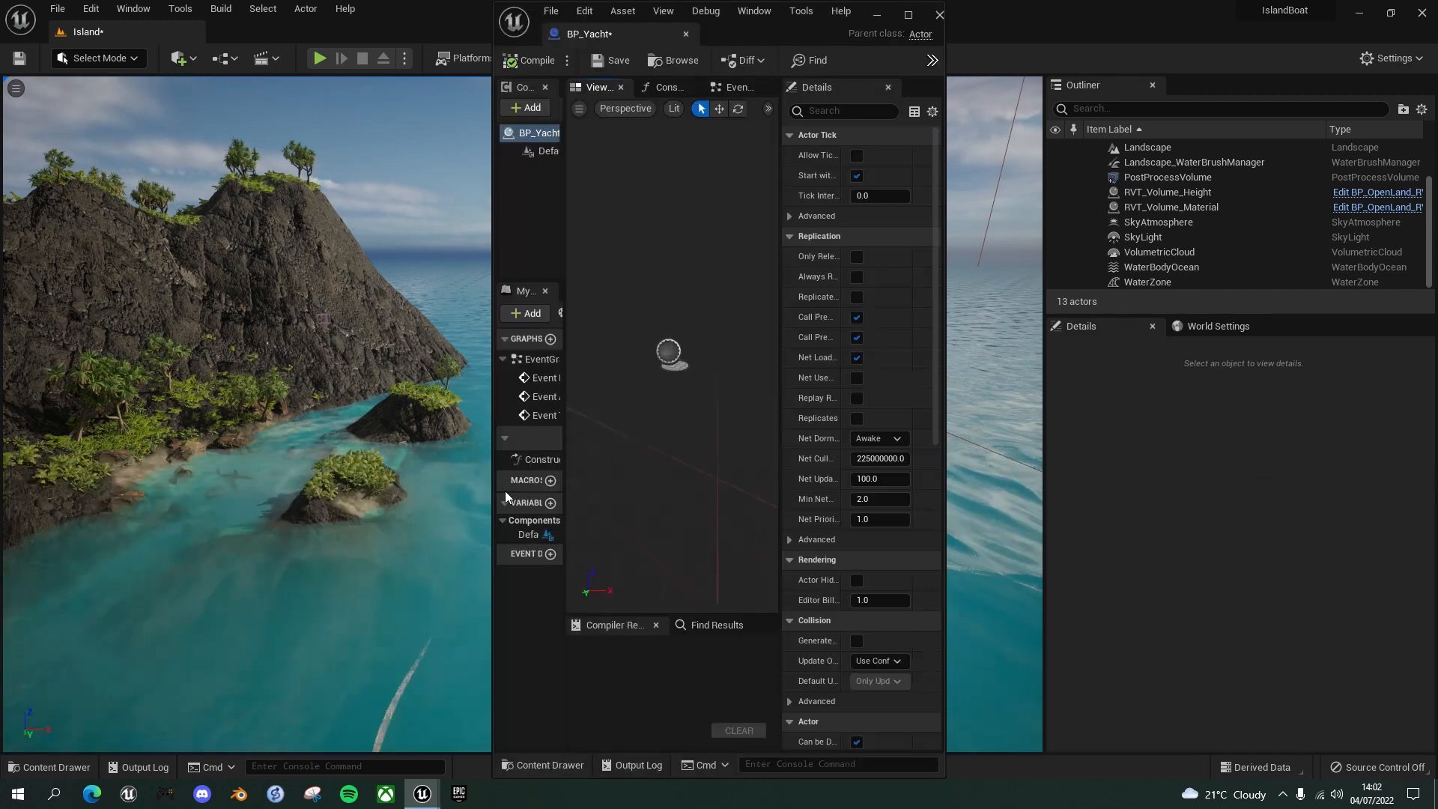
left_click_drag(599, 35, 291, 29)
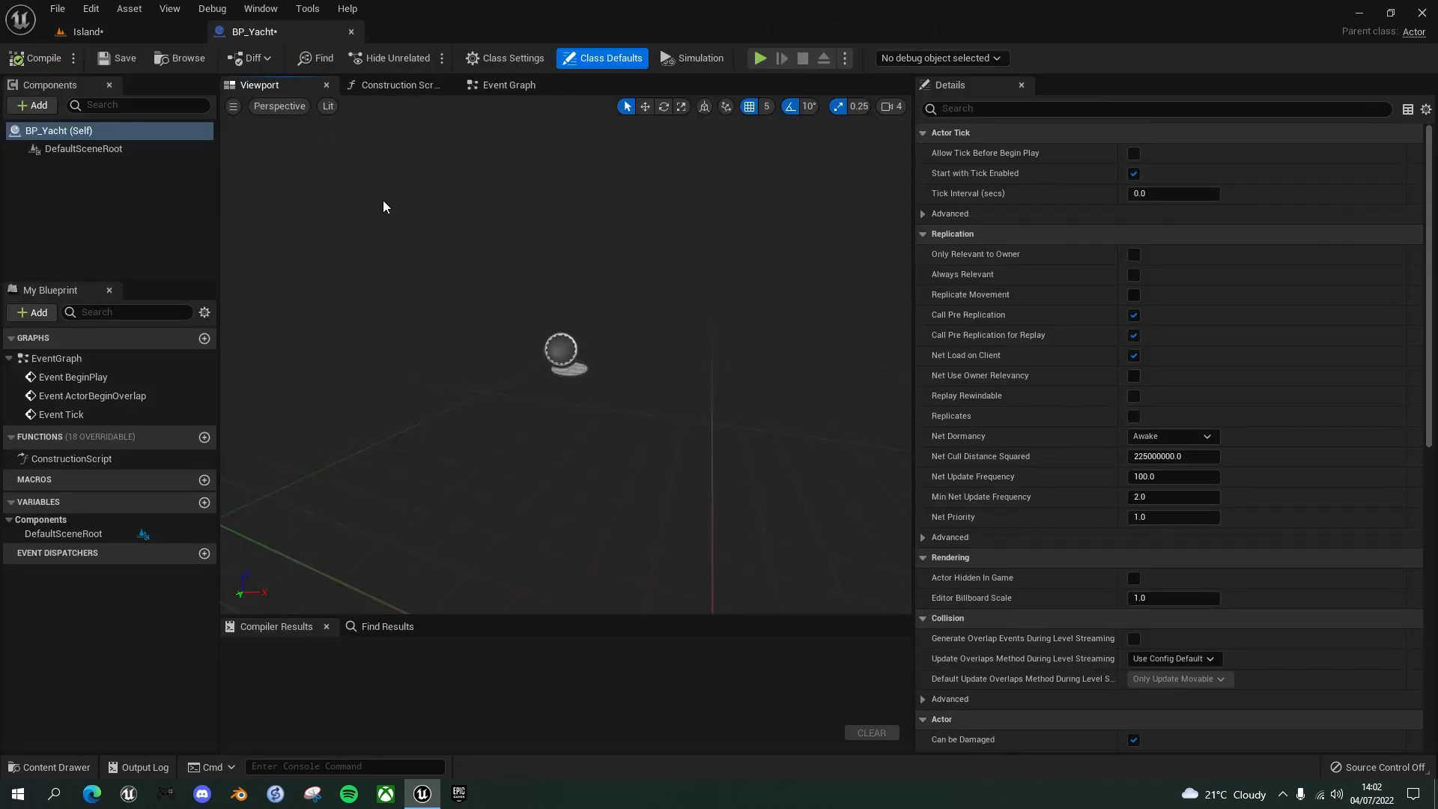
Add a Static Mesh component named Yacht to the BP_Yacht blueprint.
left_click(38, 104)
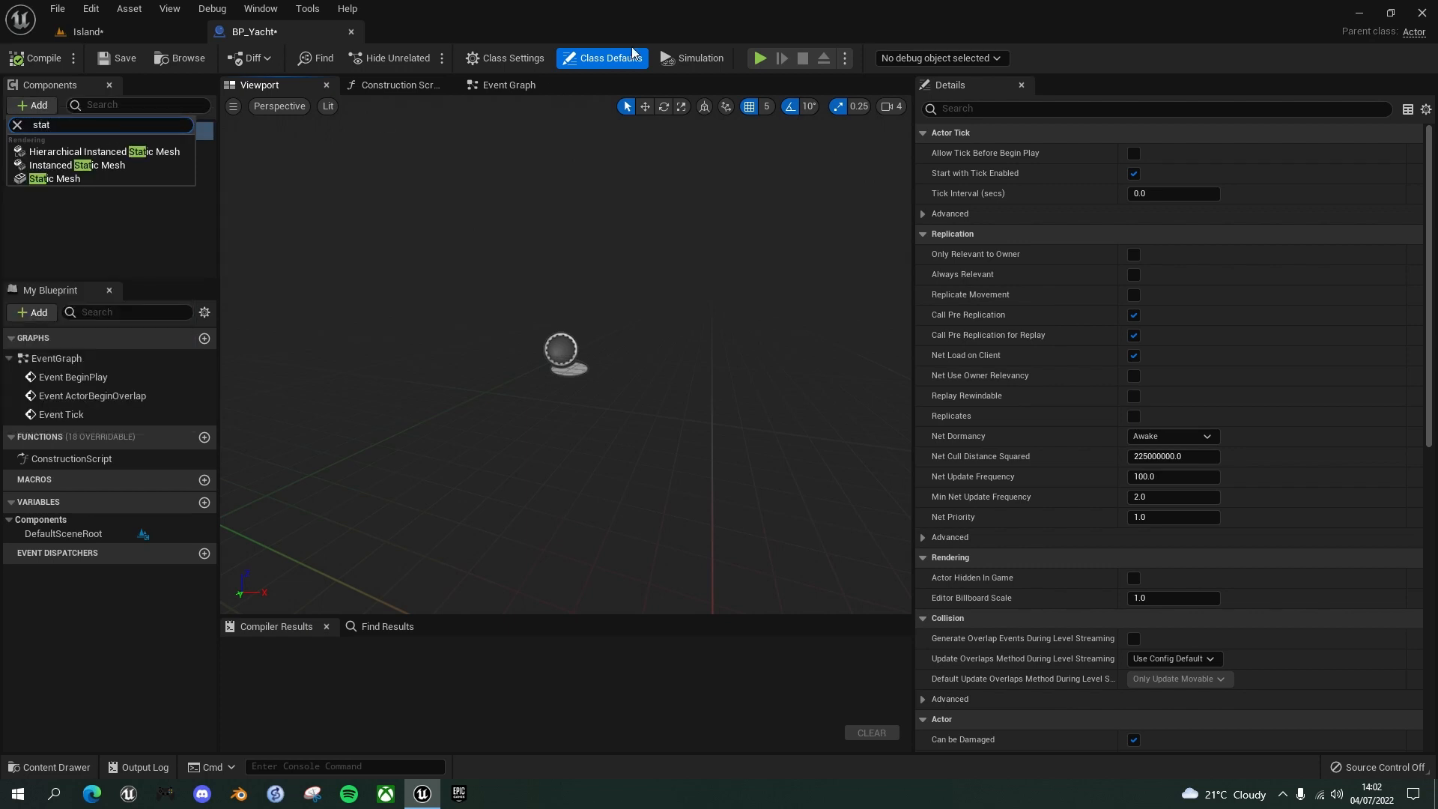
left_click(113, 178)
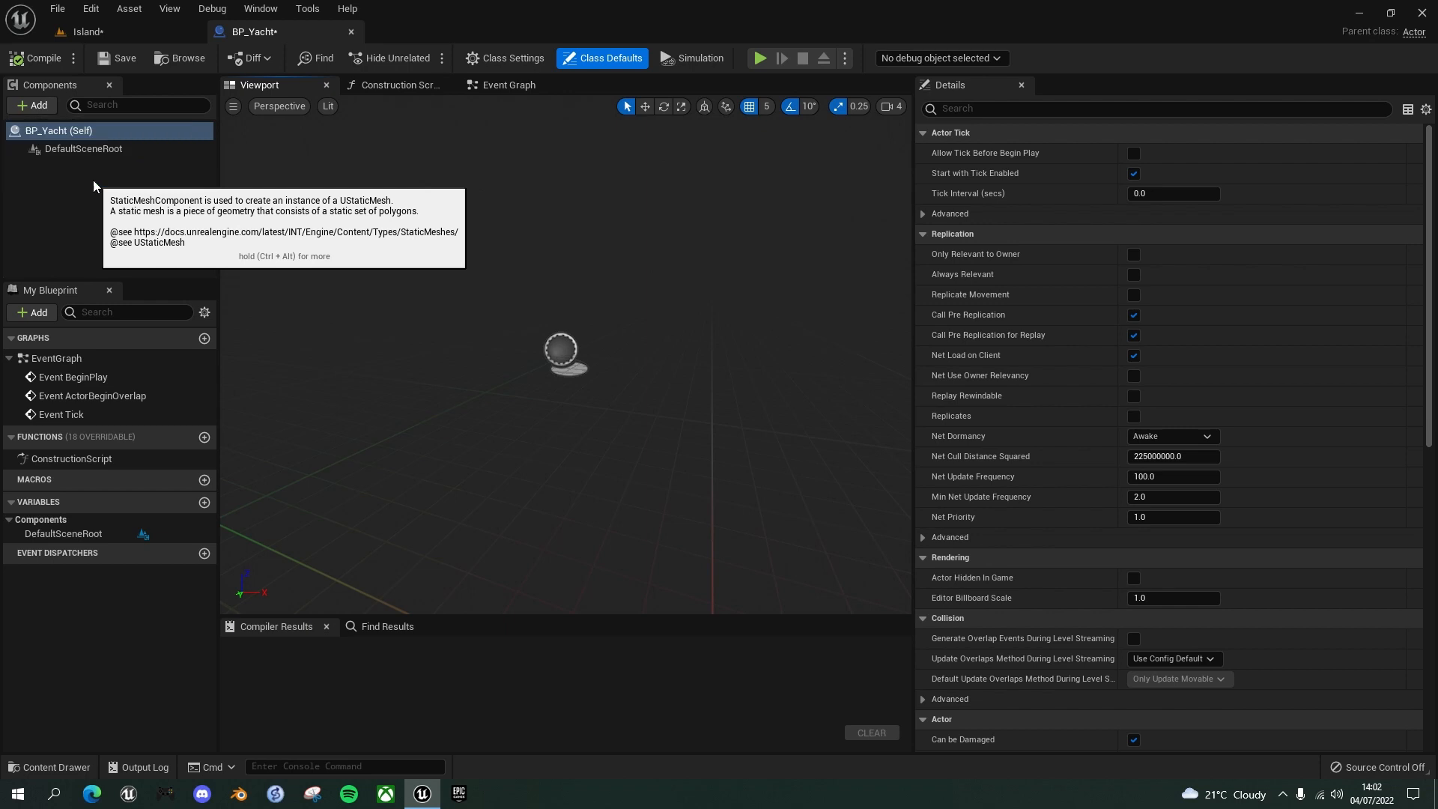
type("Yacht")
key("Return")
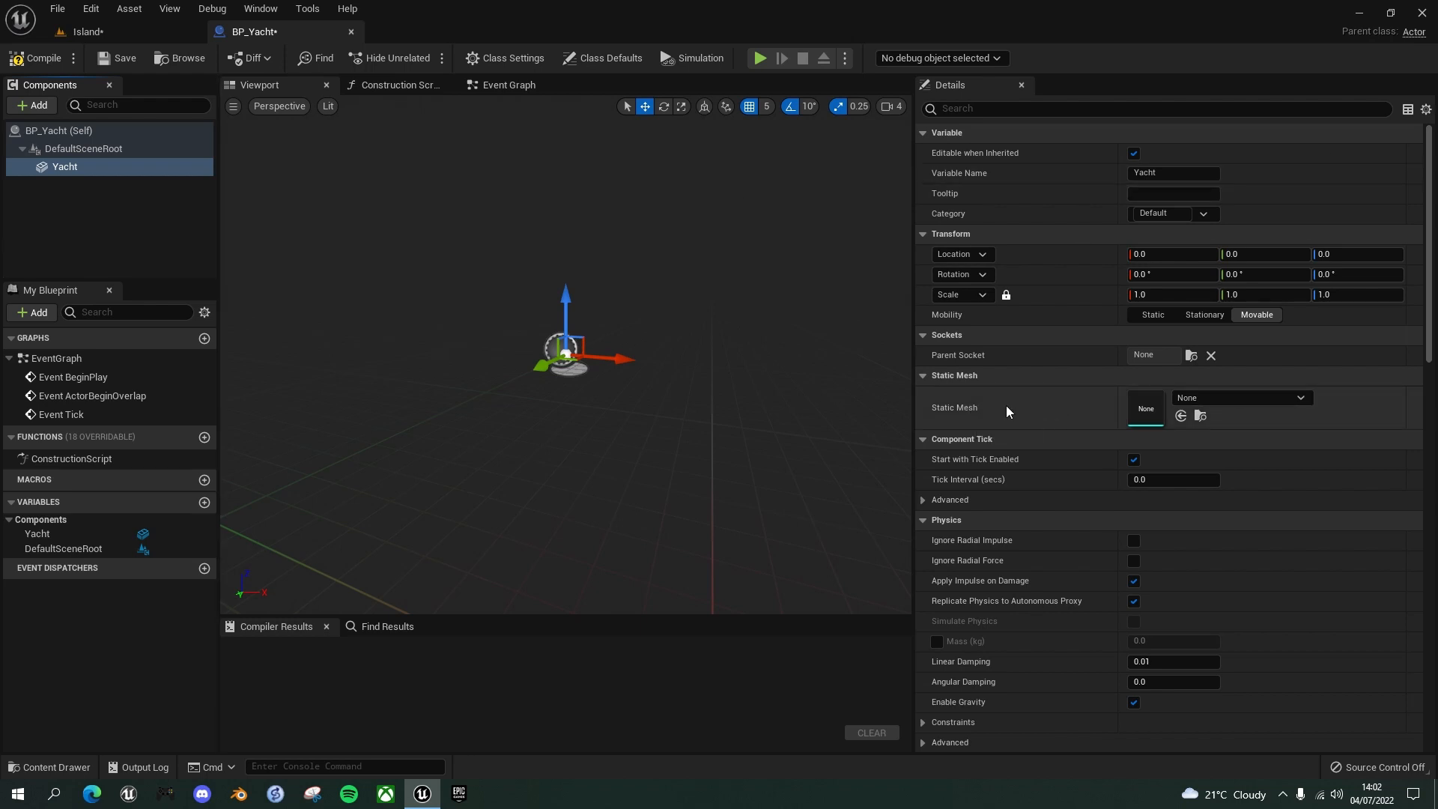
Assign the SM_Yacht03 static mesh to the Yacht component.
left_click(1300, 401)
type("yacht")
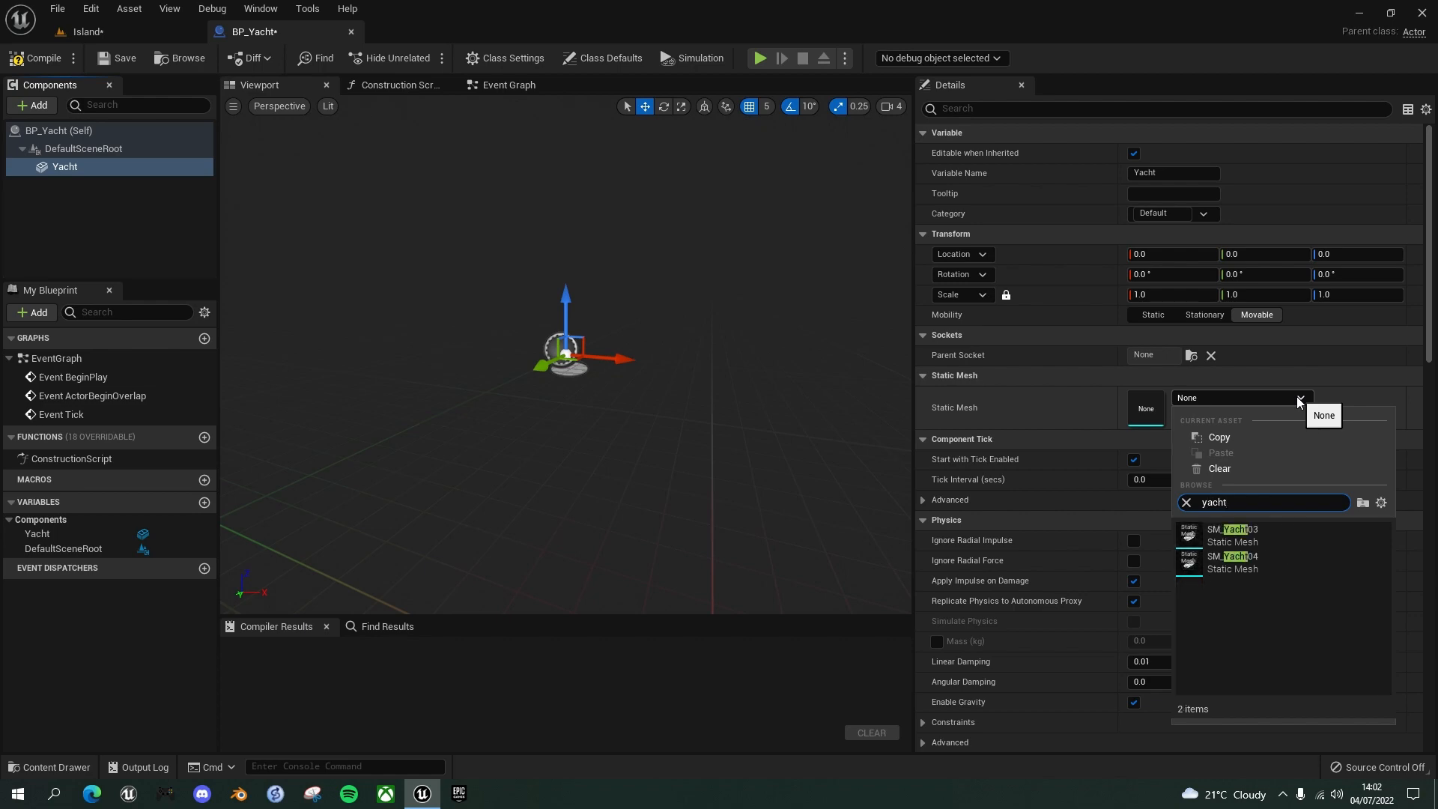
left_click(1247, 537)
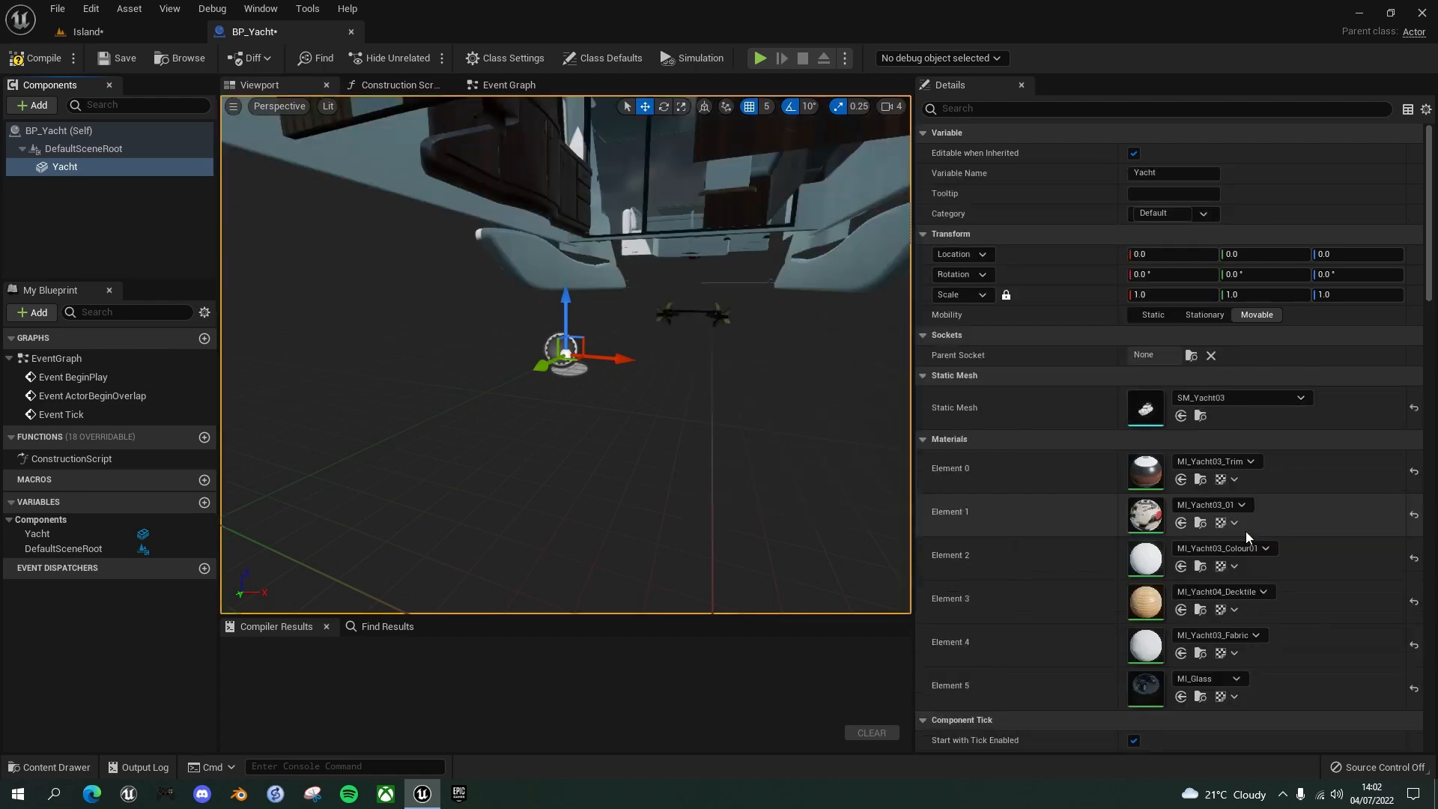
Make the Yacht mesh the blueprint's root component in place of DefaultSceneRoot.
scroll(685, 308, "up", 3)
scroll(678, 319, "down", 3)
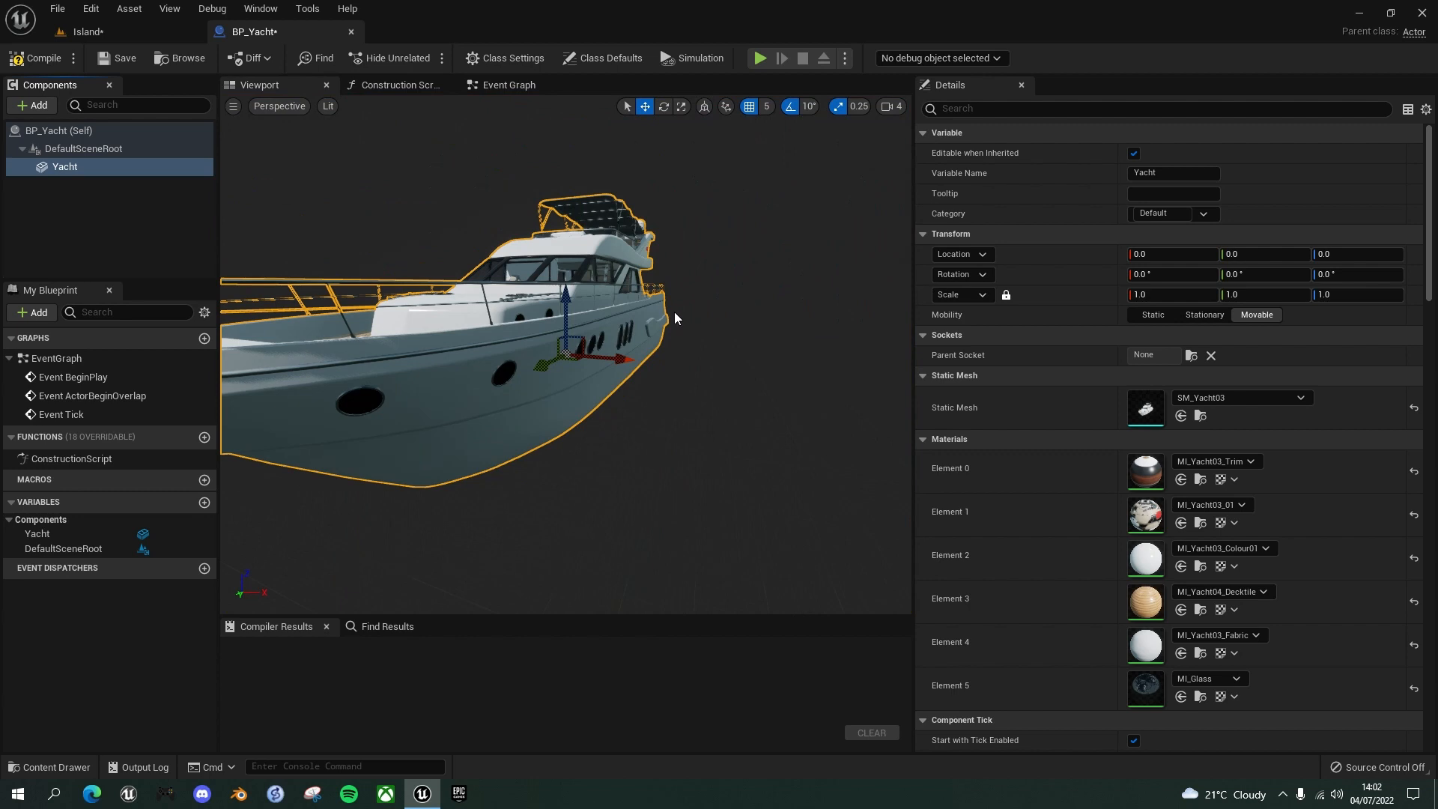
scroll(642, 339, "down", 3)
right_click_drag(661, 352, 582, 353)
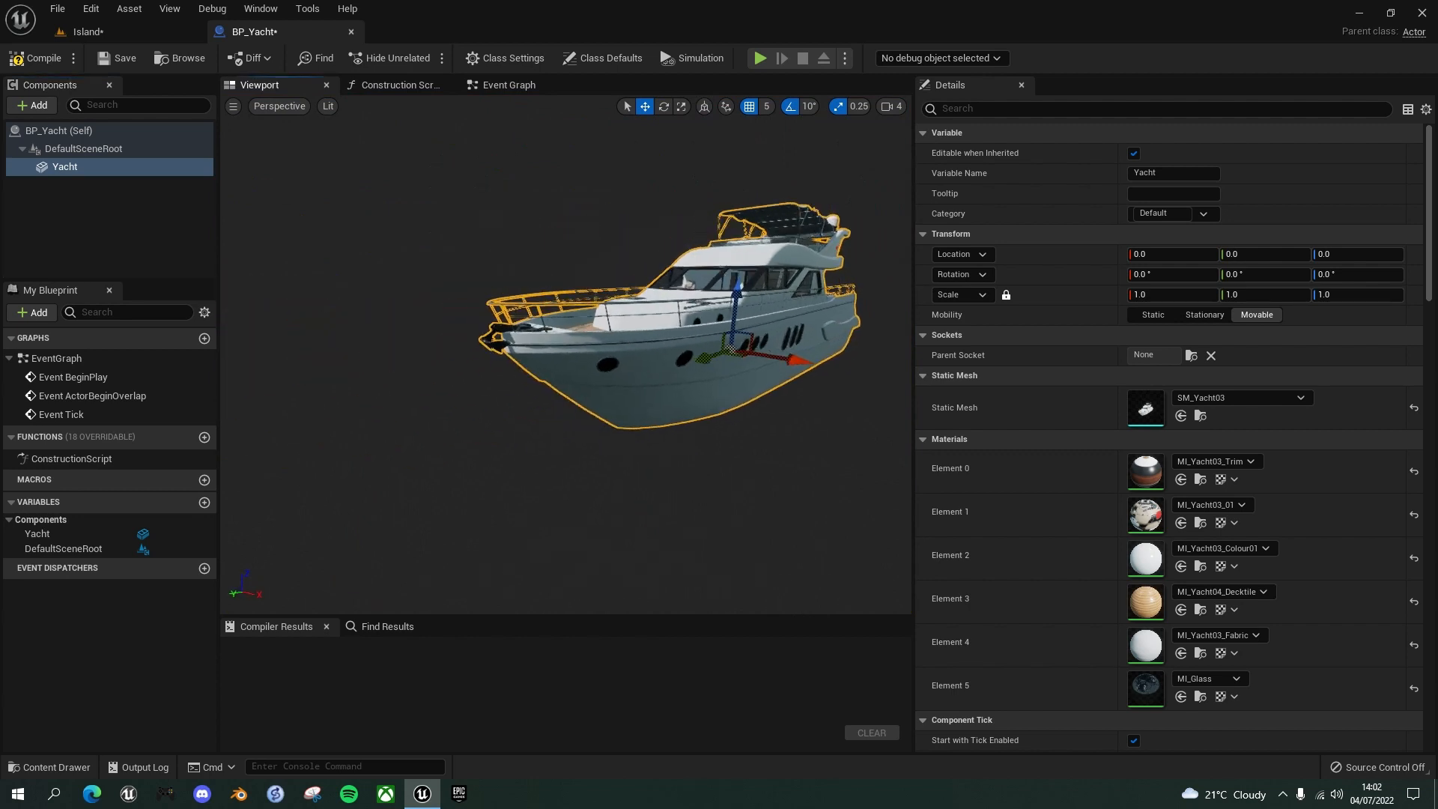
key("d")
right_click_drag(685, 349, 669, 346)
key("s")
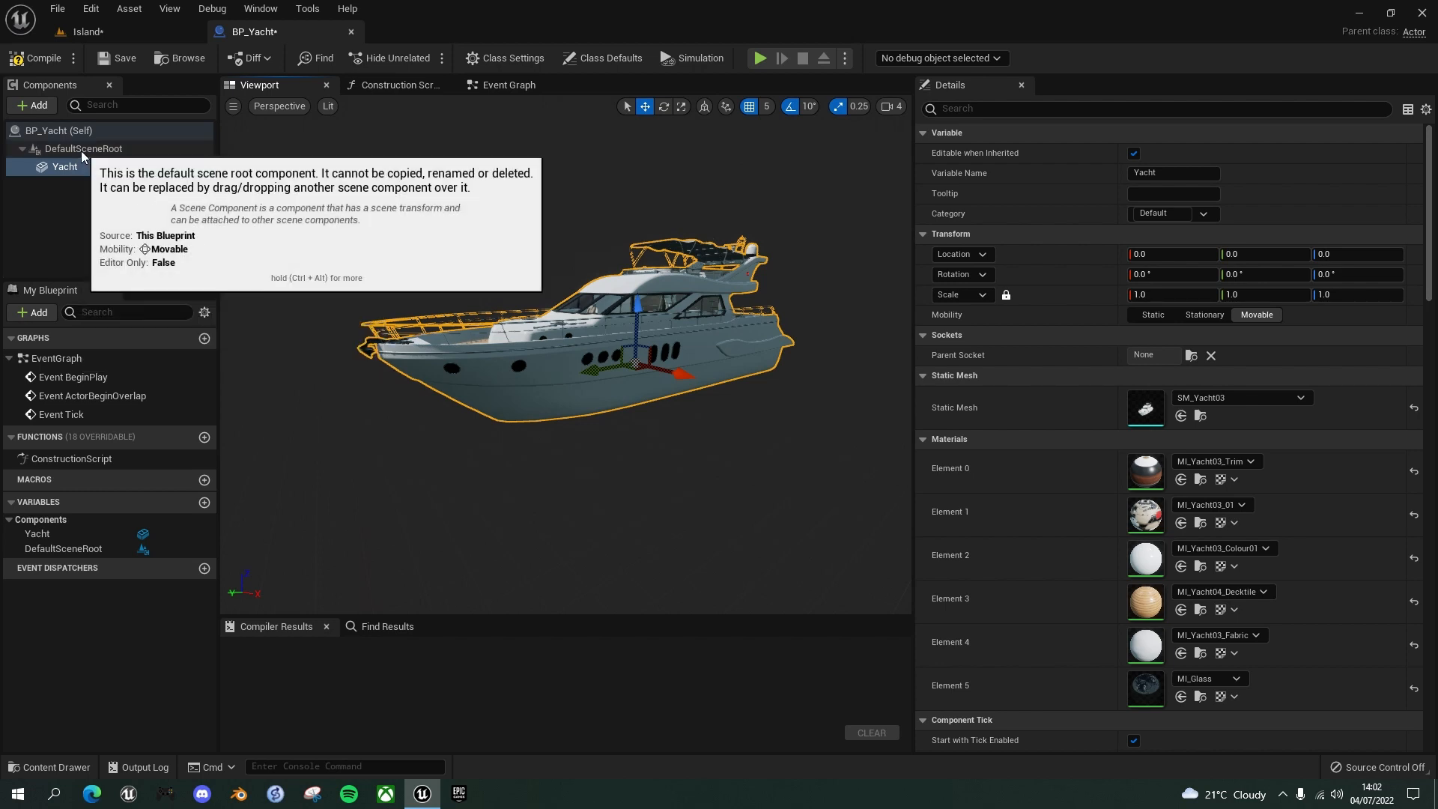
left_click_drag(72, 168, 82, 153)
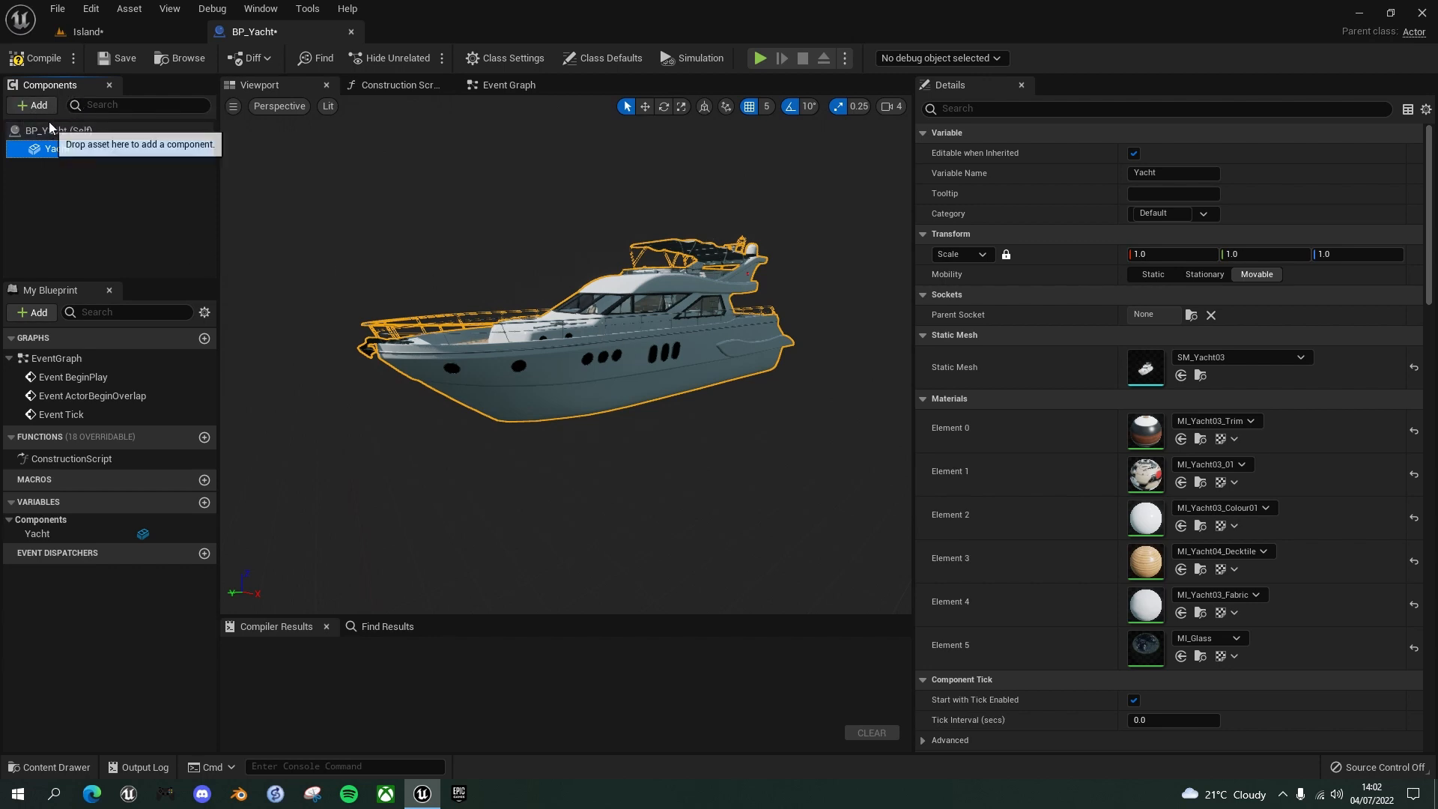
Add a Buoyancy component with its default name, expand its Buoyancy Data settings, and compile the blueprint.
left_click(39, 105)
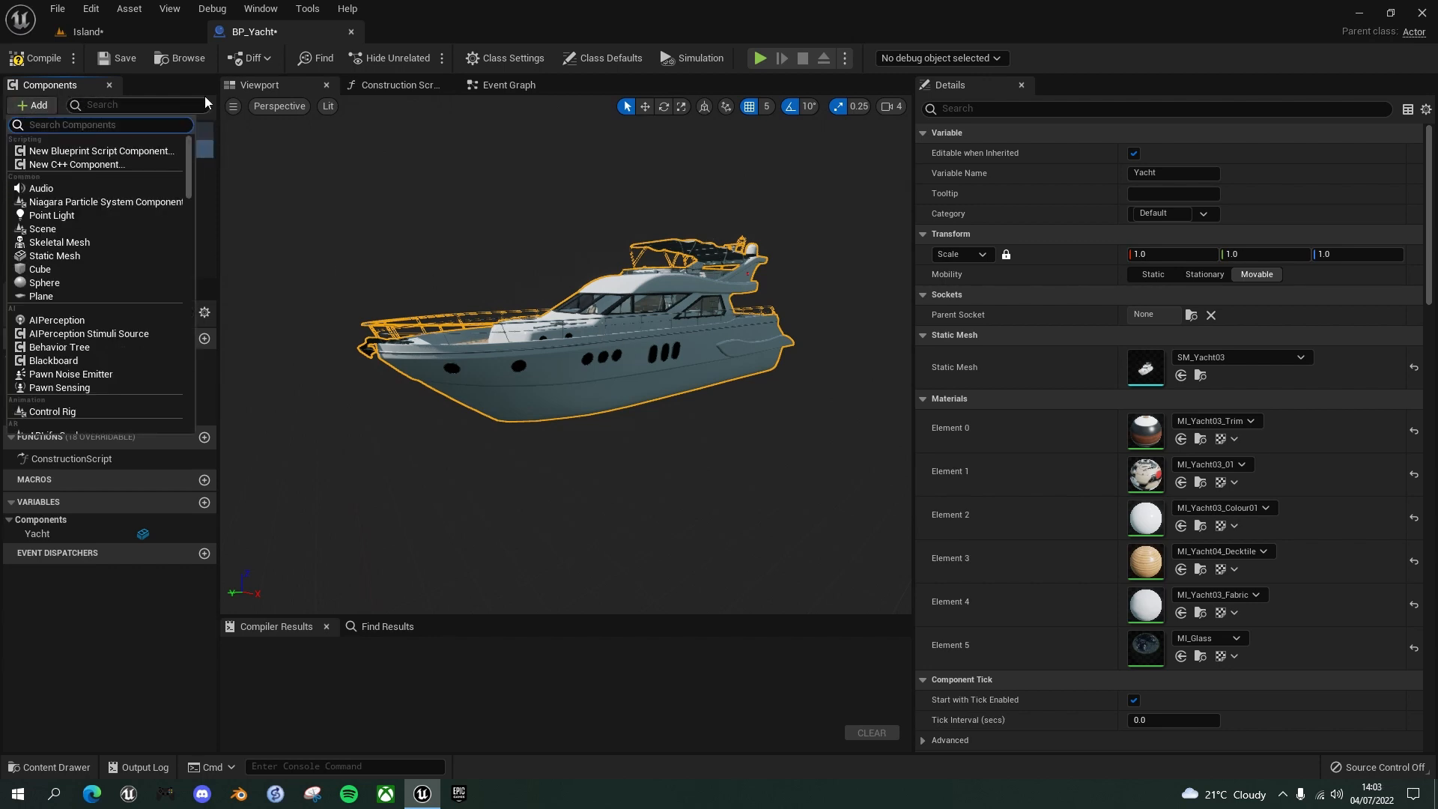
type("buo")
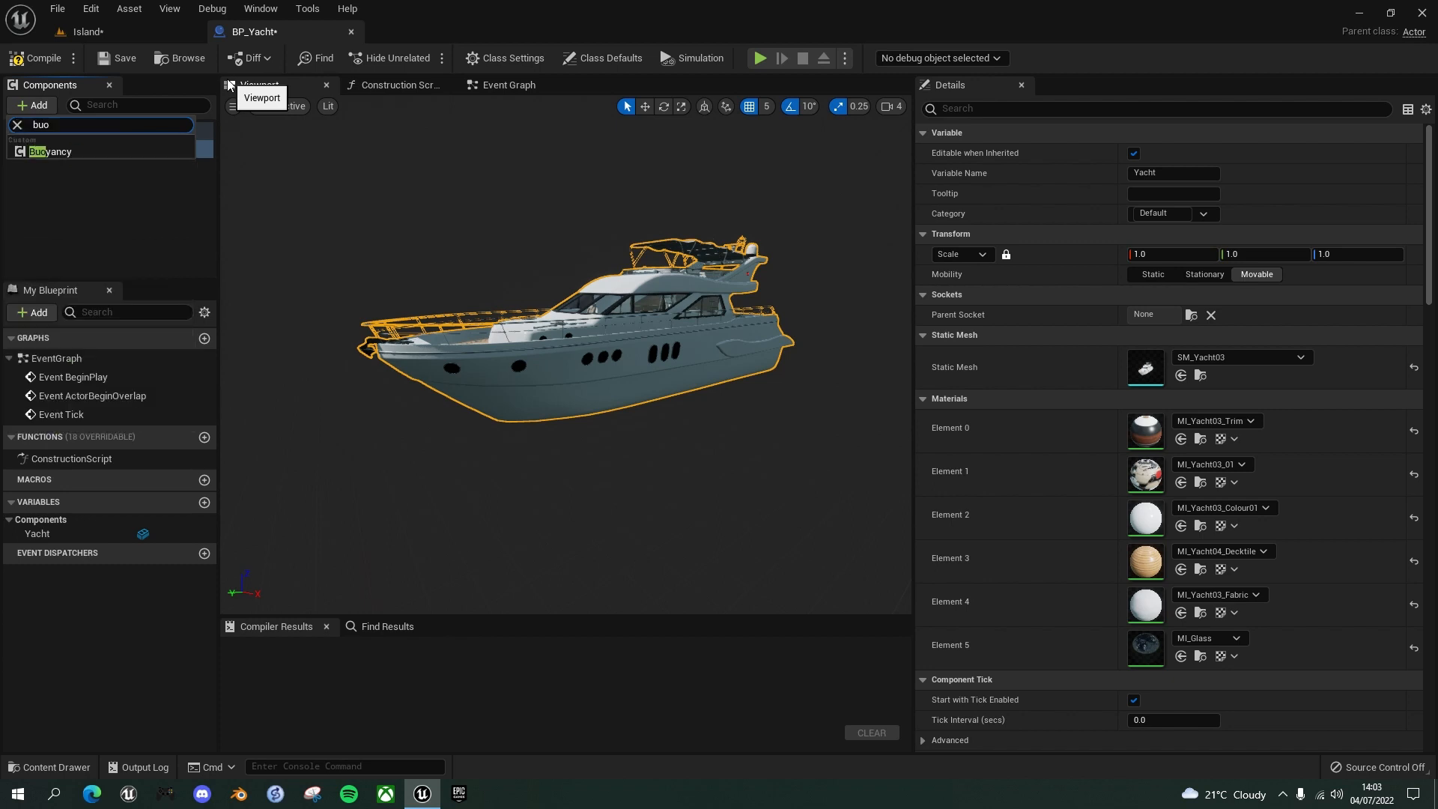
left_click(96, 150)
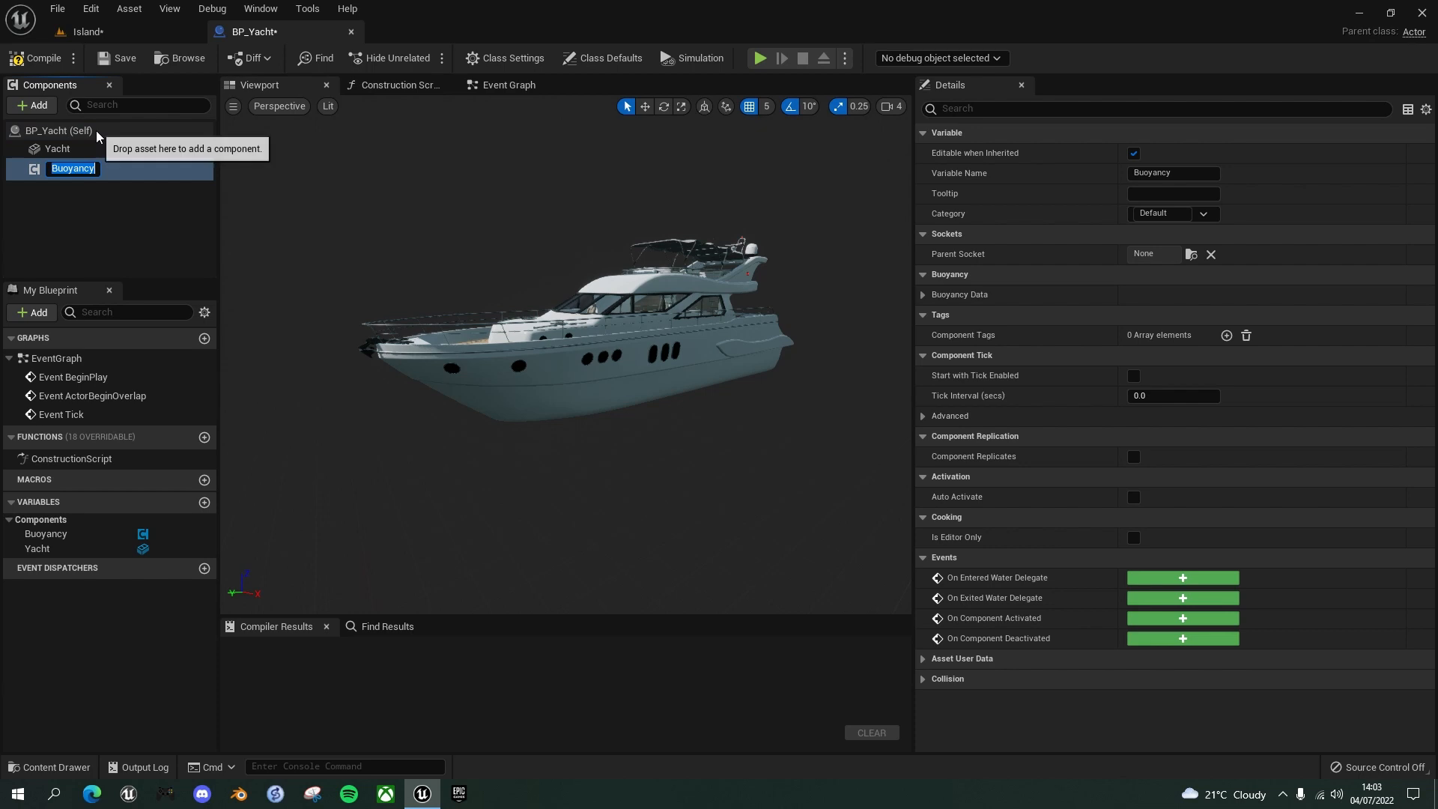
key("Return")
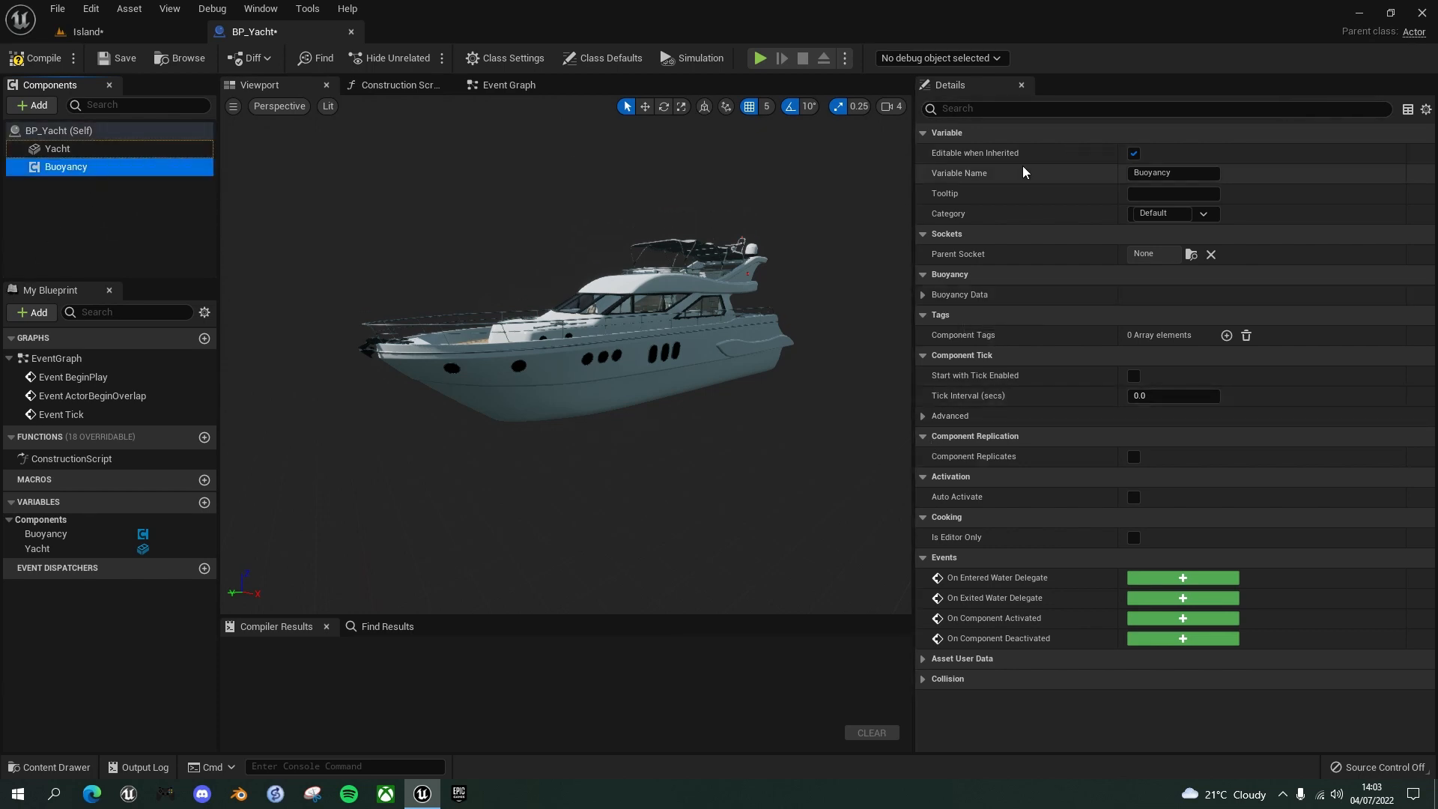
left_click(922, 295)
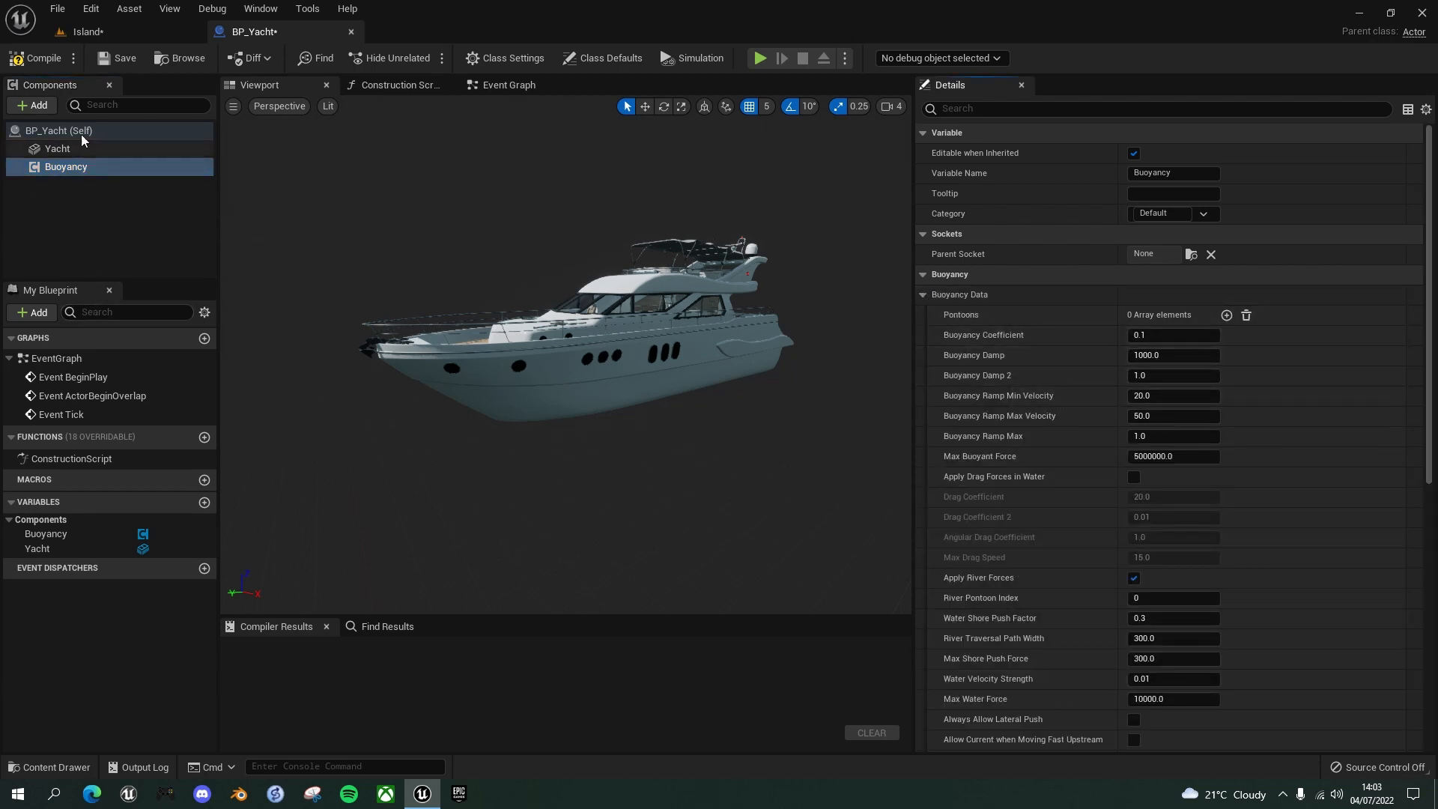
left_click(38, 56)
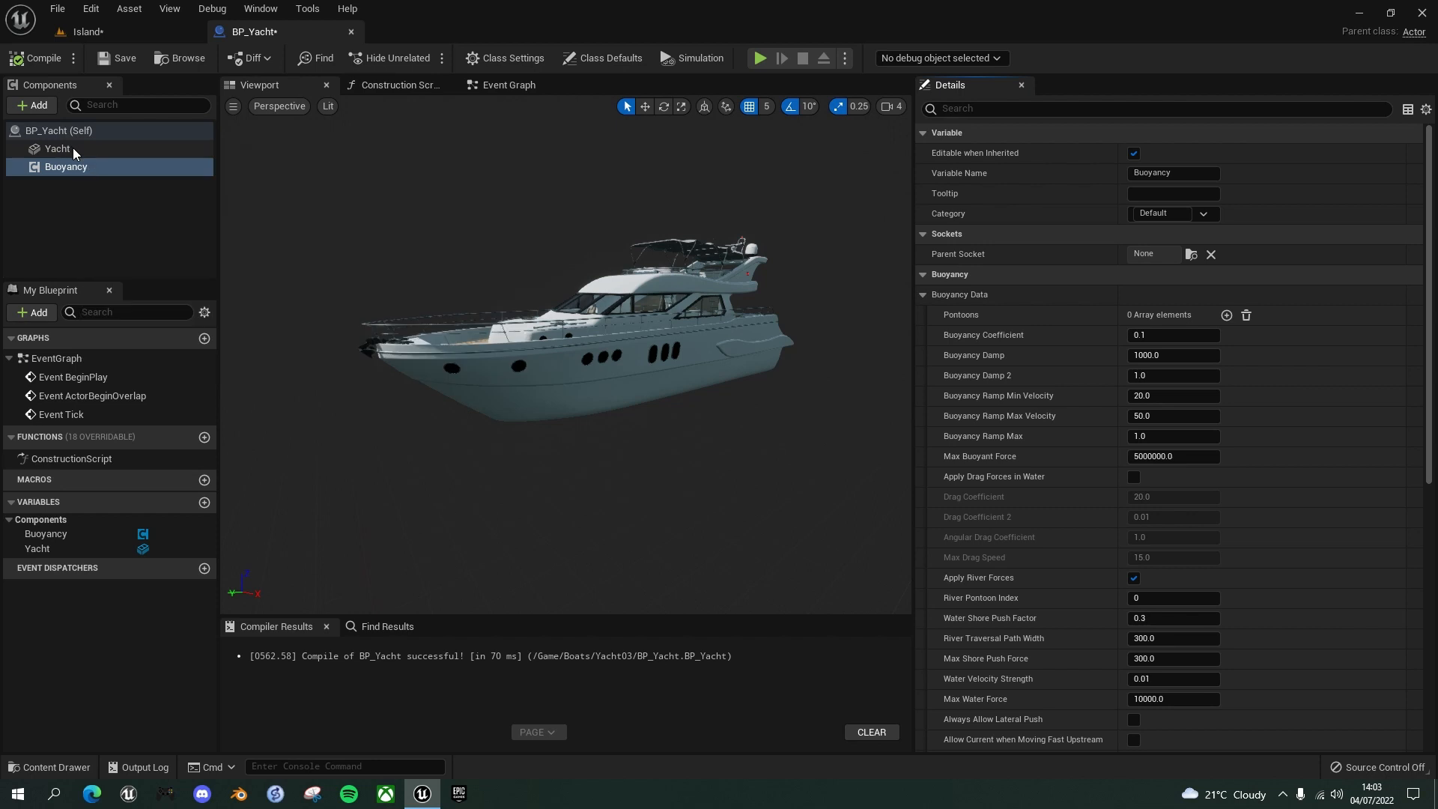
Enable Simulate Physics and the Mass (kg) override in the Yacht component's physics settings.
left_click(71, 148)
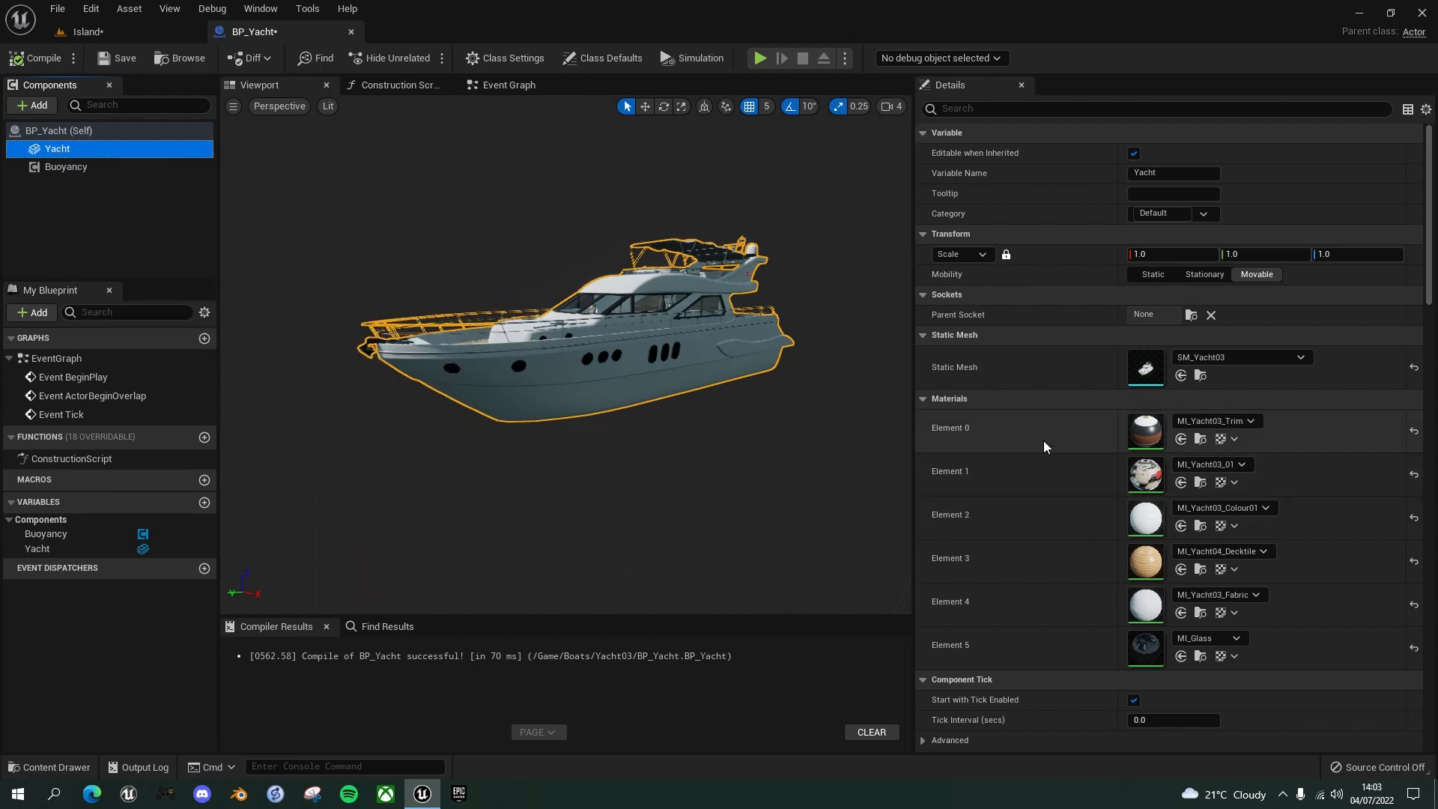
scroll(1044, 441, "down", 4)
scroll(1044, 440, "down", 2)
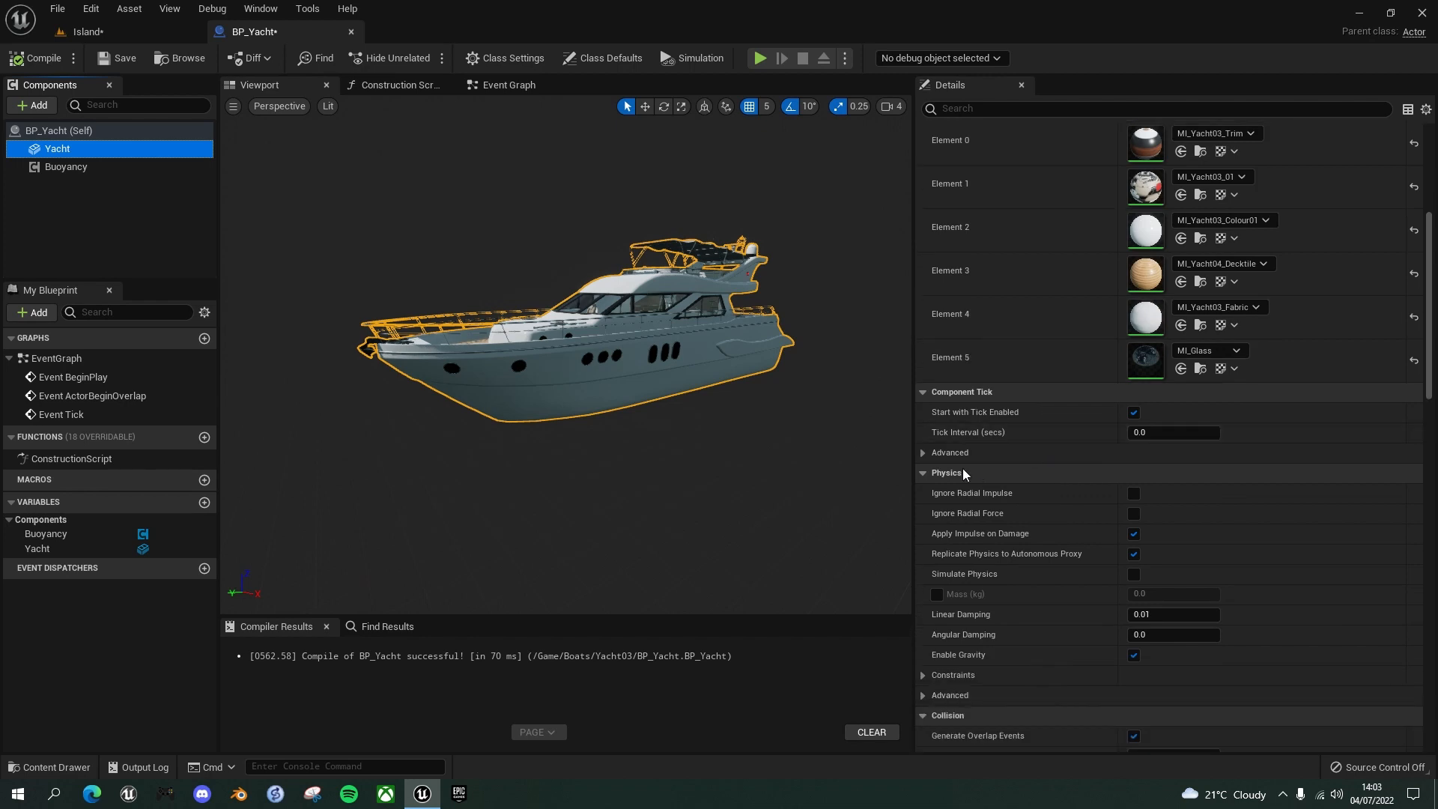
left_click(1134, 574)
left_click(936, 593)
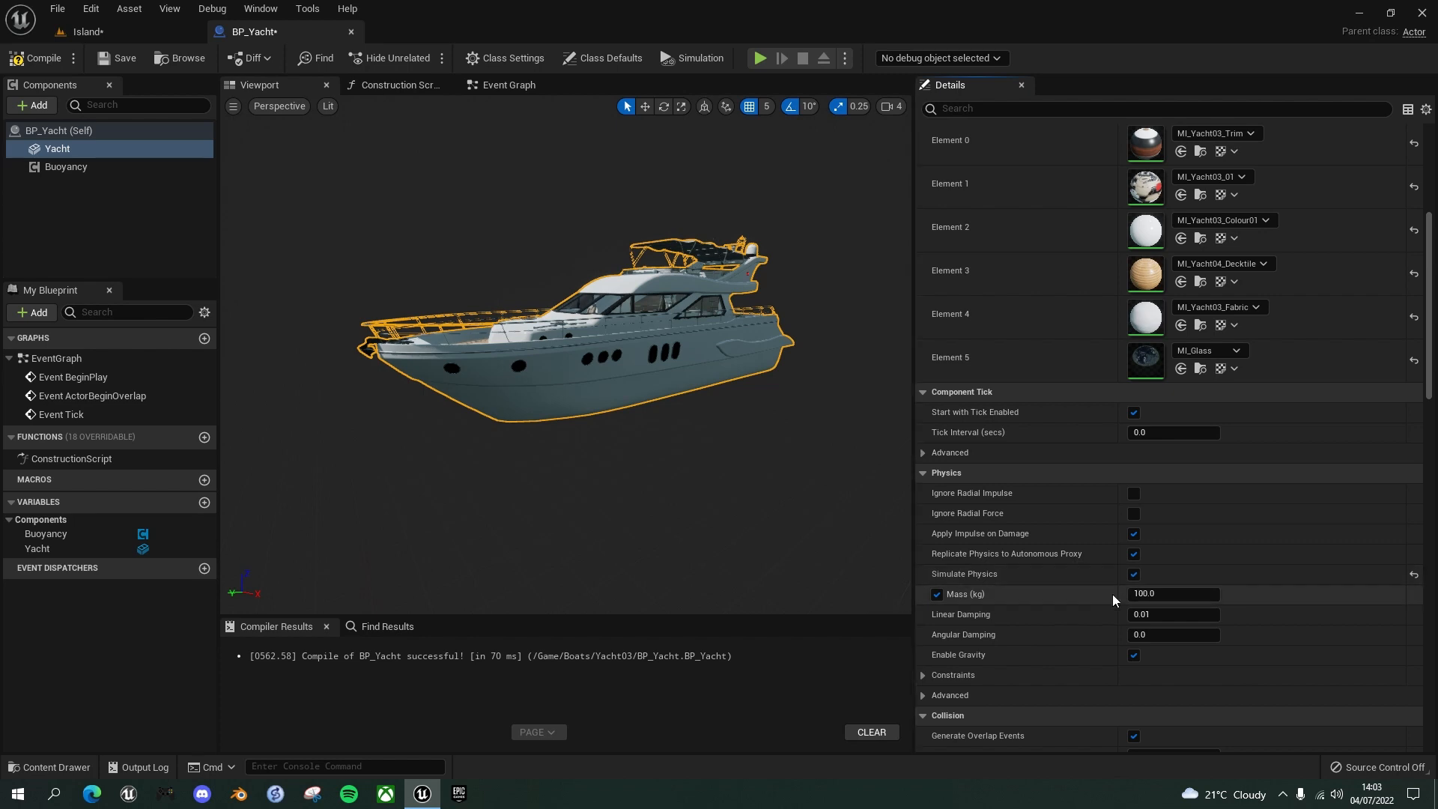
Add one pontoon to the Buoyancy component's Buoyancy Data, expand its entry, and compile the blueprint.
left_click(73, 168)
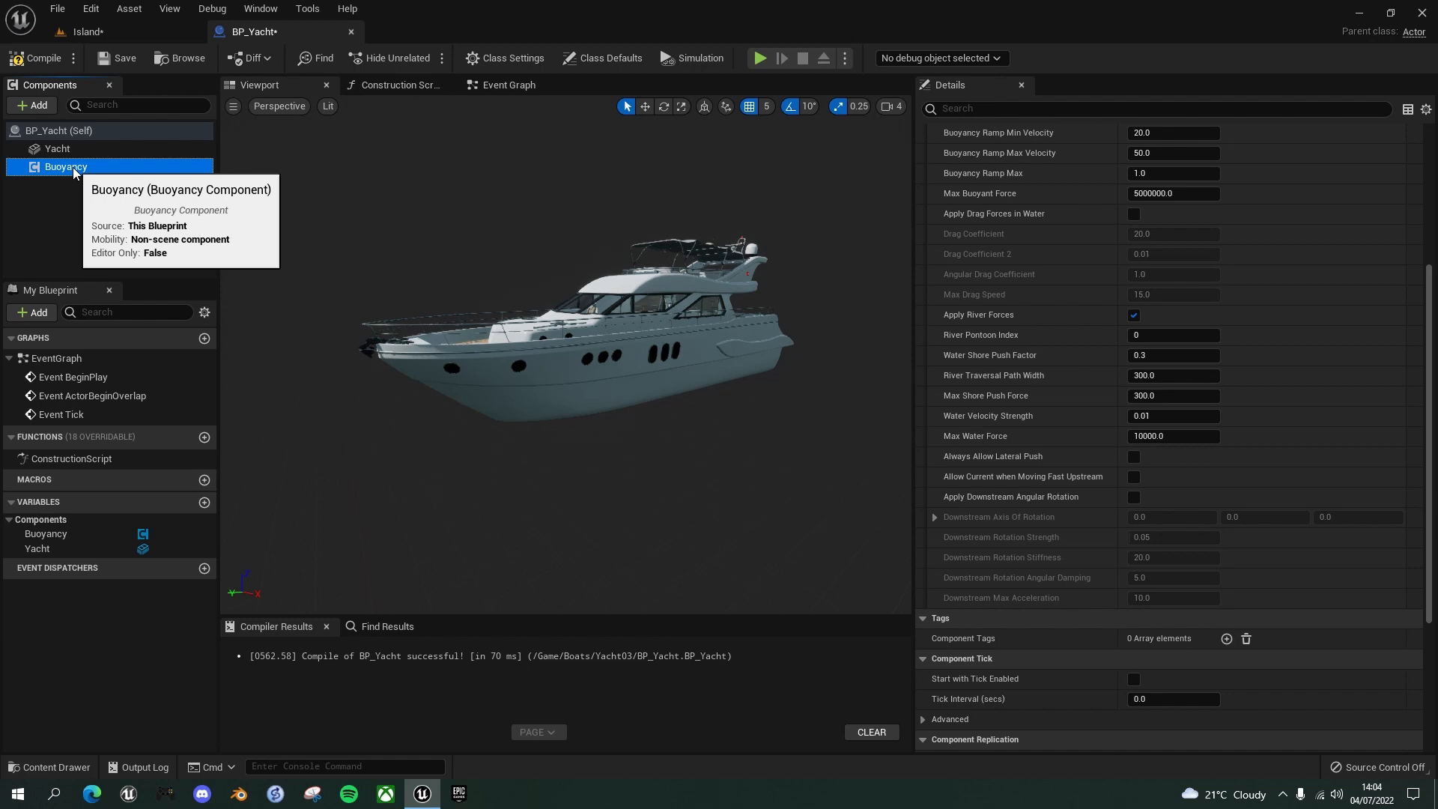
scroll(989, 273, "up", 5)
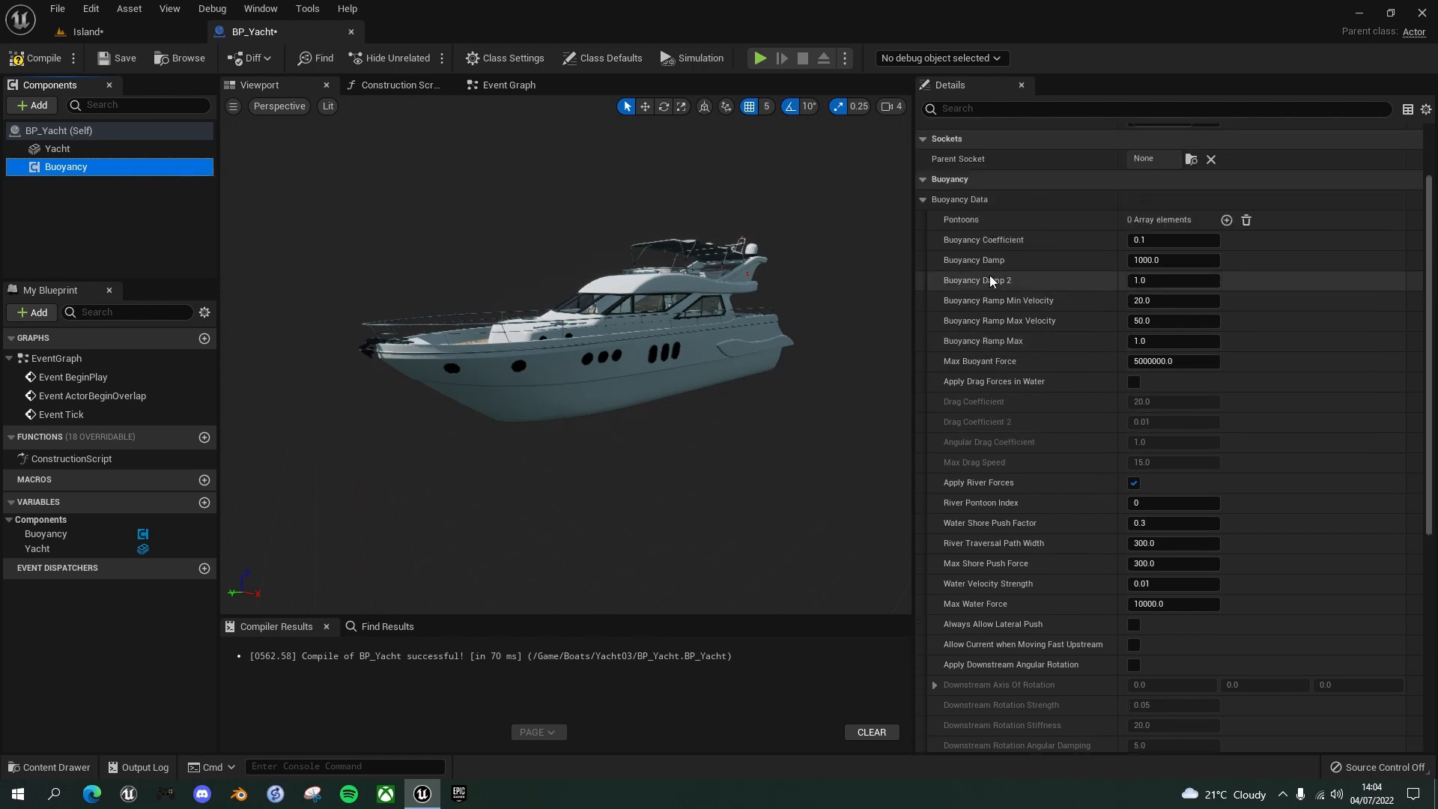
scroll(990, 280, "up", 1)
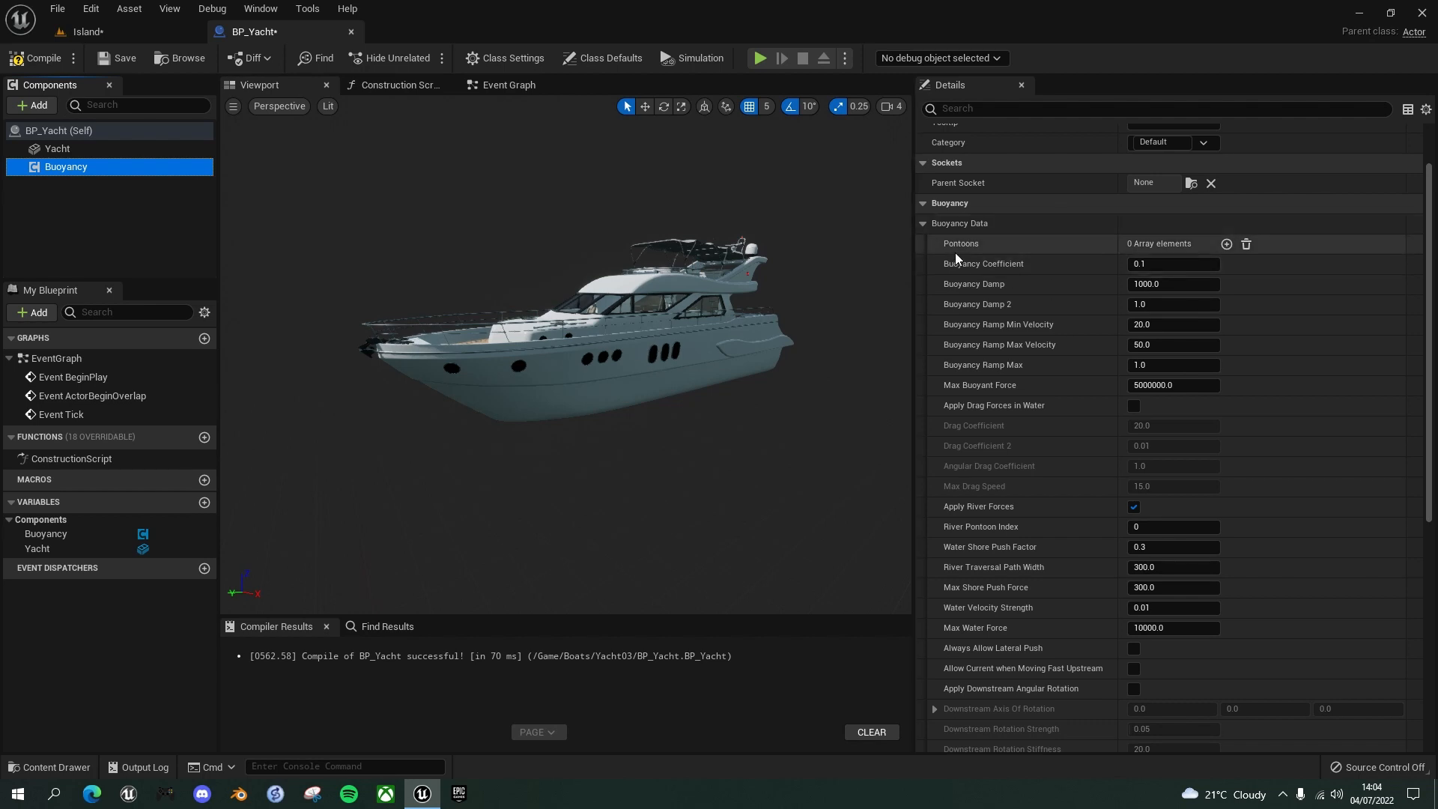
left_click(1226, 244)
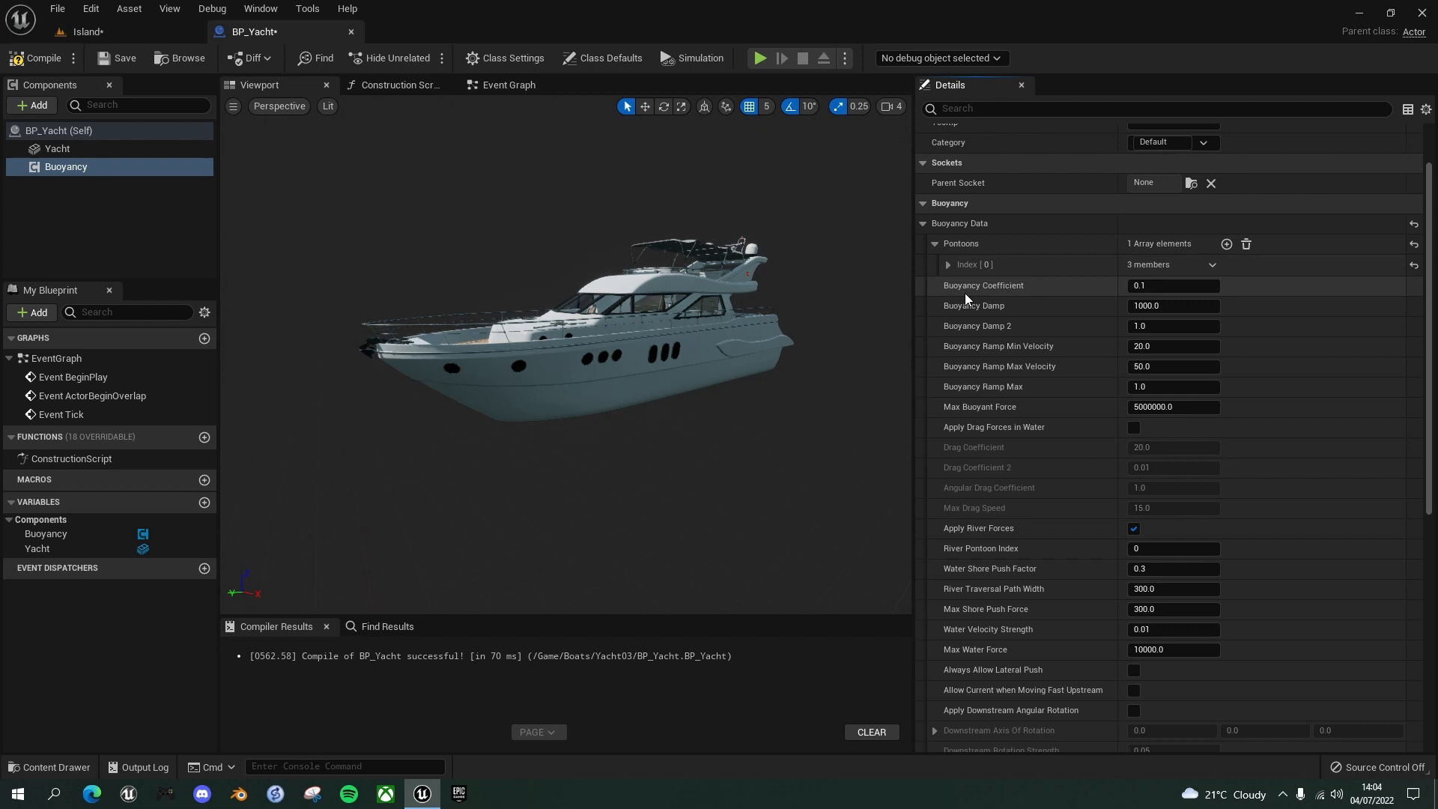
left_click(948, 265)
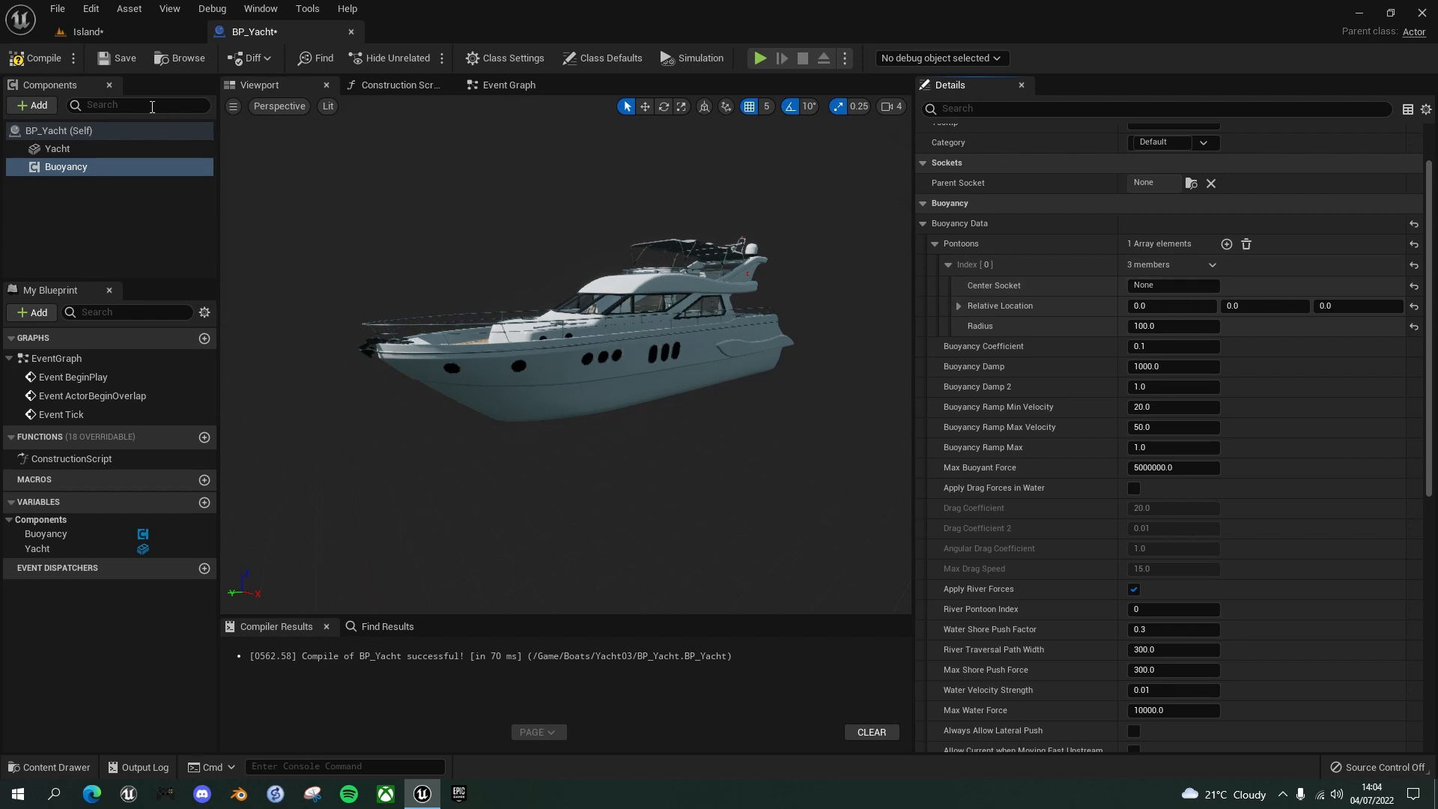
left_click(23, 58)
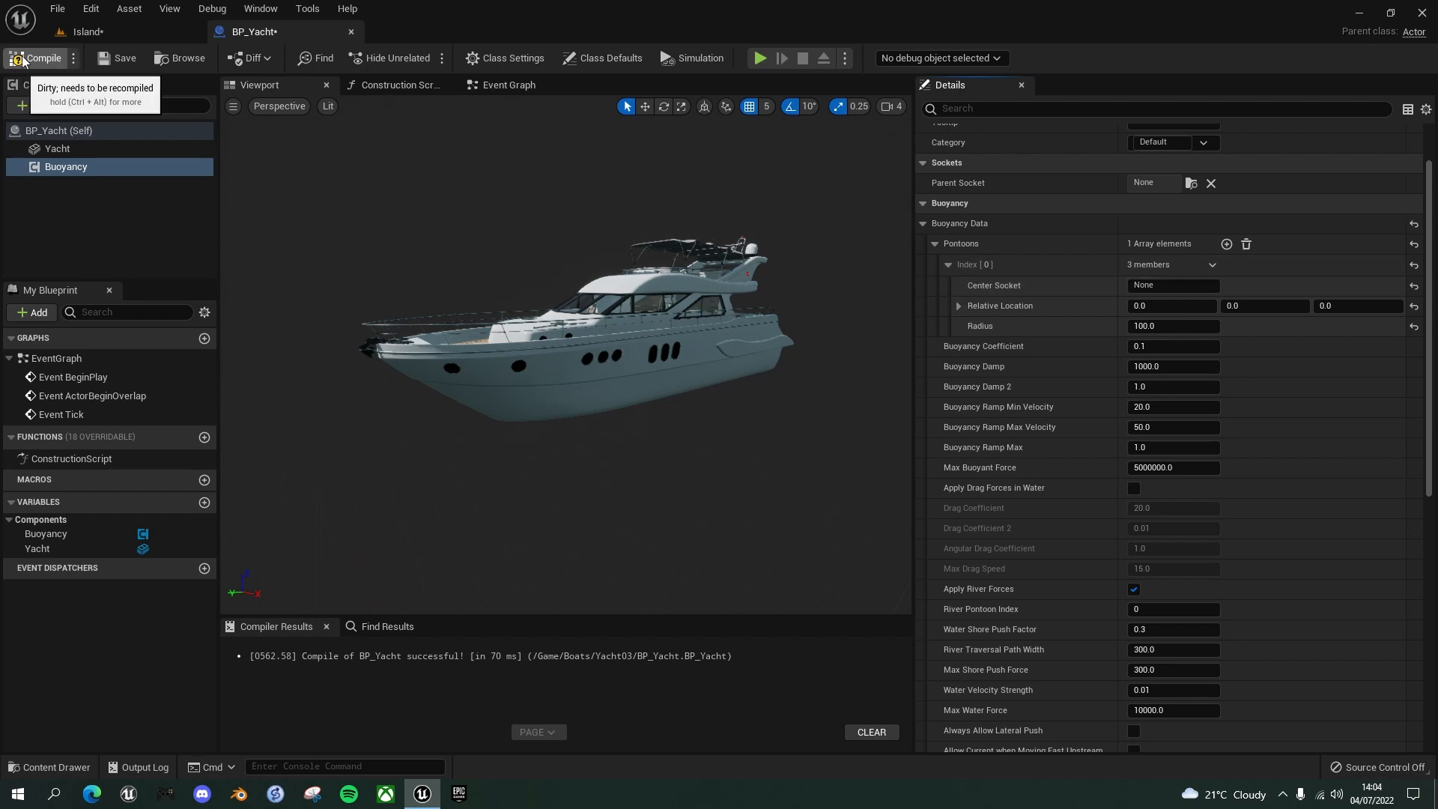
Save BP_Yacht from the Yacht03 folder and place it in the Island level over the open water.
left_click(87, 32)
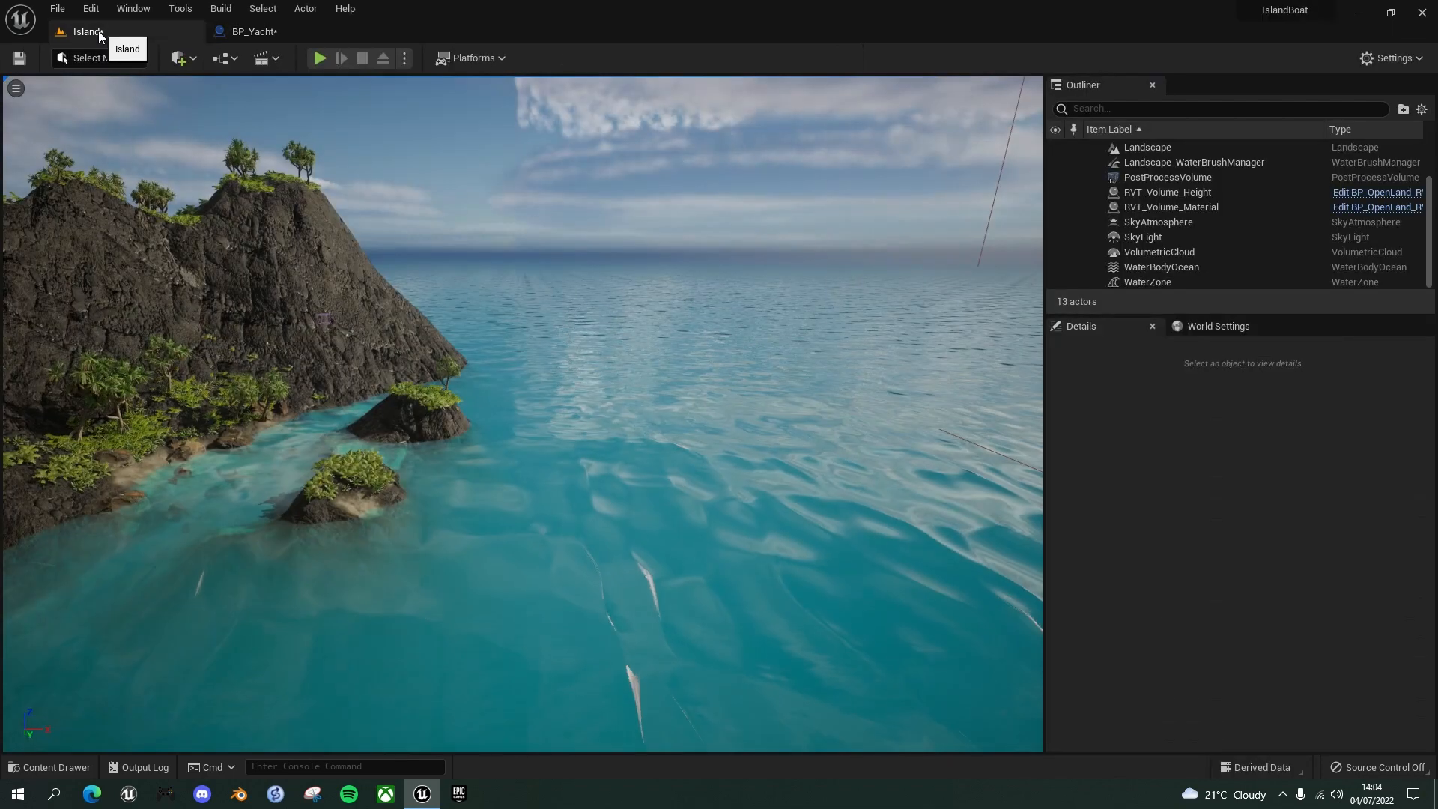
key("ctrl+space")
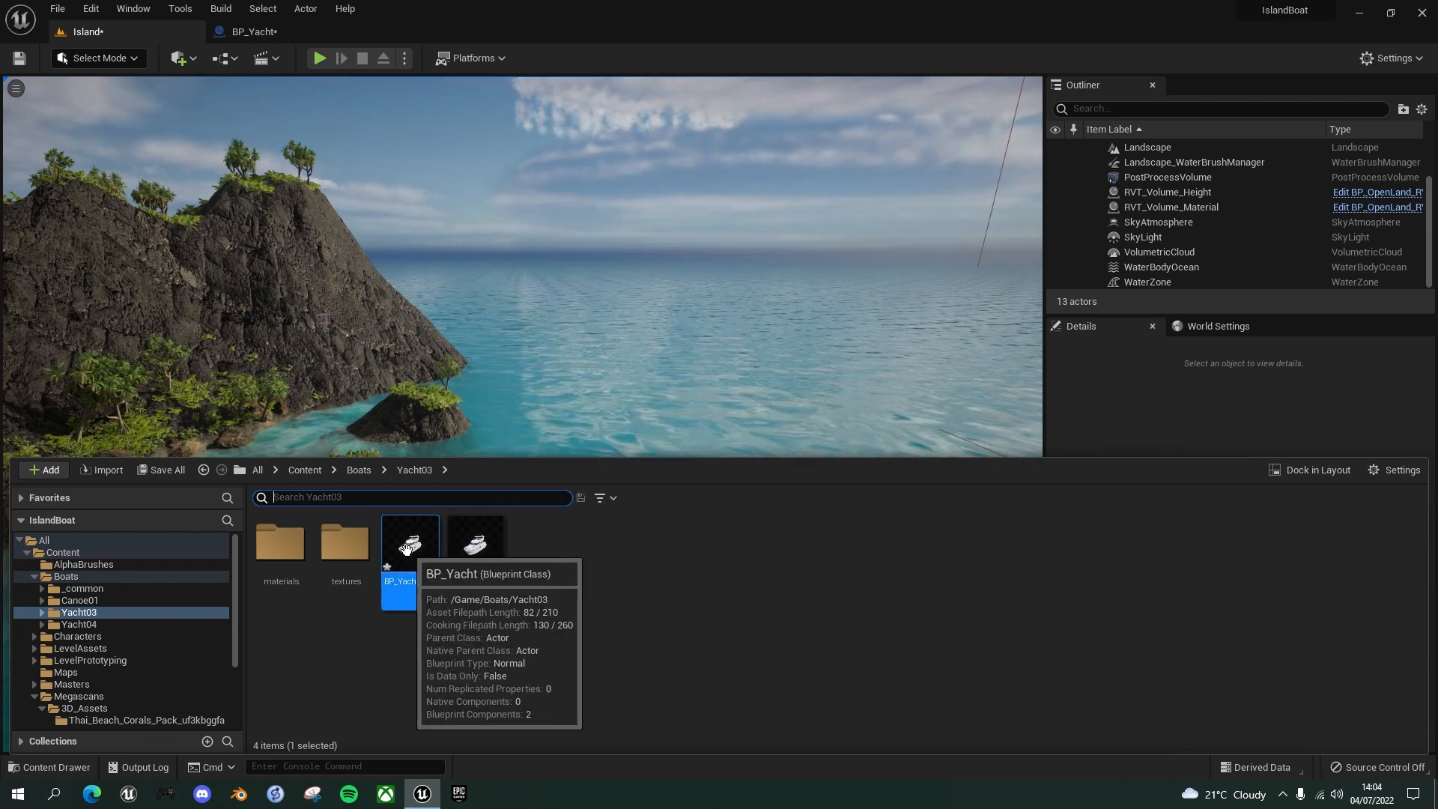
key("ctrl+s")
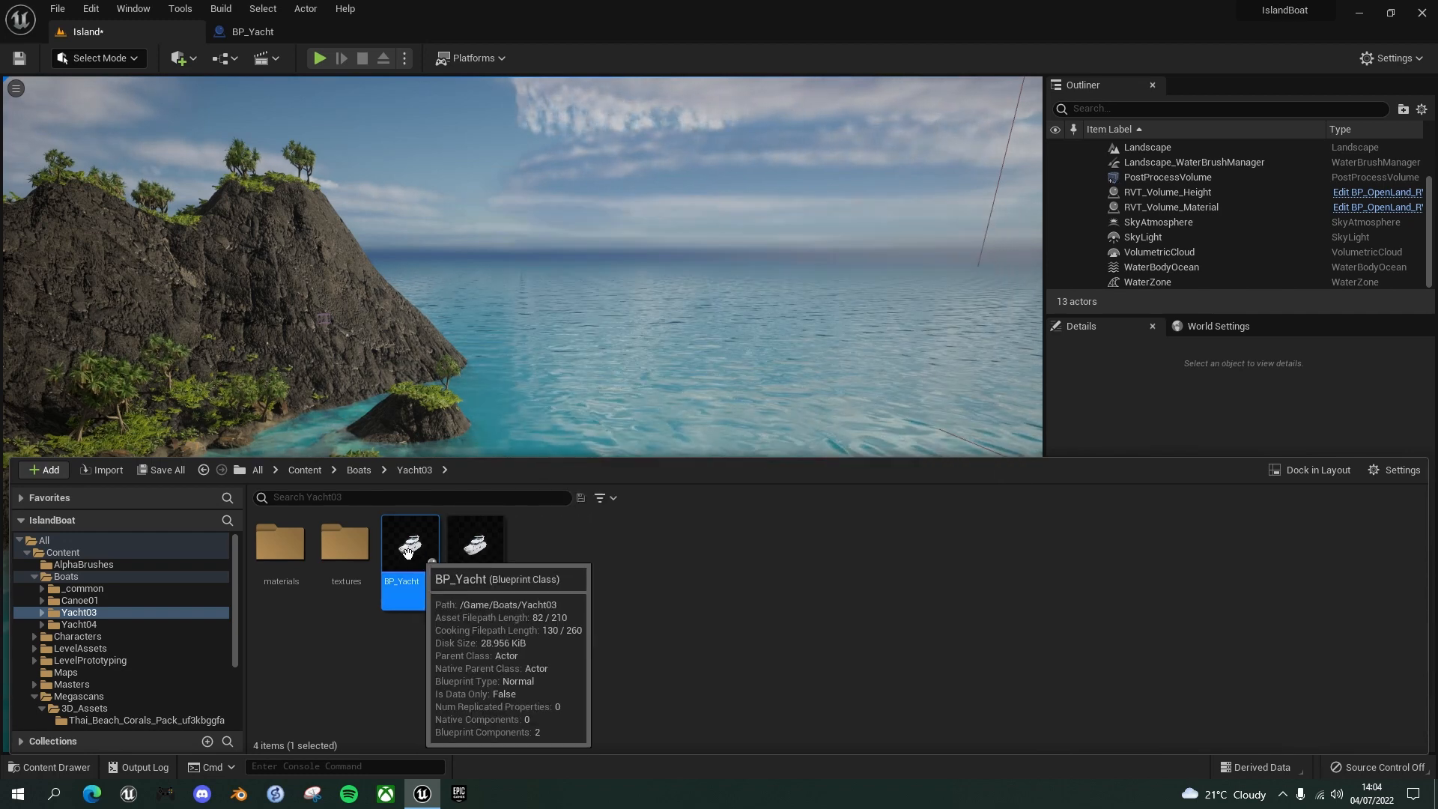
left_click_drag(429, 542, 591, 418)
Position BP_Yacht just above the water at about X 17280, Y 1505, Z 460, rotated 60° about Z.
left_click_drag(591, 364, 598, 252)
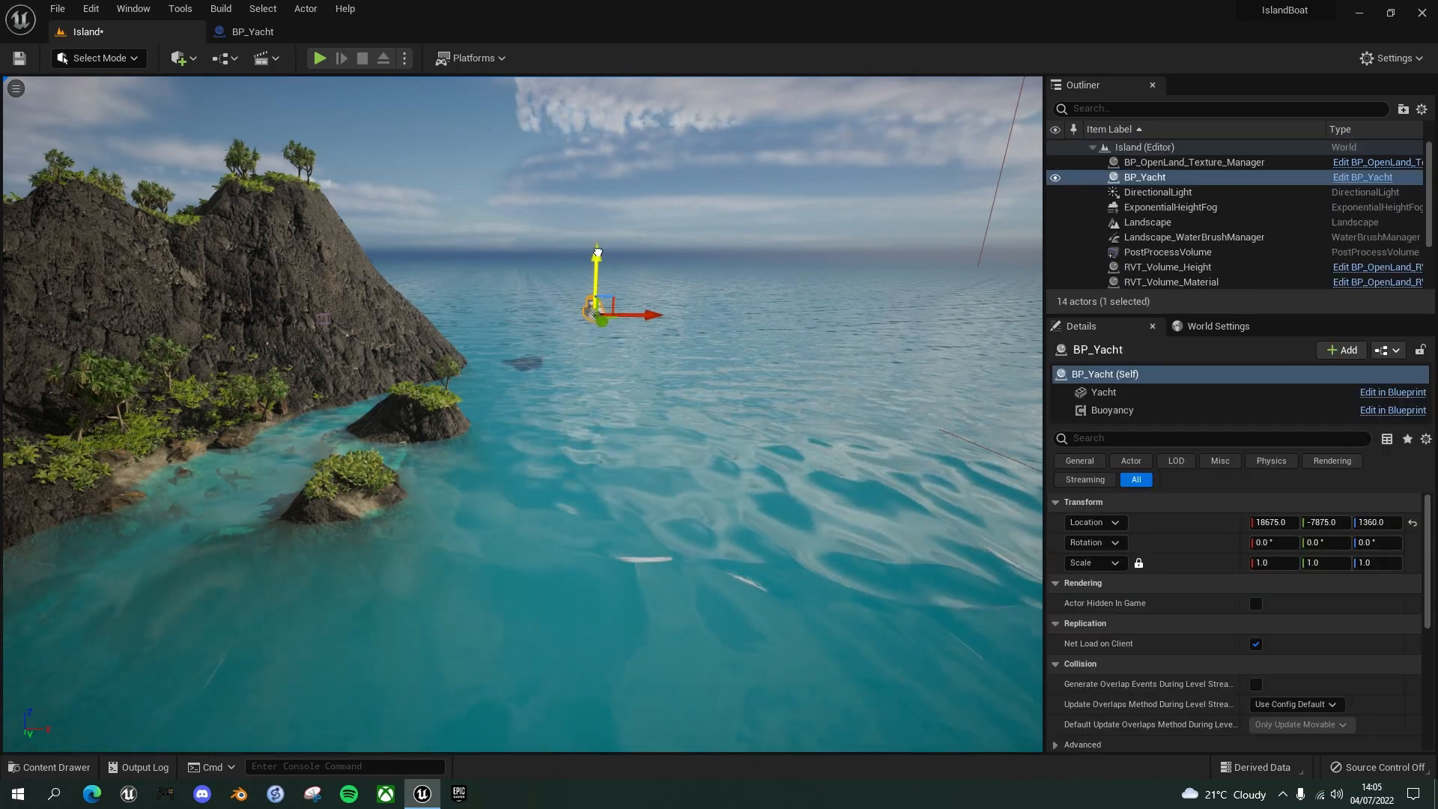
left_click_drag(602, 322, 722, 488)
left_click_drag(769, 400, 675, 427)
key("e")
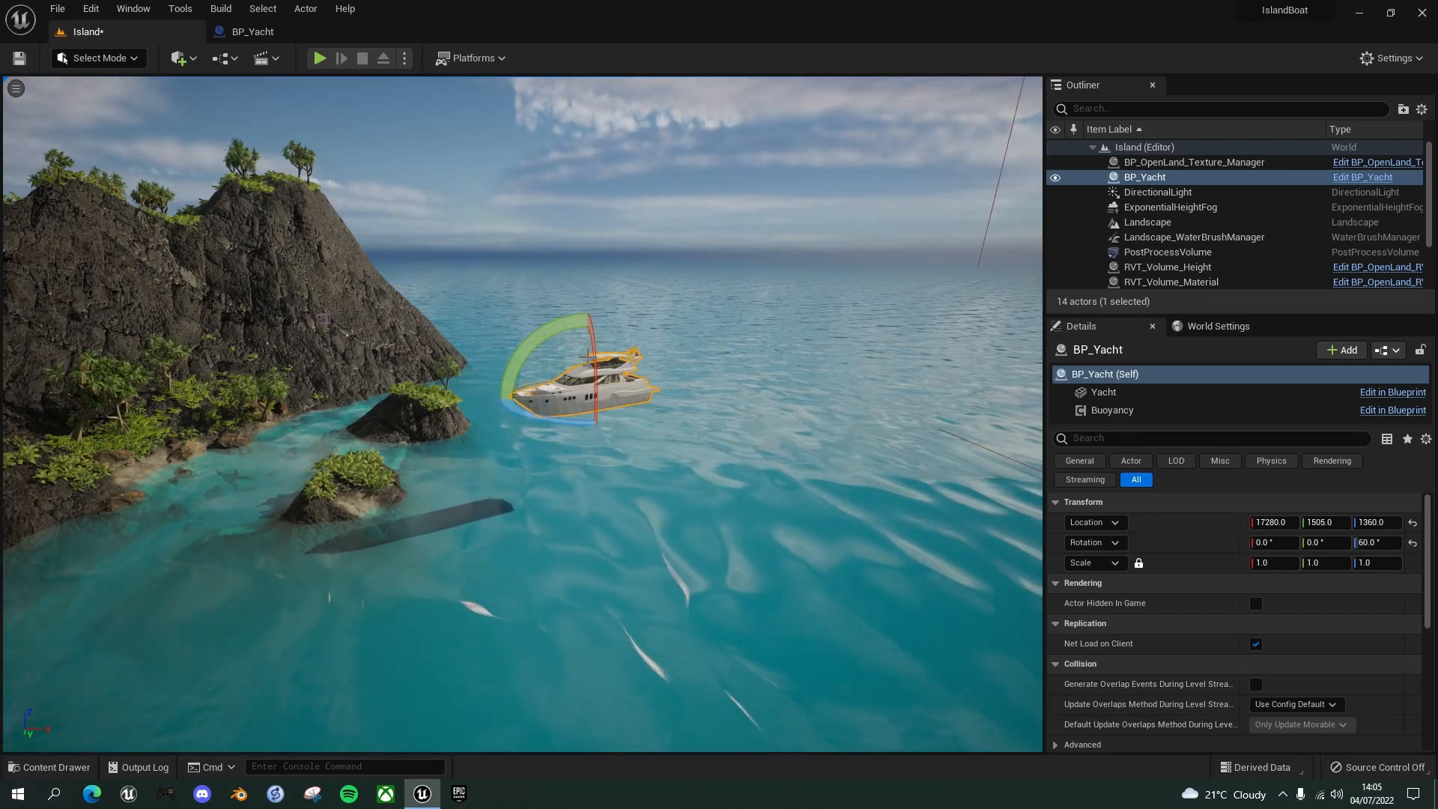
key("w")
left_click_drag(590, 340, 596, 414)
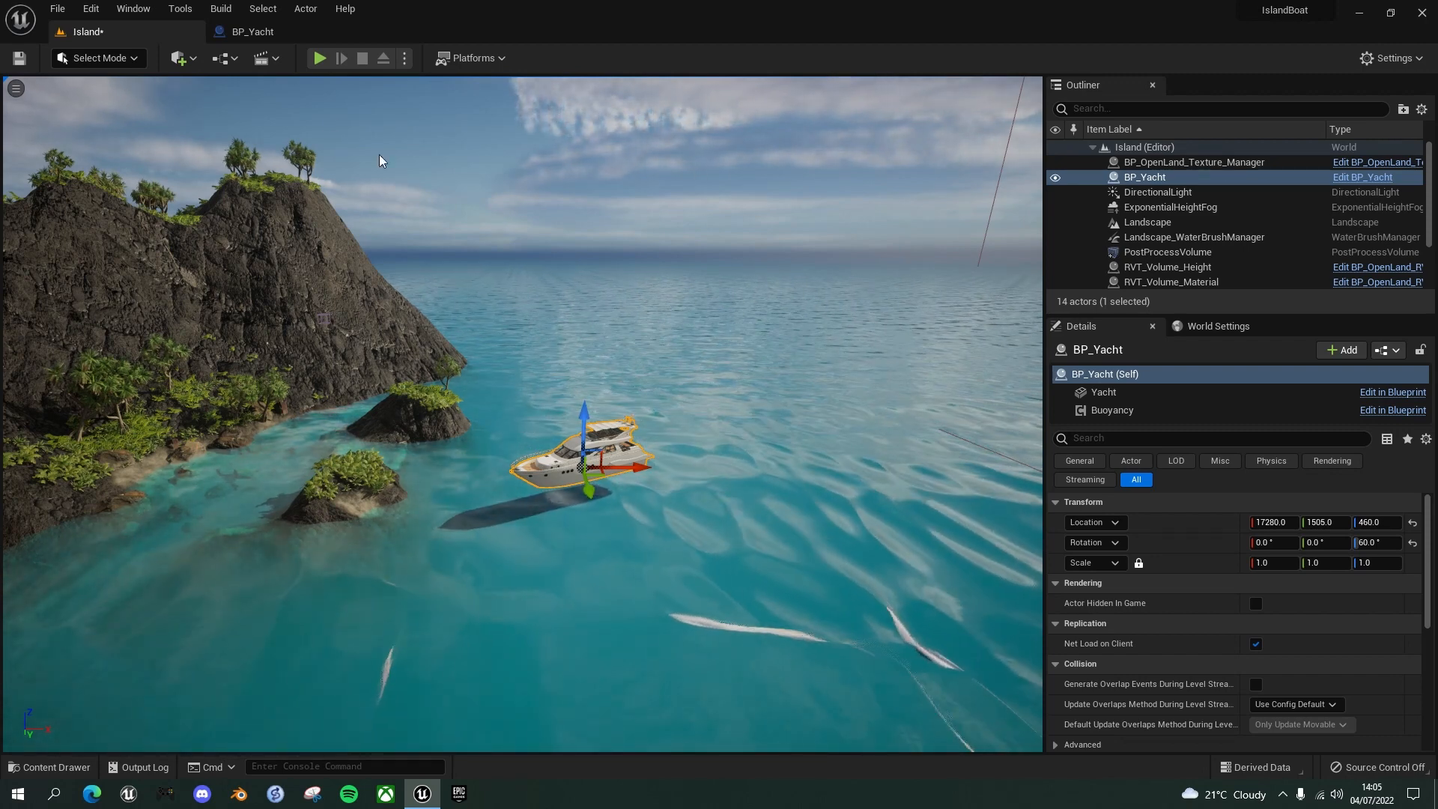
Run the Island level in Simulate mode to check how the yacht floats, and stop the simulation.
left_click(404, 57)
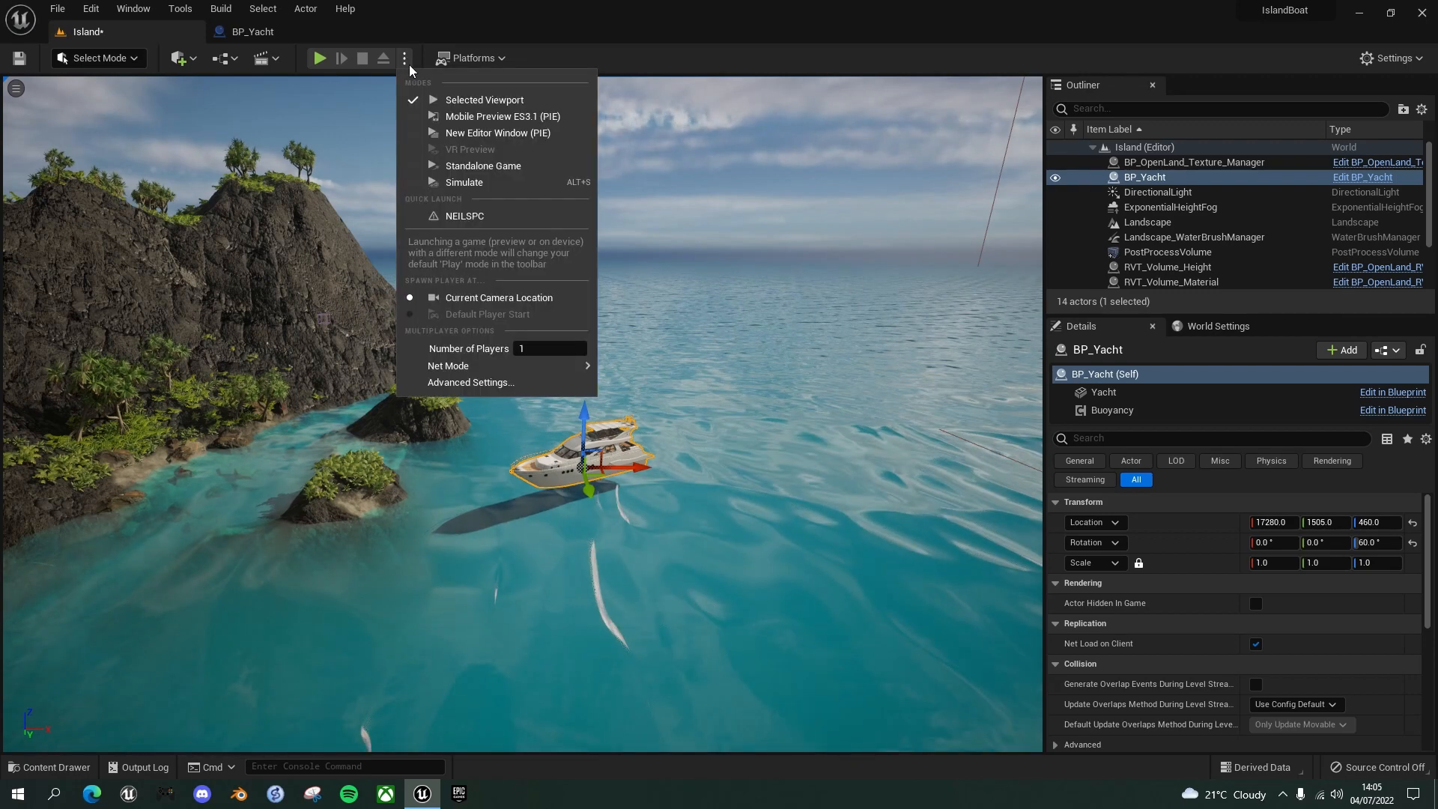
left_click(464, 183)
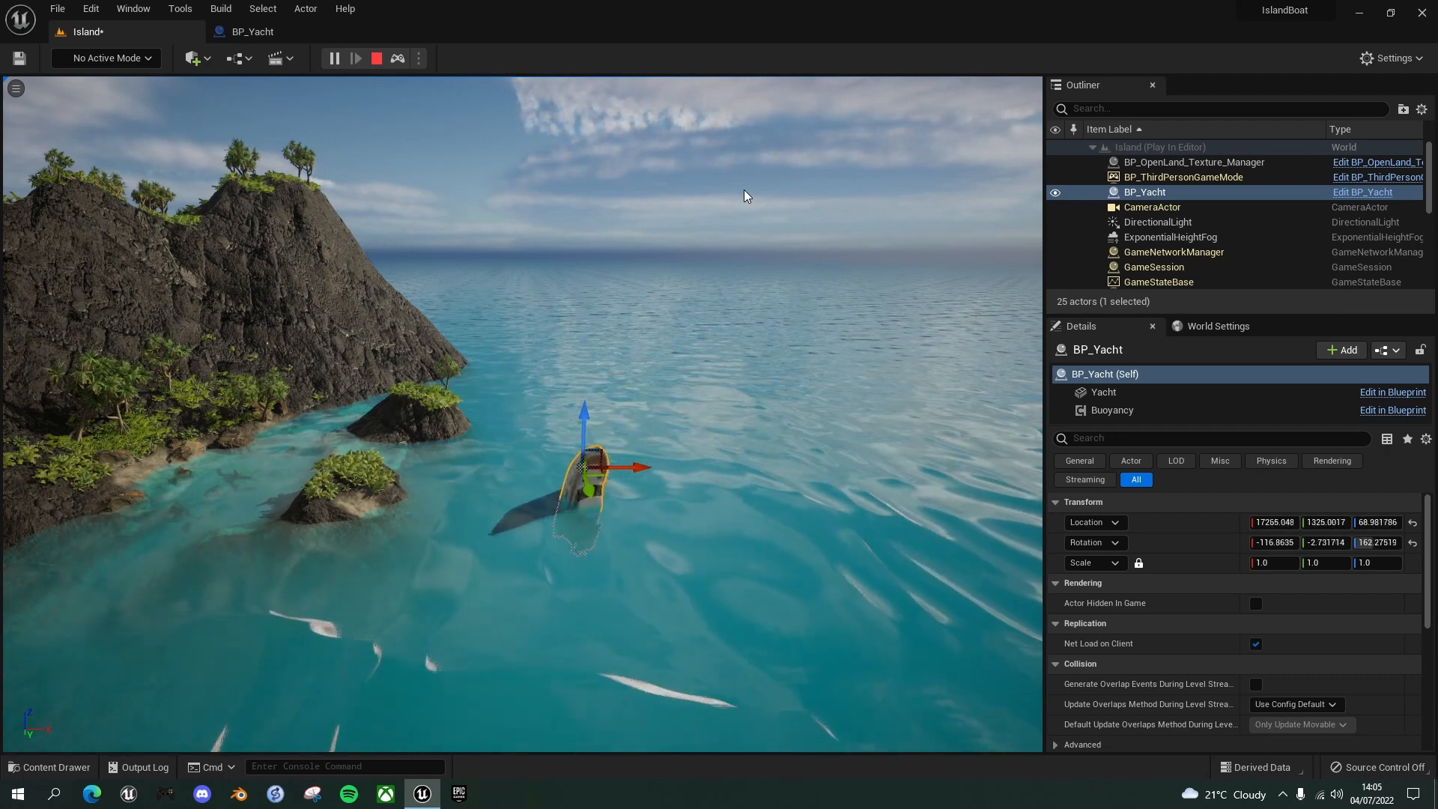
left_click(377, 59)
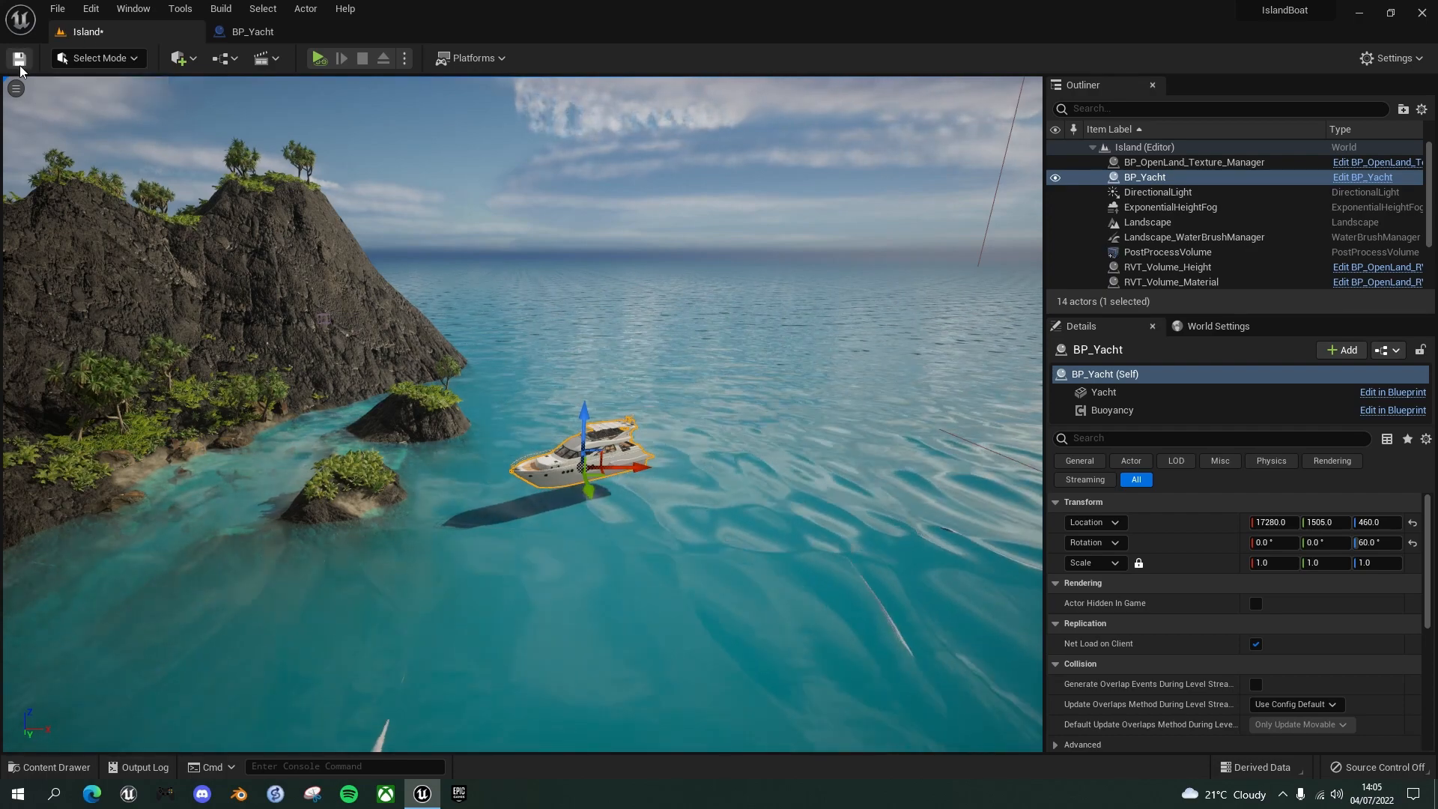
Add three more pontoons to BP_Yacht's Buoyancy Data, making four in total, and collapse the first entry.
left_click(260, 32)
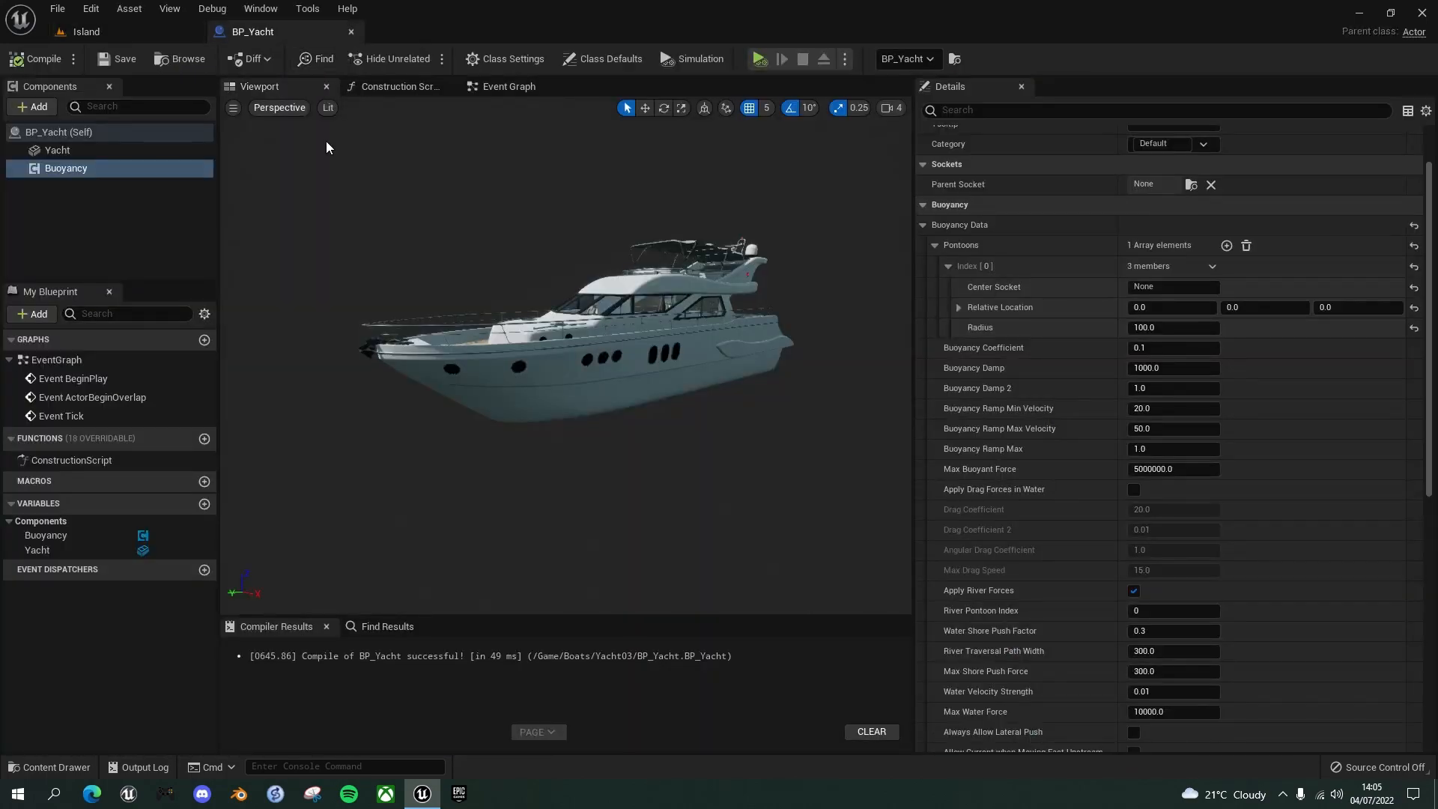
mouse_move(1017, 350)
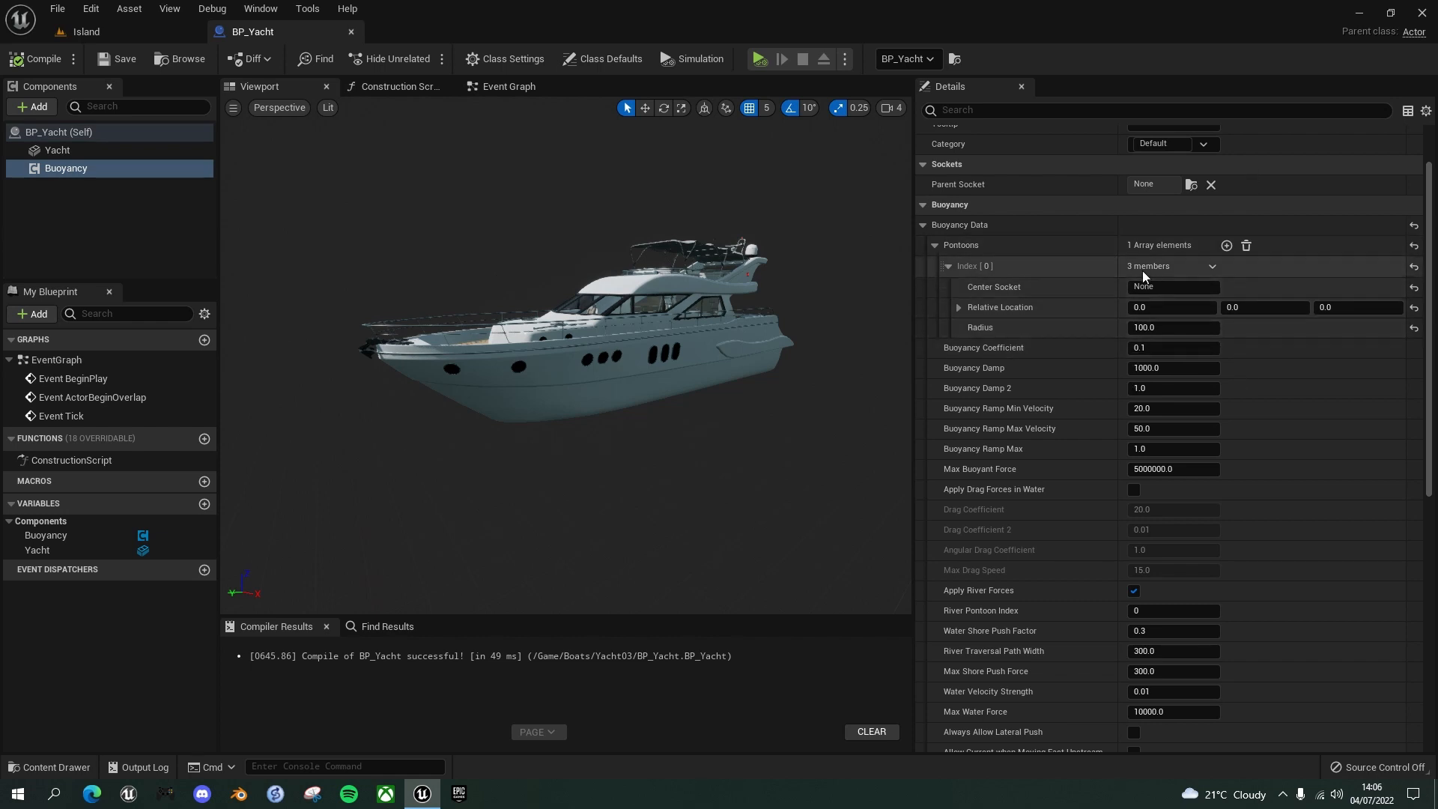
left_click(1225, 244)
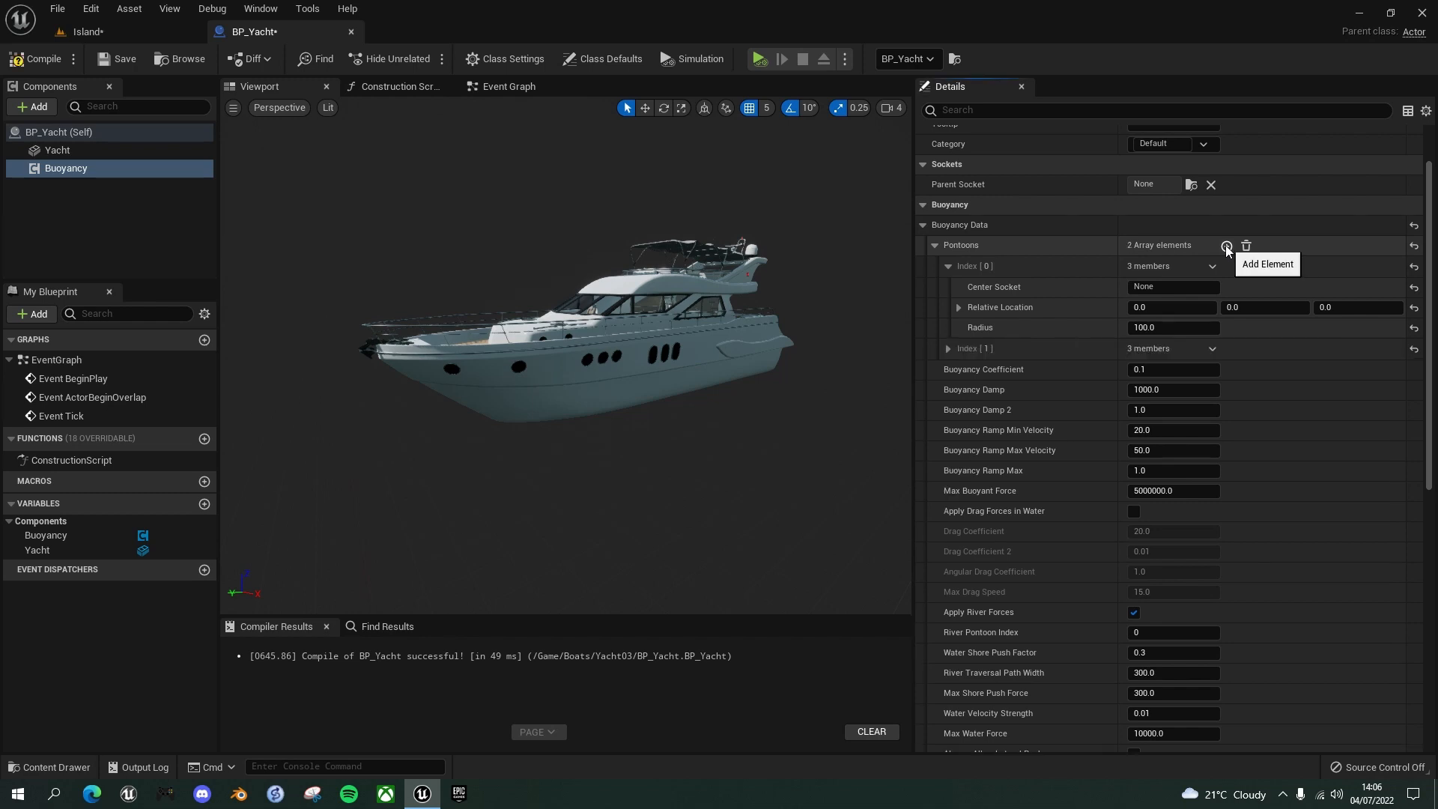
left_click(1226, 245)
left_click(1226, 245)
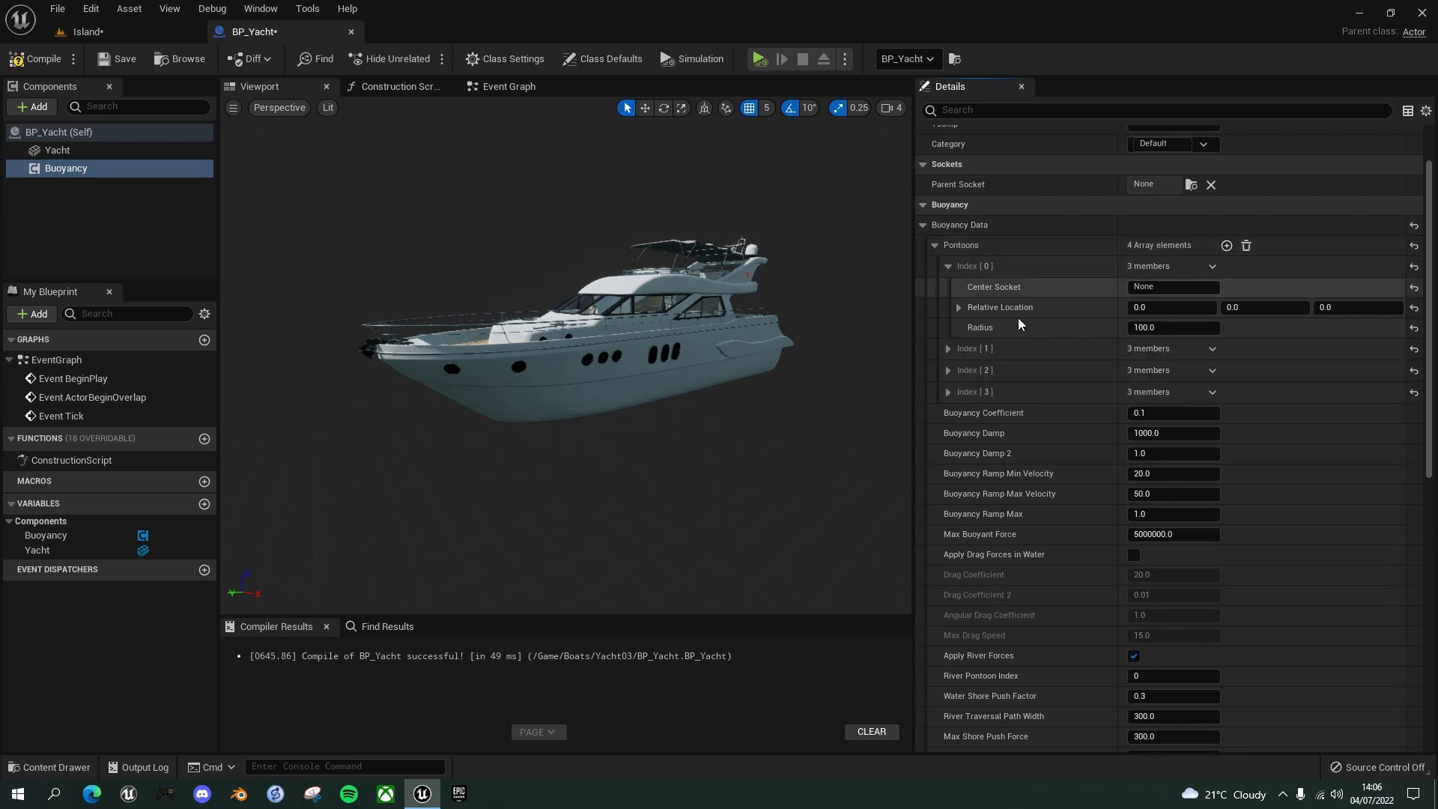
left_click(947, 266)
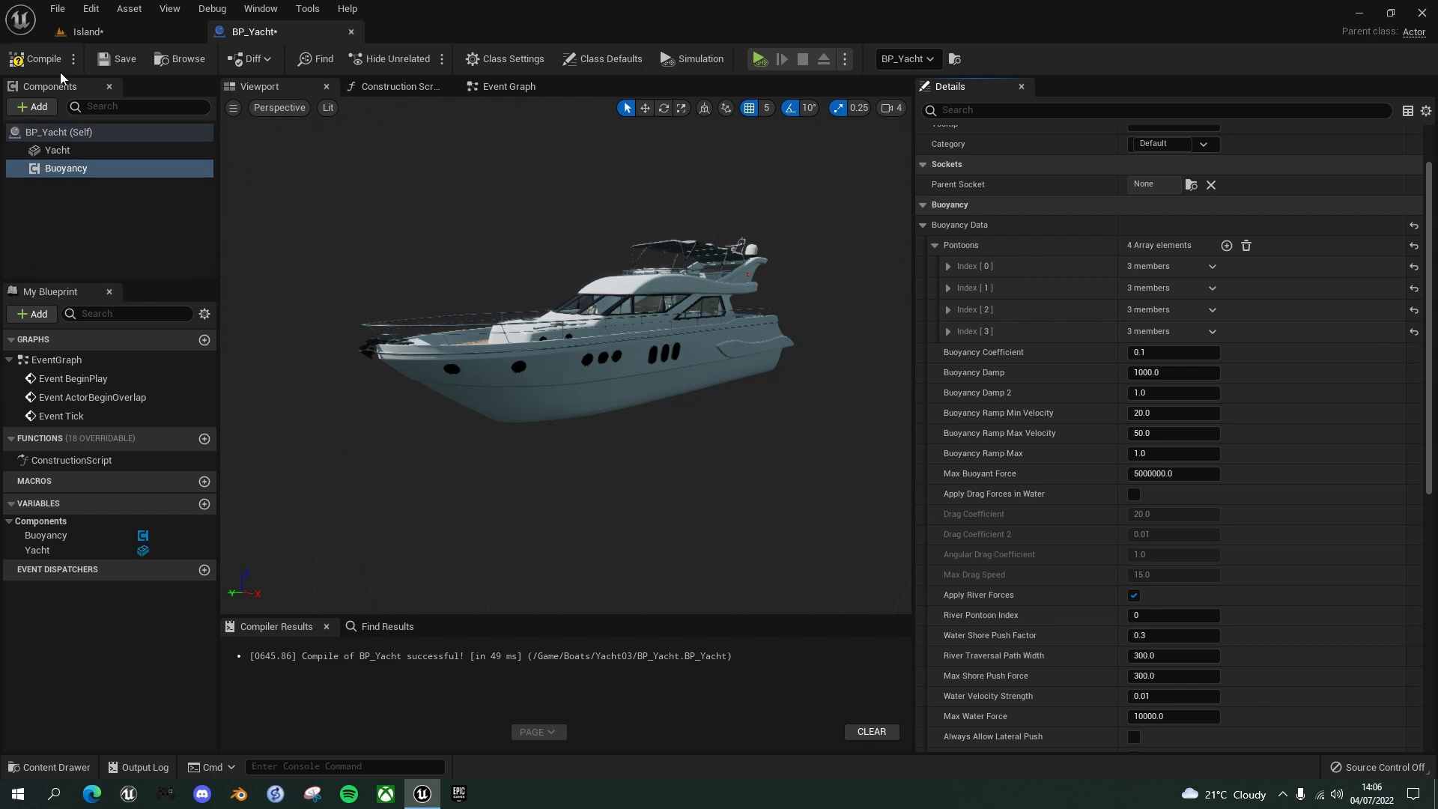
Add a Cube component under Yacht and move it along Y to about 700, -695 and back to 700 to gauge bow and stern pontoon positions.
left_click(39, 107)
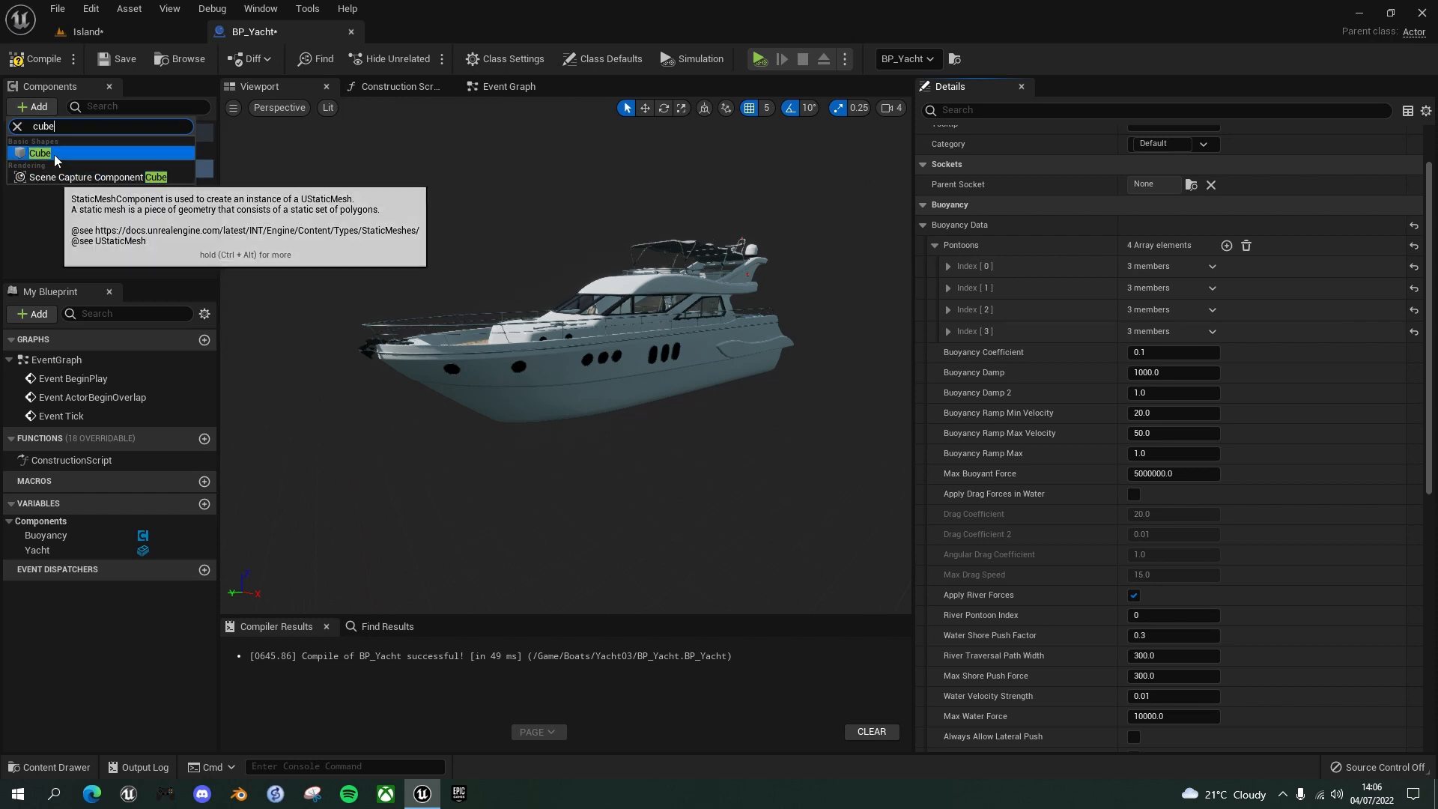
left_click(55, 154)
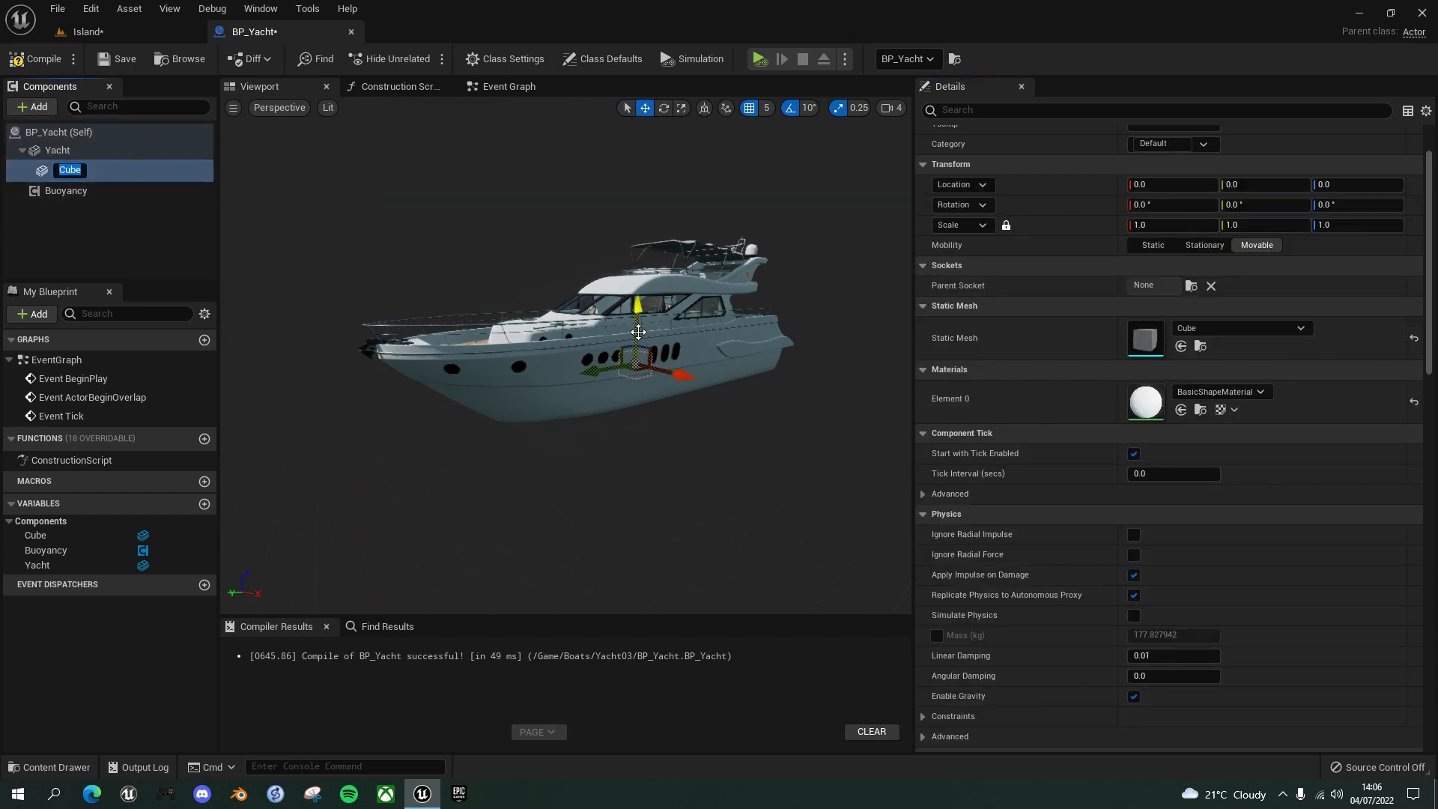
left_click(290, 108)
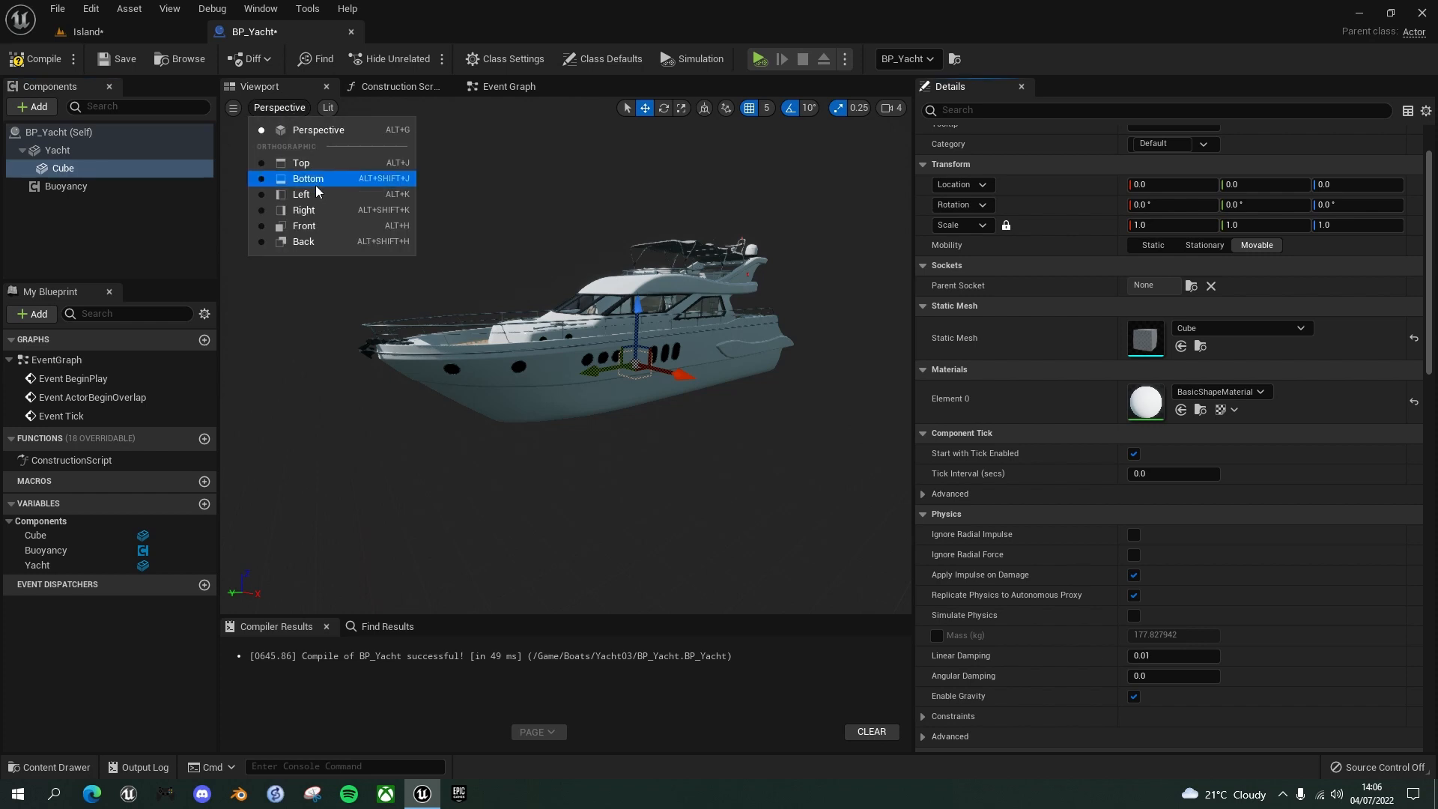
left_click(311, 214)
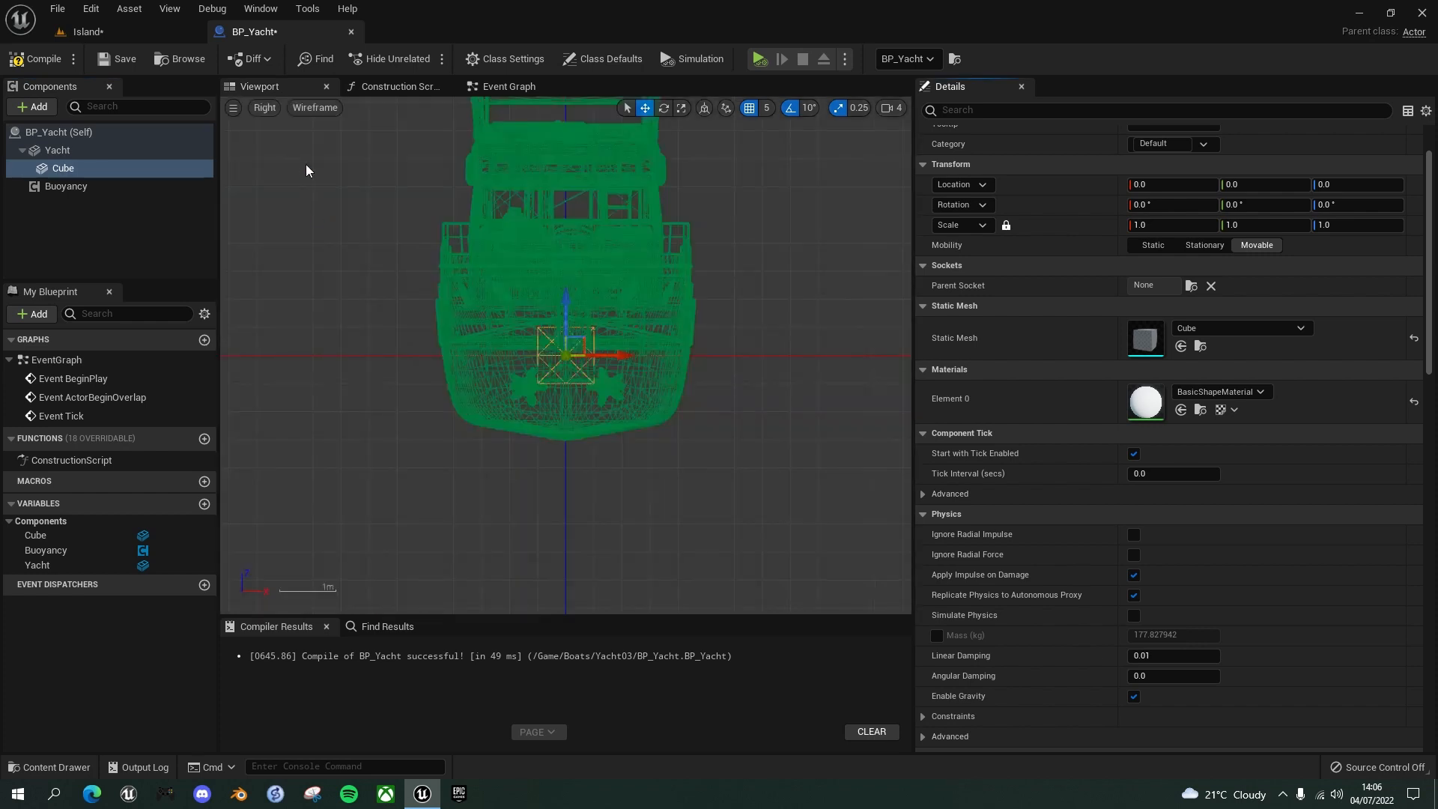
left_click(266, 109)
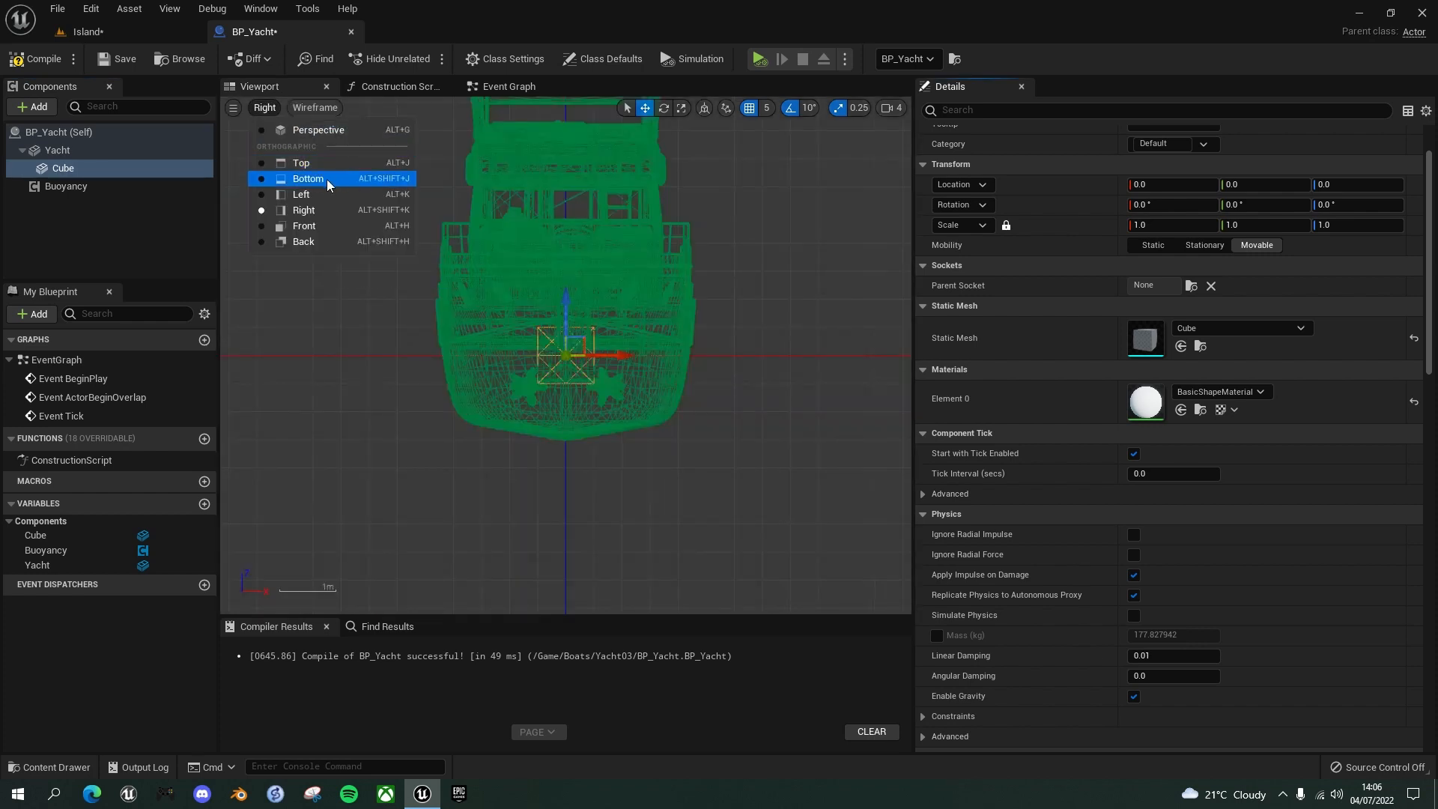
left_click(312, 226)
scroll(552, 358, "down", 5)
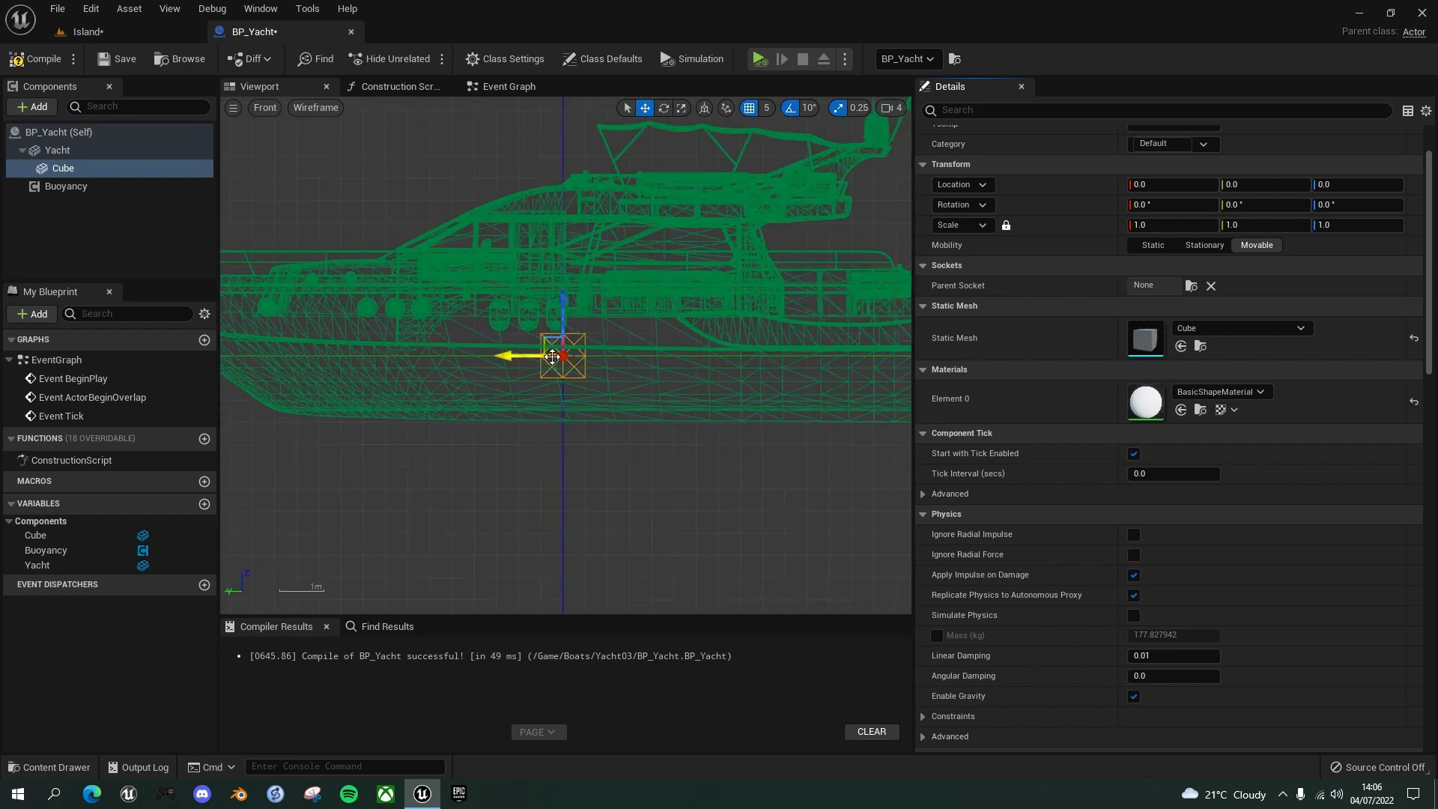
scroll(553, 357, "down", 3)
scroll(562, 334, "up", 3)
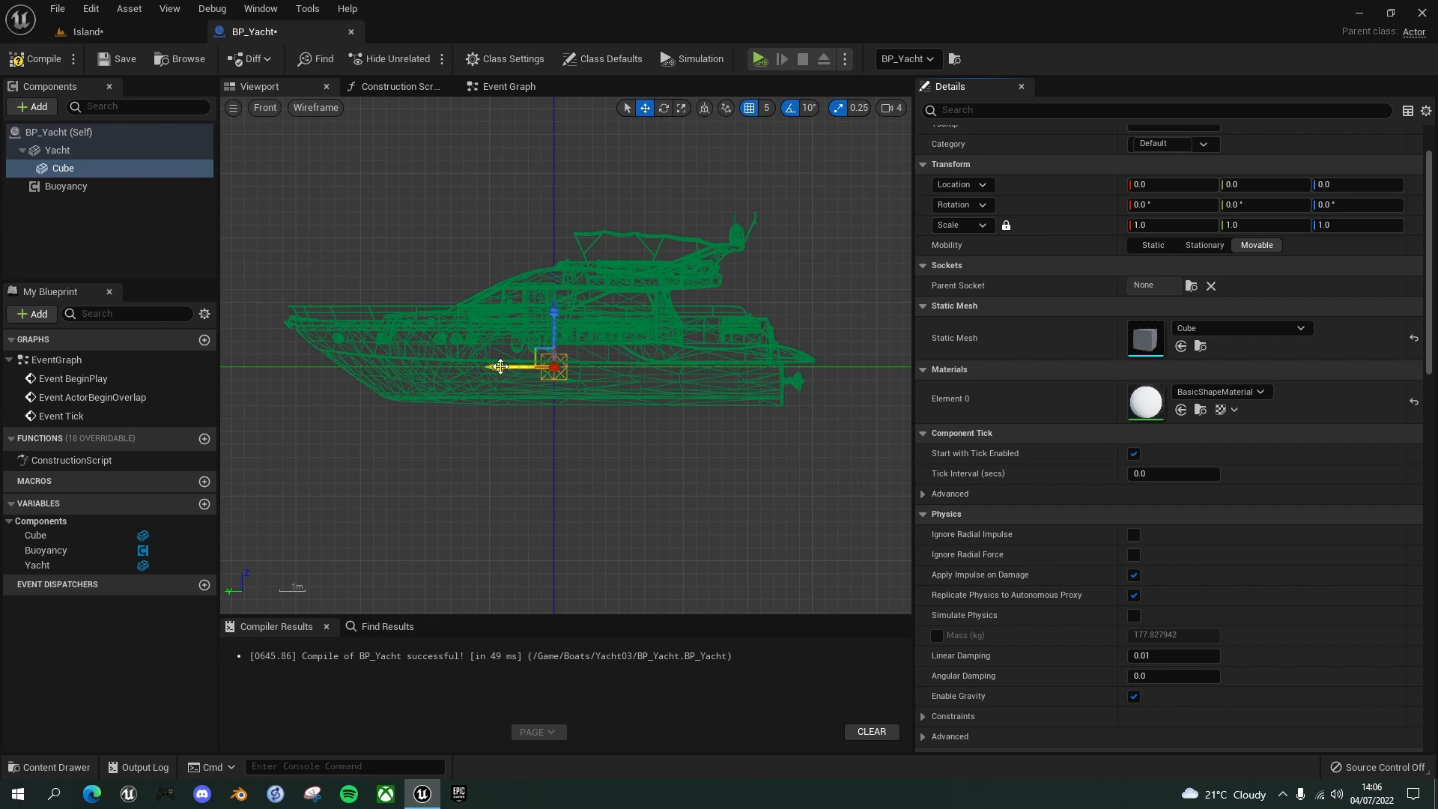
left_click_drag(498, 368, 316, 386)
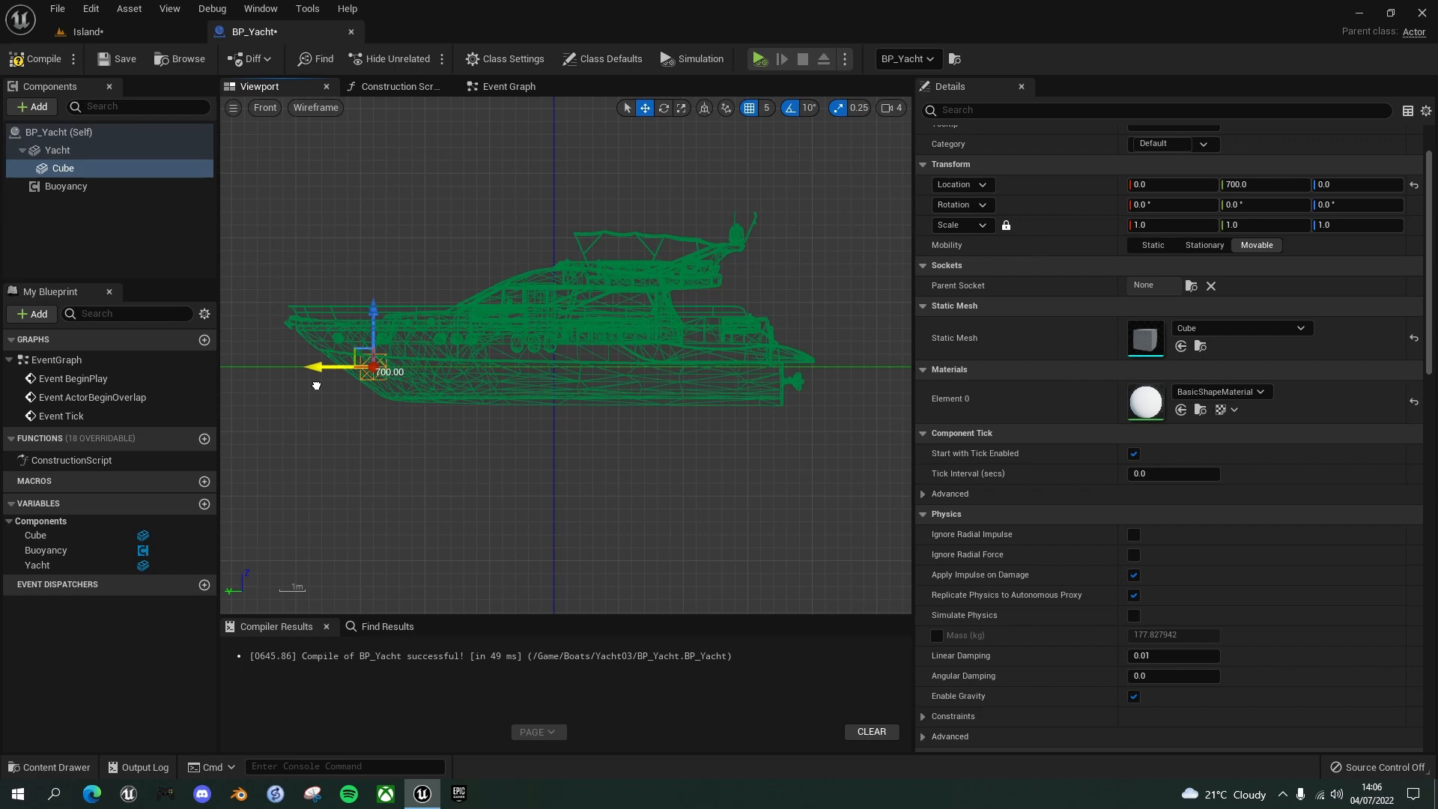
left_click_drag(317, 386, 677, 355)
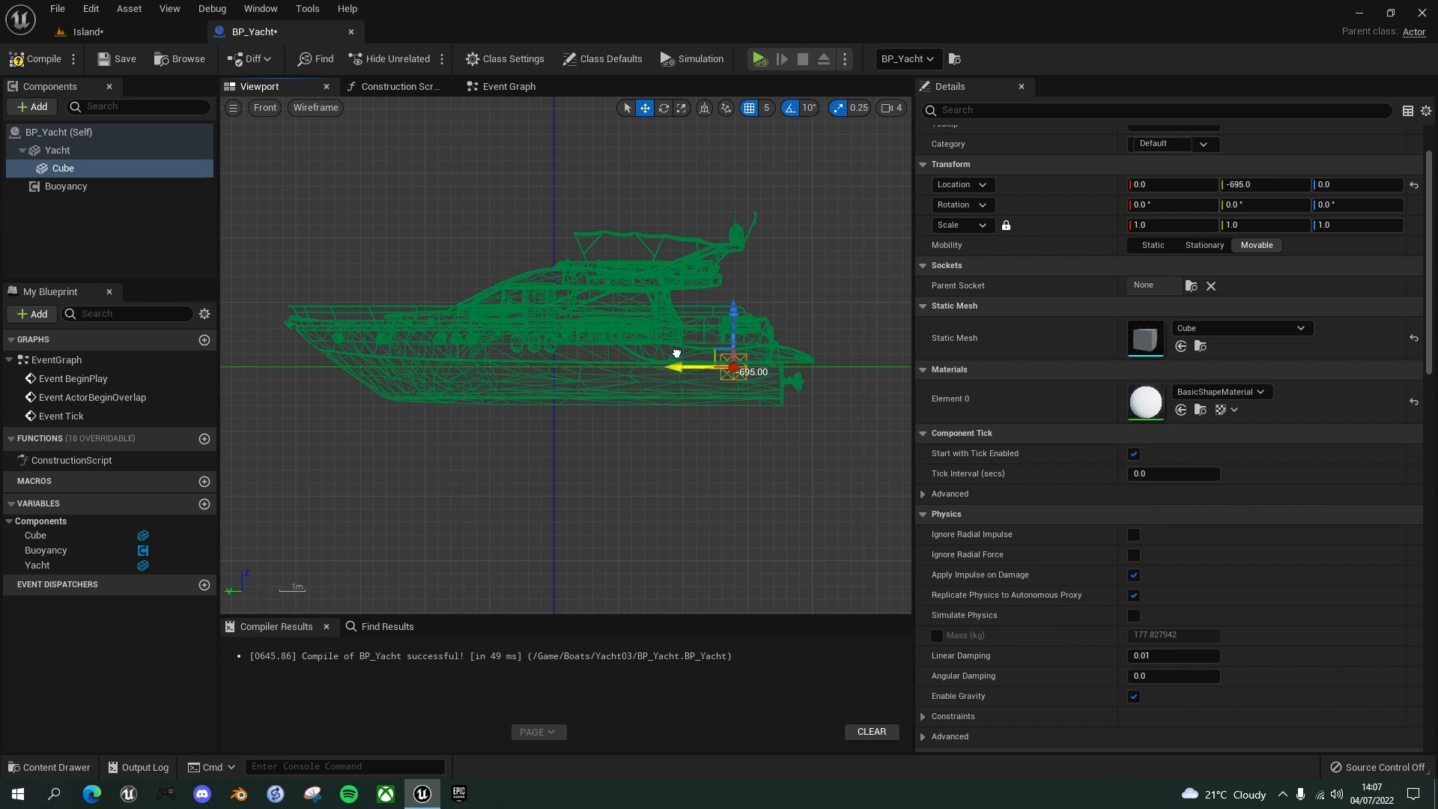
left_click_drag(677, 353, 317, 370)
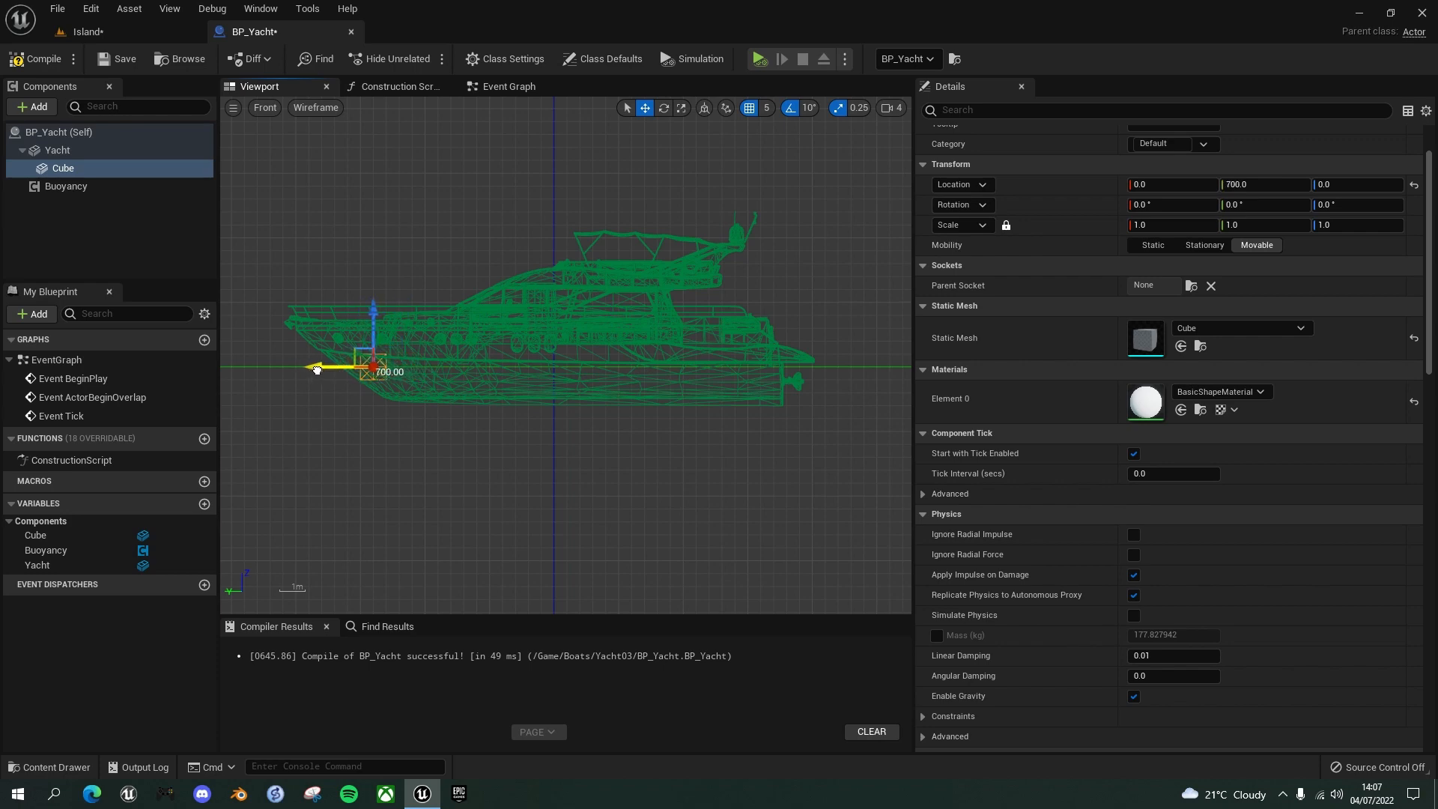
Move the cube along X to about 155 at the hull's side to gauge the pontoon offset, and delete the cube.
left_click(267, 108)
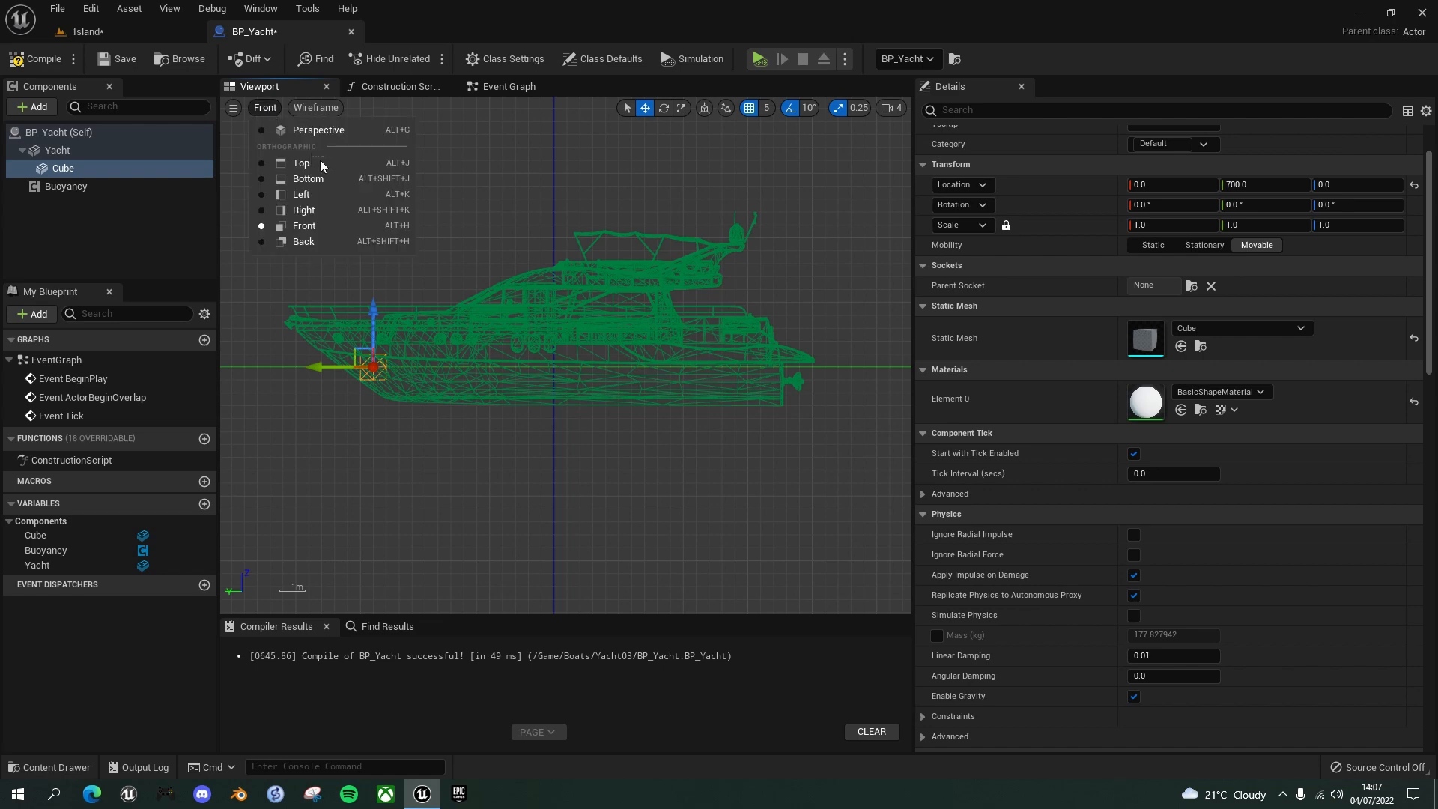
left_click(320, 163)
left_click_drag(618, 545, 662, 548)
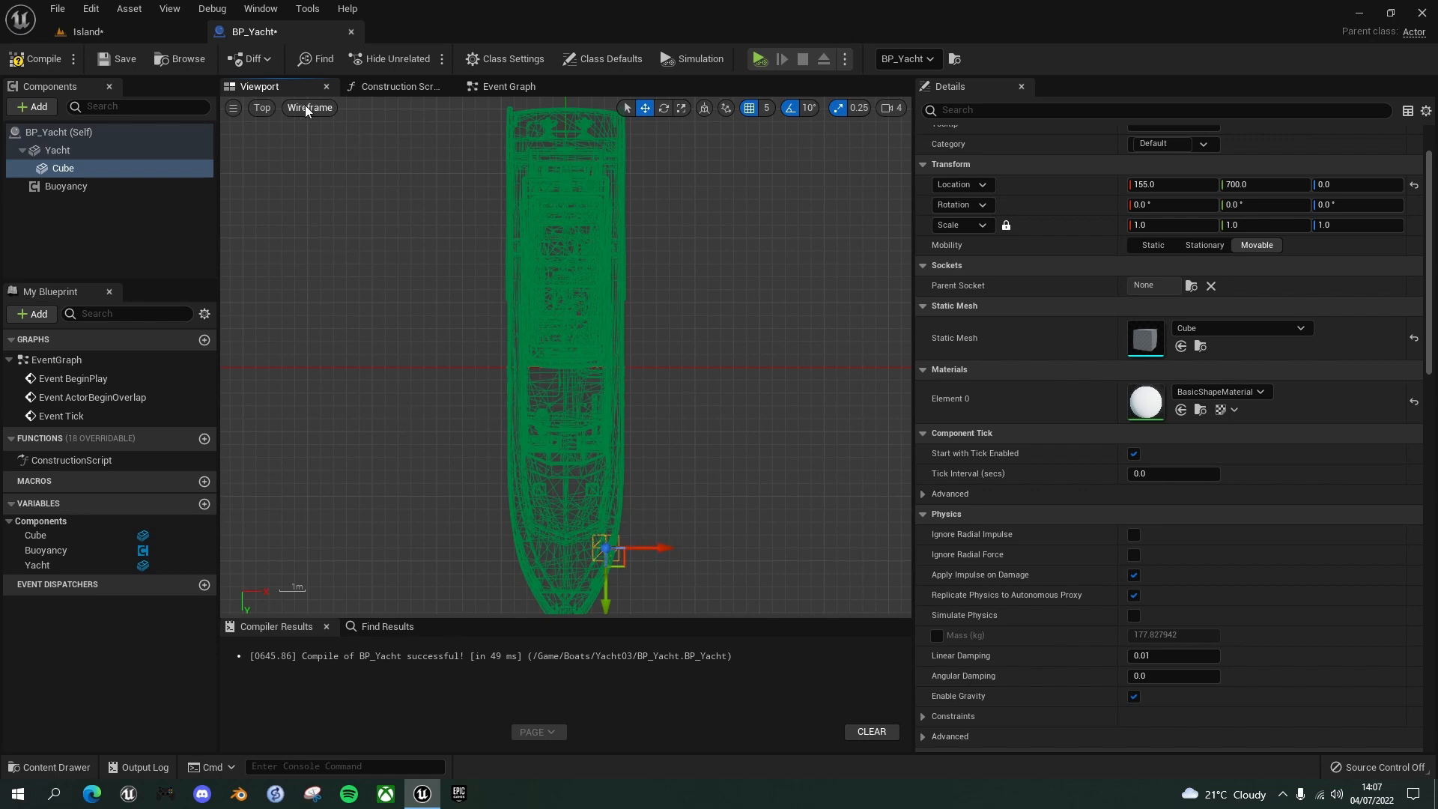
left_click(258, 110)
left_click(307, 132)
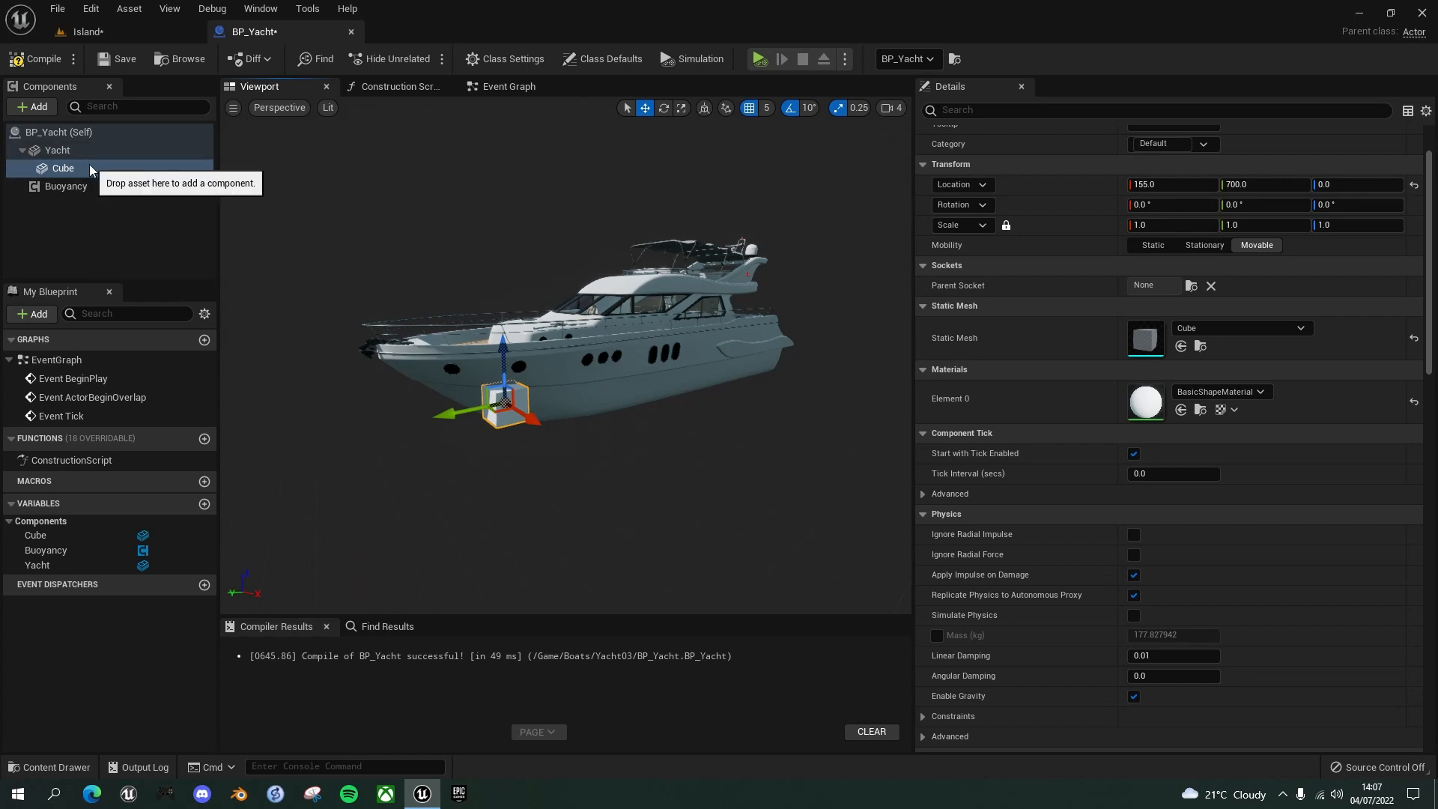
key("Delete")
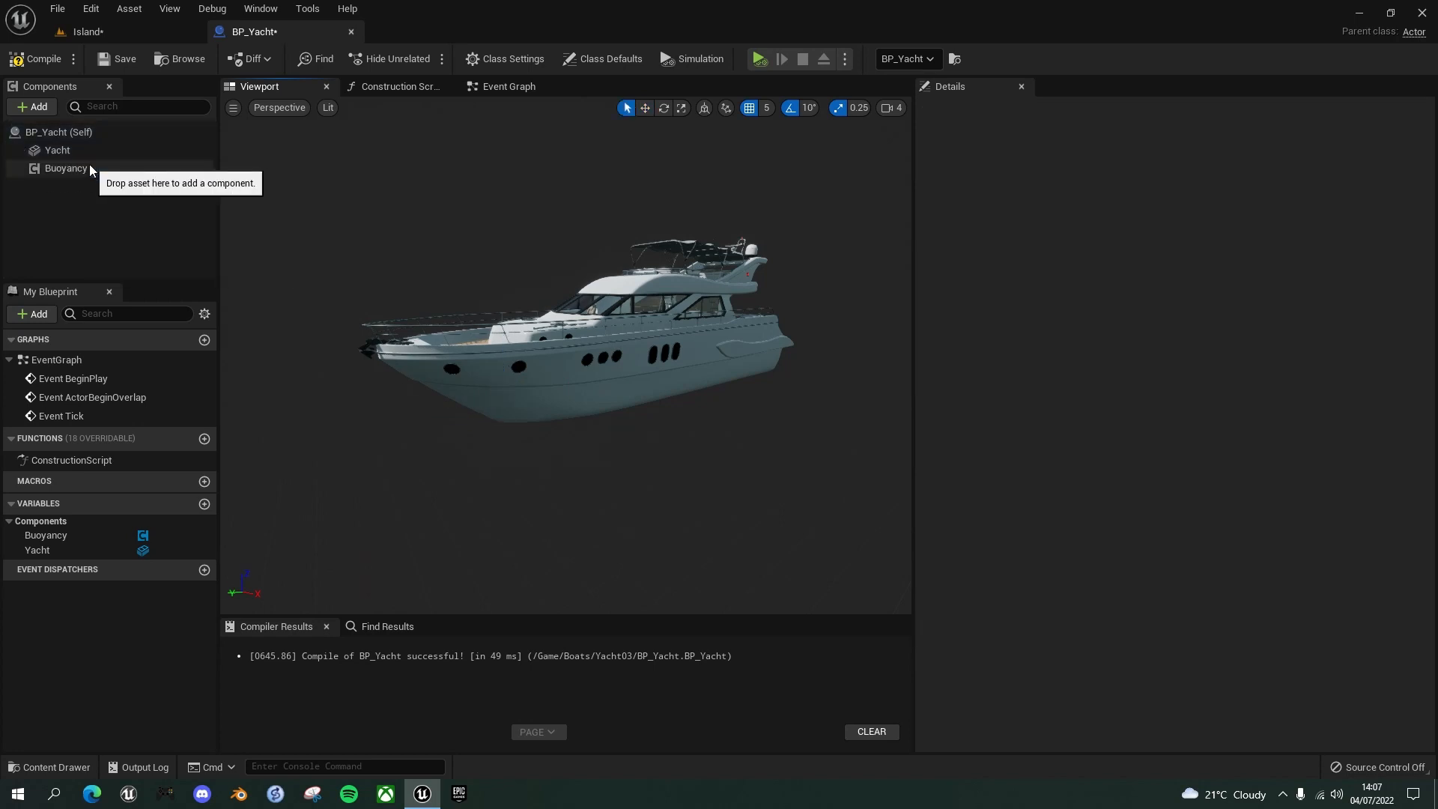
Set the Buoyancy pontoons' Relative Location X to 150 for indexes 0 and 1 and to -150 for indexes 2 and 3.
left_click(83, 168)
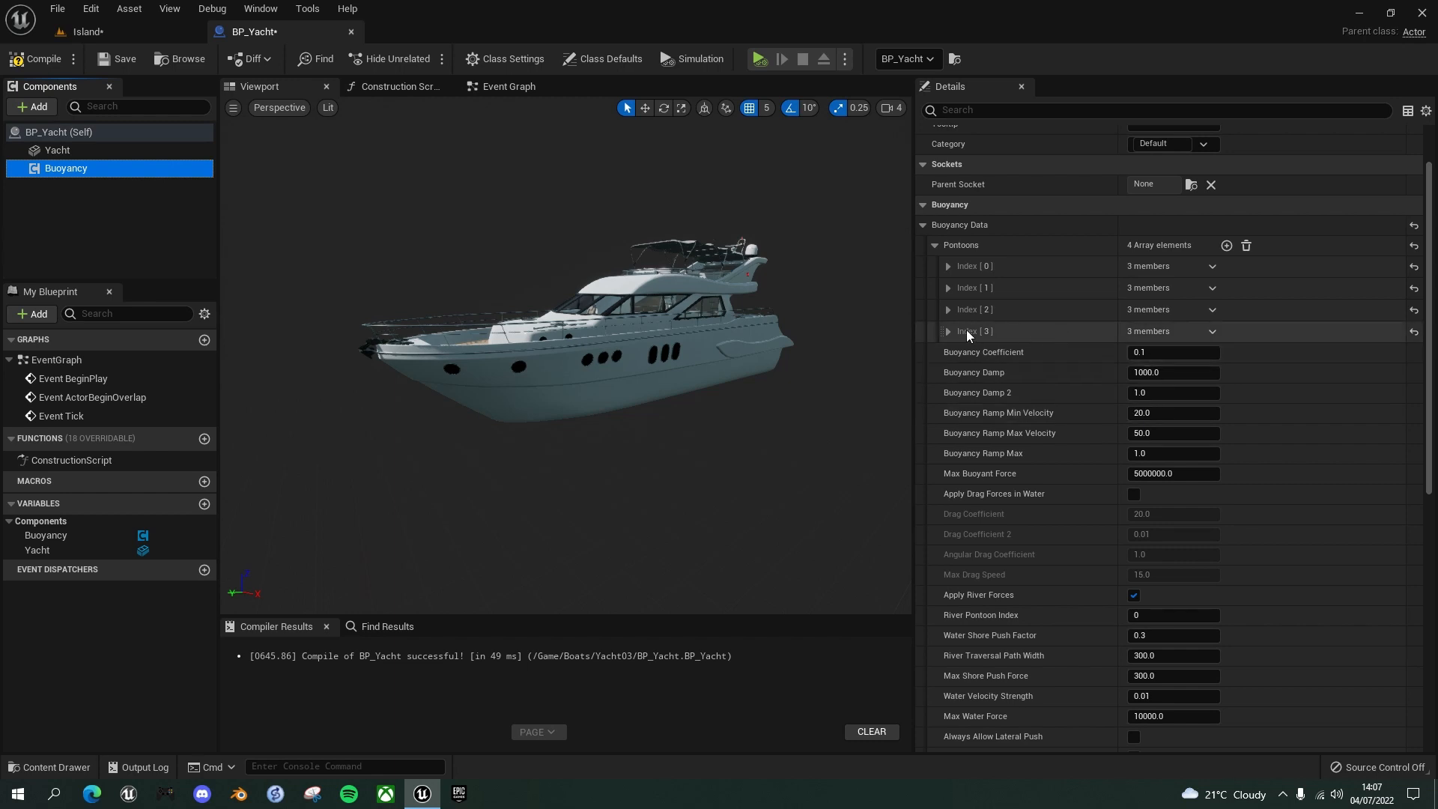
left_click(949, 266)
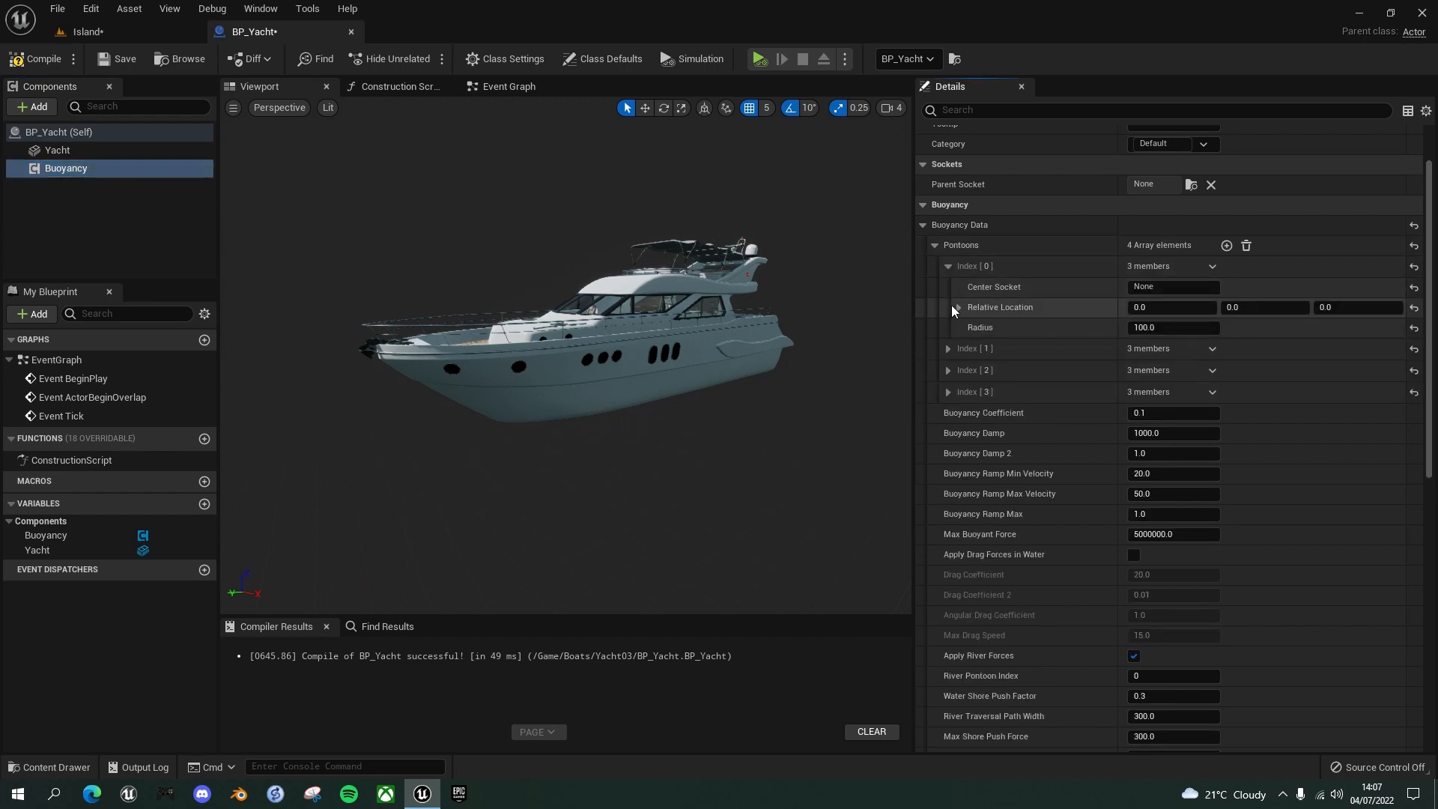
left_click(949, 348)
left_click(949, 431)
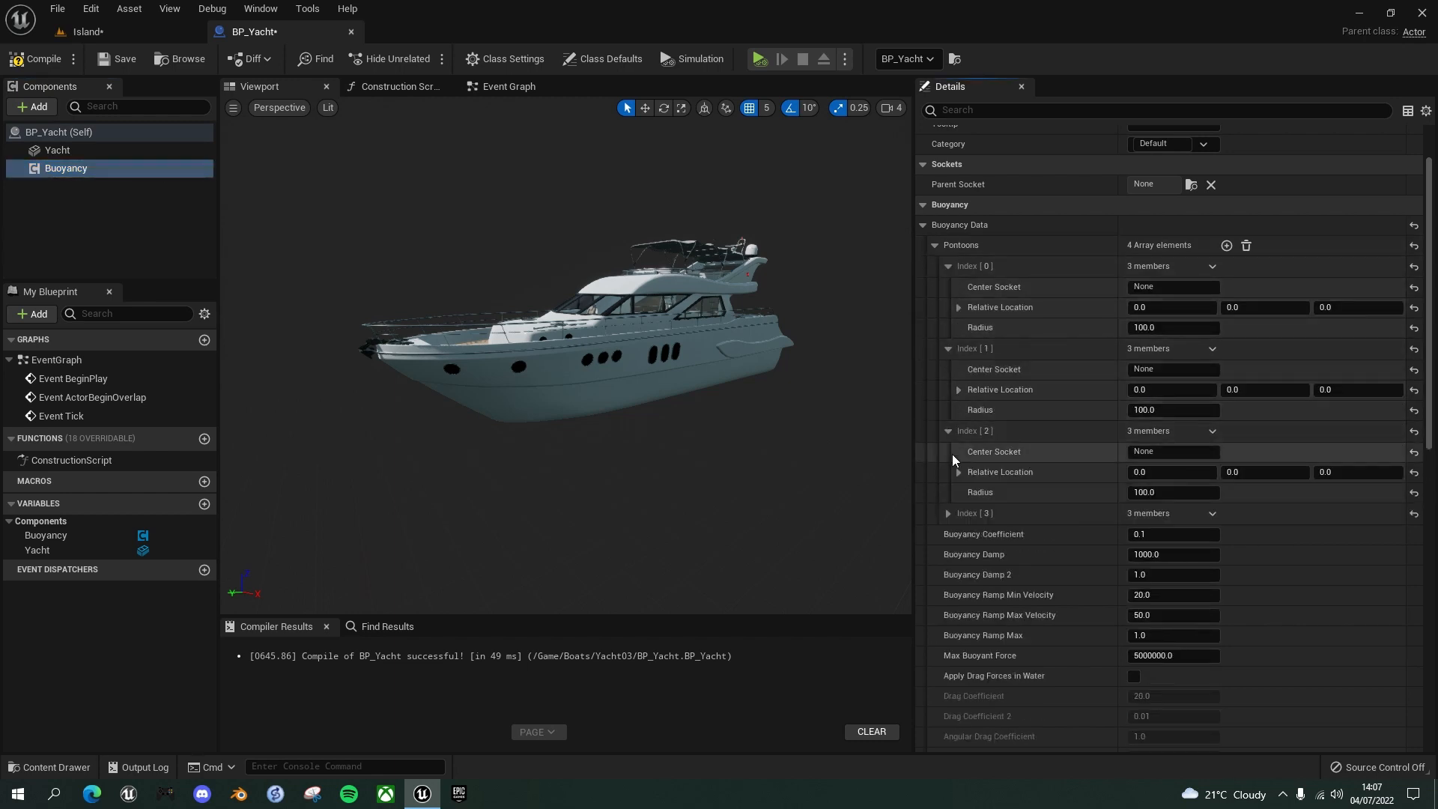
left_click(948, 512)
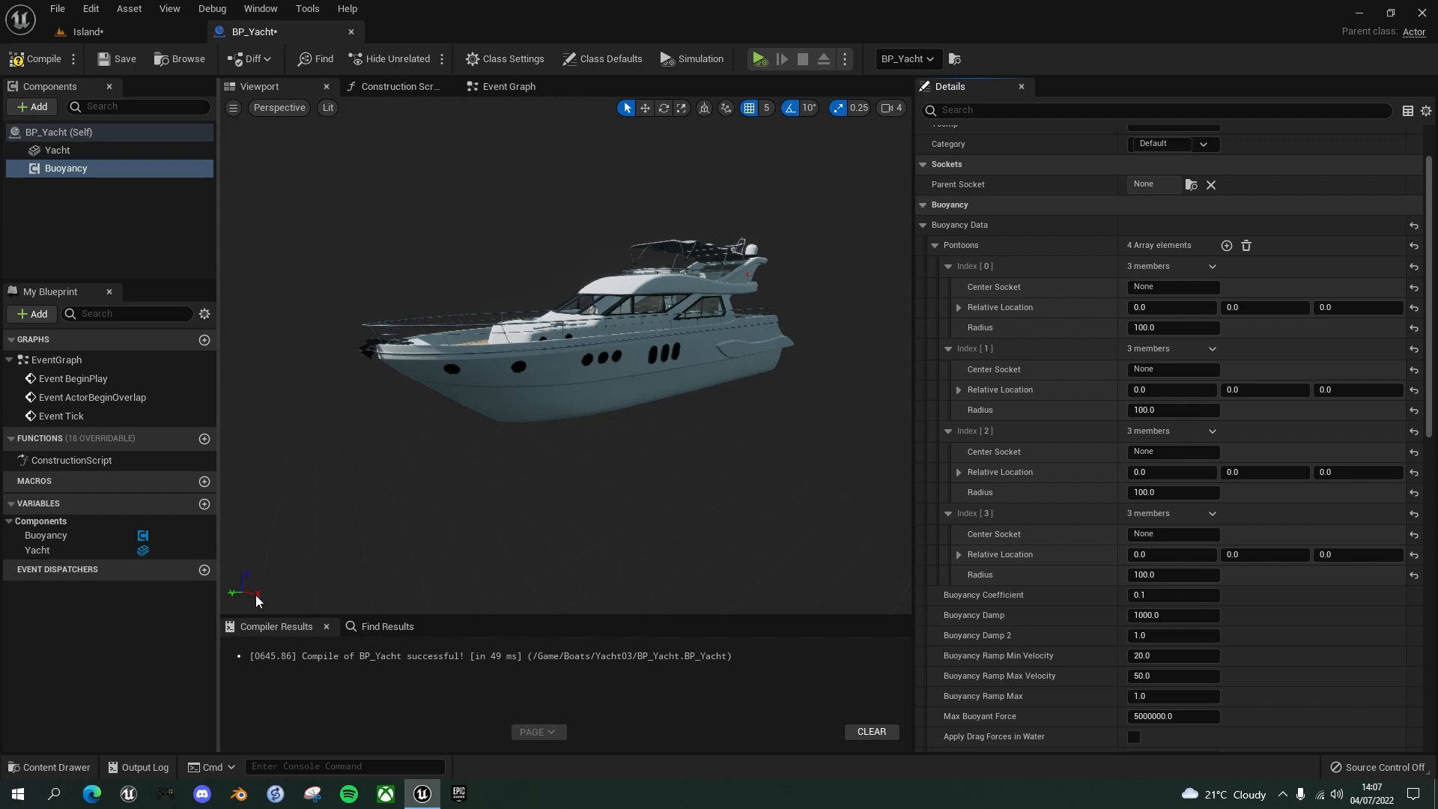
left_click(1157, 307)
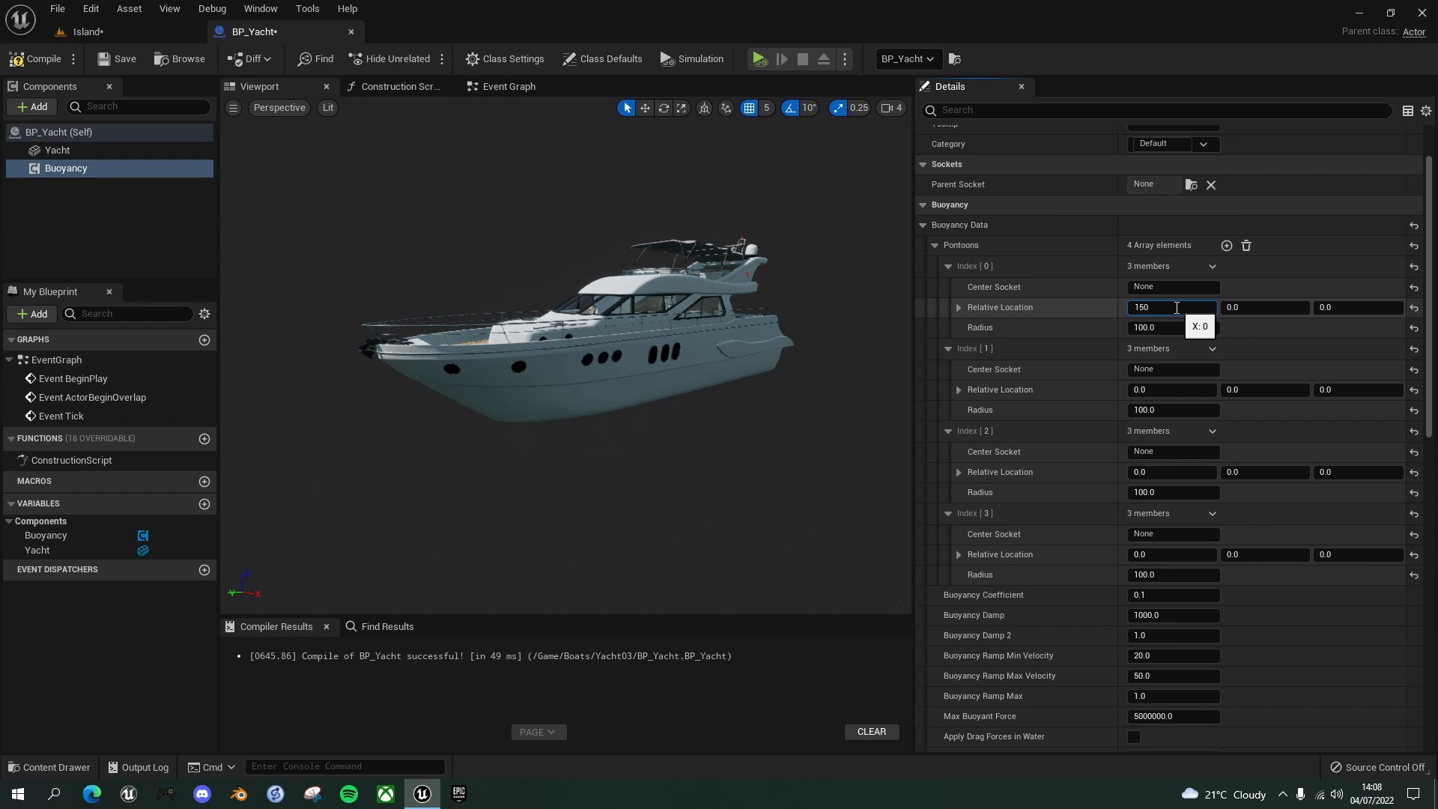
left_click(1149, 391)
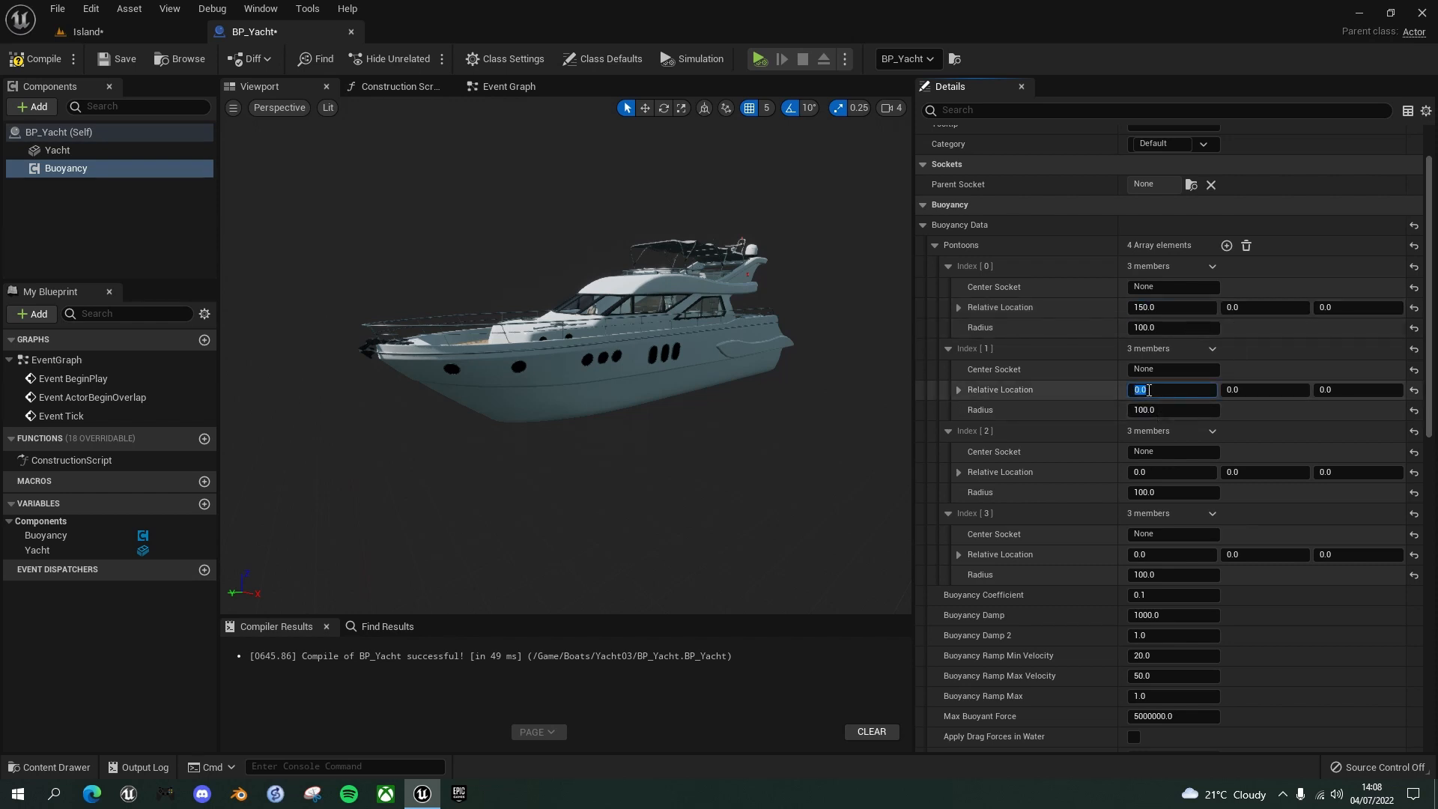
left_click(1154, 472)
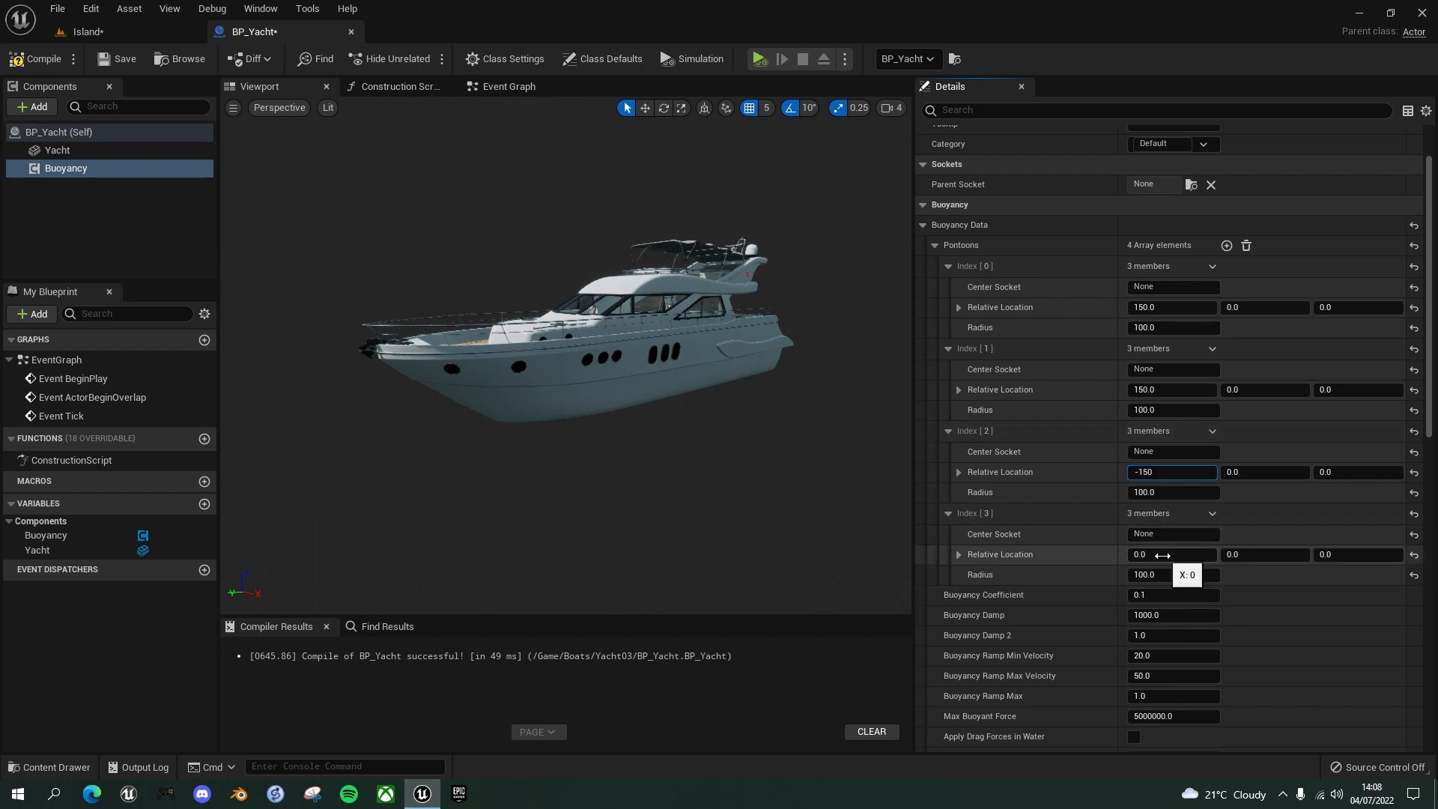
left_click(1161, 555)
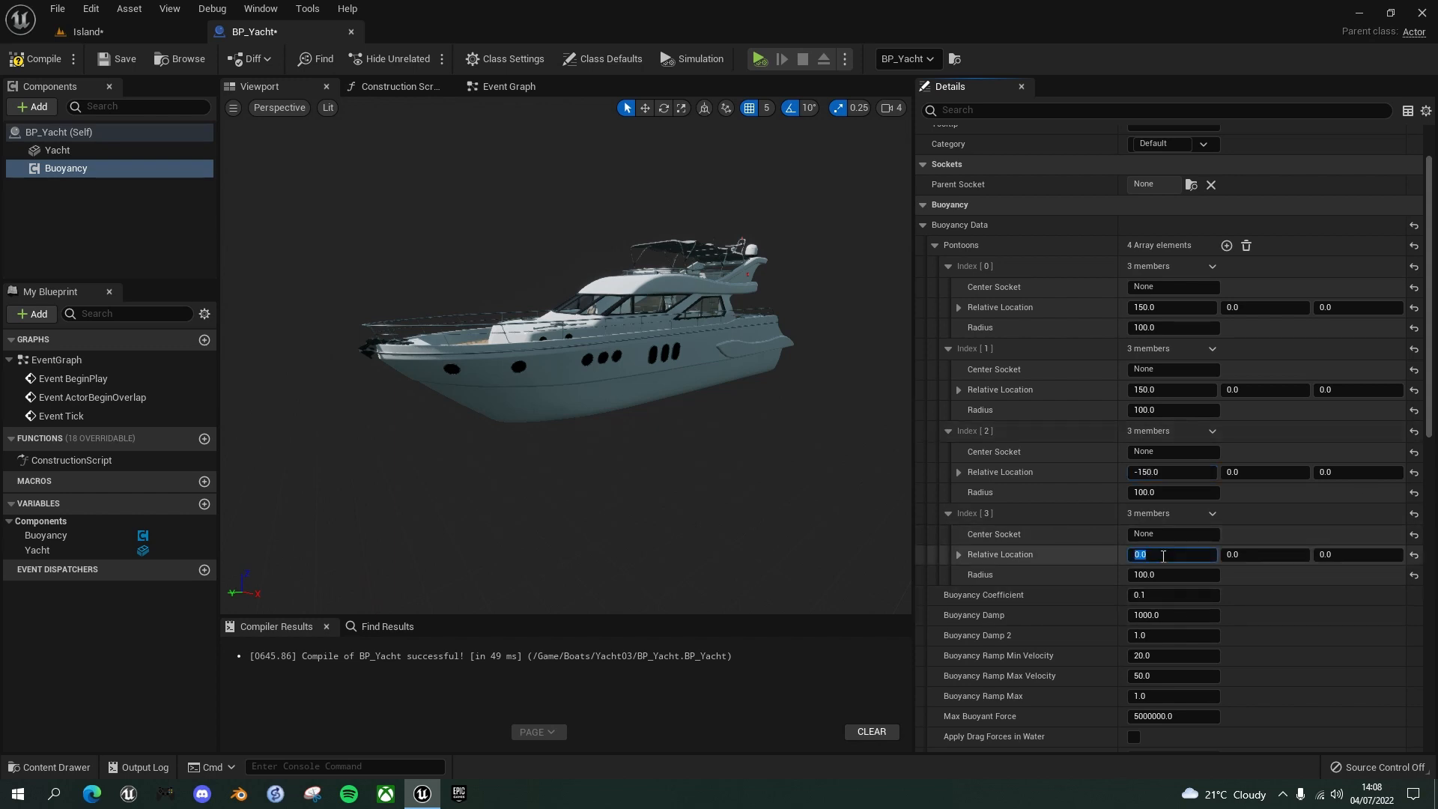
type("-150")
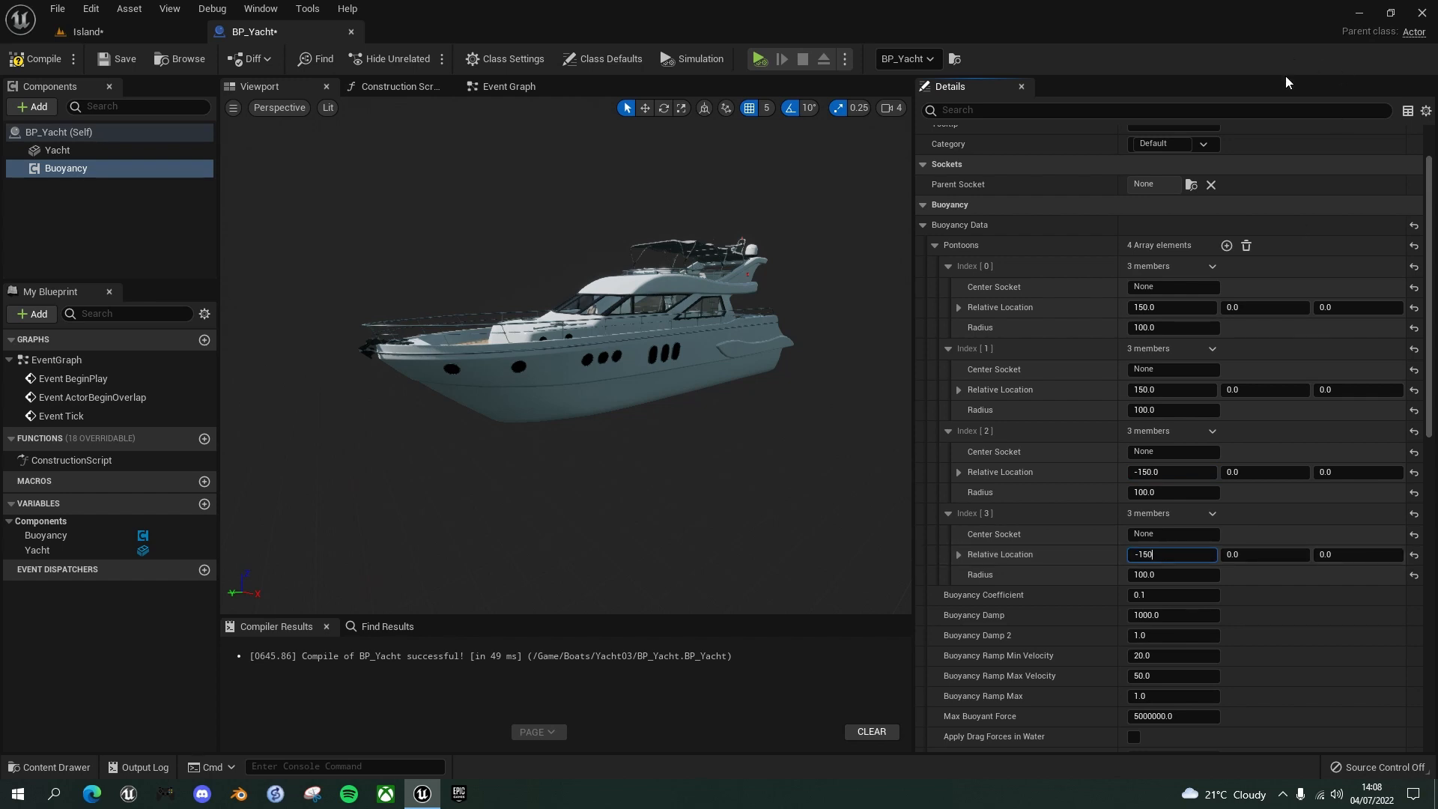
Set the pontoons' Relative Location Y to 700 for indexes 0 and 2 and -700 for indexes 1 and 3, and compile and save BP_Yacht.
left_click(1251, 307)
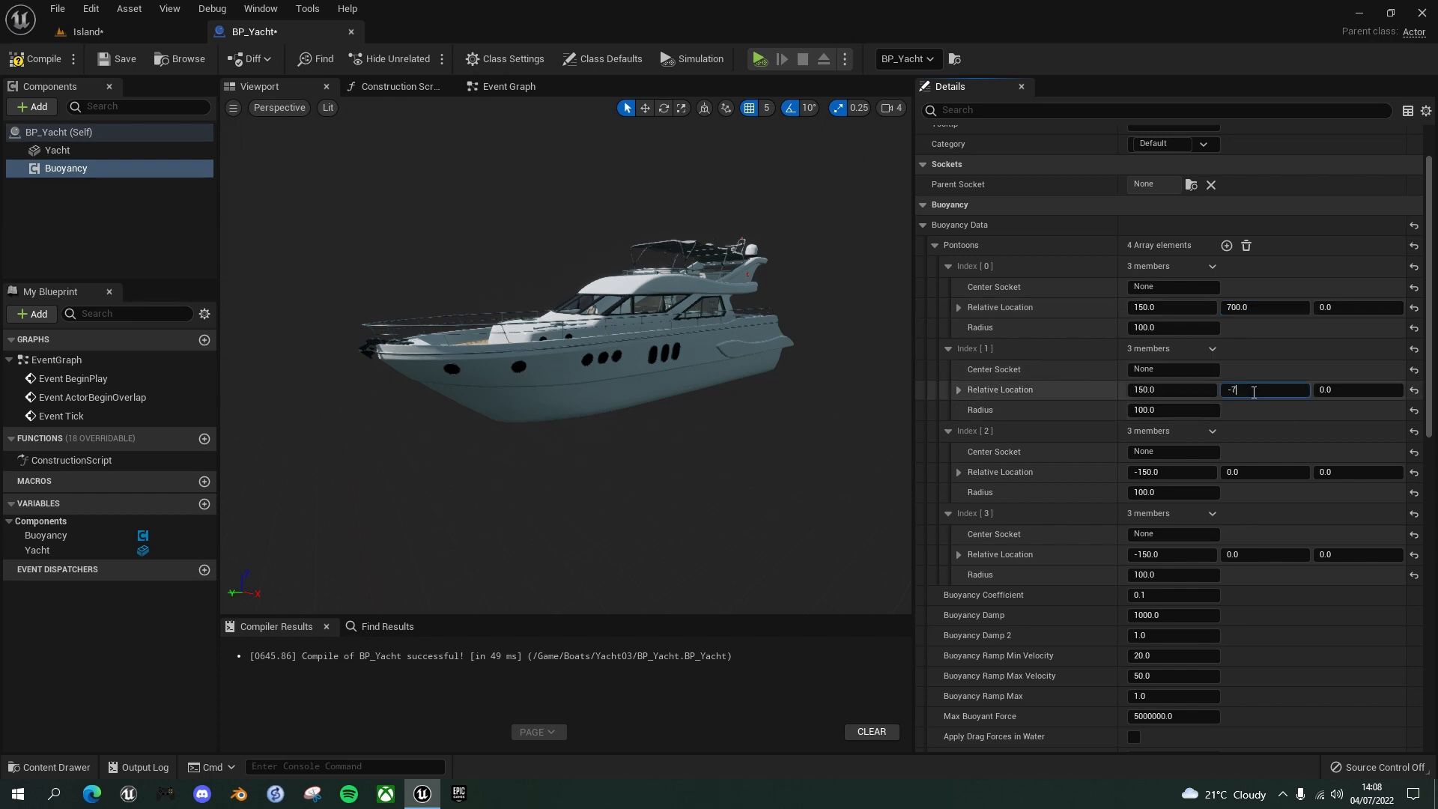
left_click(1253, 391)
type("-700")
key("Return")
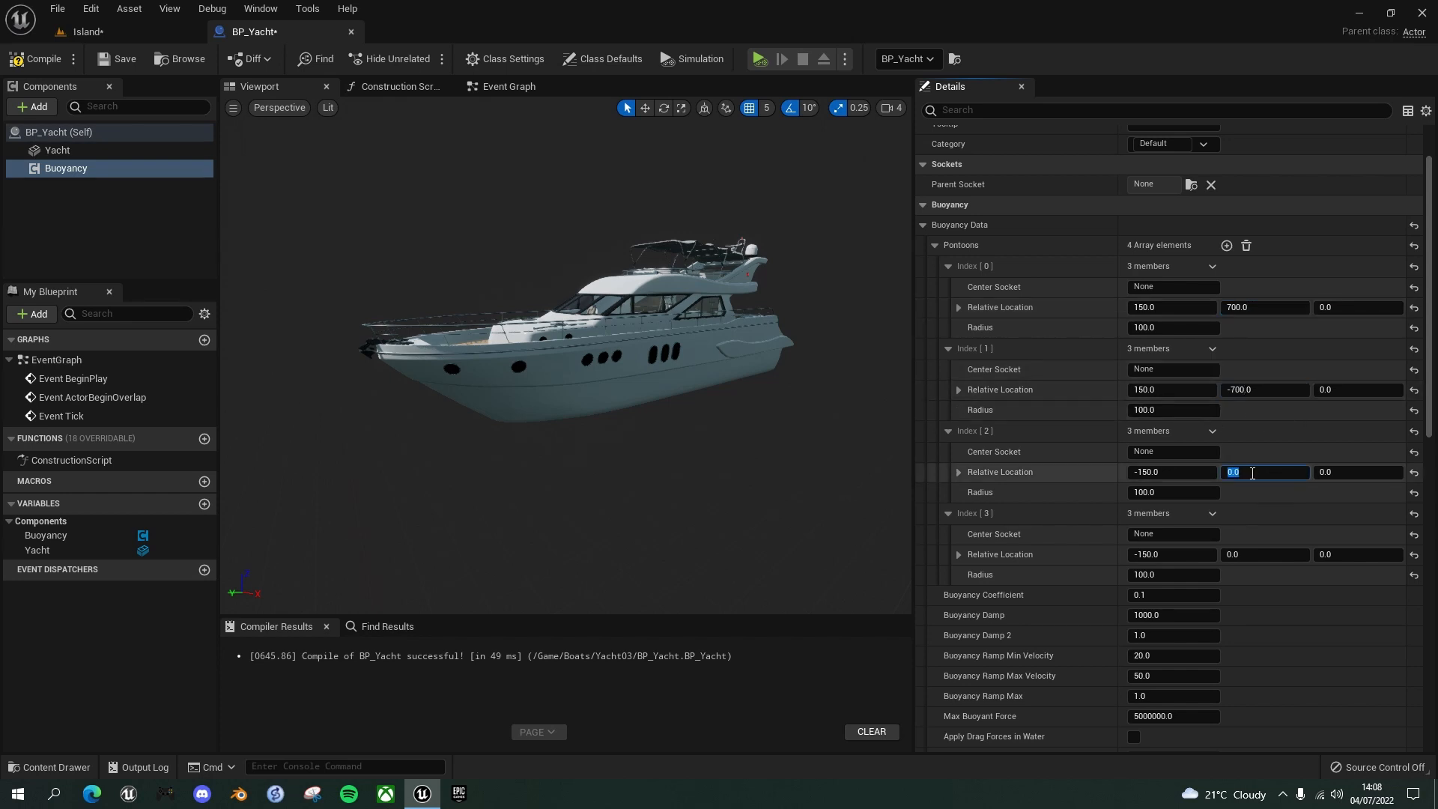
key("Return")
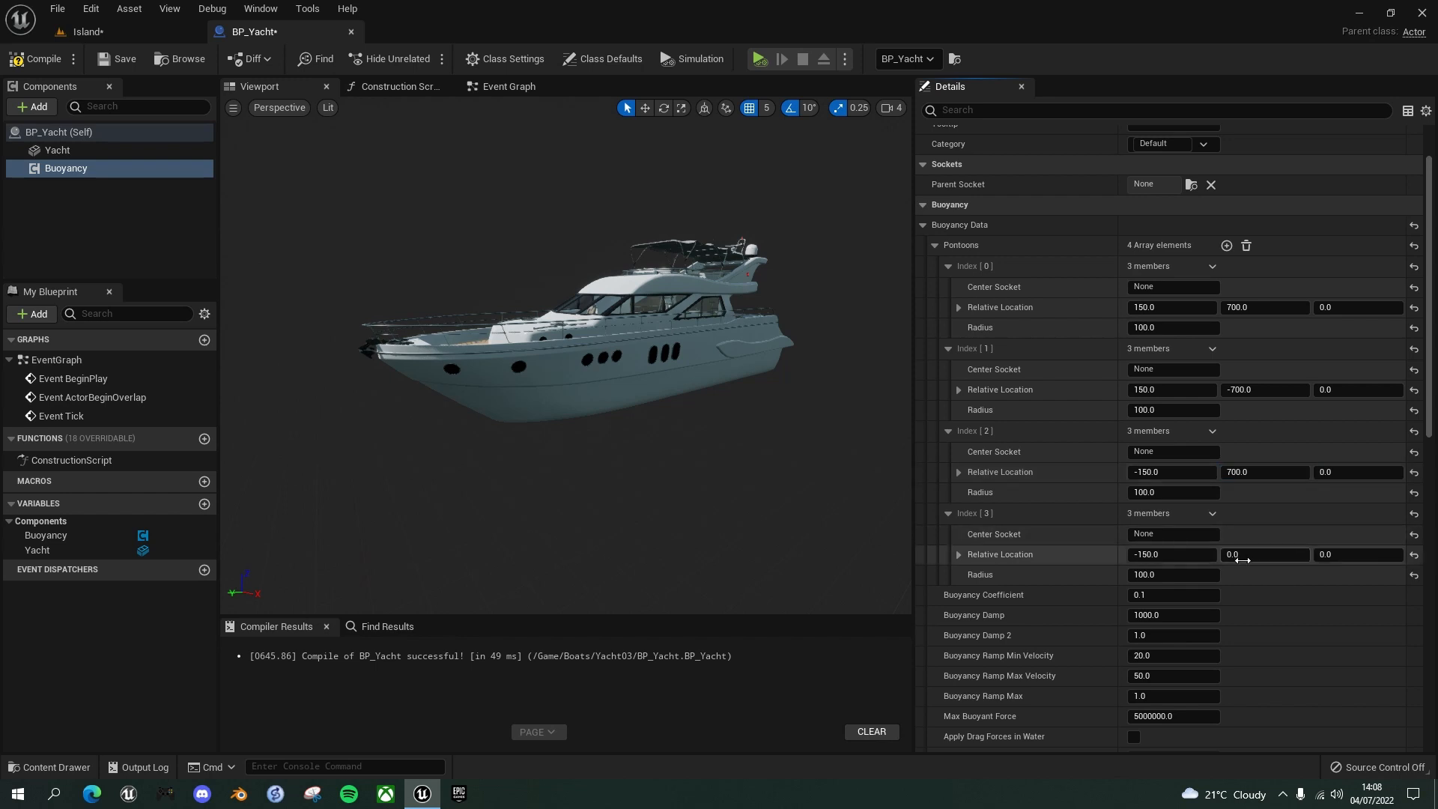
left_click(1241, 558)
type("-700")
key("Tab")
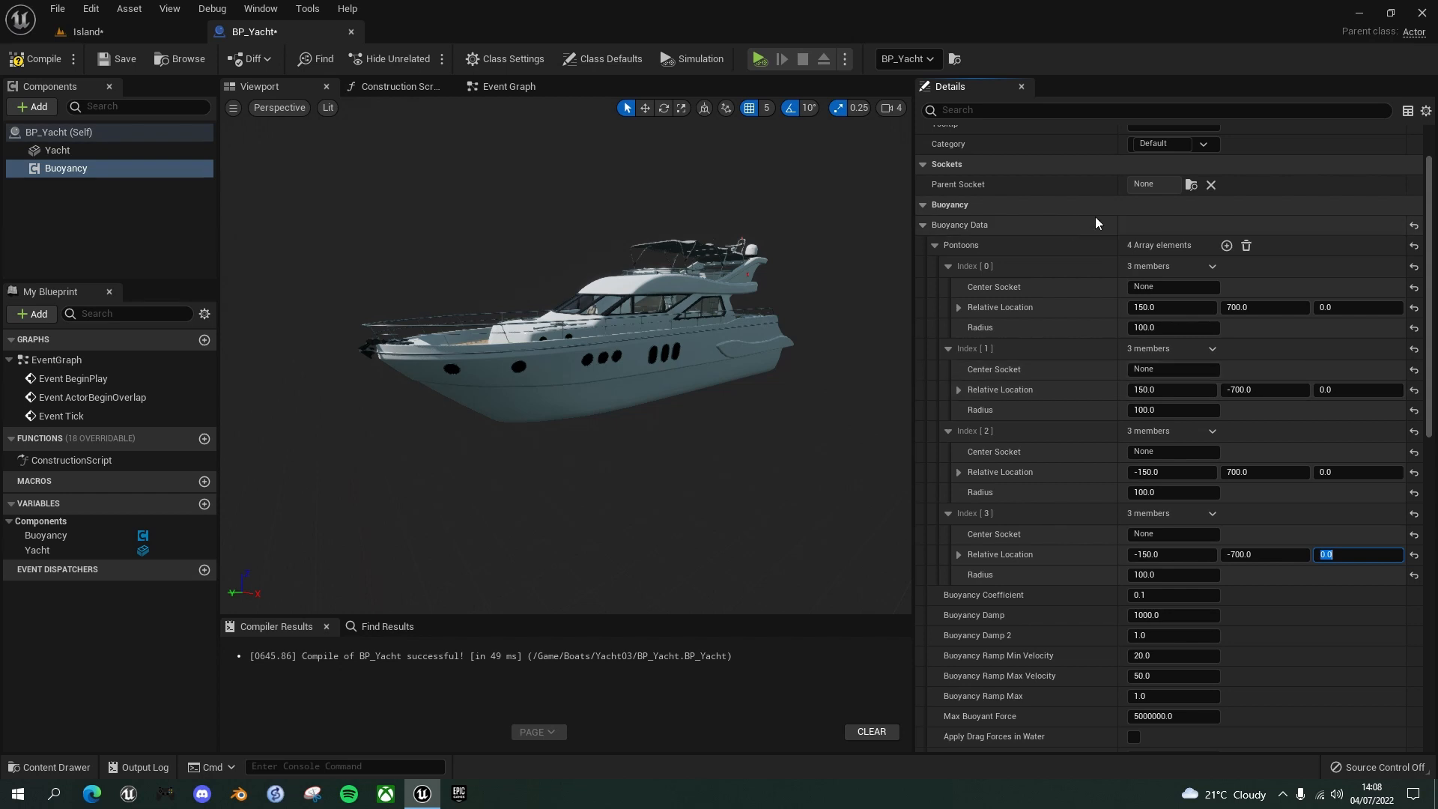
left_click(37, 60)
left_click(118, 58)
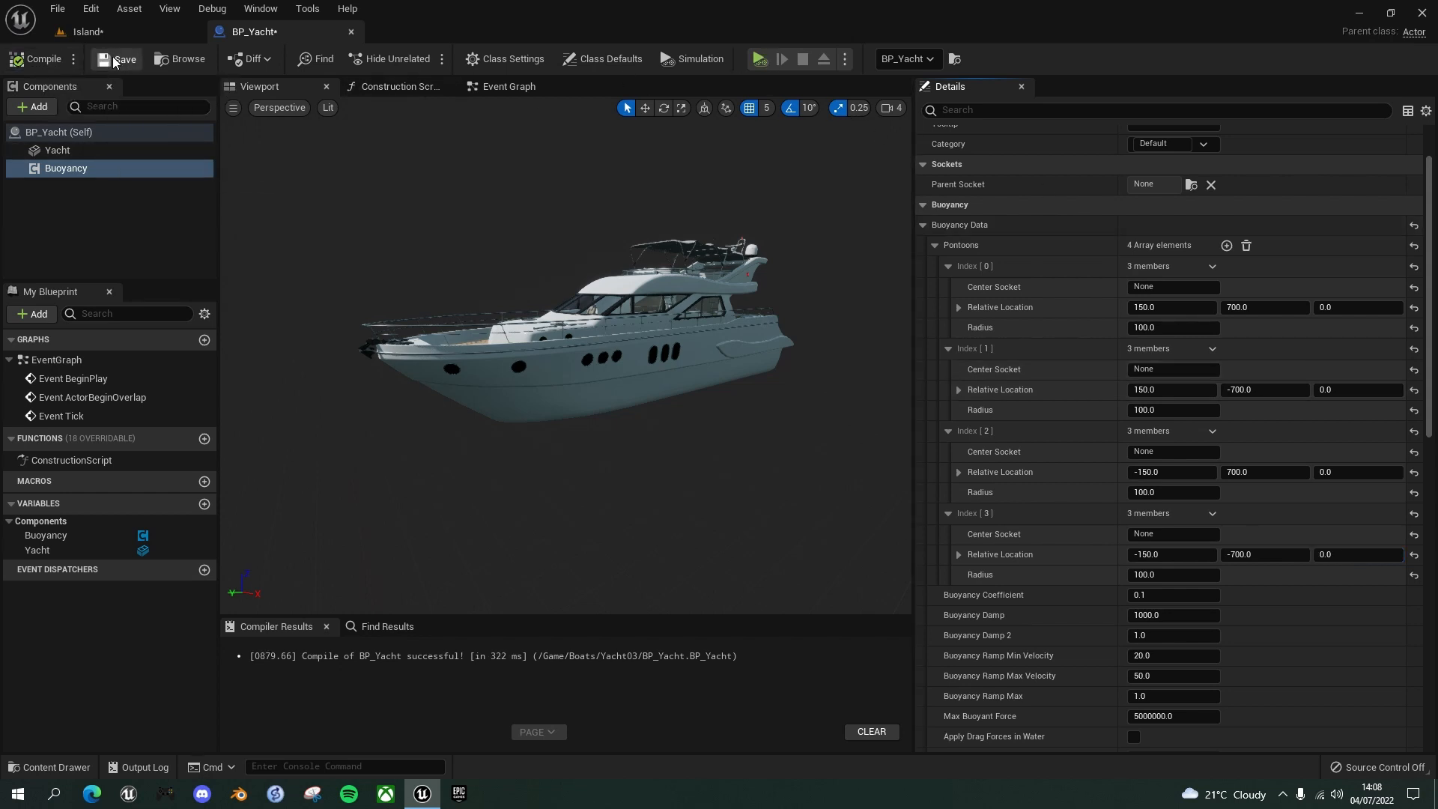
Go to the Island level and start simulating it with the yacht in view.
left_click(89, 31)
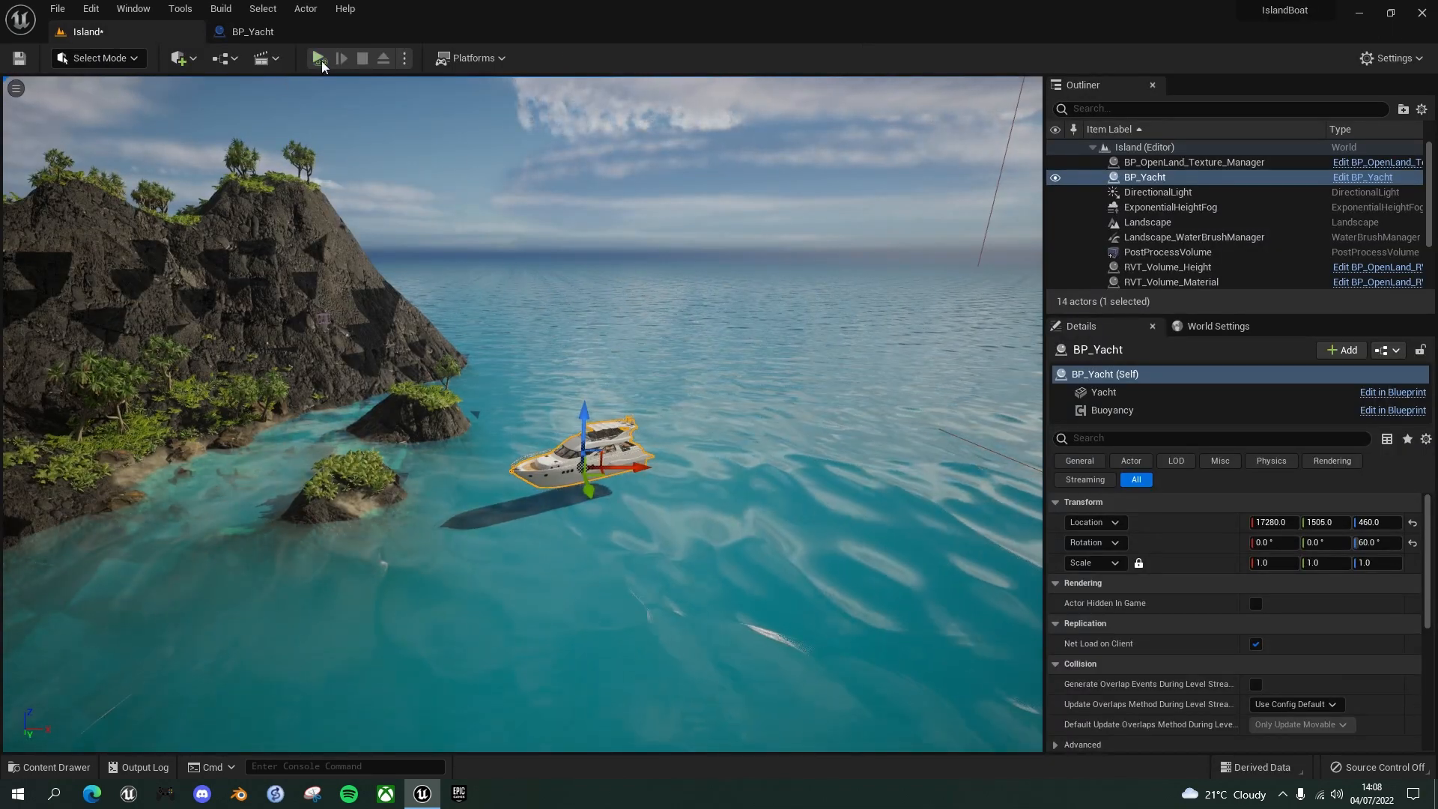
left_click(405, 58)
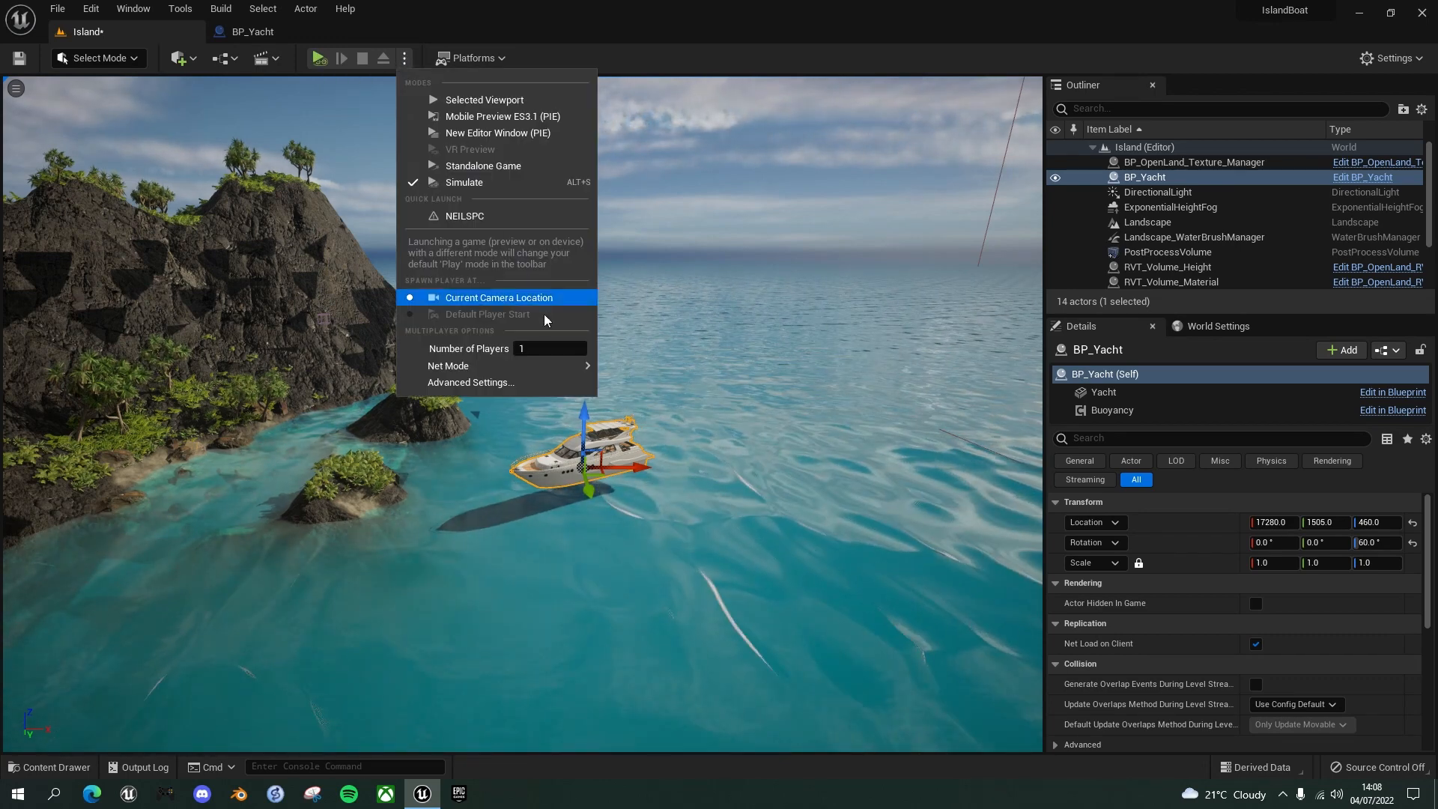
left_click(677, 13)
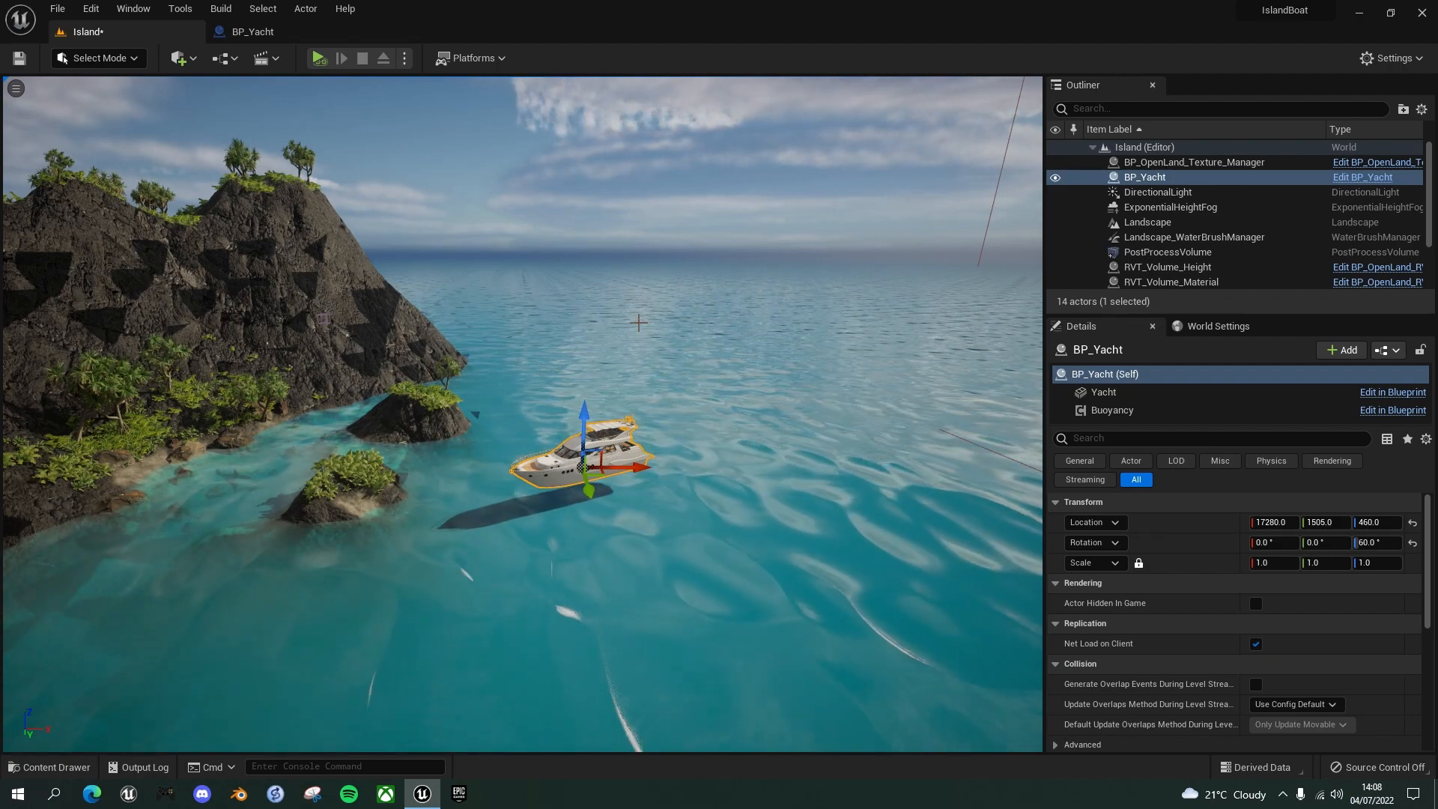
key("alt+s")
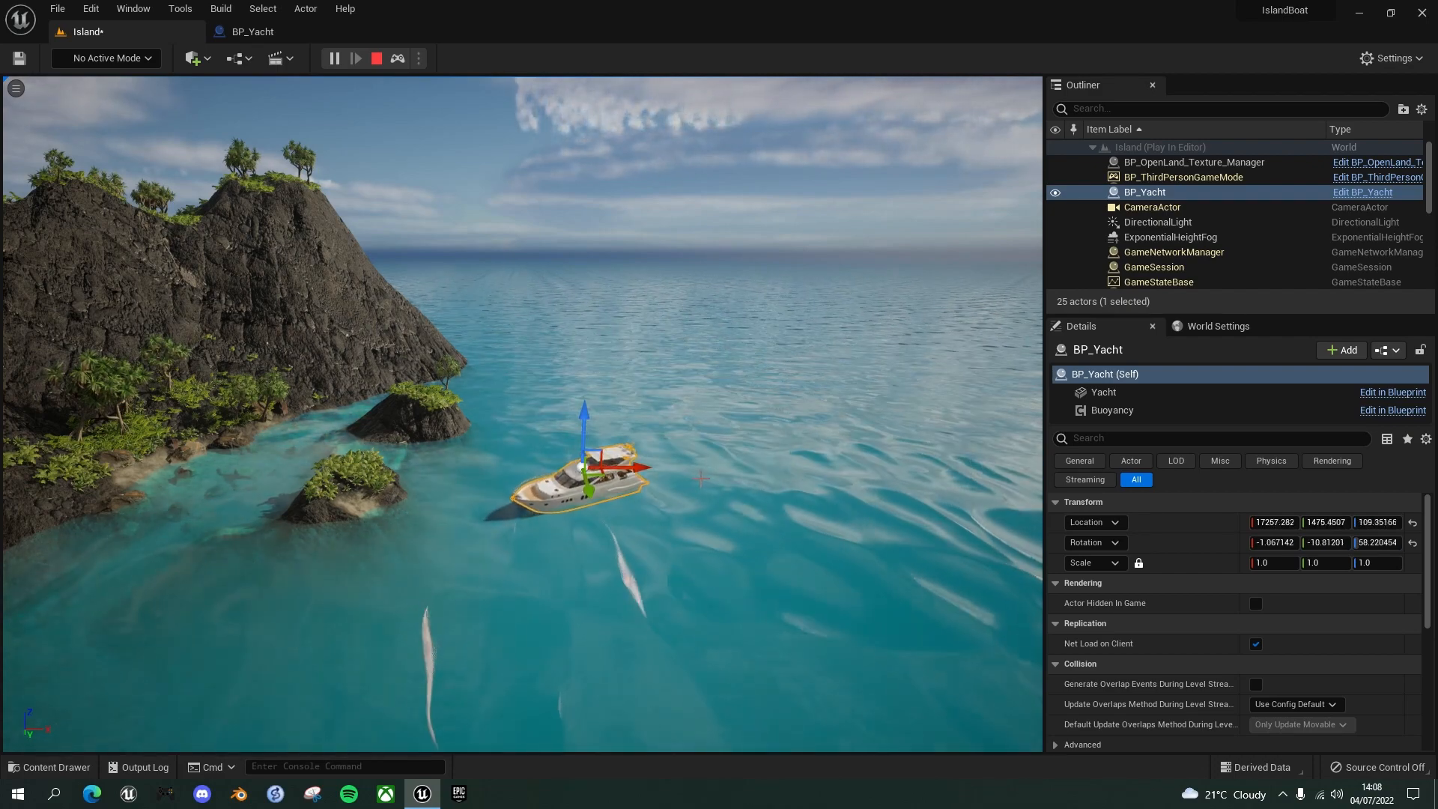
Examine how the simulated yacht behaves on the water from close behind and from the side, and stop the simulation.
right_click_drag(702, 462, 590, 461)
key("w")
key("e")
key("w")
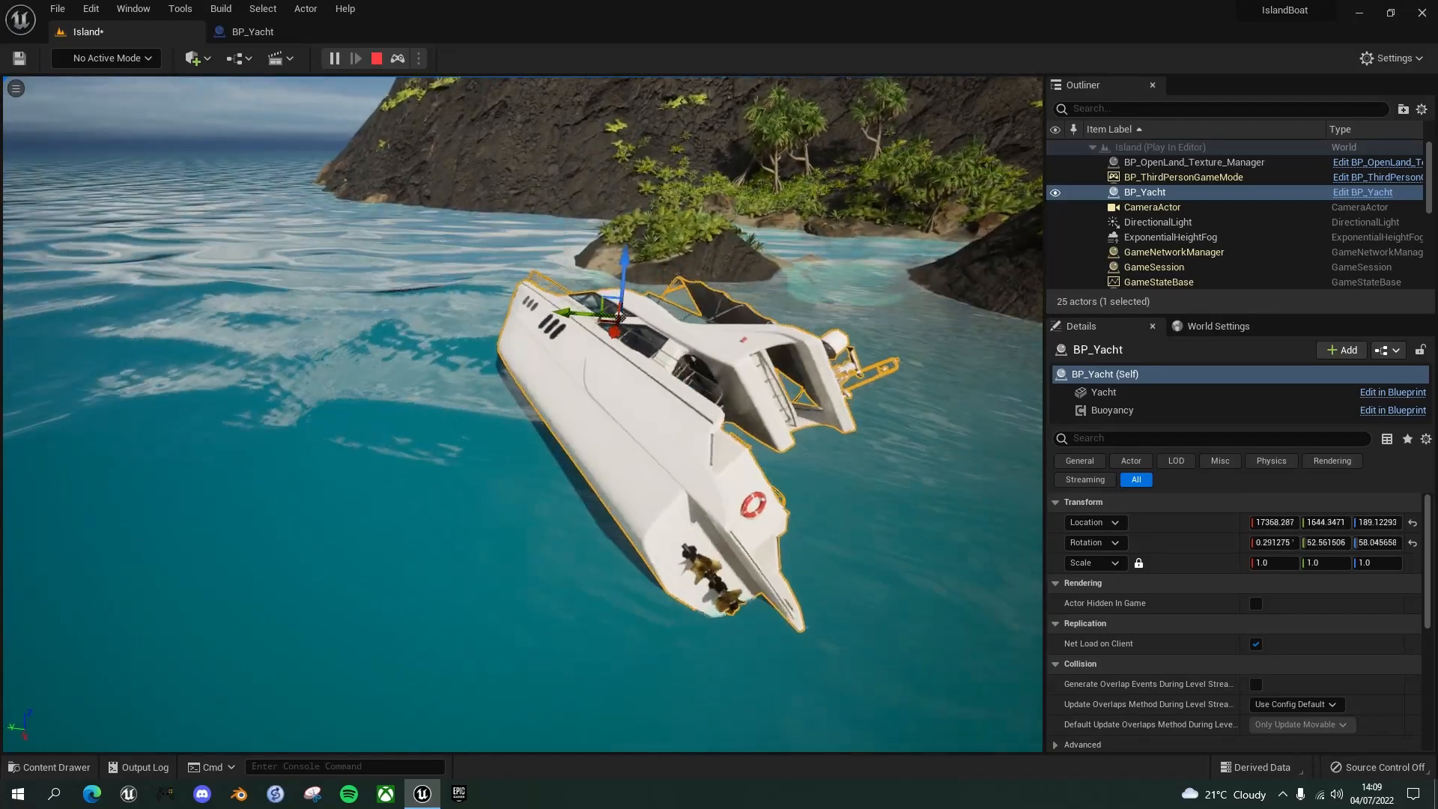
key("a")
right_click_drag(591, 461, 798, 461)
mouse_move(523, 414)
right_mouse_down()
mouse_move(375, 411)
mouse_move(510, 442)
mouse_move(517, 428)
mouse_move(491, 438)
mouse_move(525, 400)
right_mouse_up()
right_click_drag(705, 463, 689, 456)
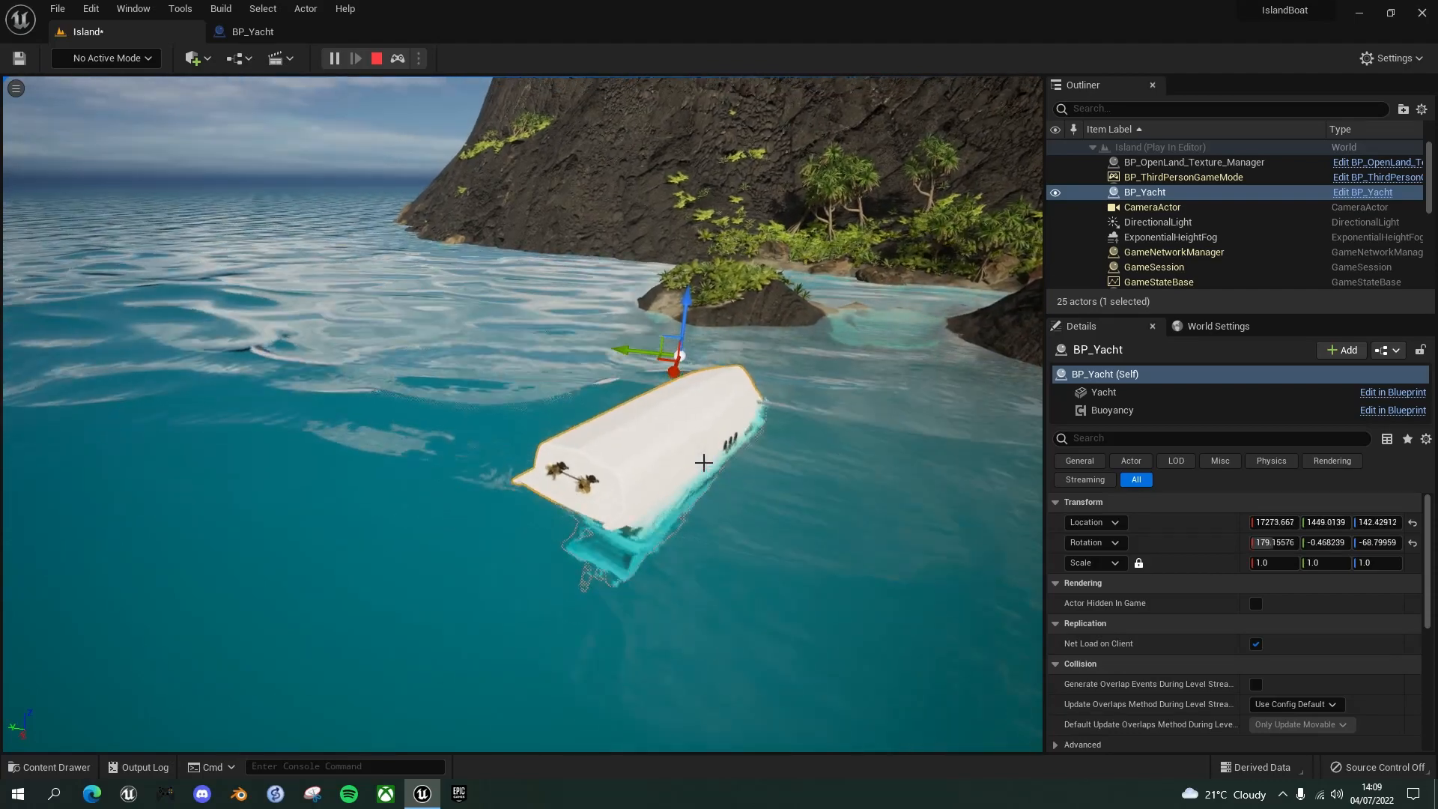
key("Escape")
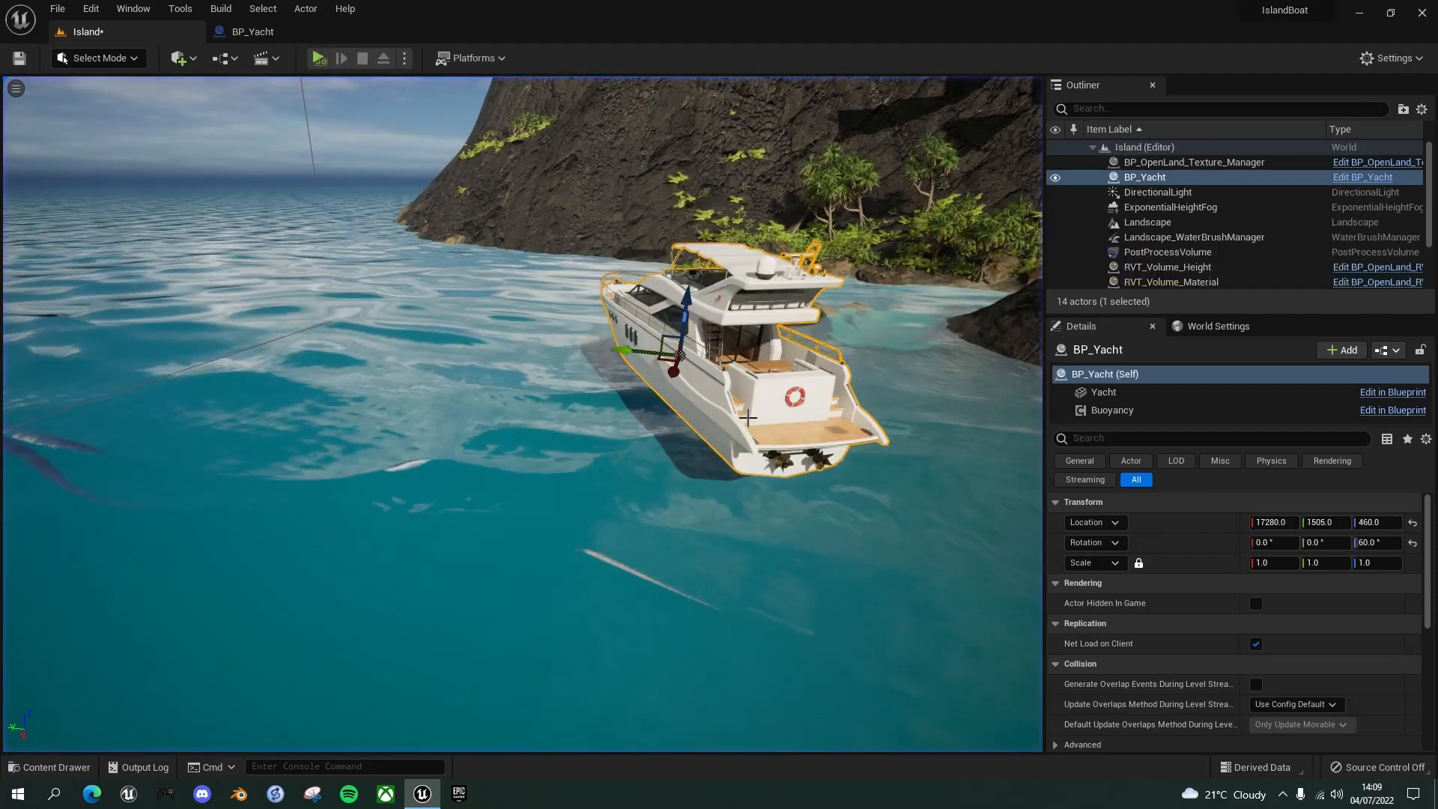
Select the WaterBodyOcean actor and expand its Waves Source down to the Water Waves Asset setting.
right_click_drag(747, 418, 951, 420)
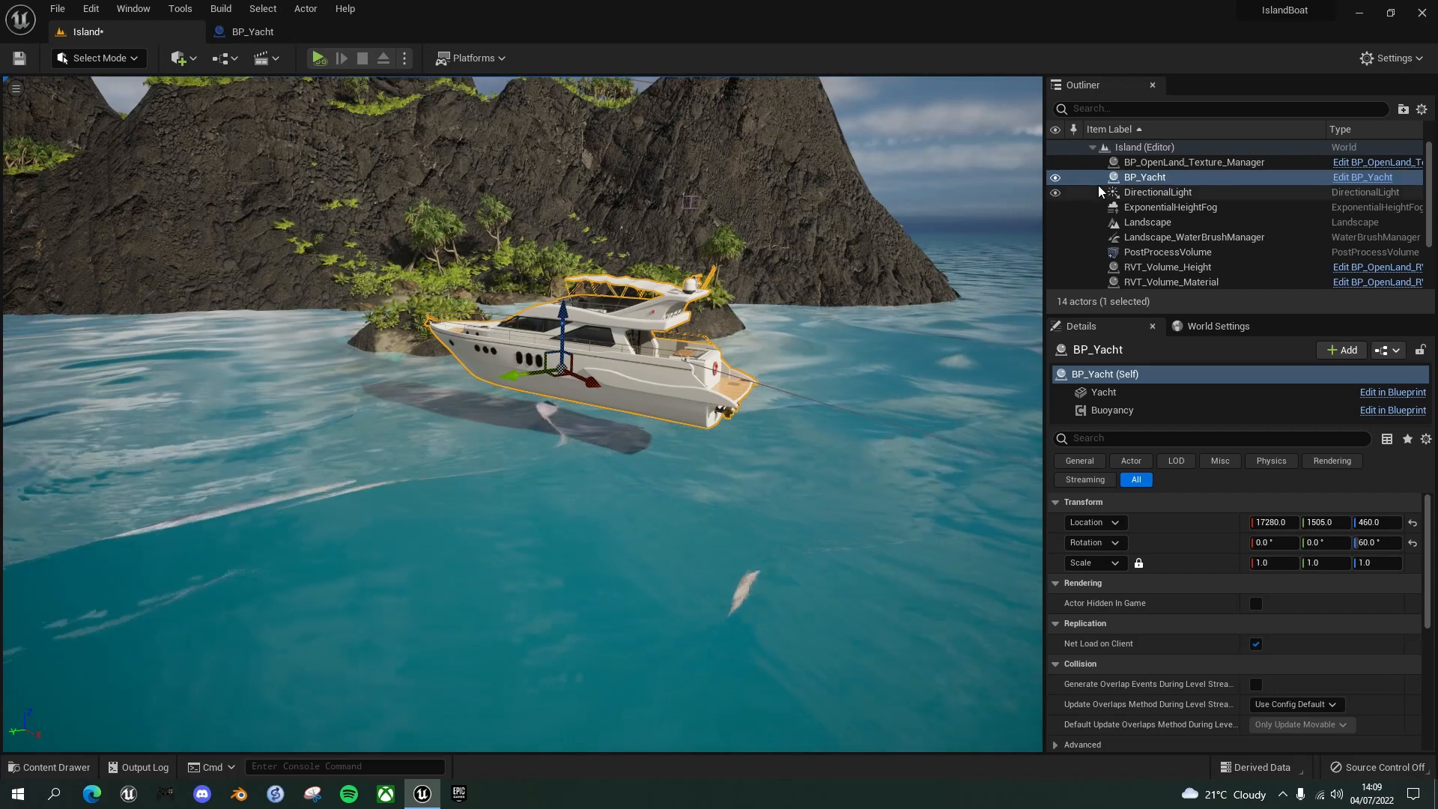
scroll(1106, 182, "down", 3)
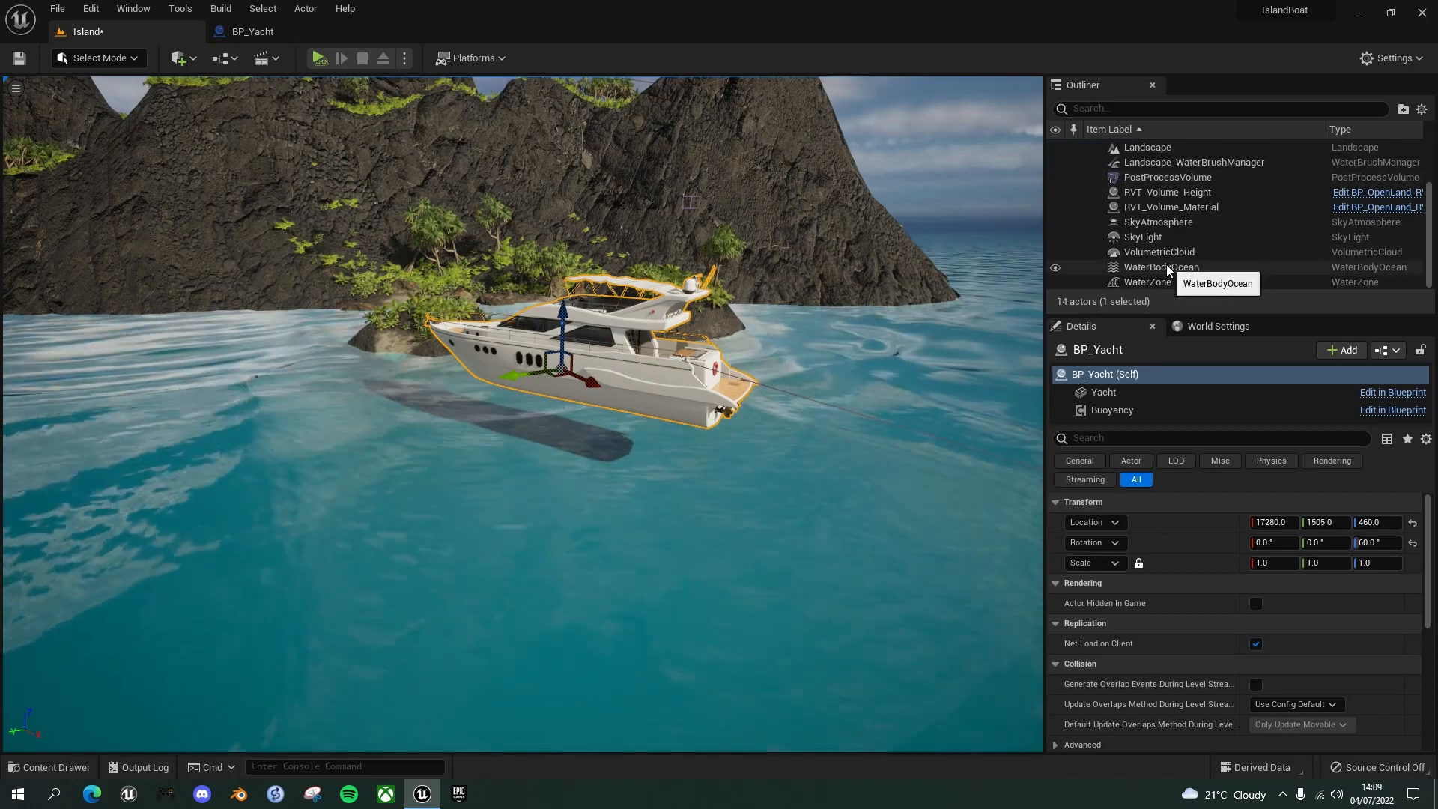
left_click(1166, 266)
scroll(1180, 536, "down", 5)
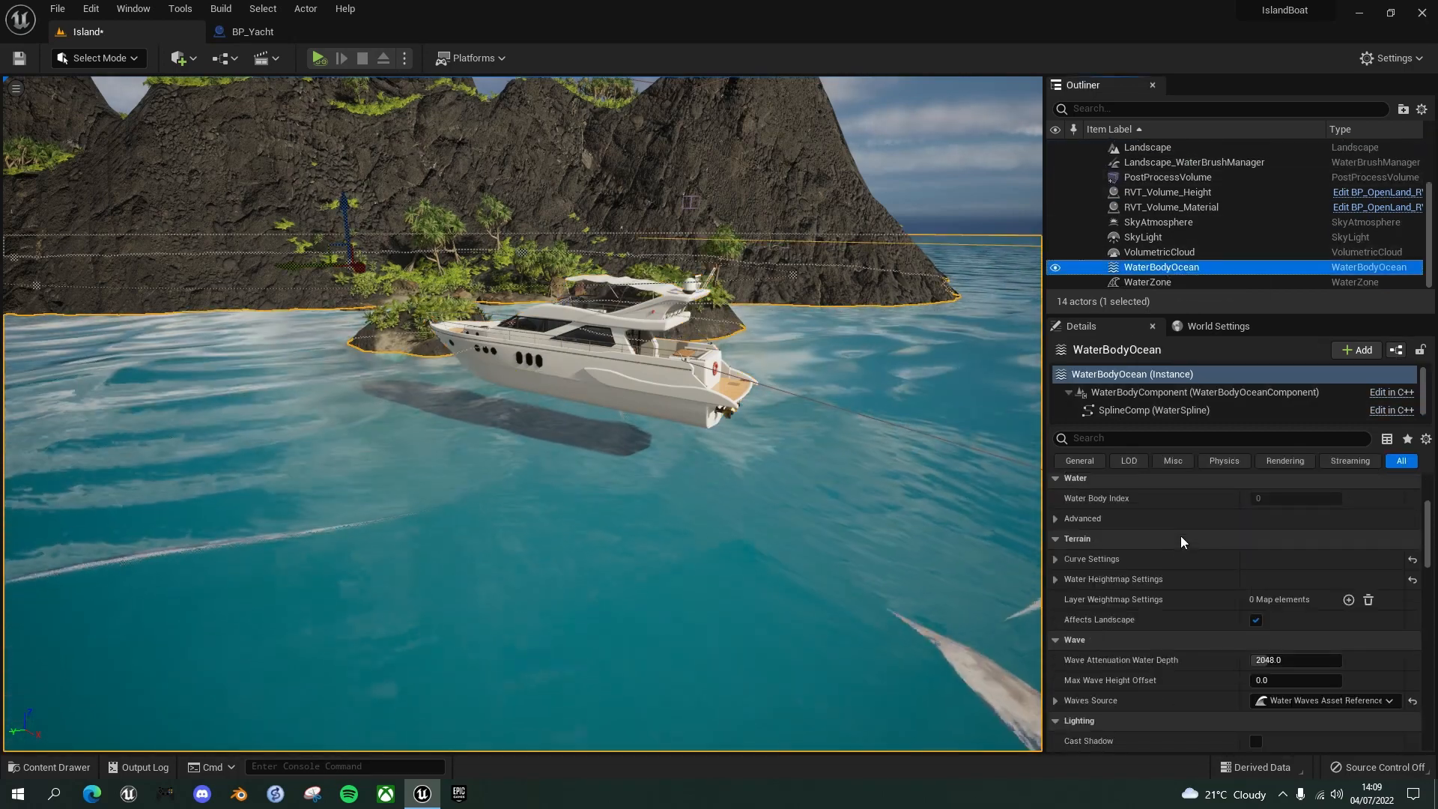
scroll(1180, 536, "down", 1)
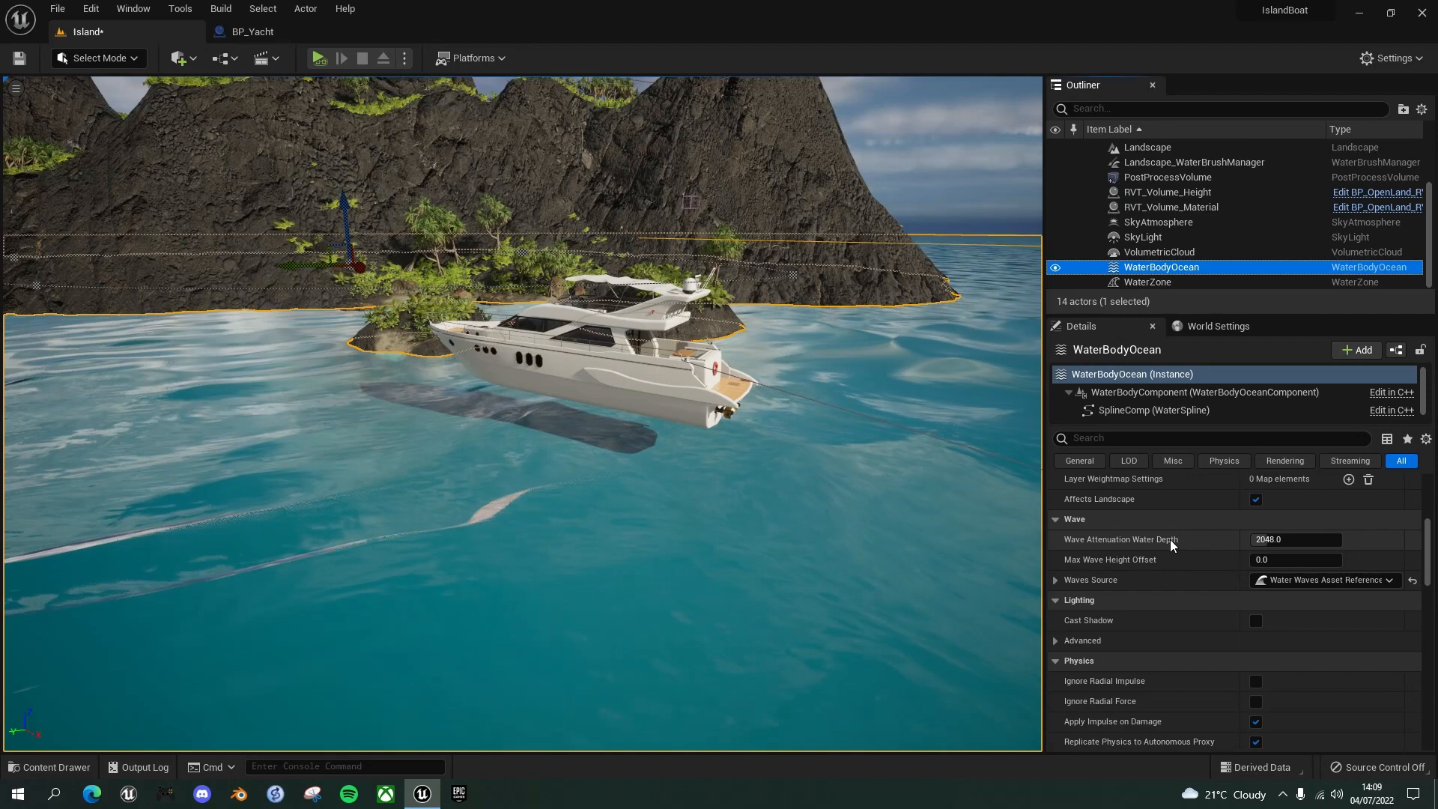
left_click(1055, 580)
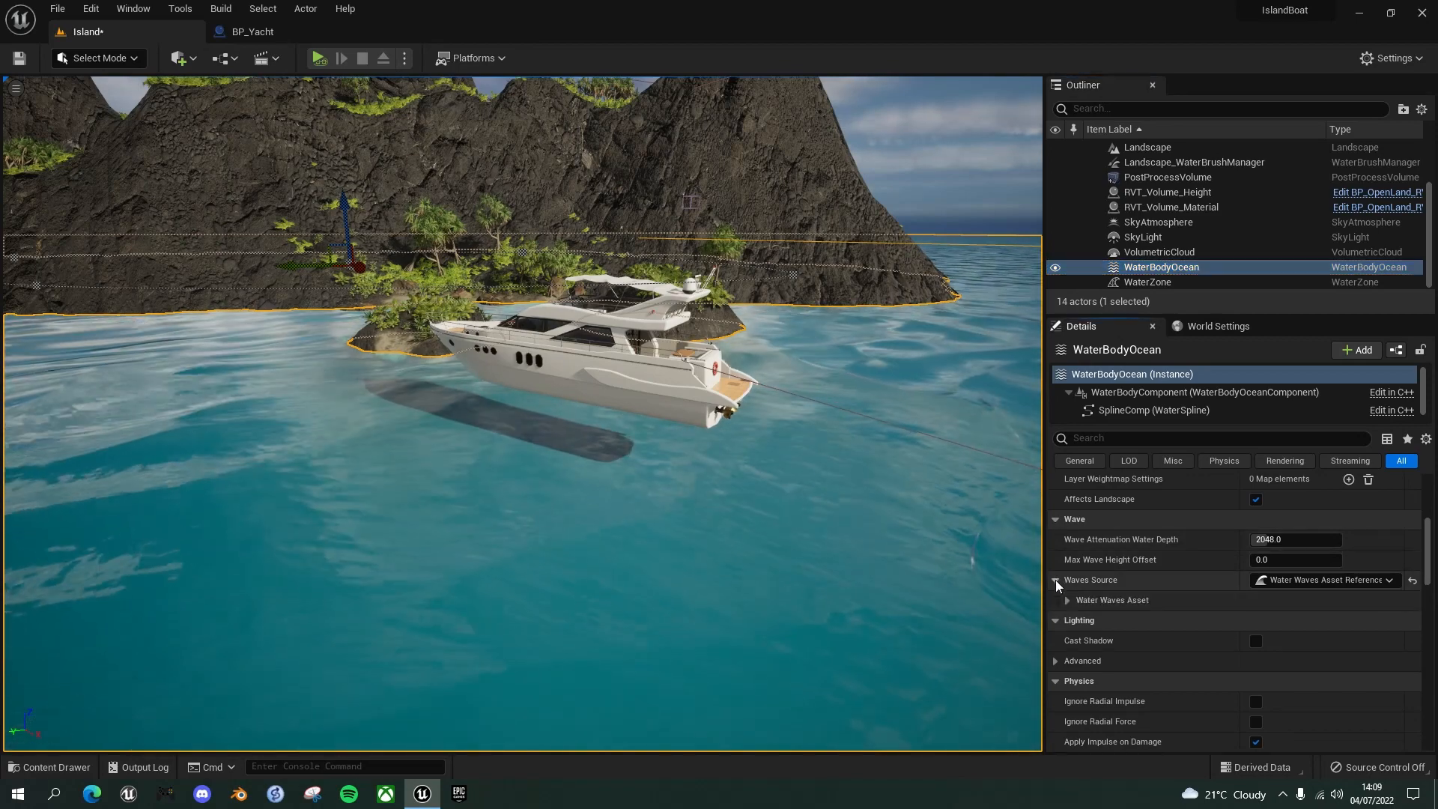
left_click(1067, 600)
scroll(1108, 567, "down", 2)
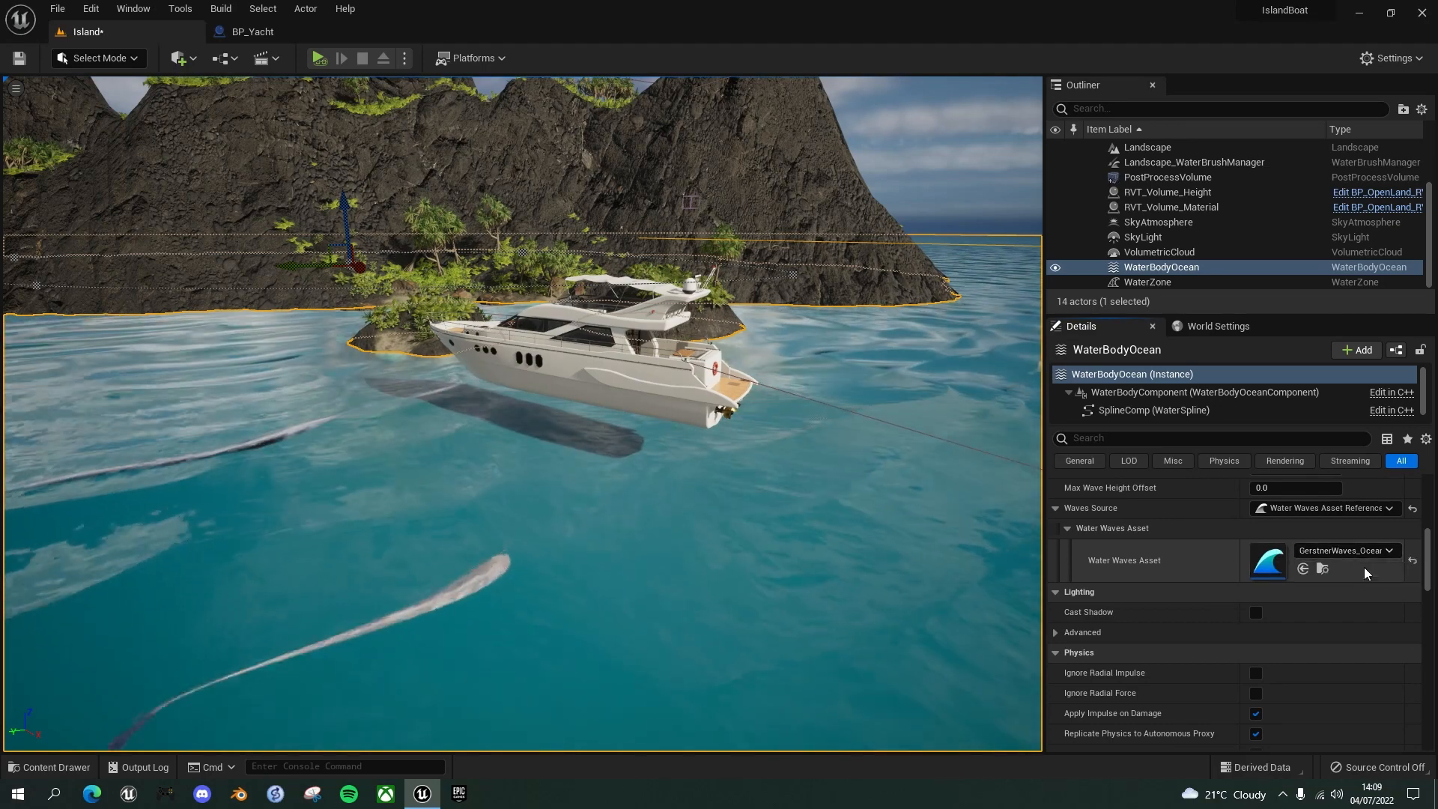
Look up the available wave assets in the Waves folder and set the ocean's Water Waves Asset to GerstnerWaves_Ocean1.
left_click(1323, 569)
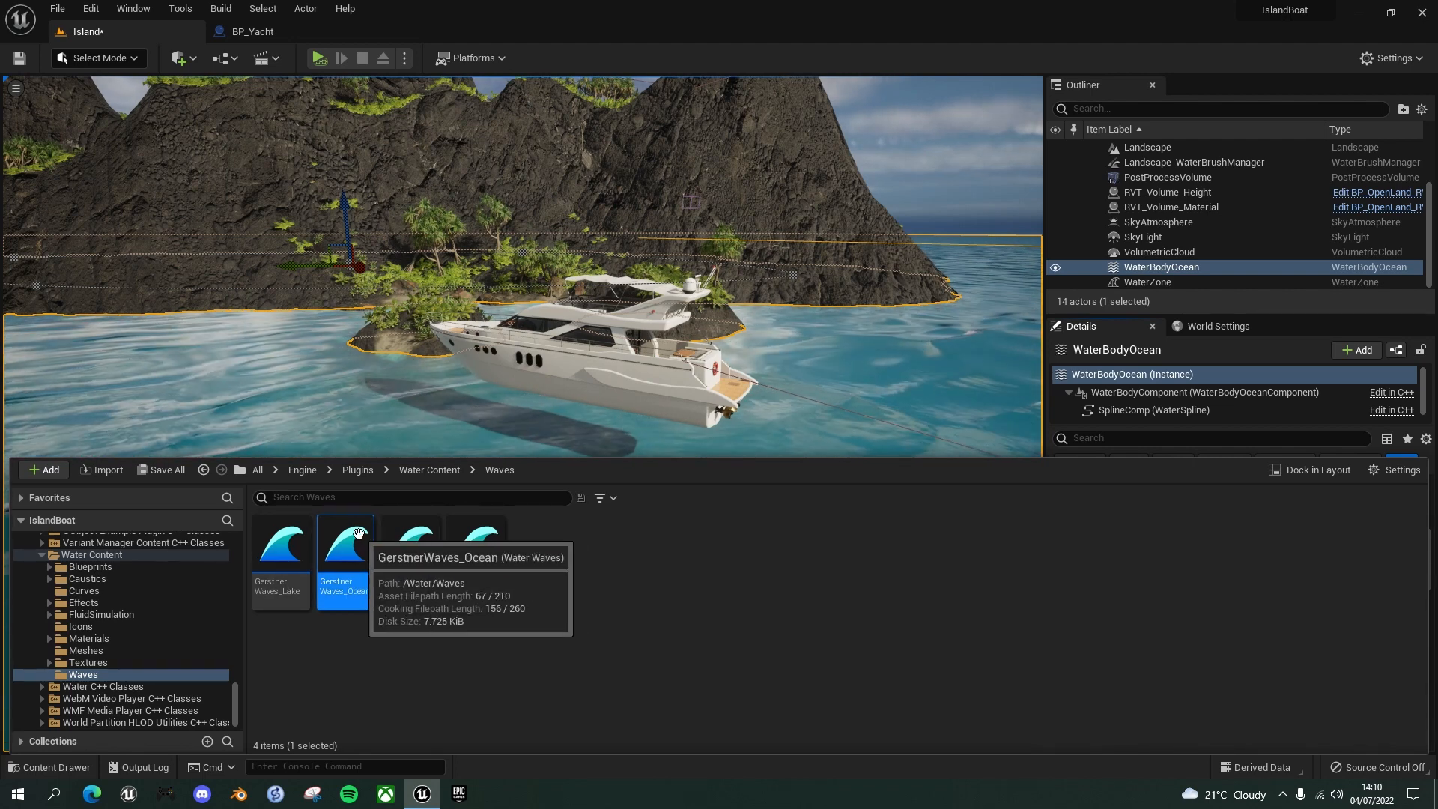
left_click(412, 546)
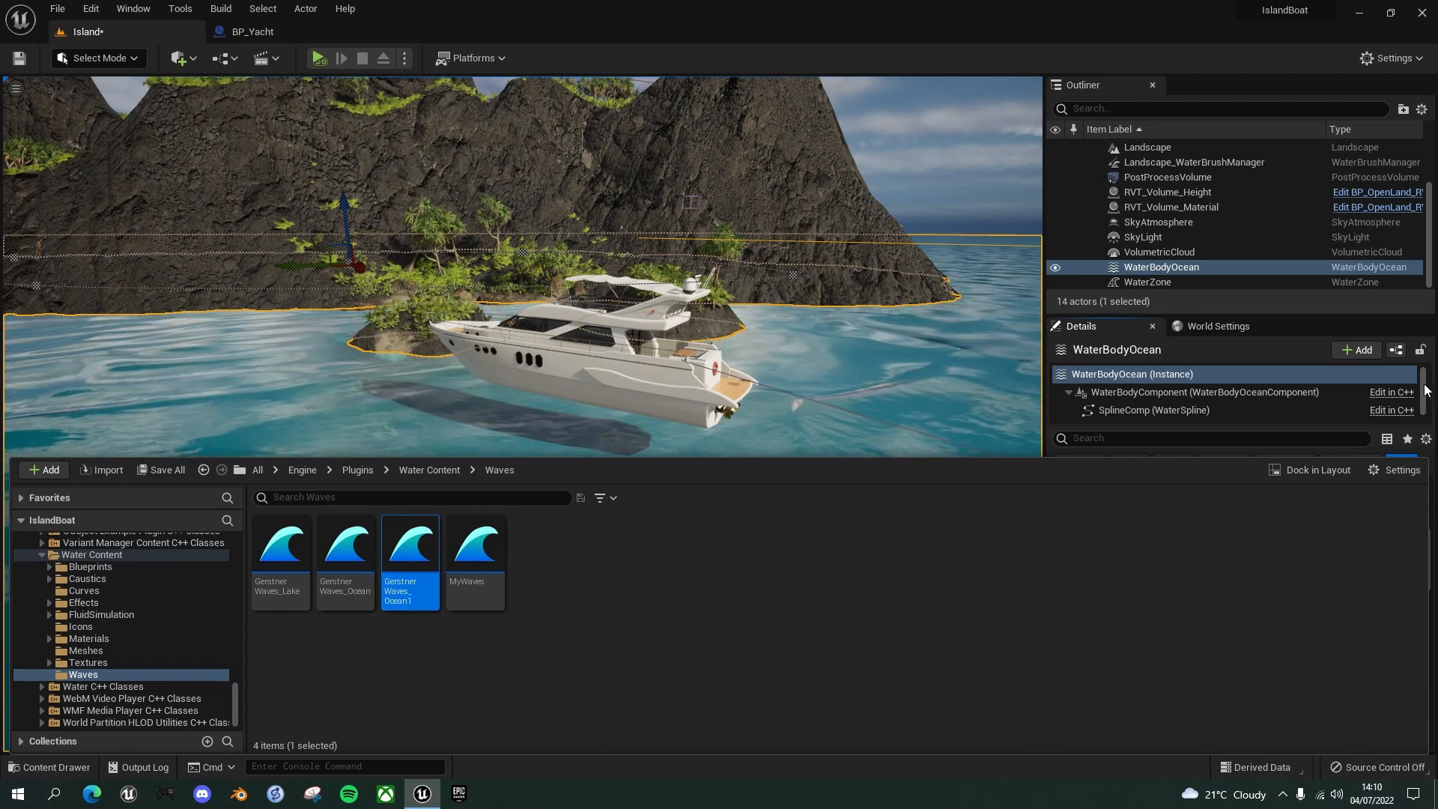
key("ctrl+space")
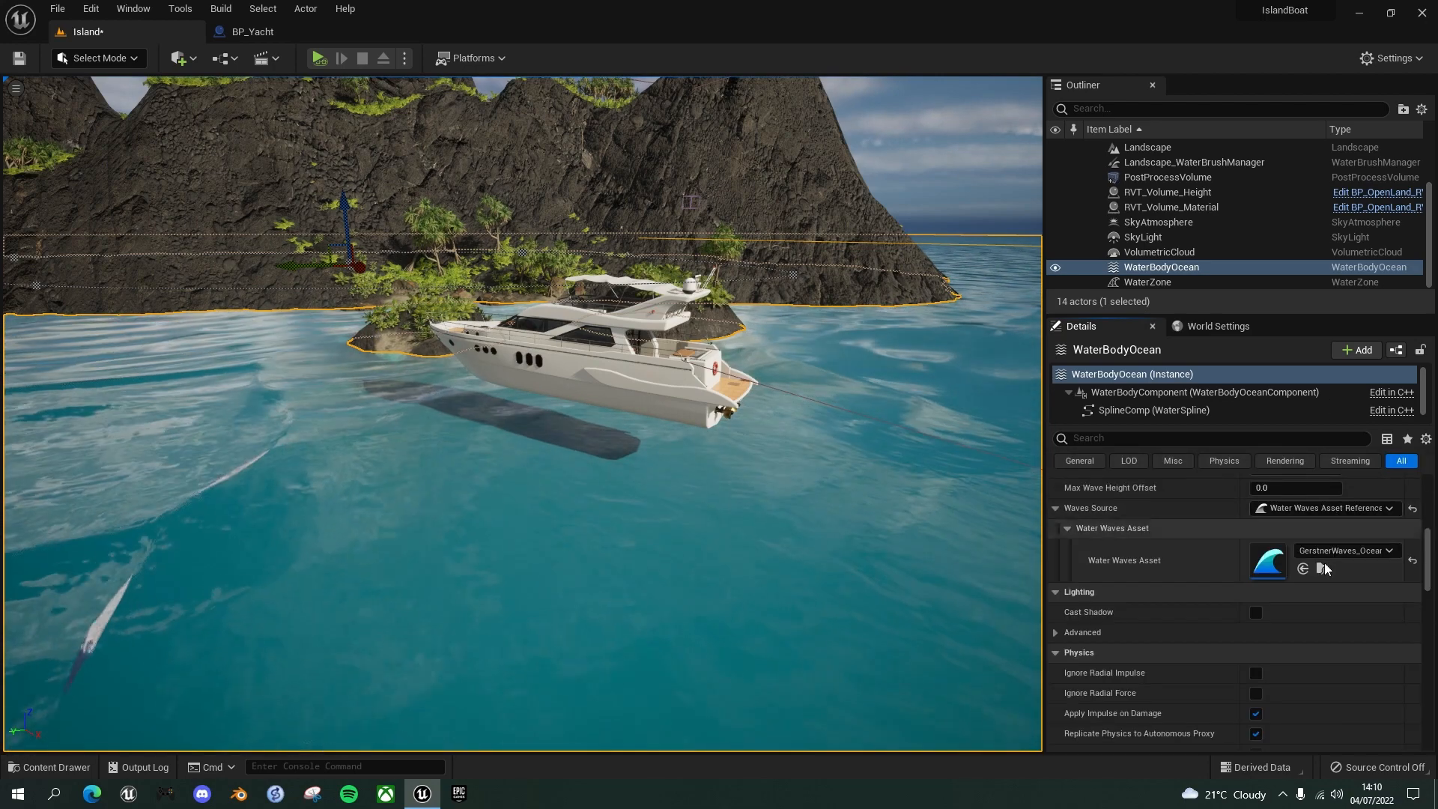
left_click(1390, 552)
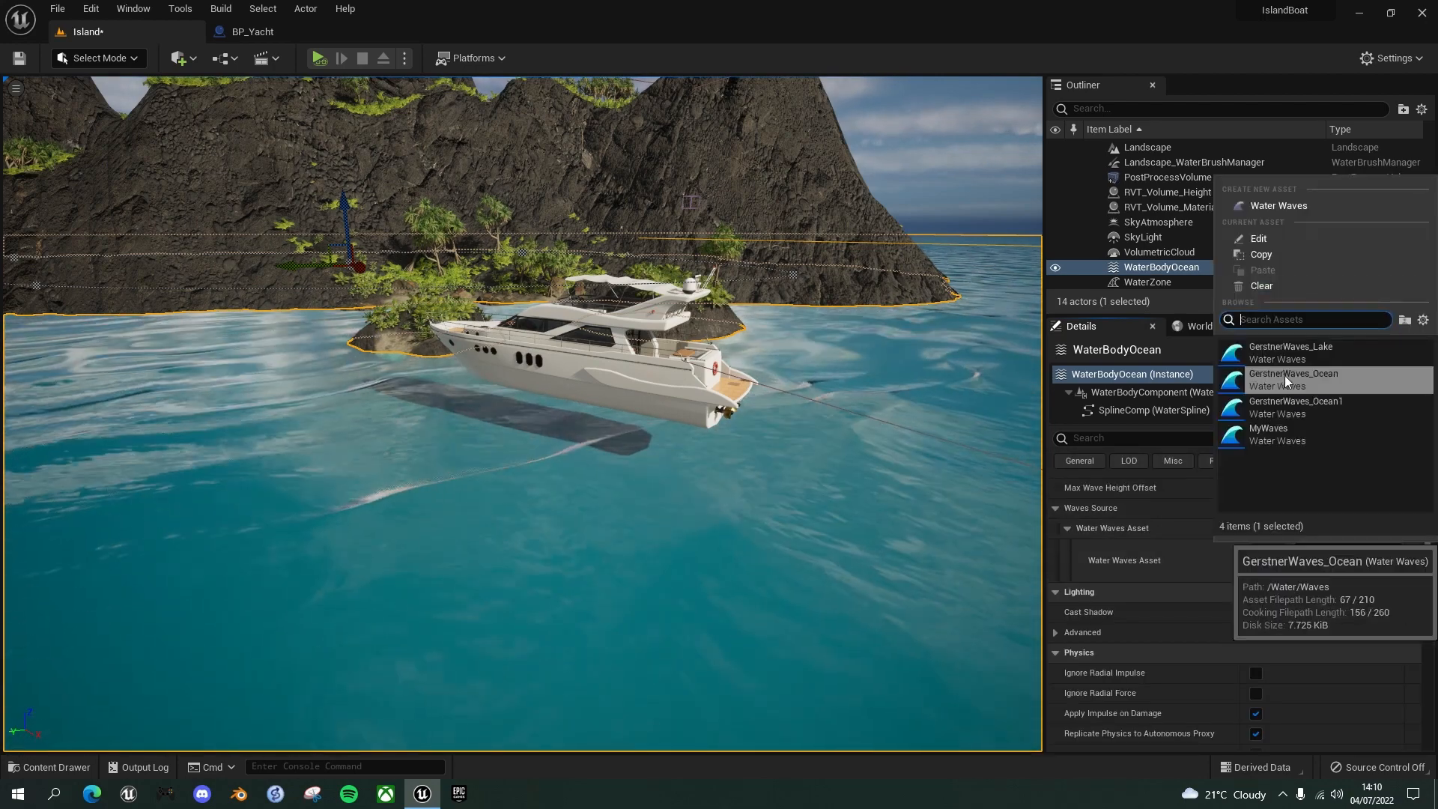
left_click(1291, 406)
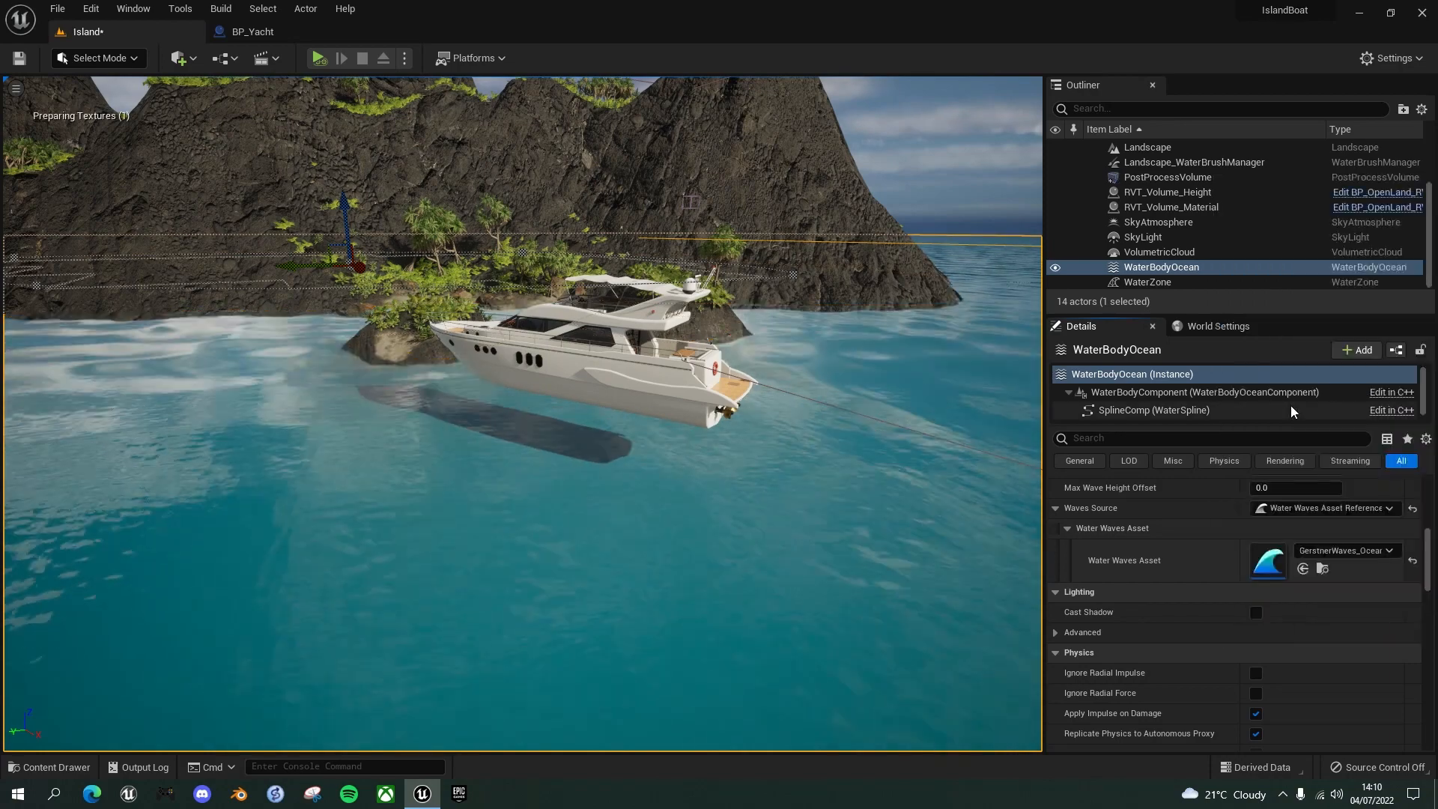
Open the GerstnerWaves_Ocean1 asset and expand its Waves Source down to the Gerstner Wave Generator groups.
left_click(1322, 569)
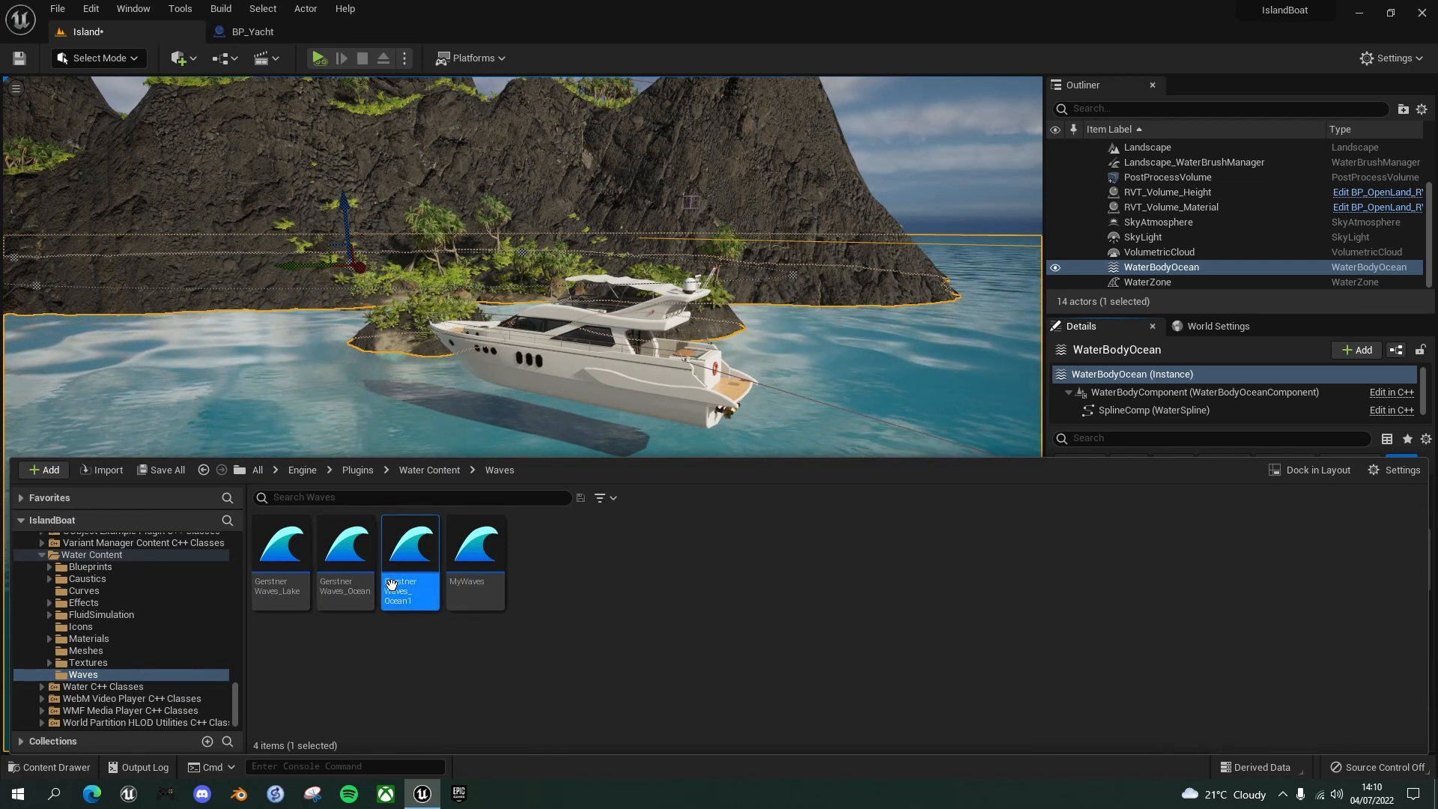
double_click(408, 550)
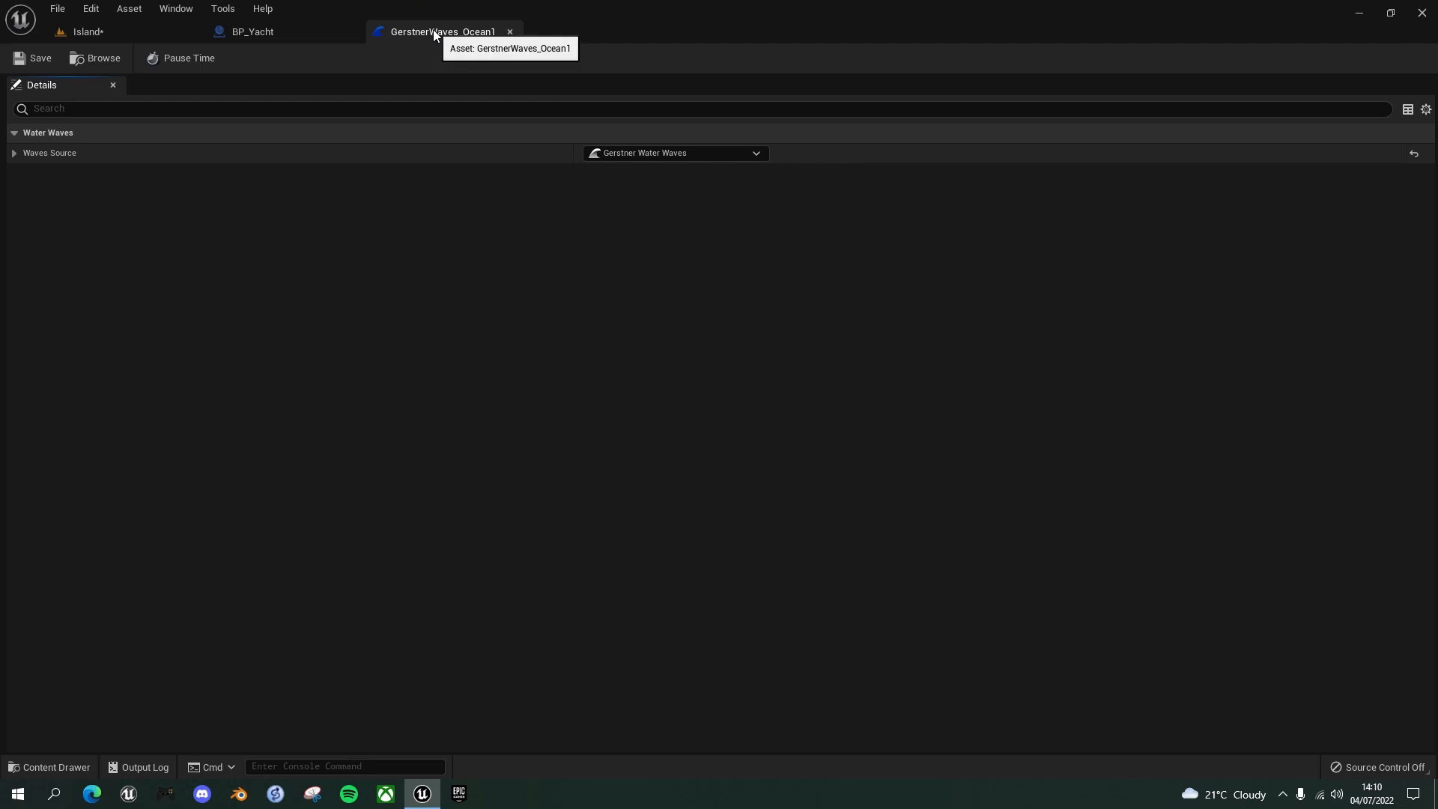
left_click(14, 154)
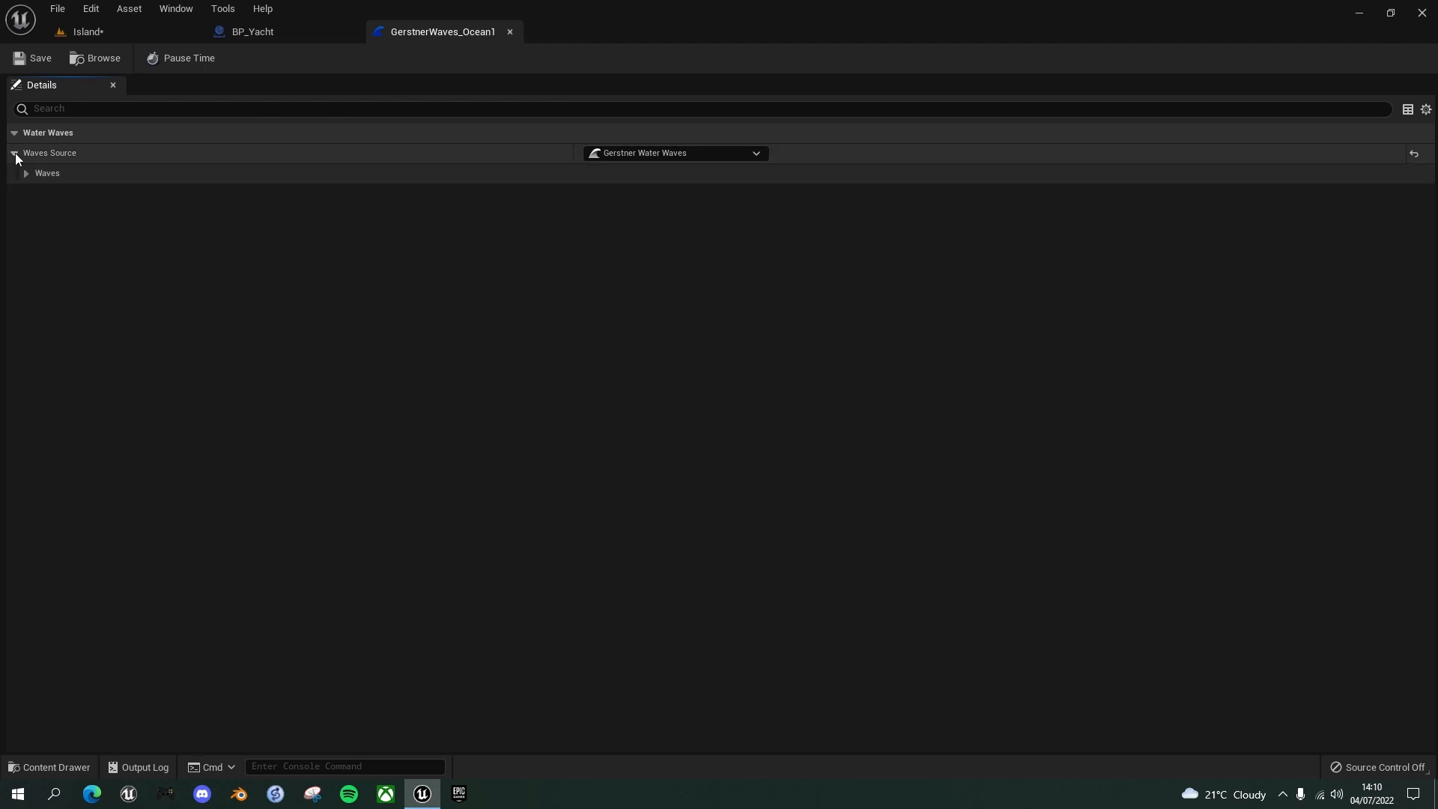
left_click(26, 172)
left_click(25, 172)
left_click(30, 177)
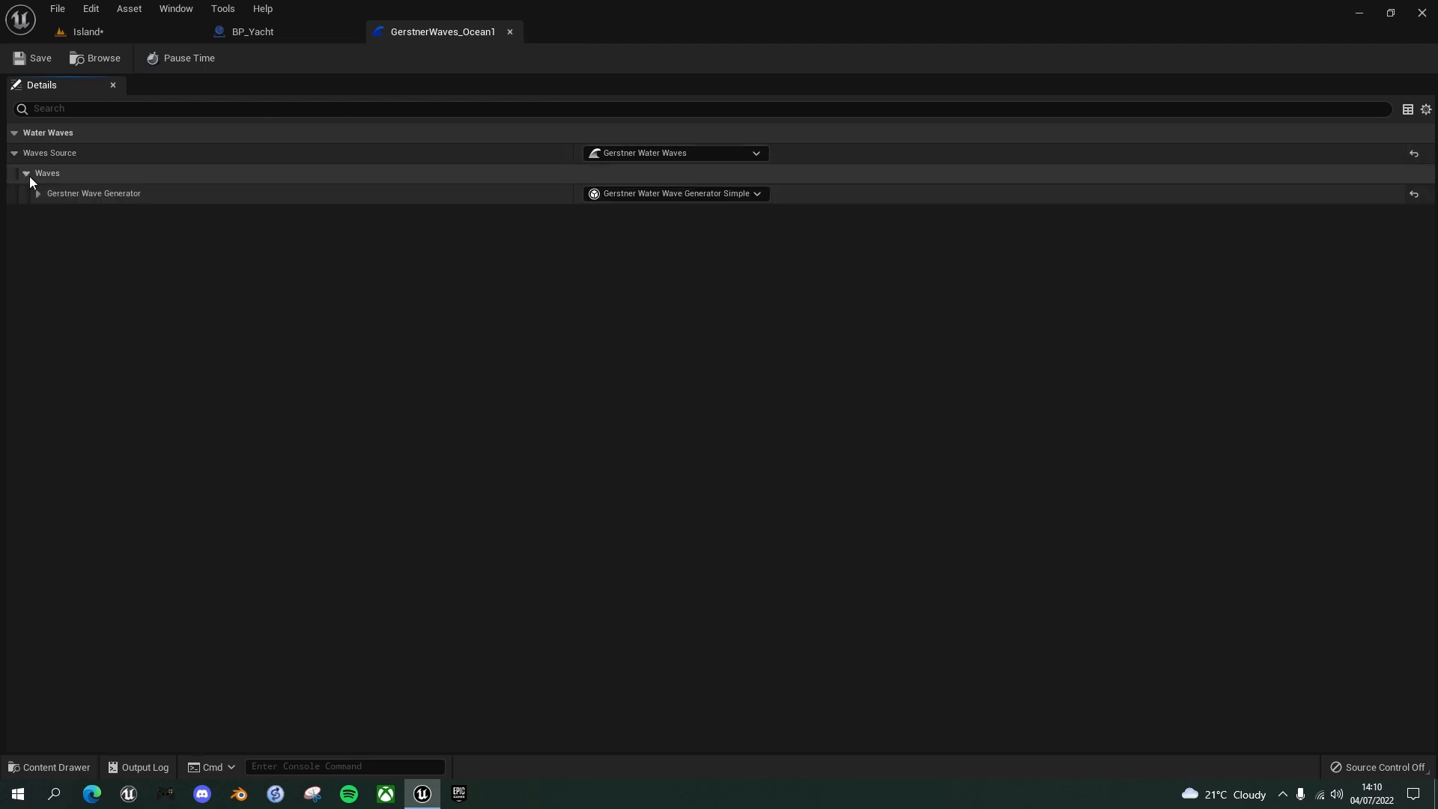
left_click(39, 194)
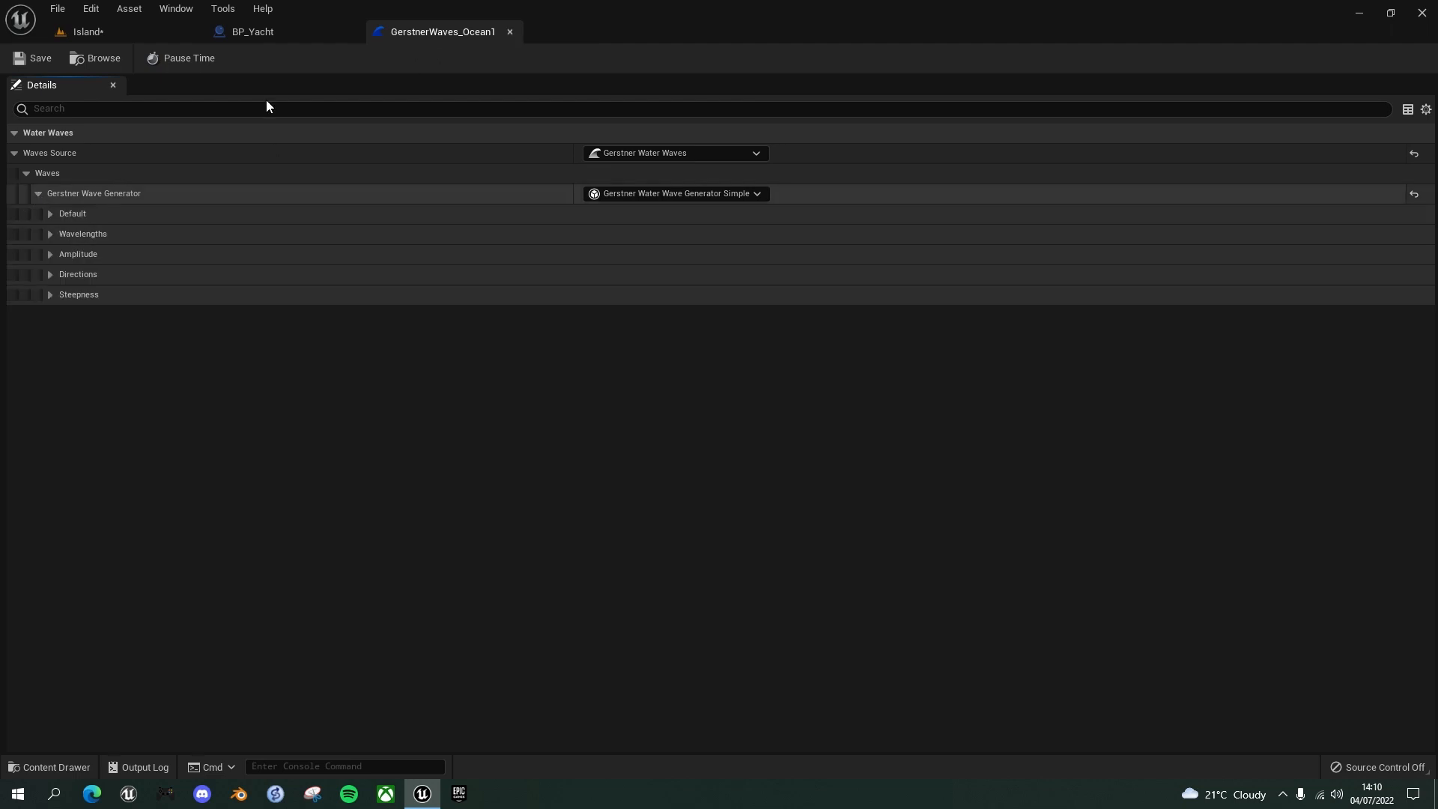
Detach GerstnerWaves_Ocean1 into its own narrow window placed side by side with a wider main editor window.
left_click_drag(454, 32, 694, 168)
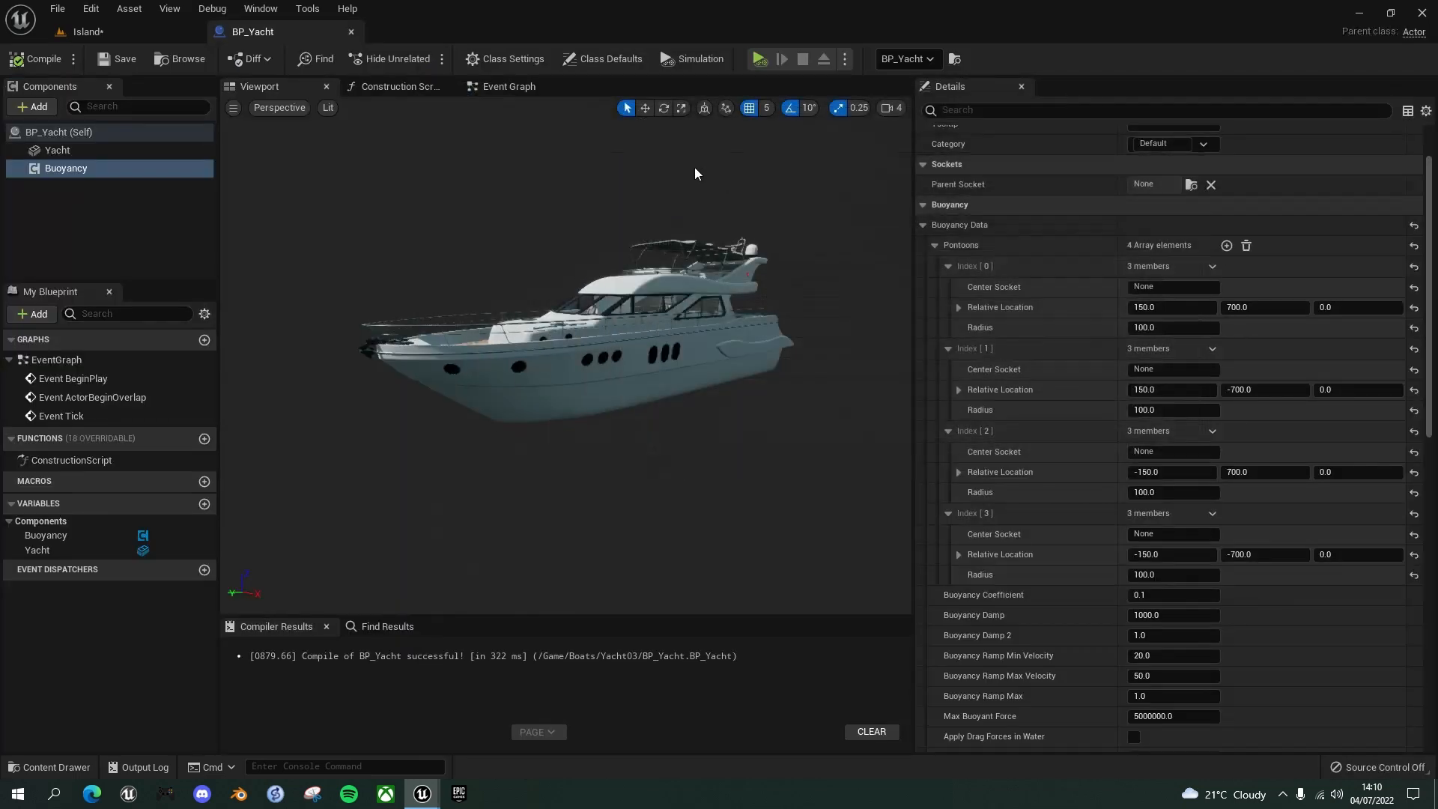
key("super+Right")
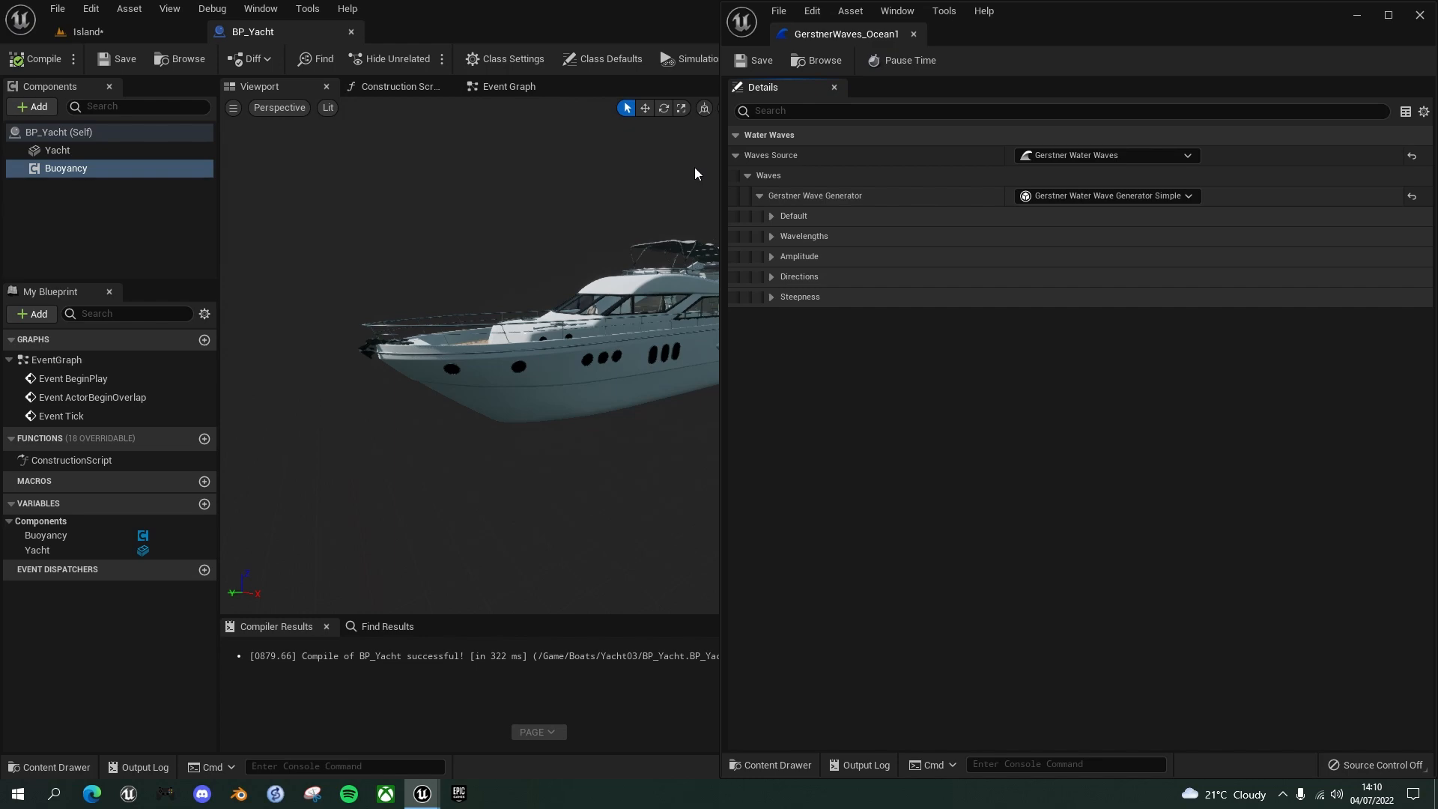
left_click(694, 168)
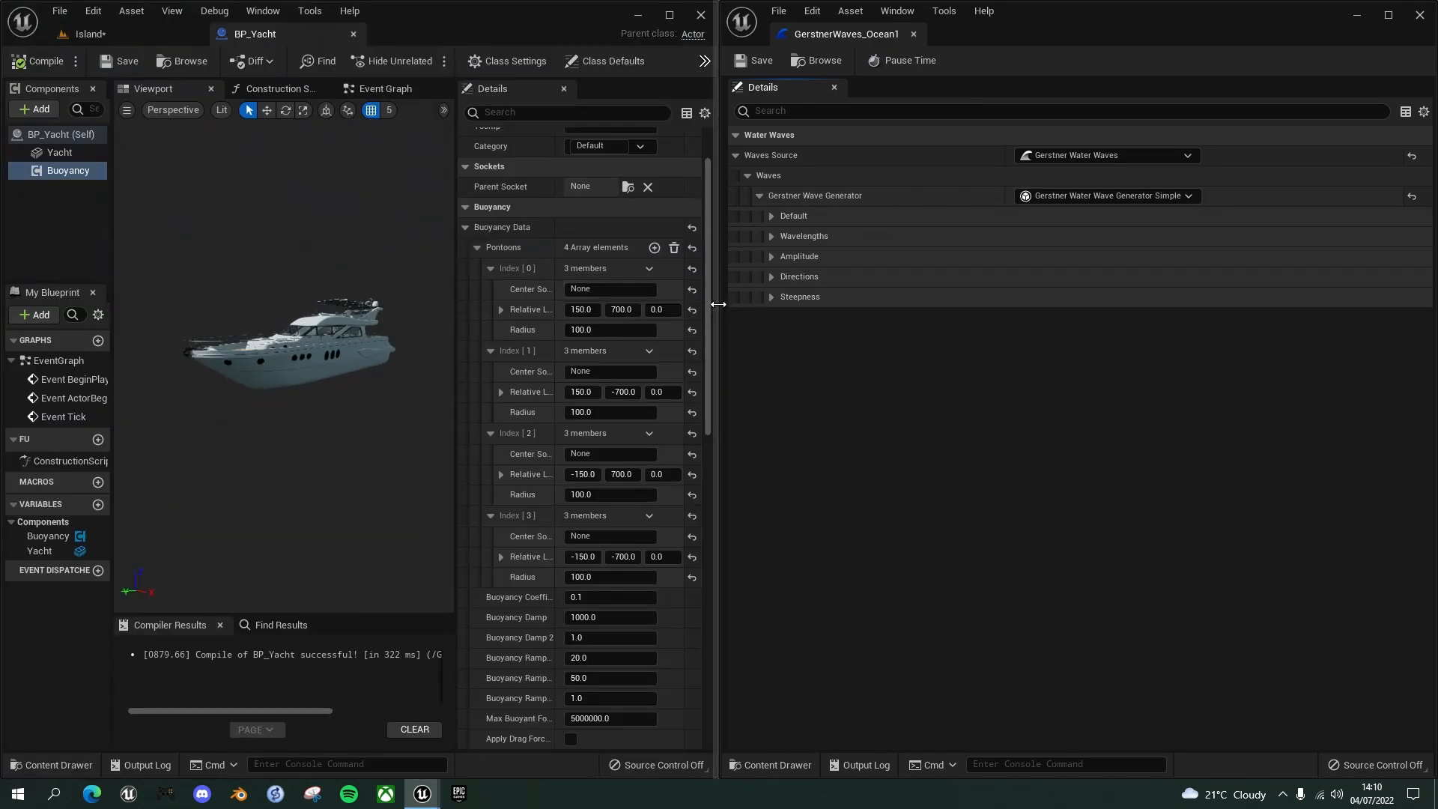
left_click_drag(719, 304, 1214, 334)
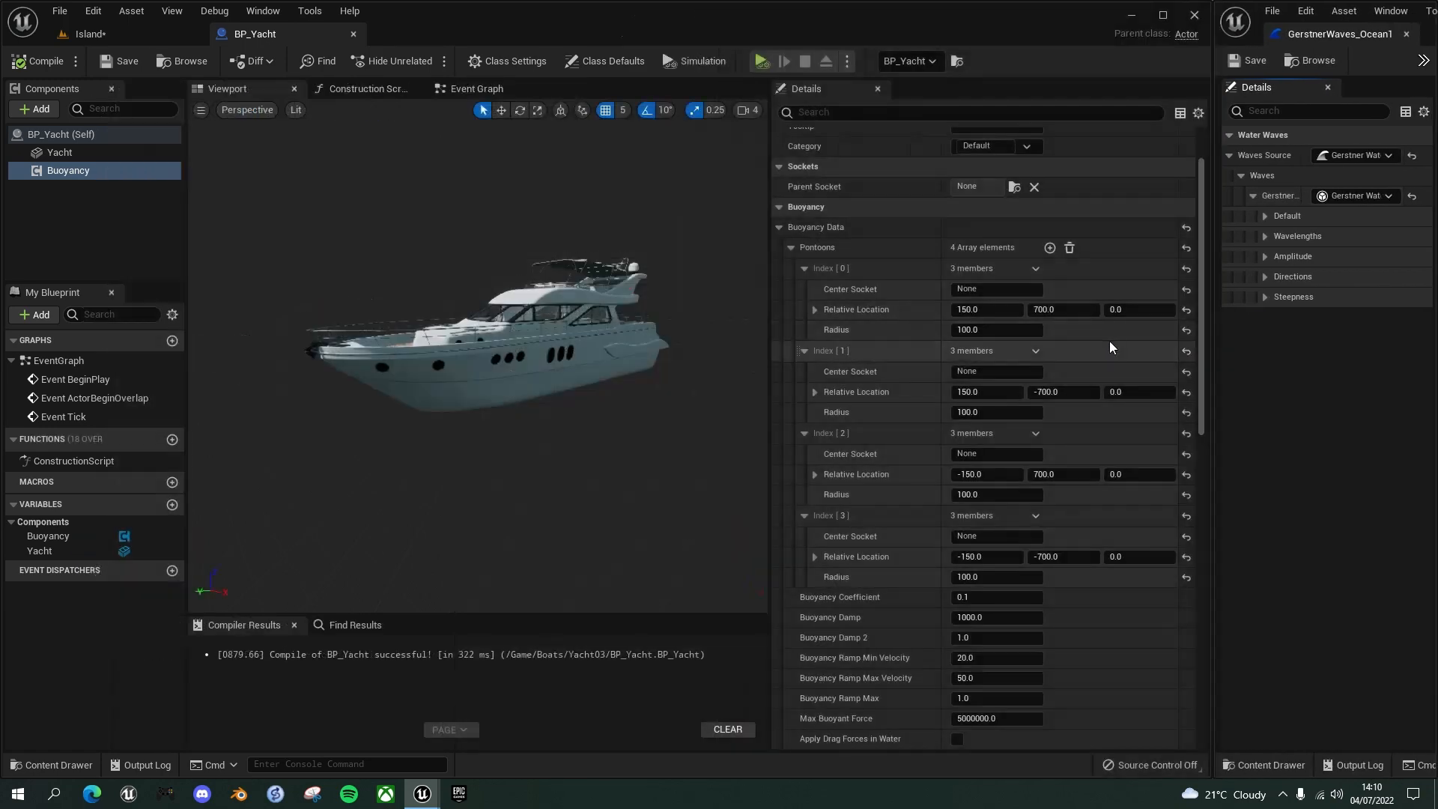
Expand the Default, Wavelengths, Amplitude, Directions and Steepness groups, make their names and values readable, and show the Island level beside them.
left_click(1265, 216)
left_click(1262, 298)
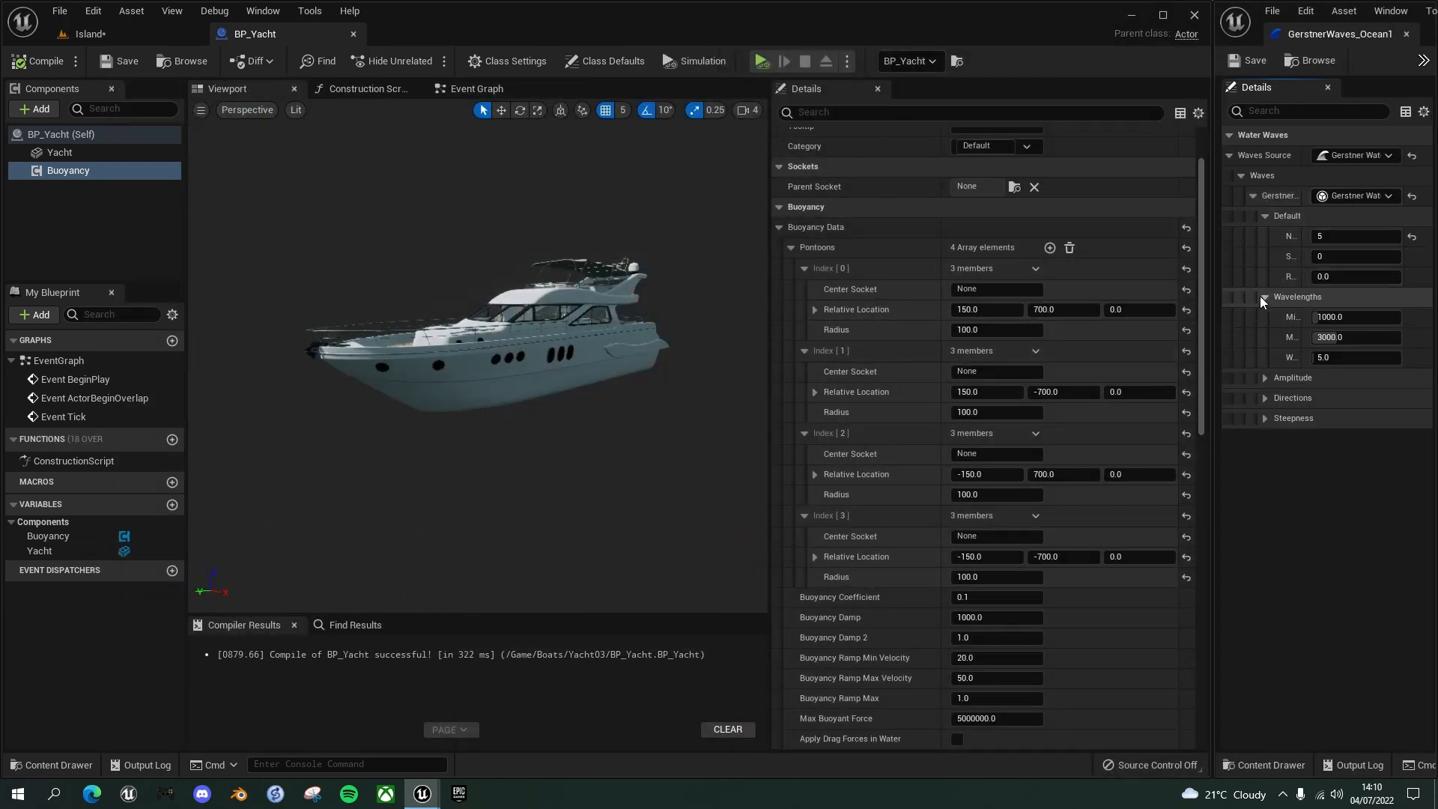
left_click(1264, 378)
left_click(1265, 459)
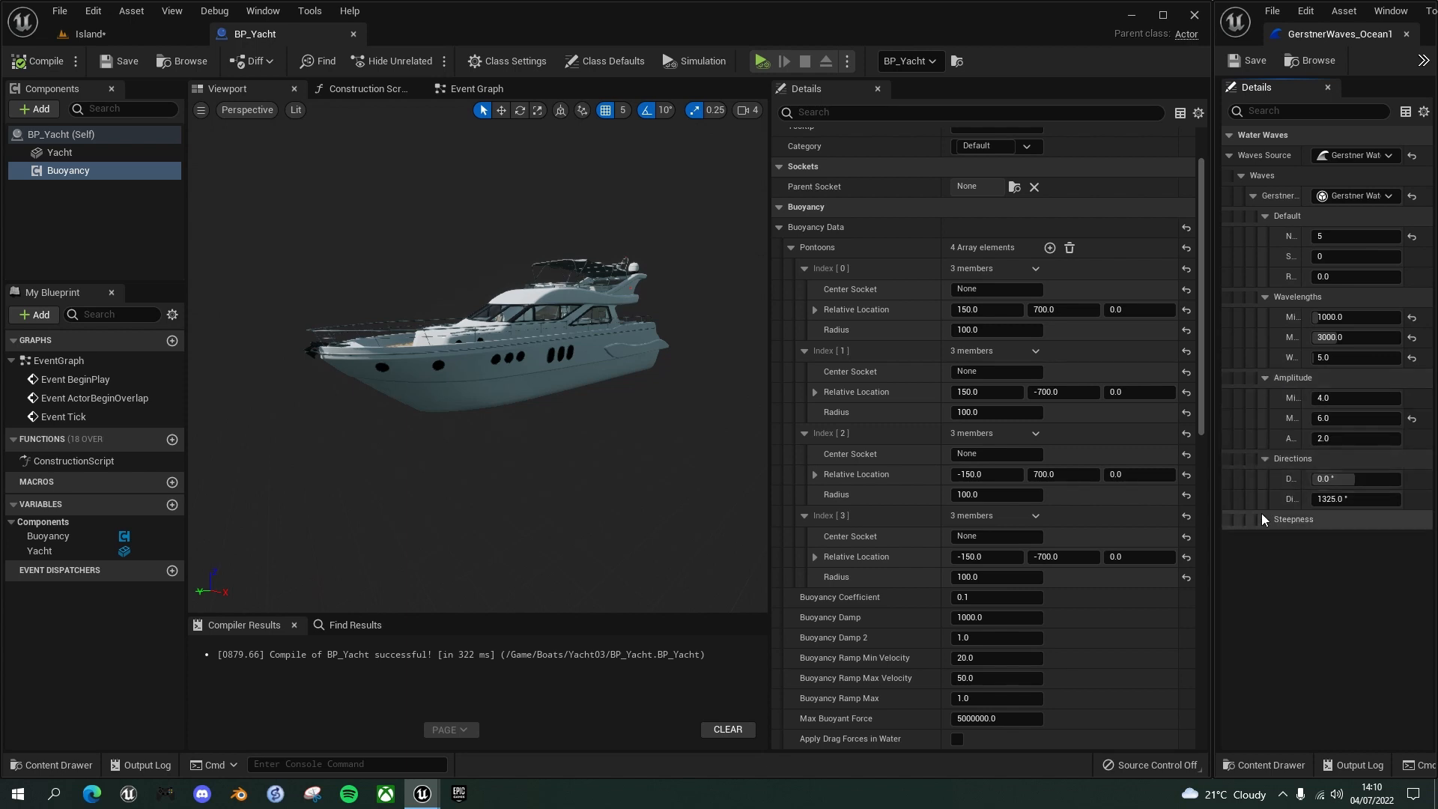
left_click(1264, 518)
left_click_drag(1300, 251, 1343, 252)
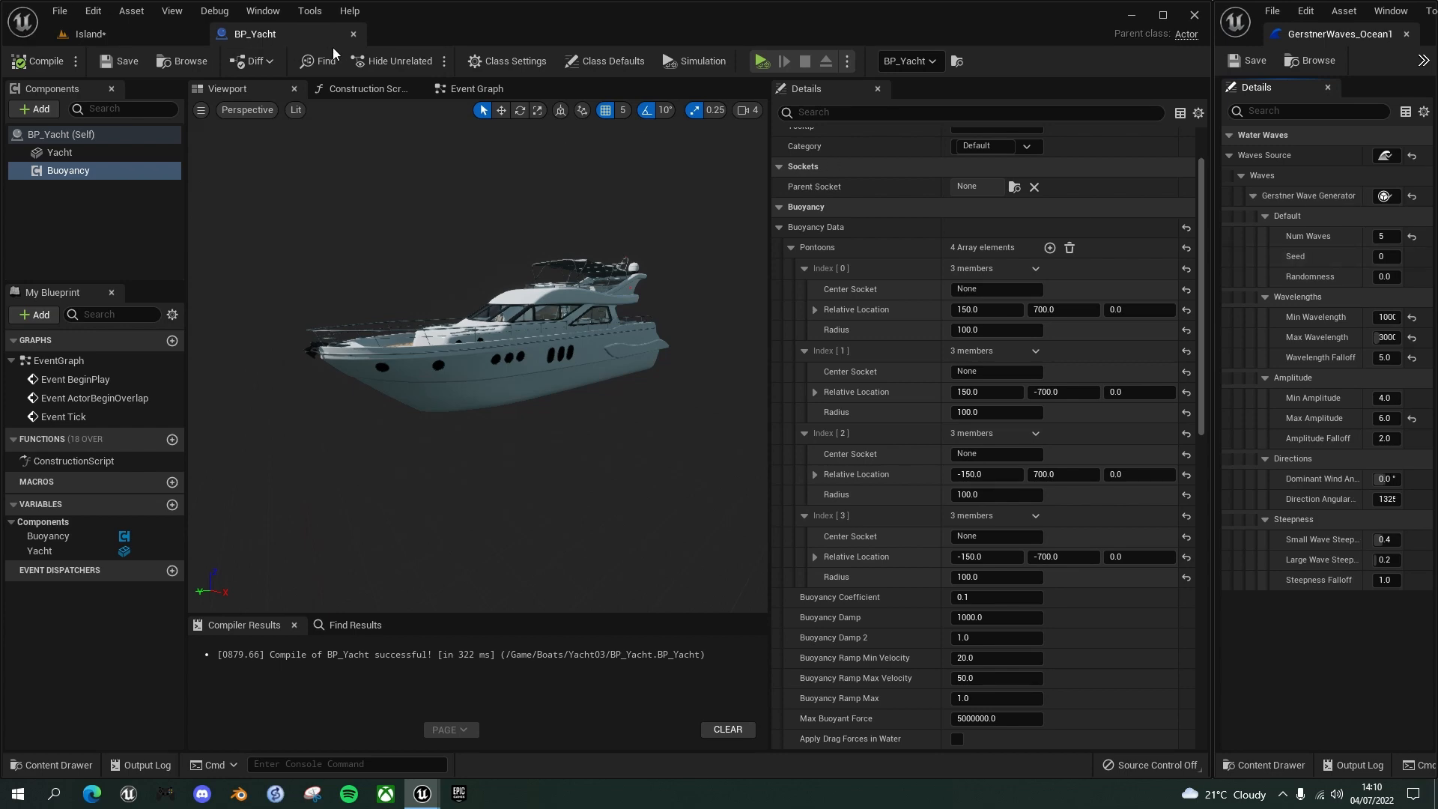
left_click(156, 38)
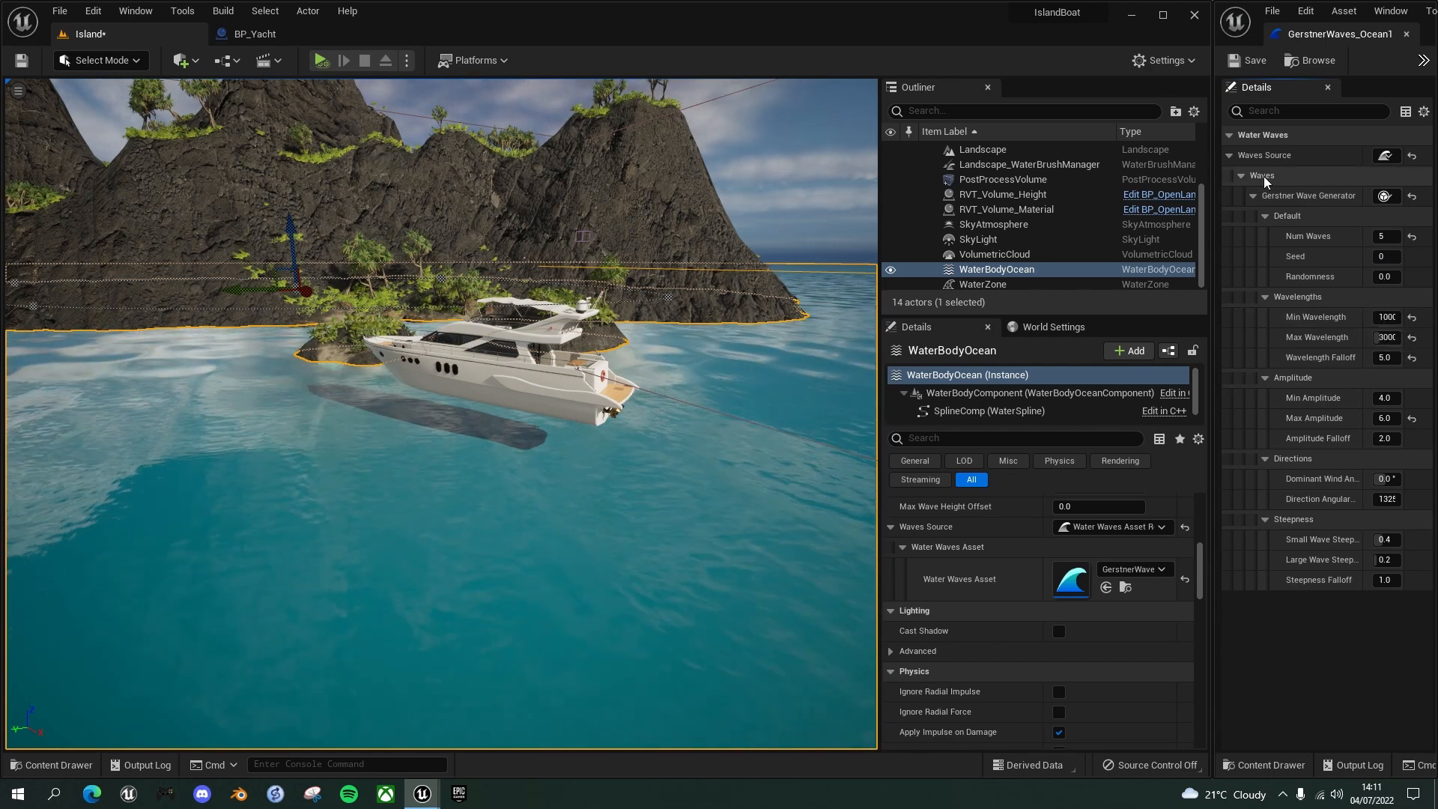
left_click_drag(1212, 202, 1202, 204)
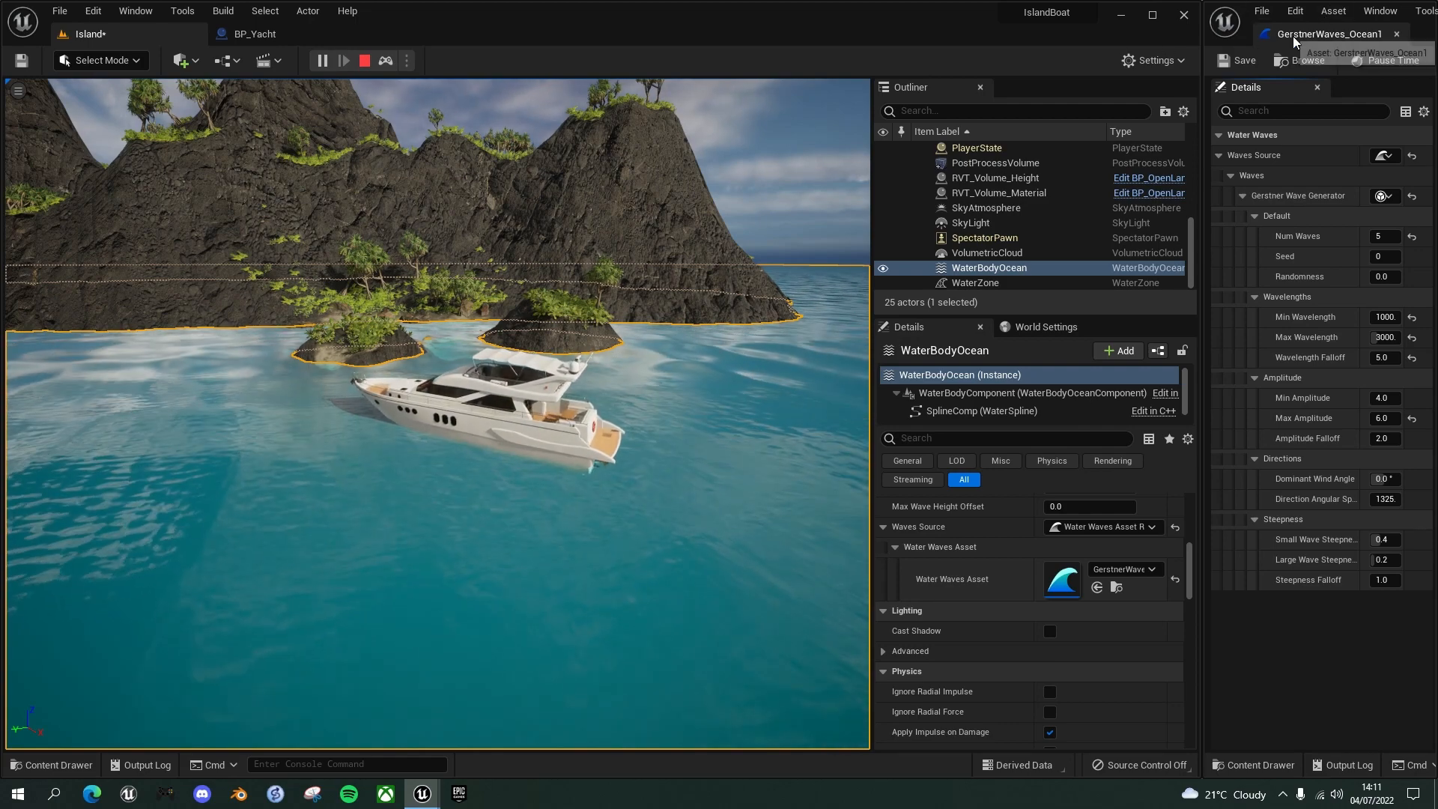
Close the GerstnerWaves_Ocean1 window, maximize the main editor and examine the simulated yacht floating from its stern.
left_click(1396, 33)
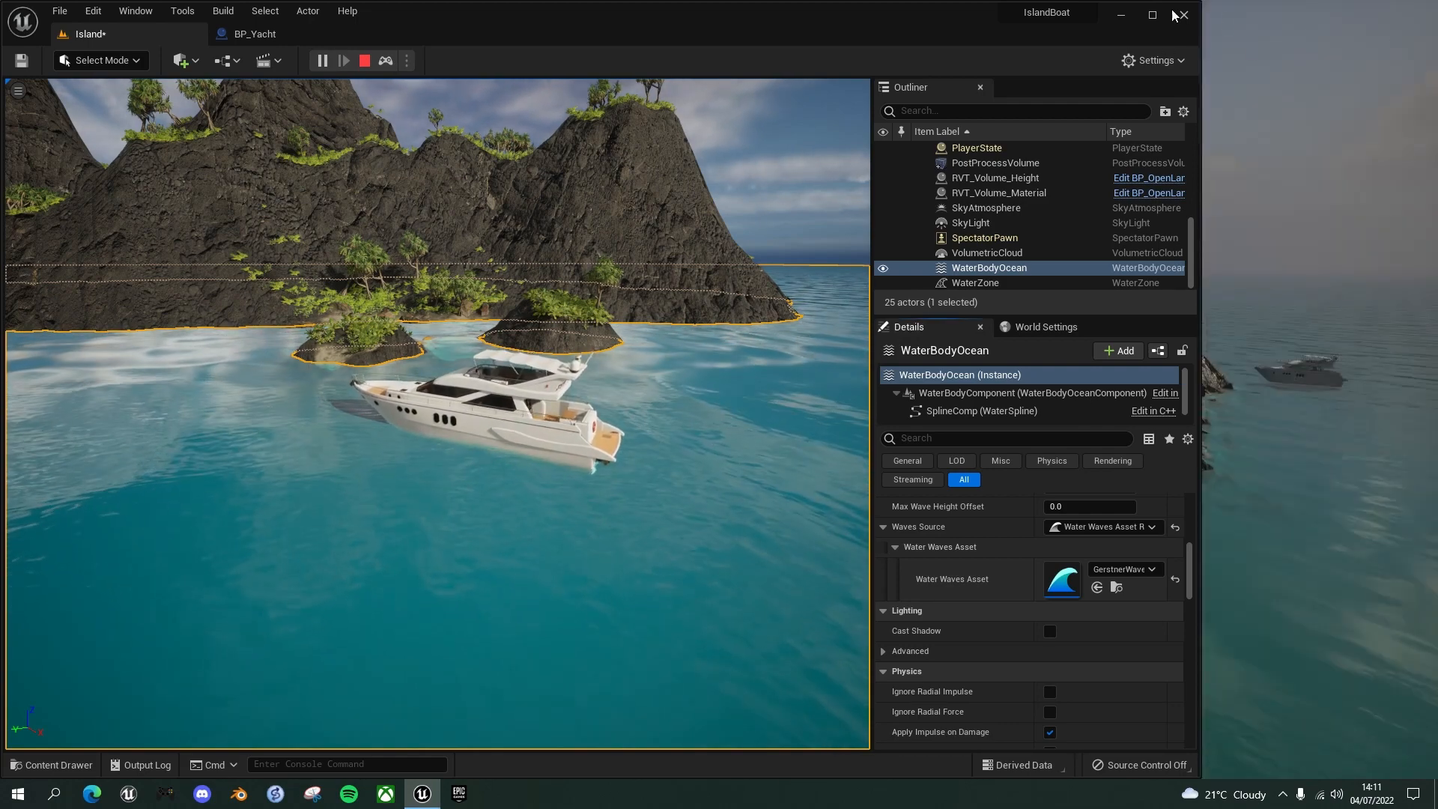
left_click(1153, 15)
right_click_drag(844, 334, 723, 344)
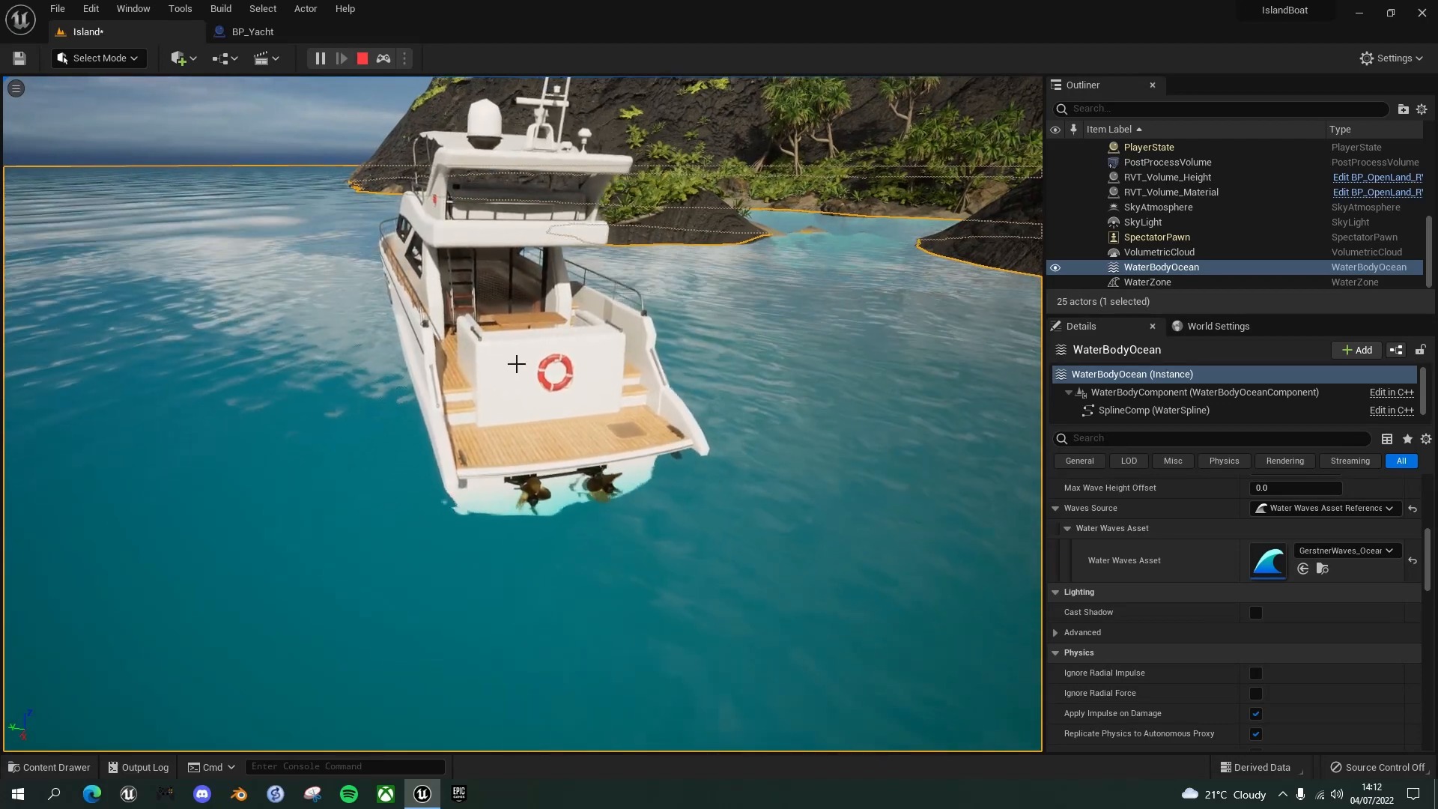
right_click_drag(724, 345, 801, 353)
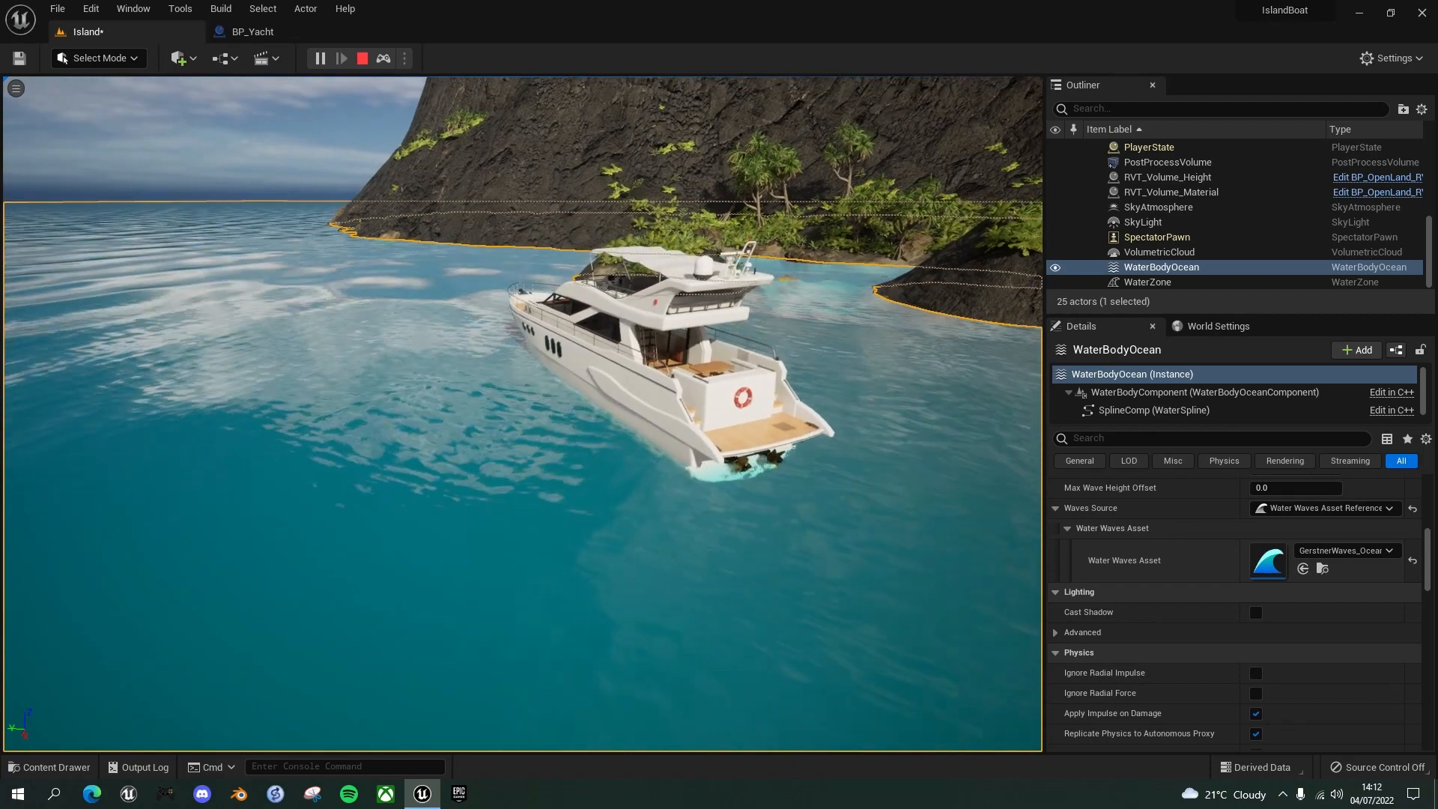
Stop the simulation, enable Apply Drag Forces in Water on BP_Yacht's Buoyancy component, and compile the Blueprint.
left_click(362, 58)
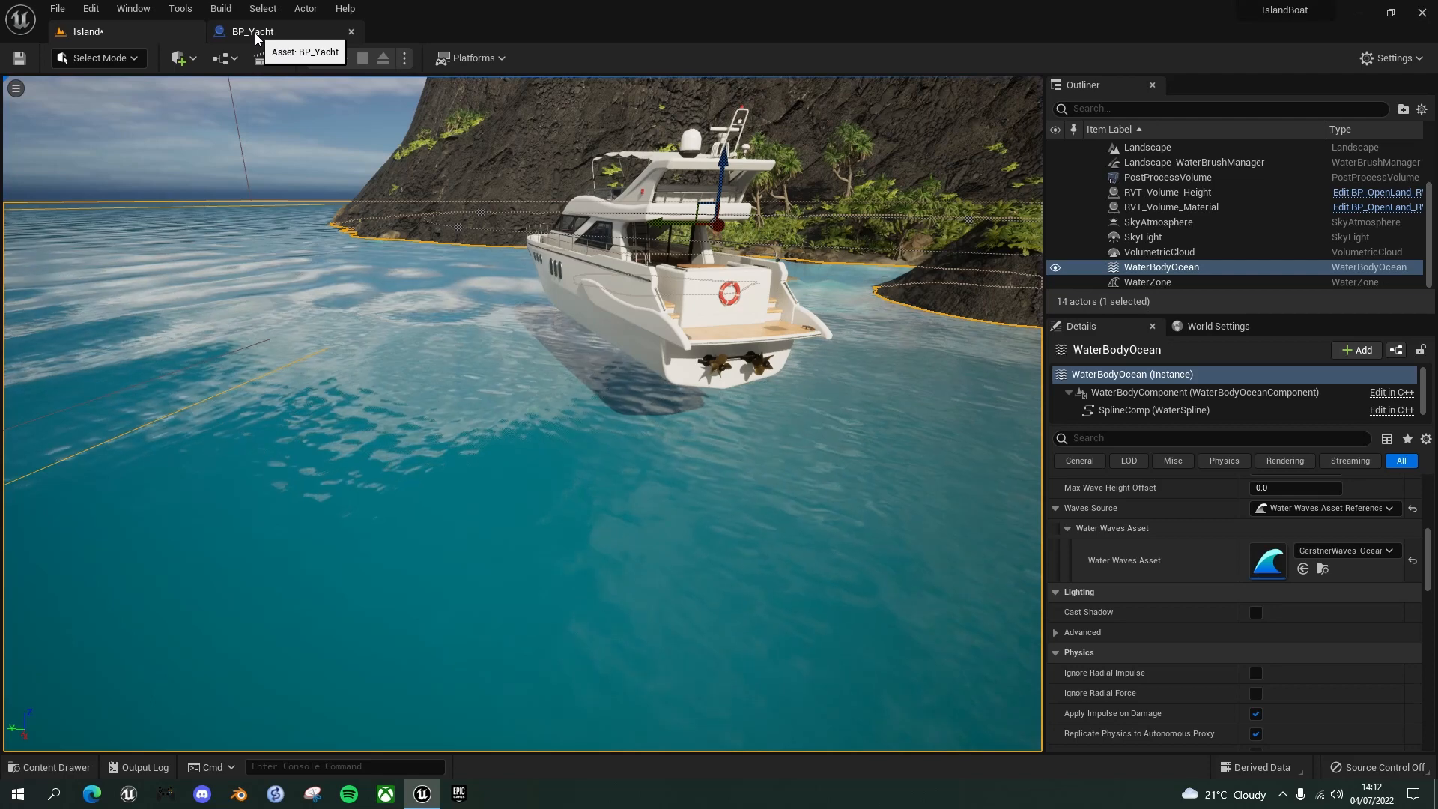
left_click(255, 34)
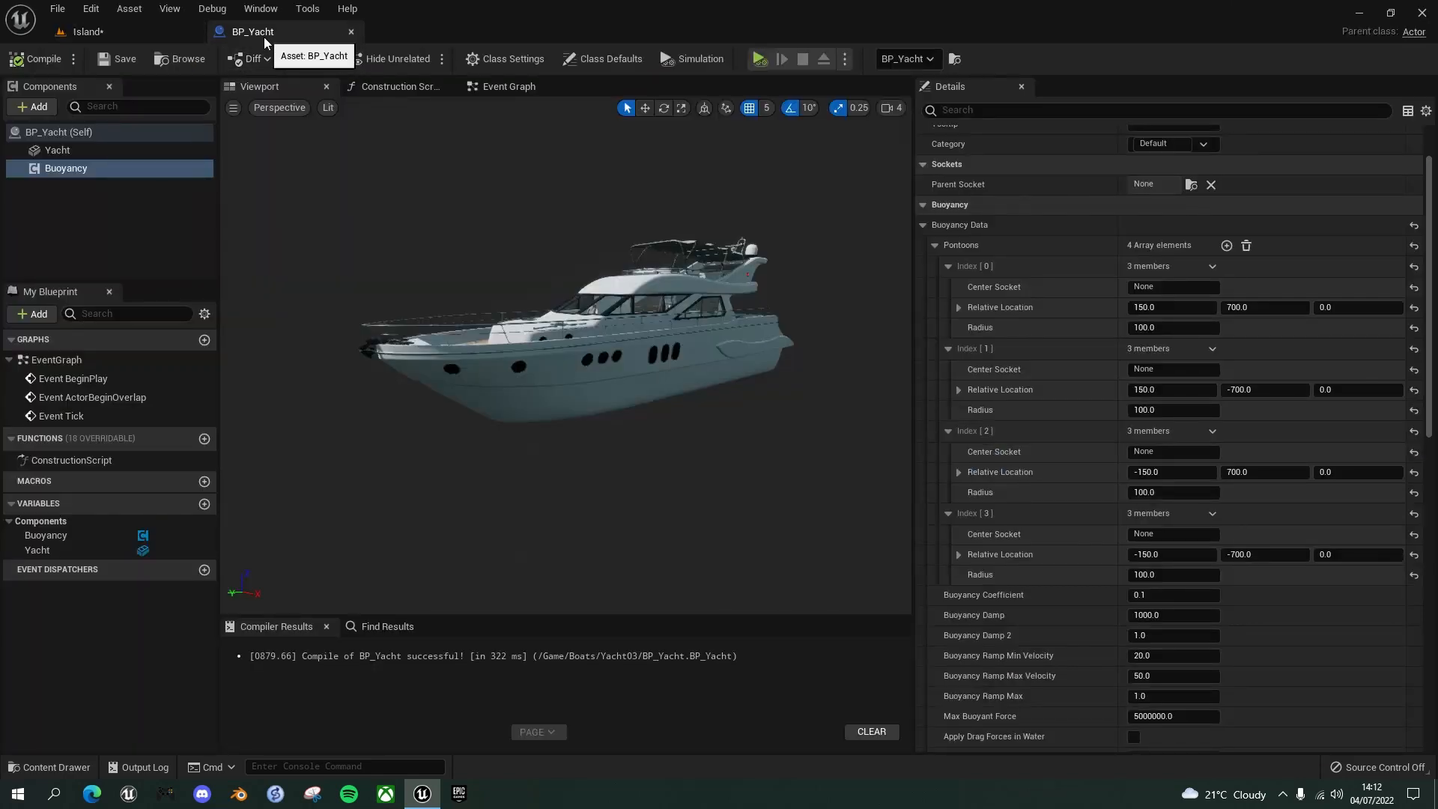
left_click(934, 245)
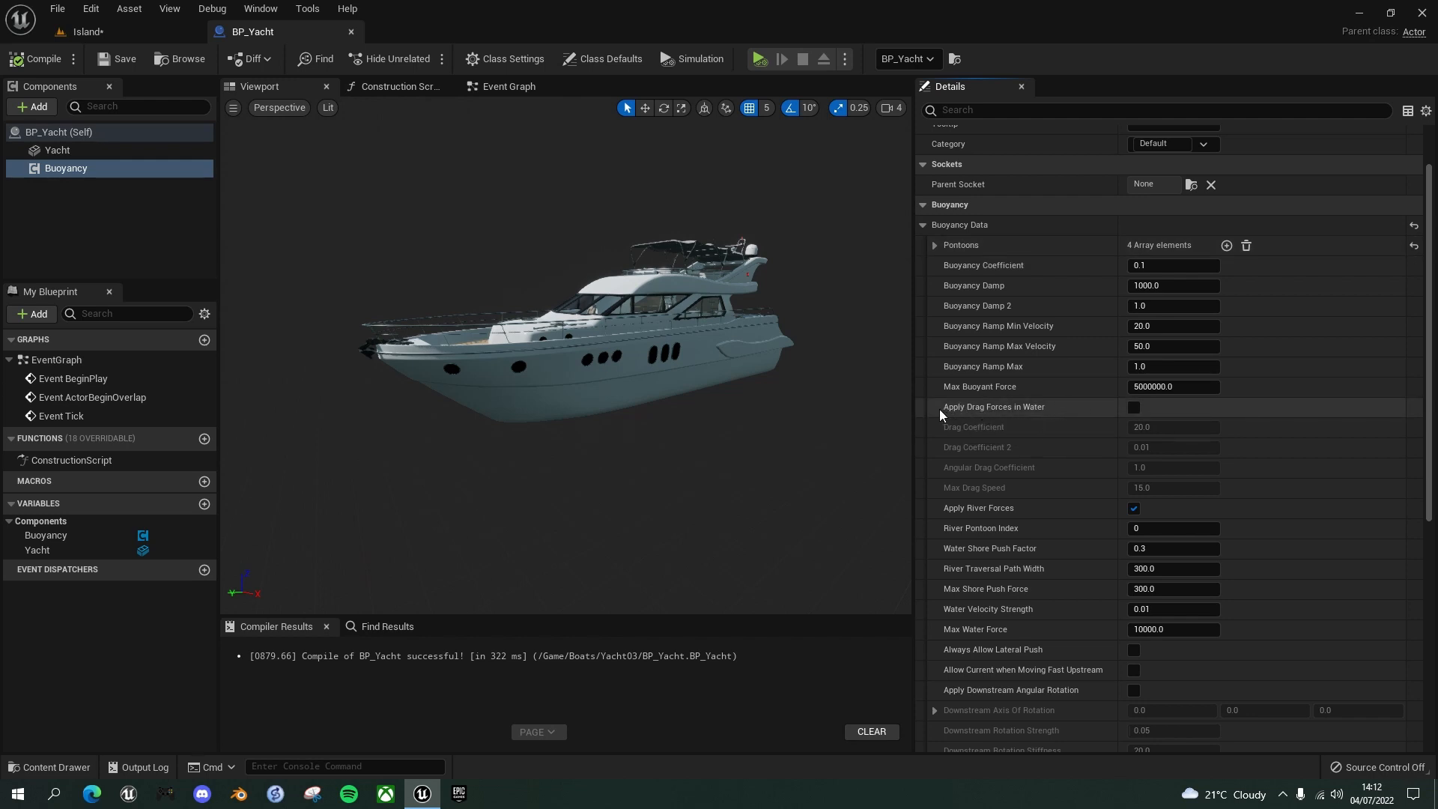
left_click(1134, 406)
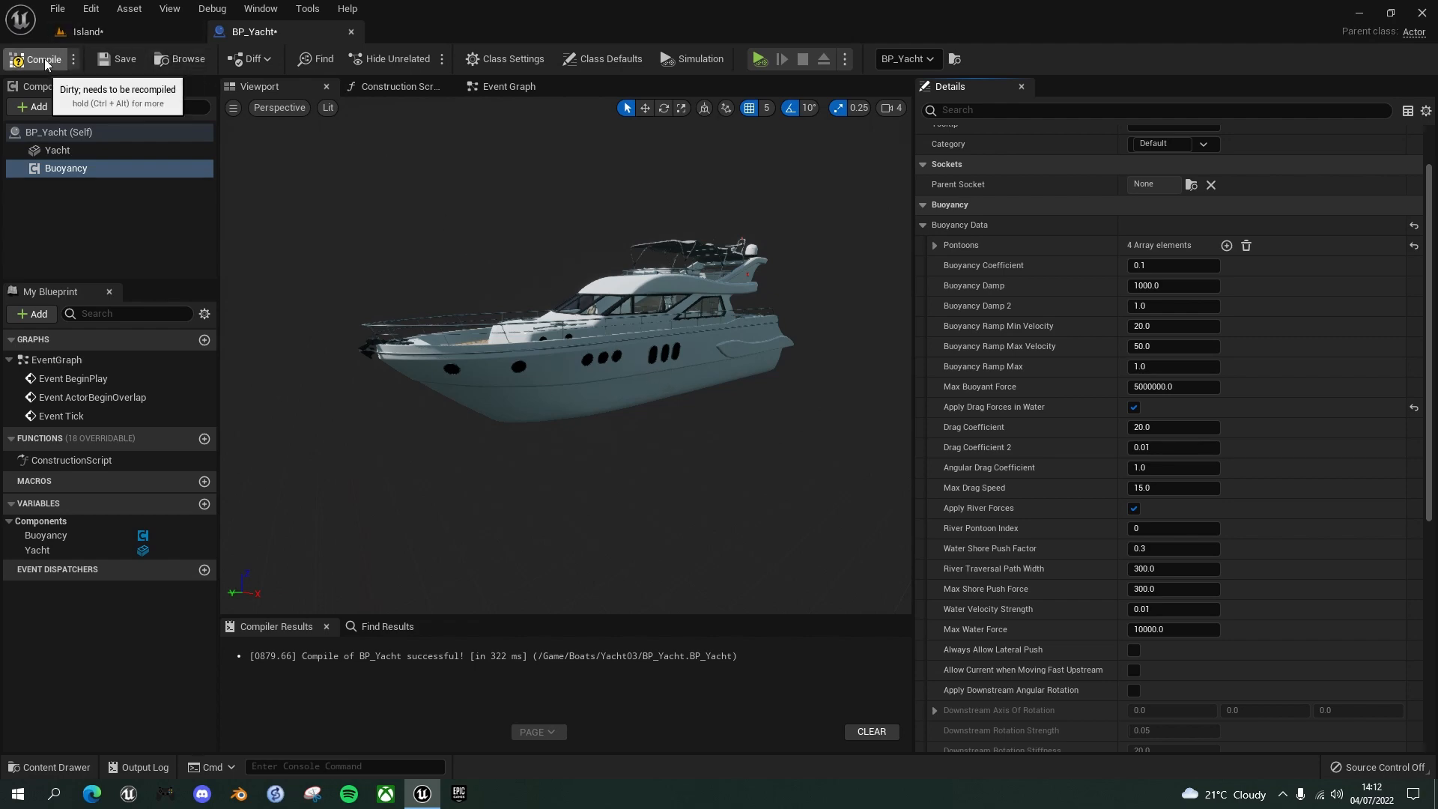
Simulate the Island level to check how the yacht floats with drag forces, and stop the simulation.
left_click(96, 30)
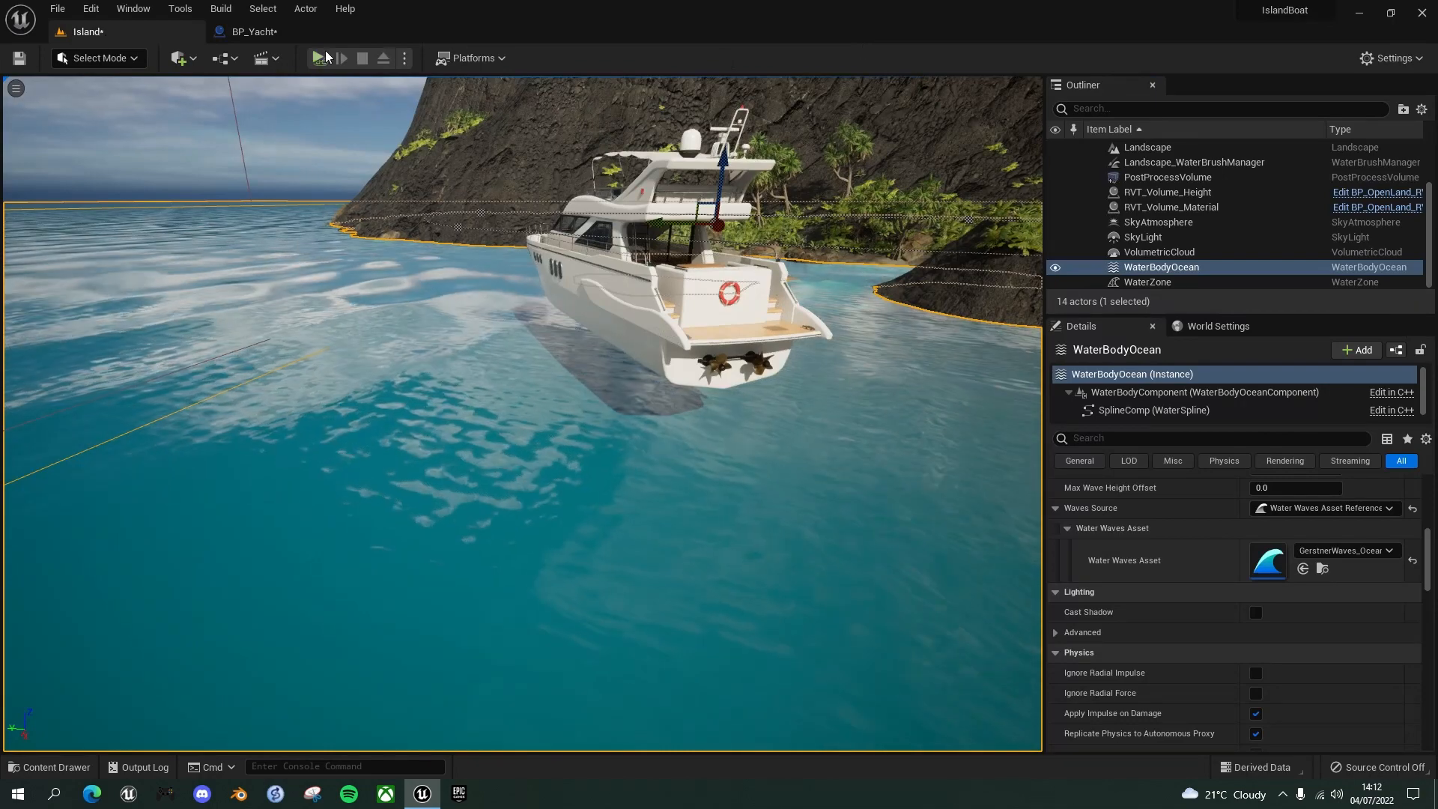
left_click(319, 59)
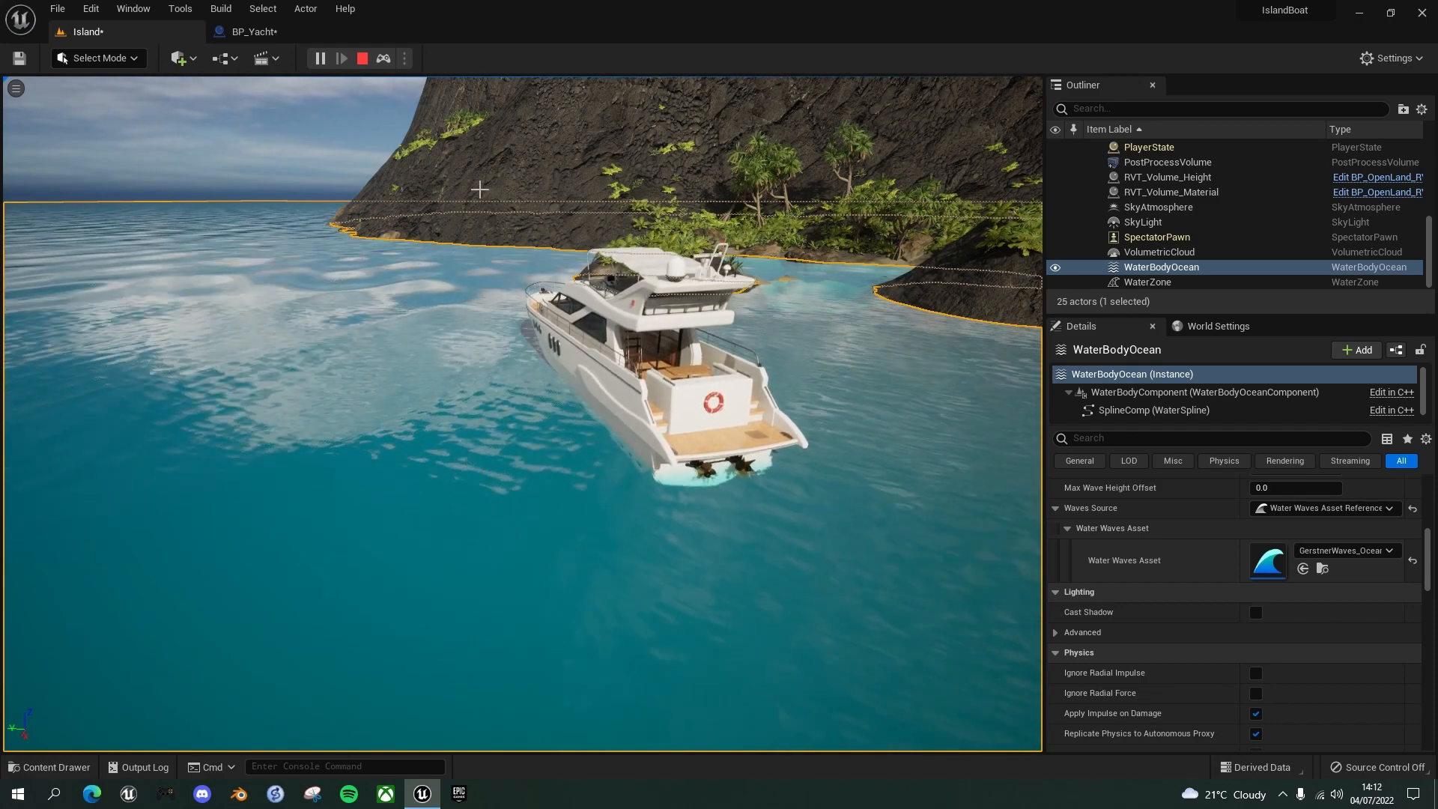
left_click(331, 114)
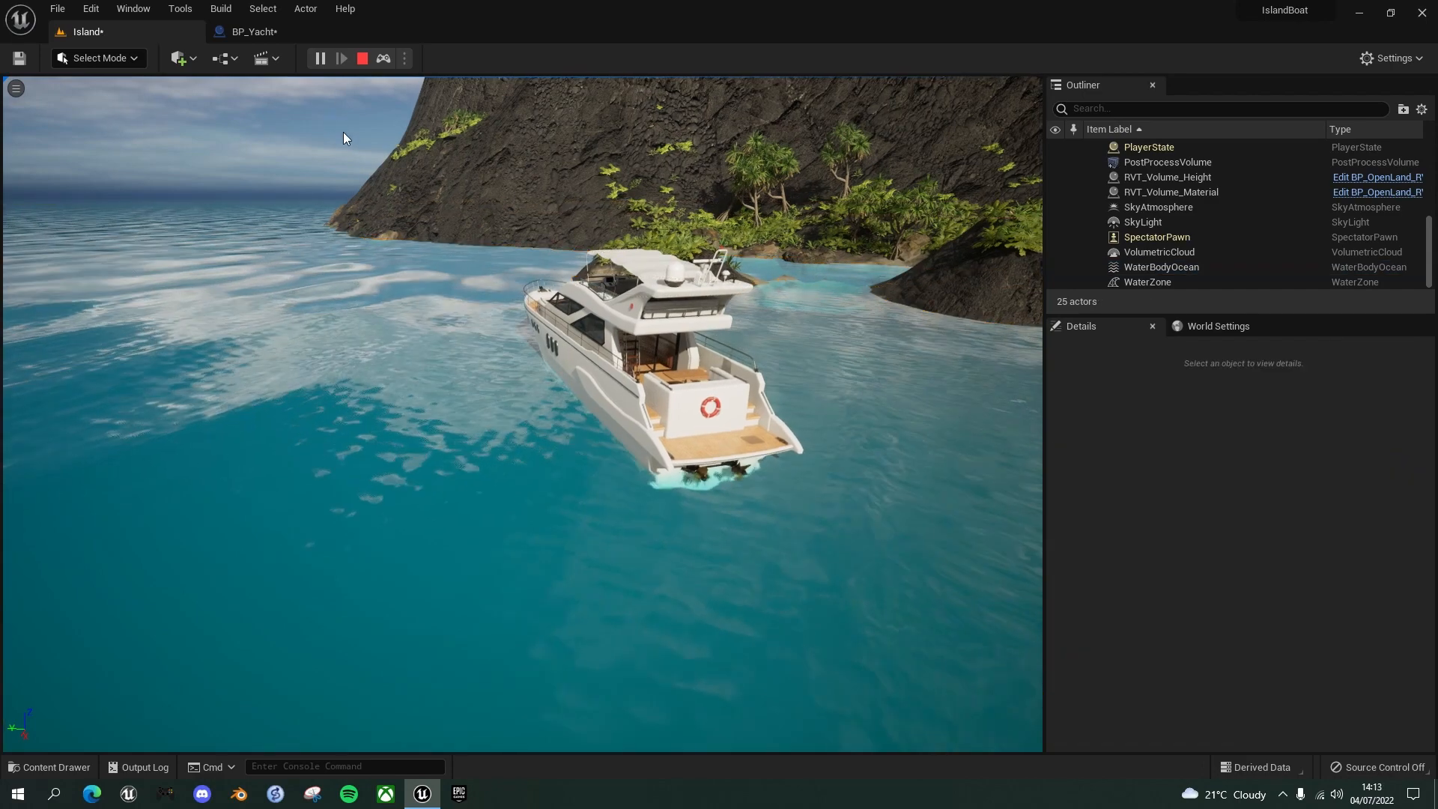
left_click(363, 58)
Set the Buoyancy component's Angular Drag Coefficient to 5.0, compile BP_Yacht, and save the Blueprint and the Island level.
left_click(252, 31)
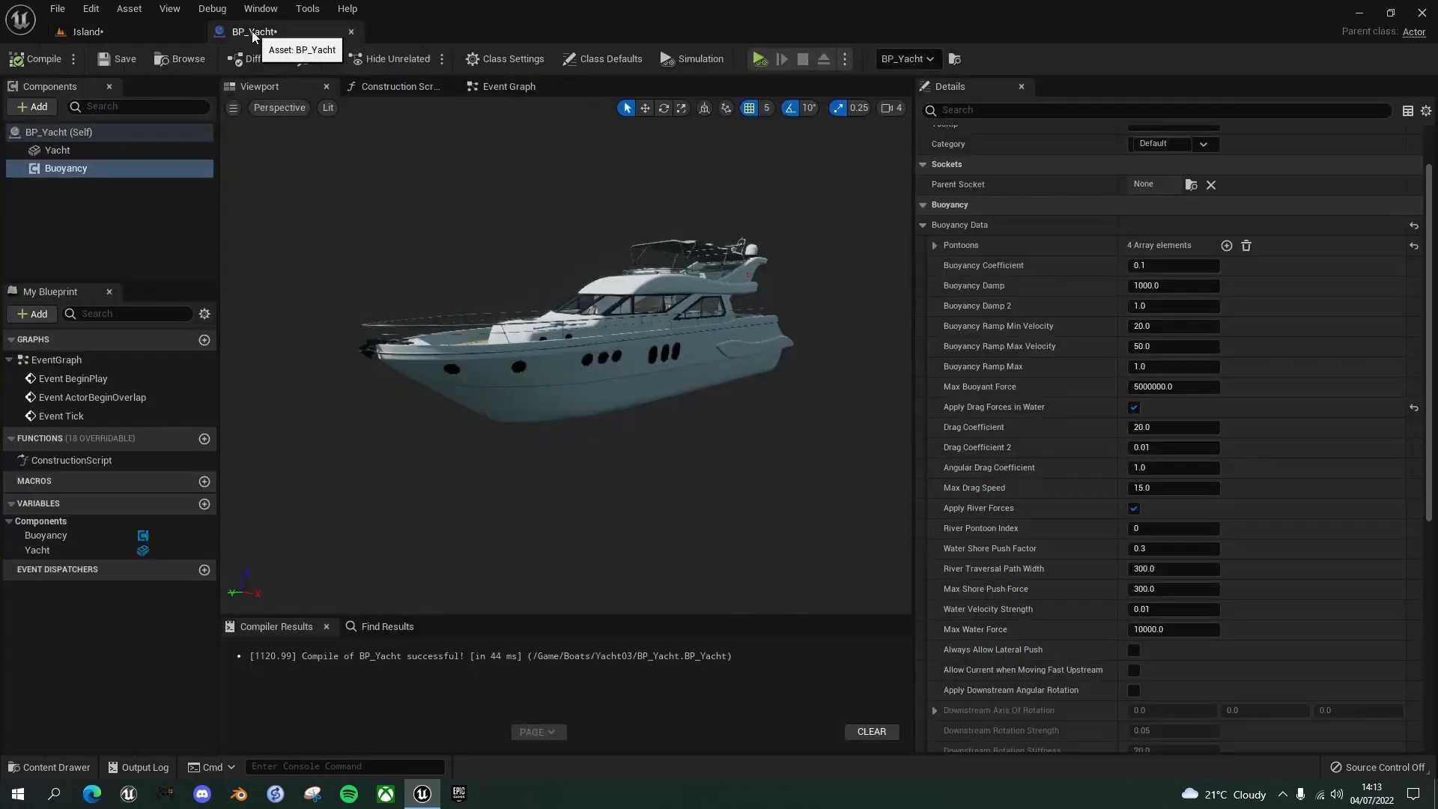
left_click(150, 30)
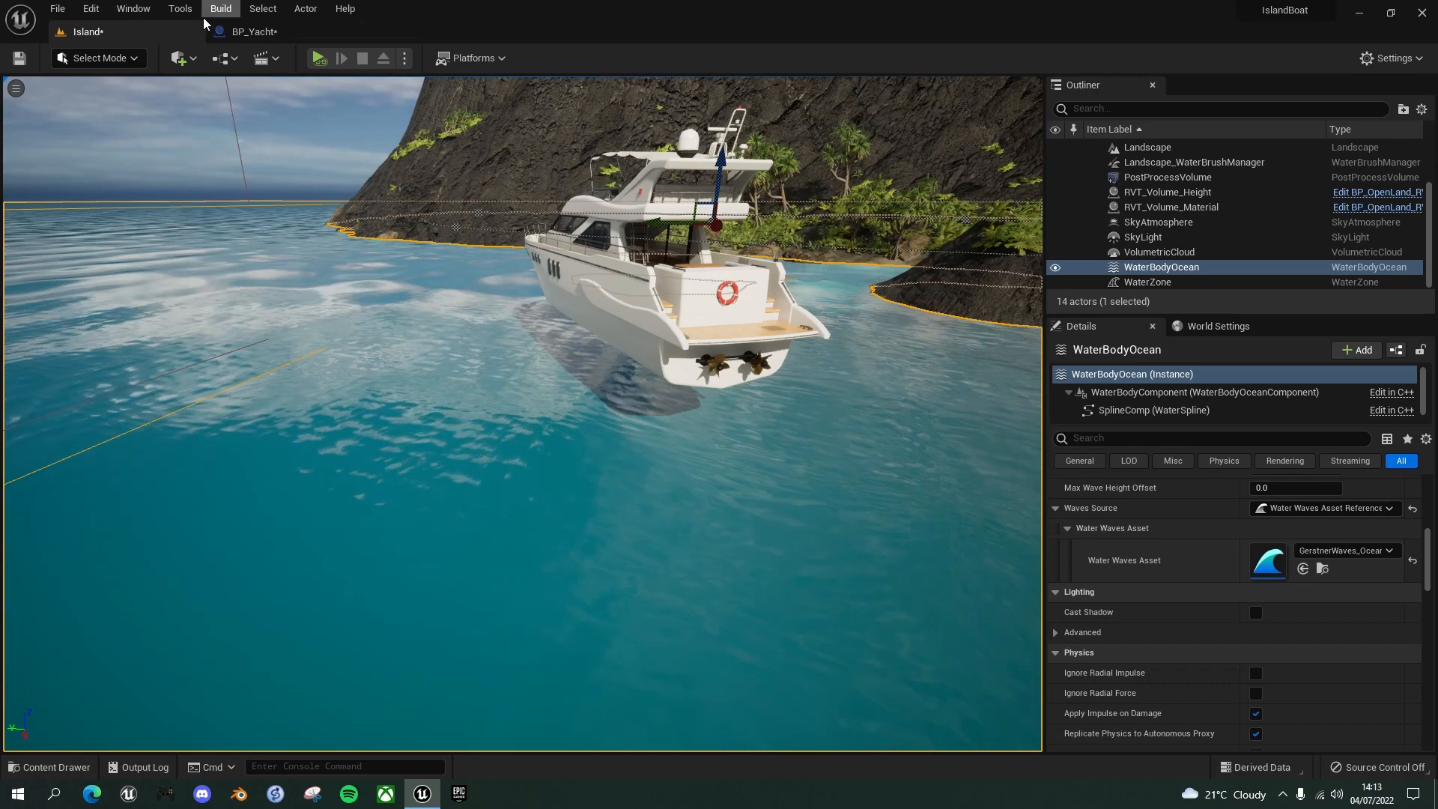
left_click(244, 32)
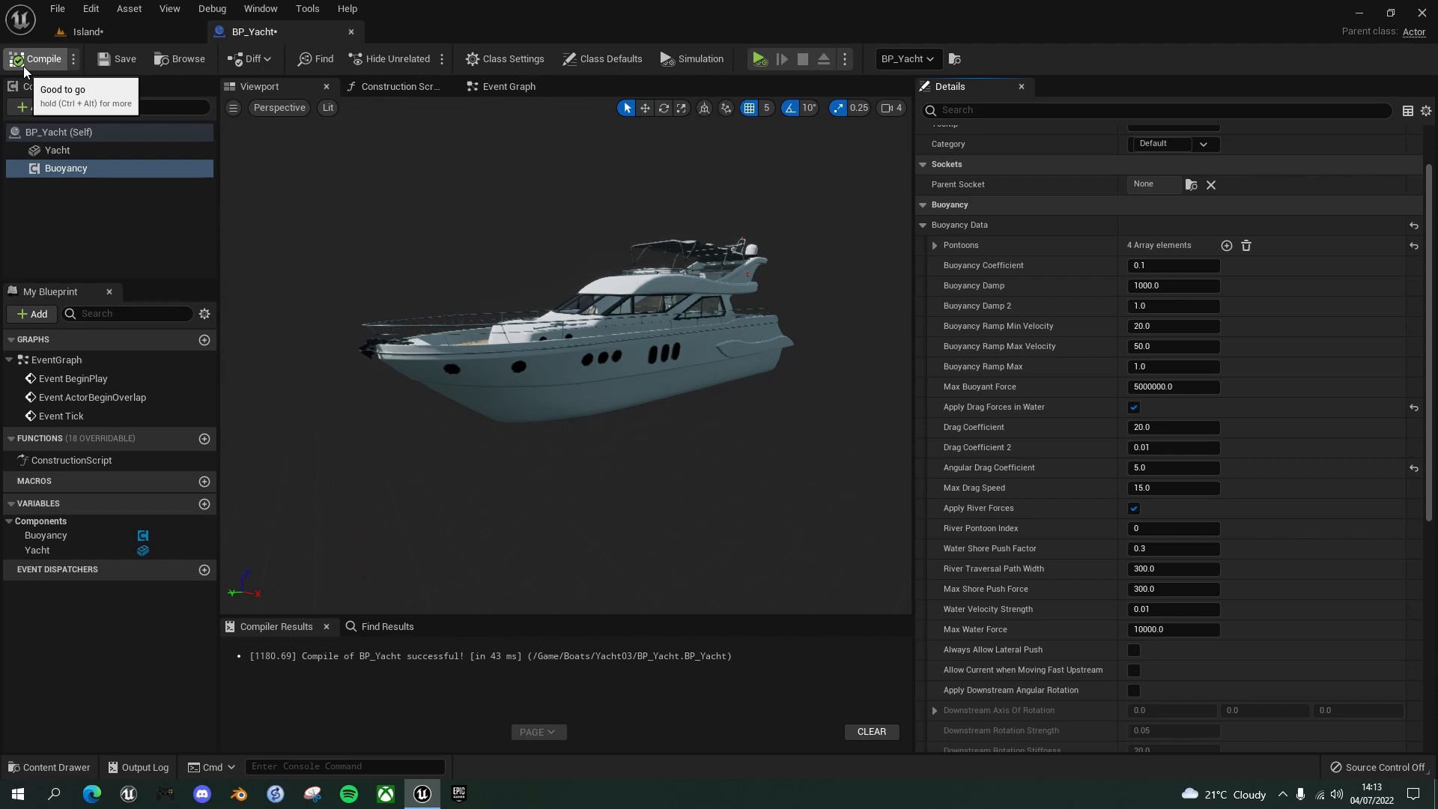
left_click(88, 32)
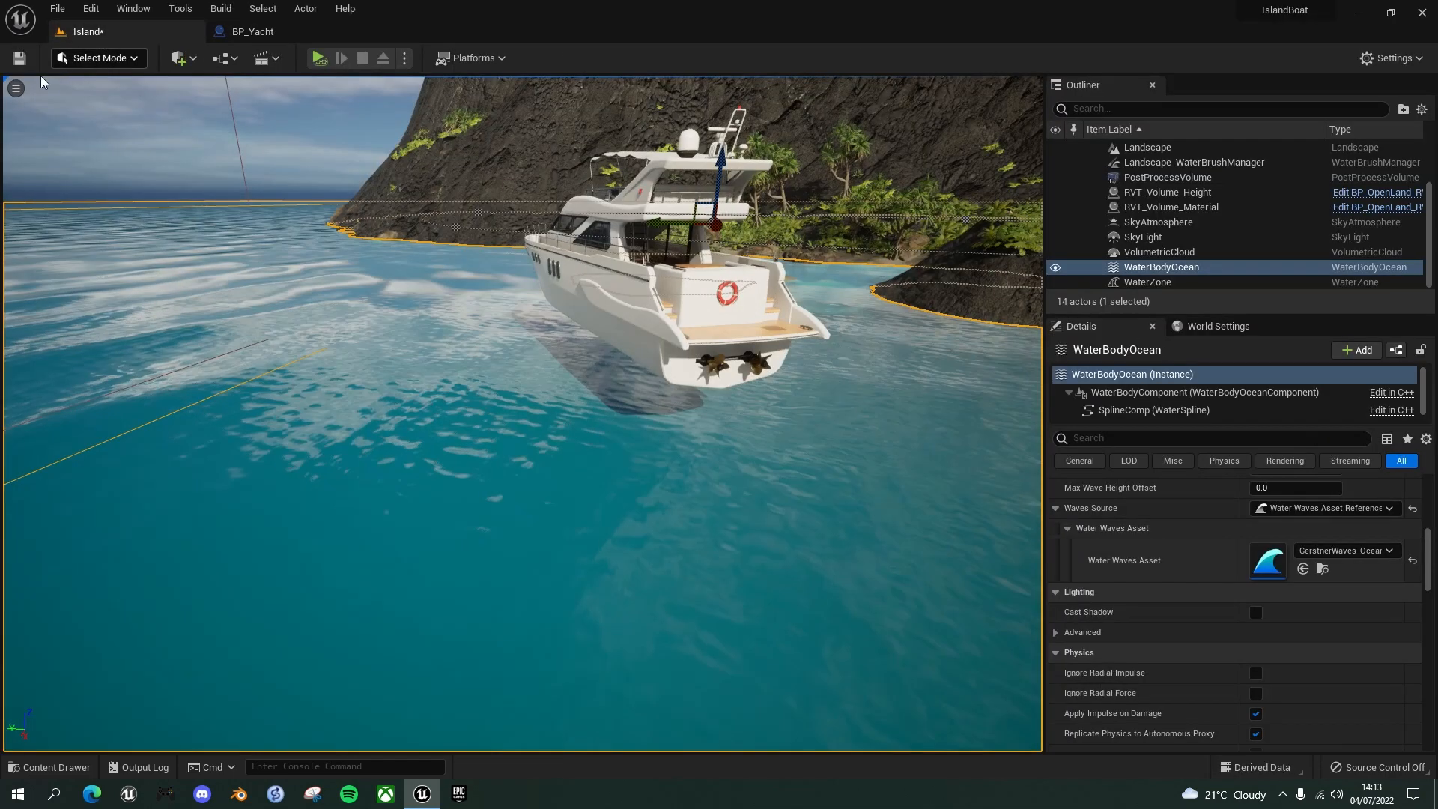
left_click(19, 58)
Simulate the Island level and examine the floating yacht from close behind, from a distance and from above.
left_click(277, 142)
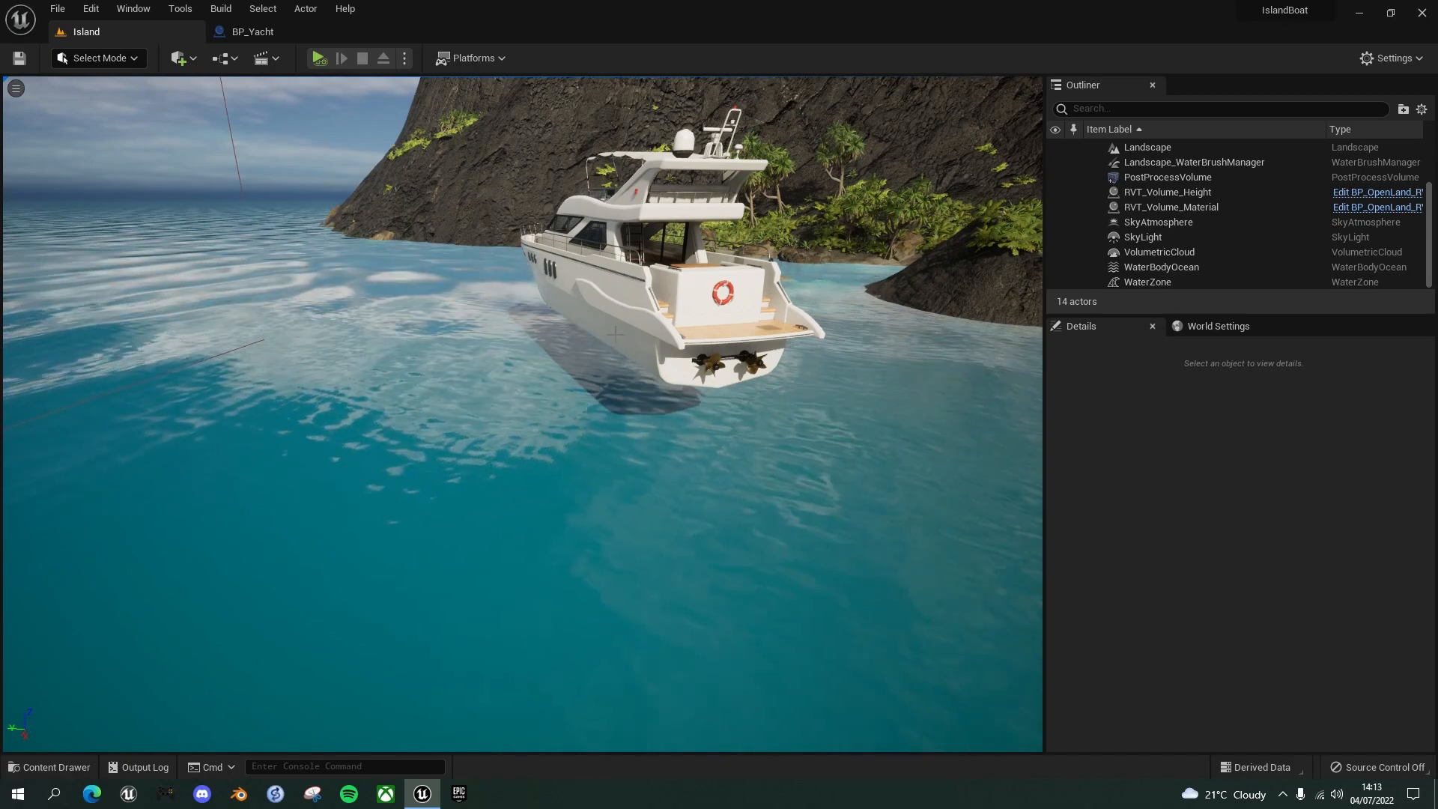
key("alt+p")
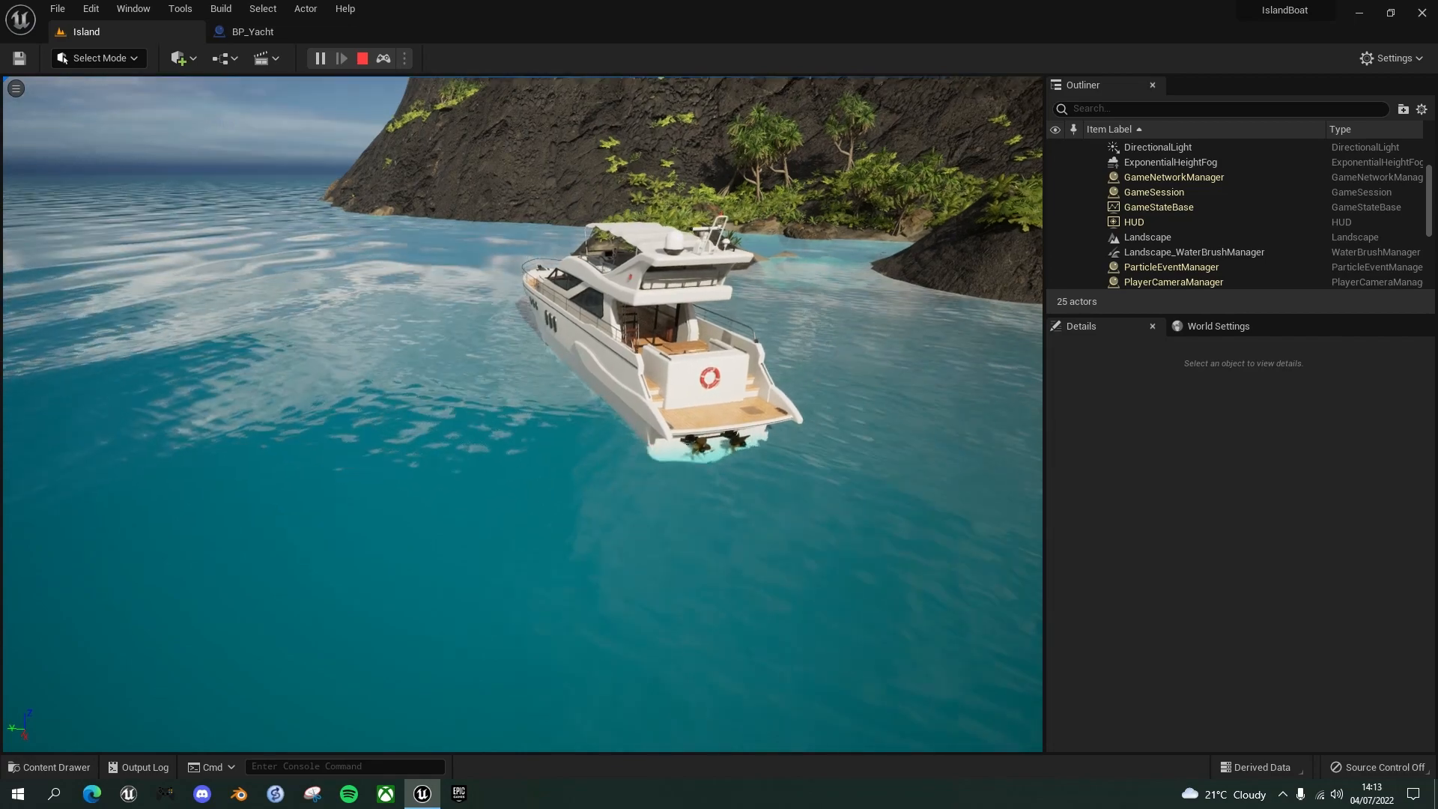
key("w")
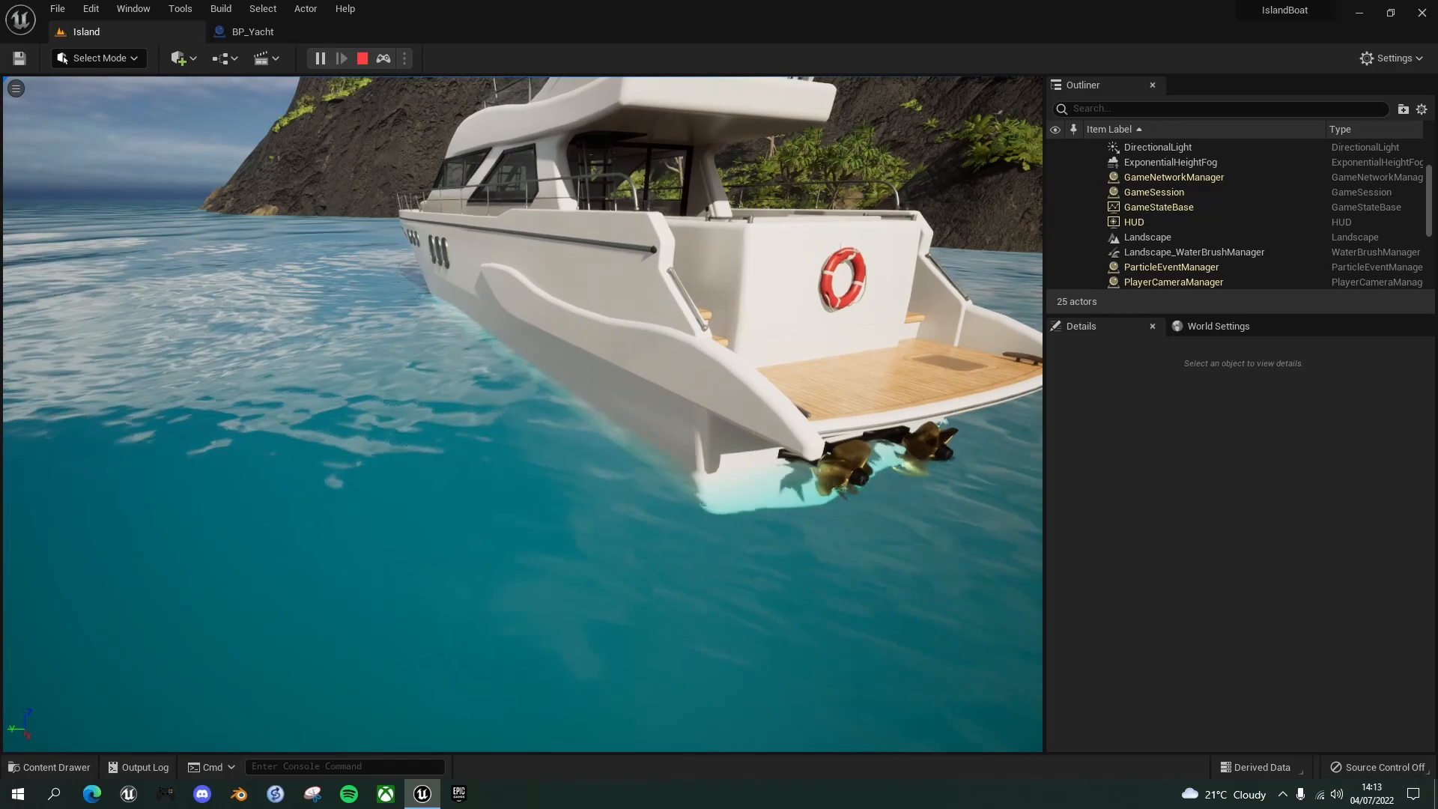
key("d")
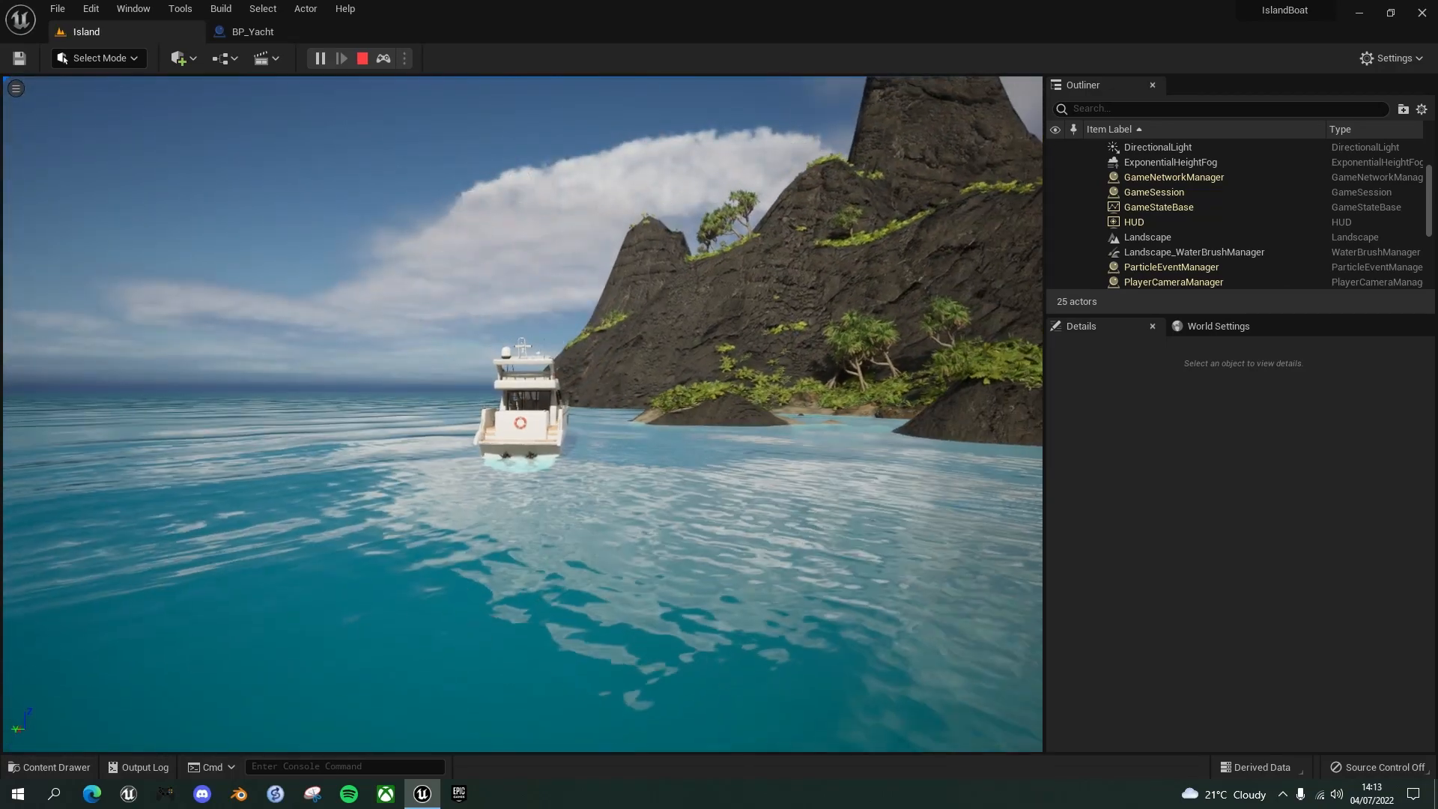
key("e")
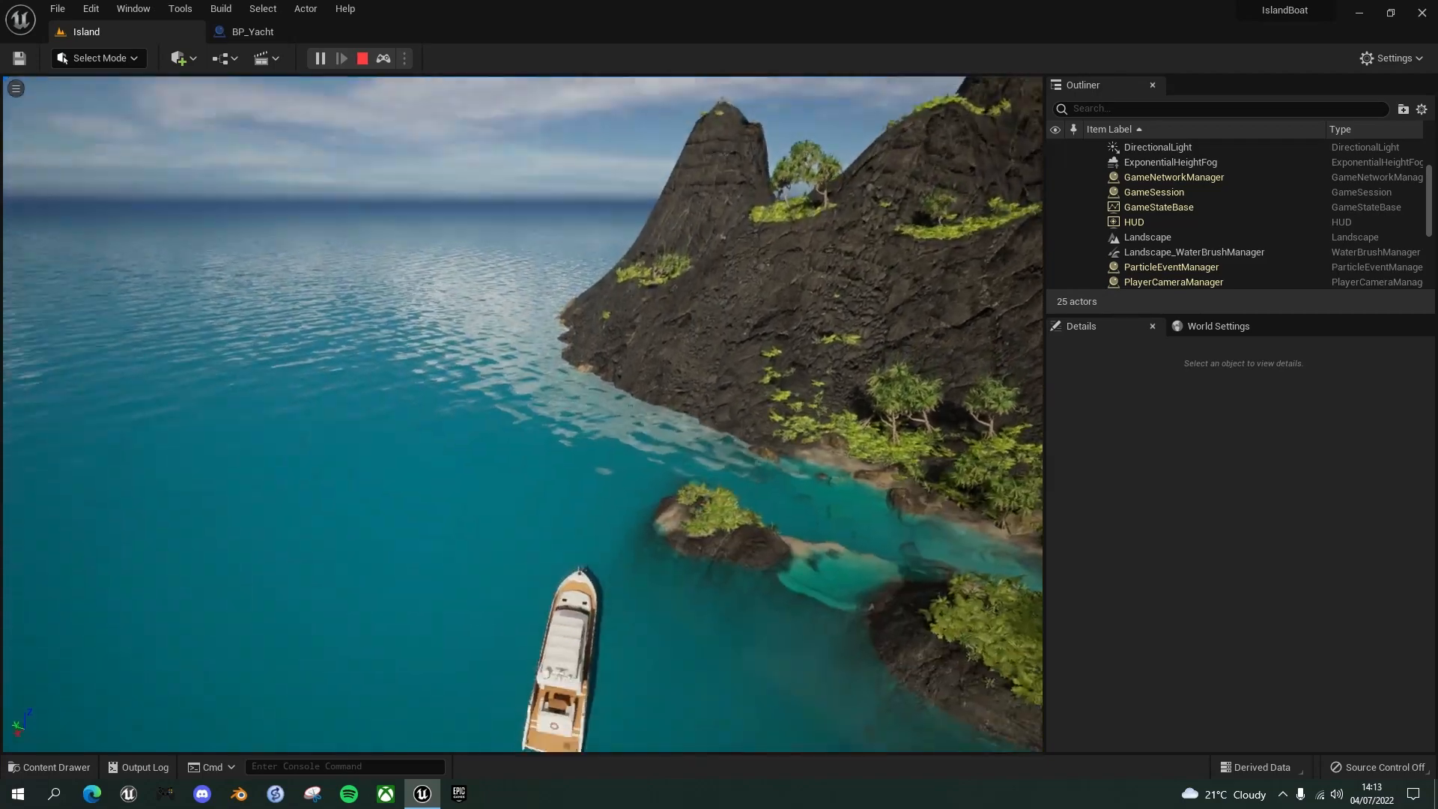
Examine the yacht's aft deck, table and seating up close from several angles while it rides the waves.
key("w")
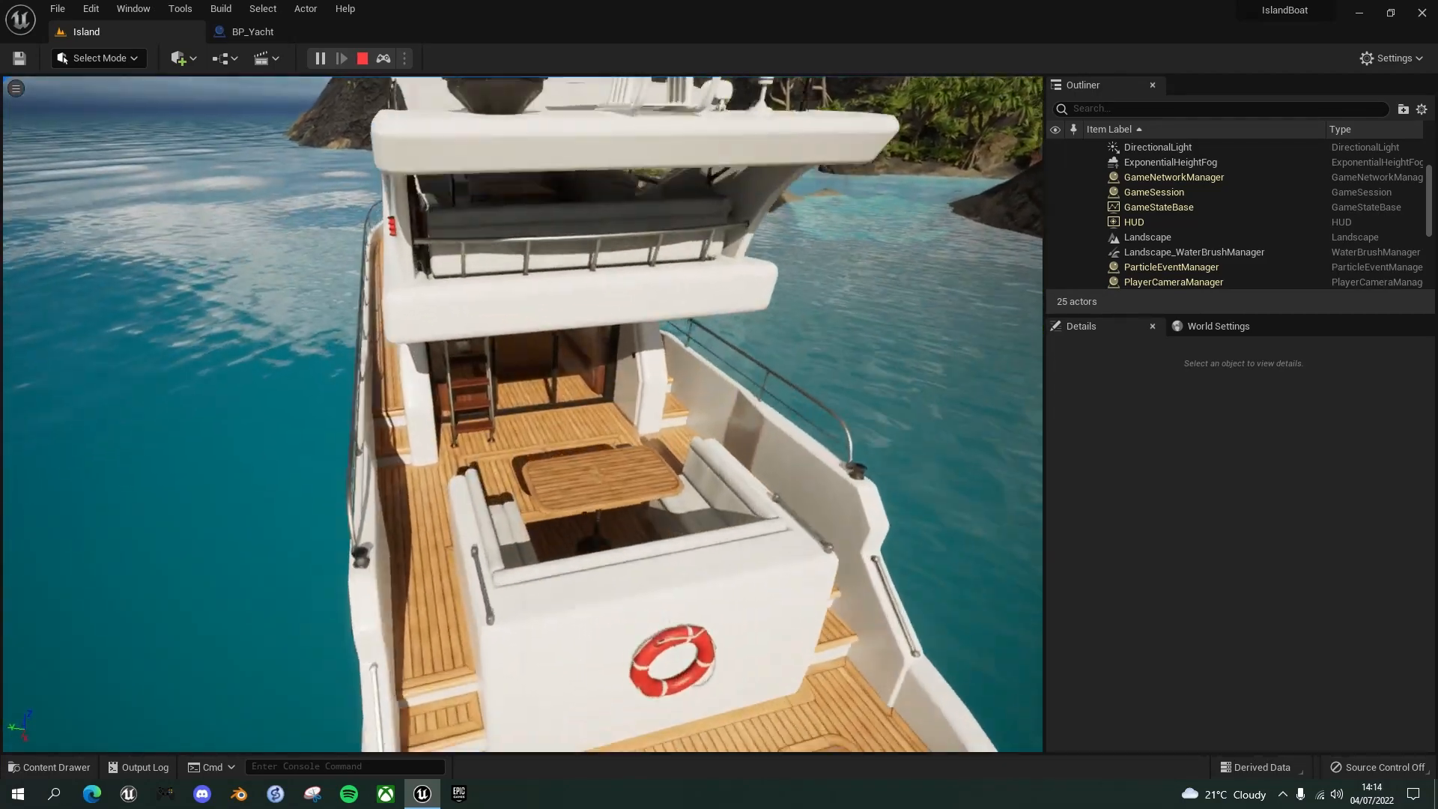
key("w")
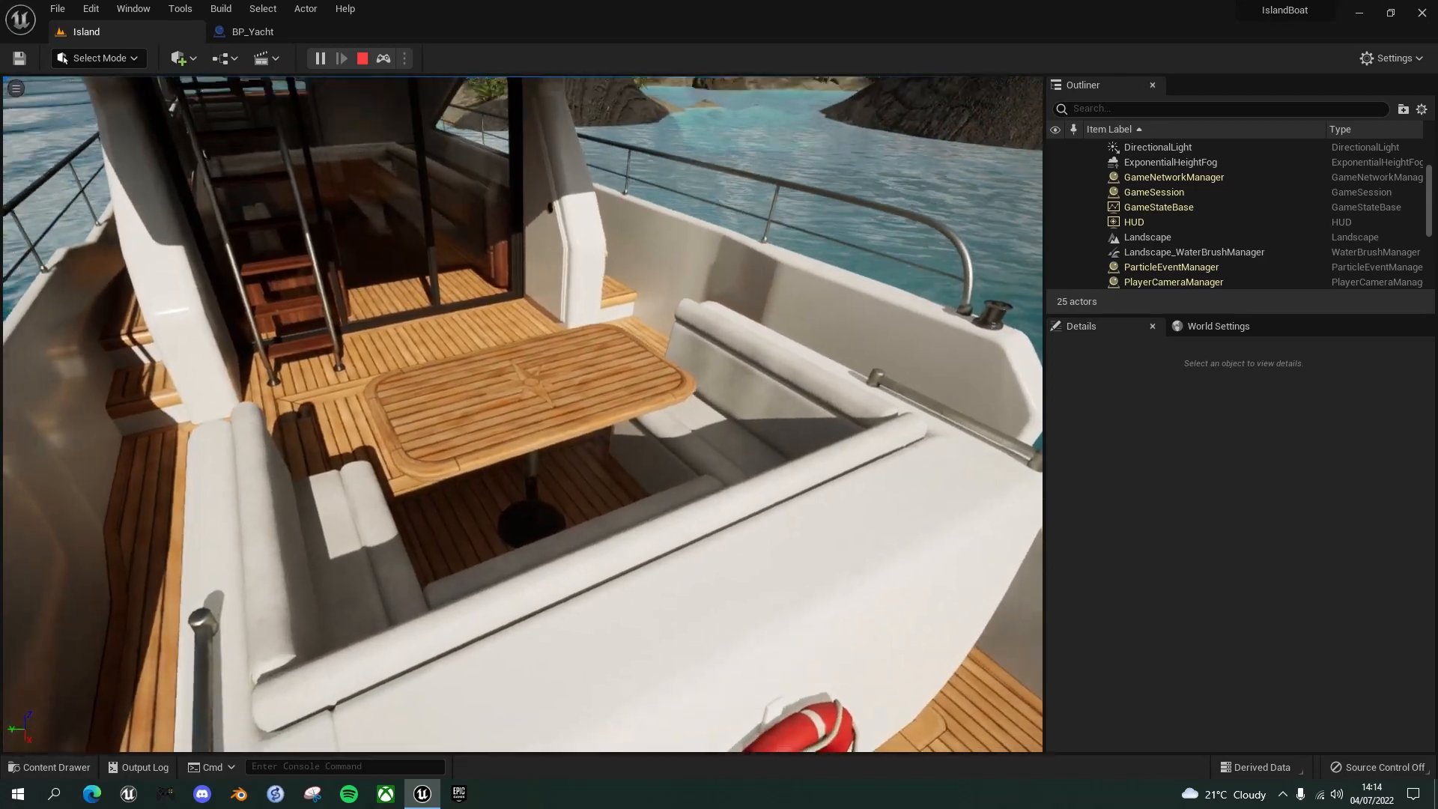
key("w")
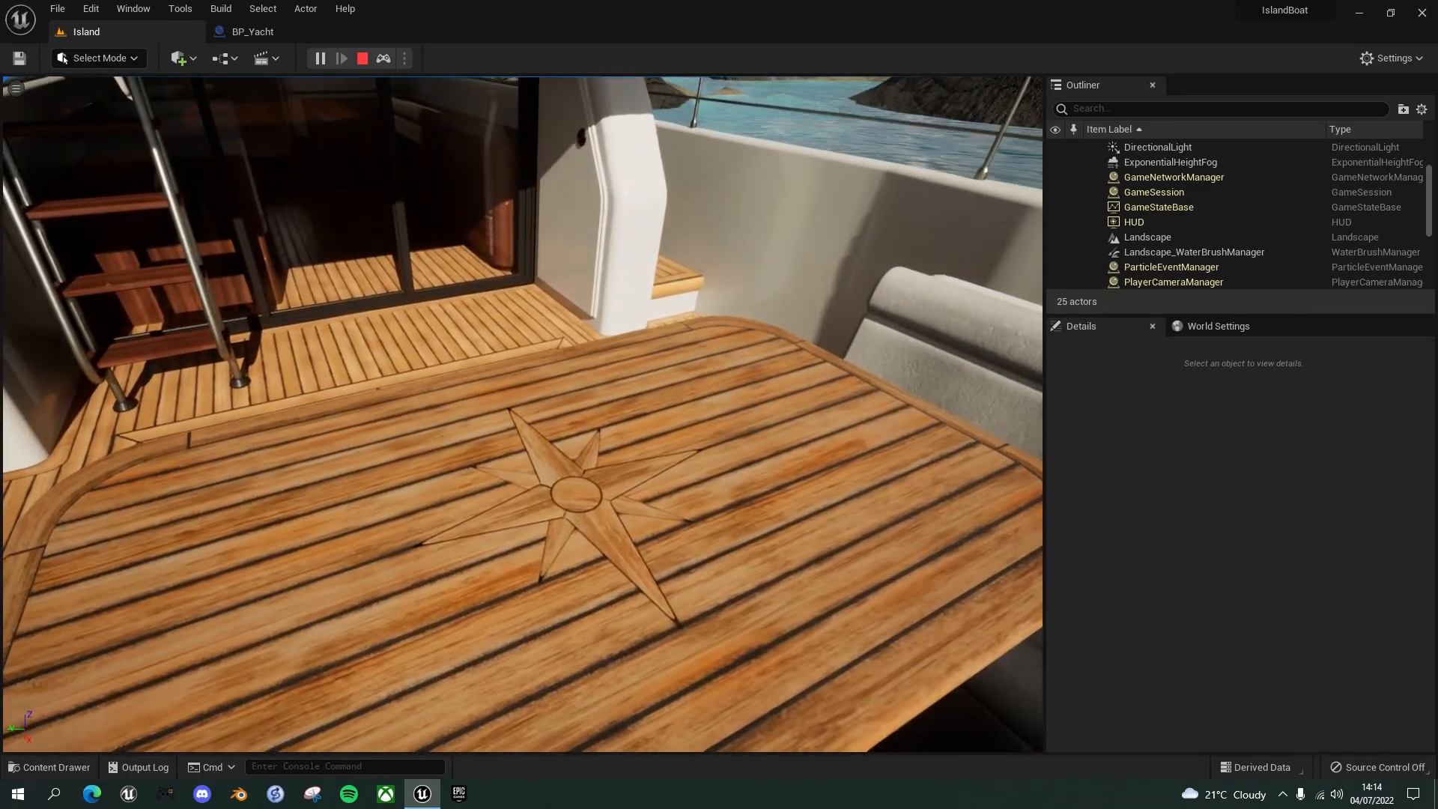
key("s")
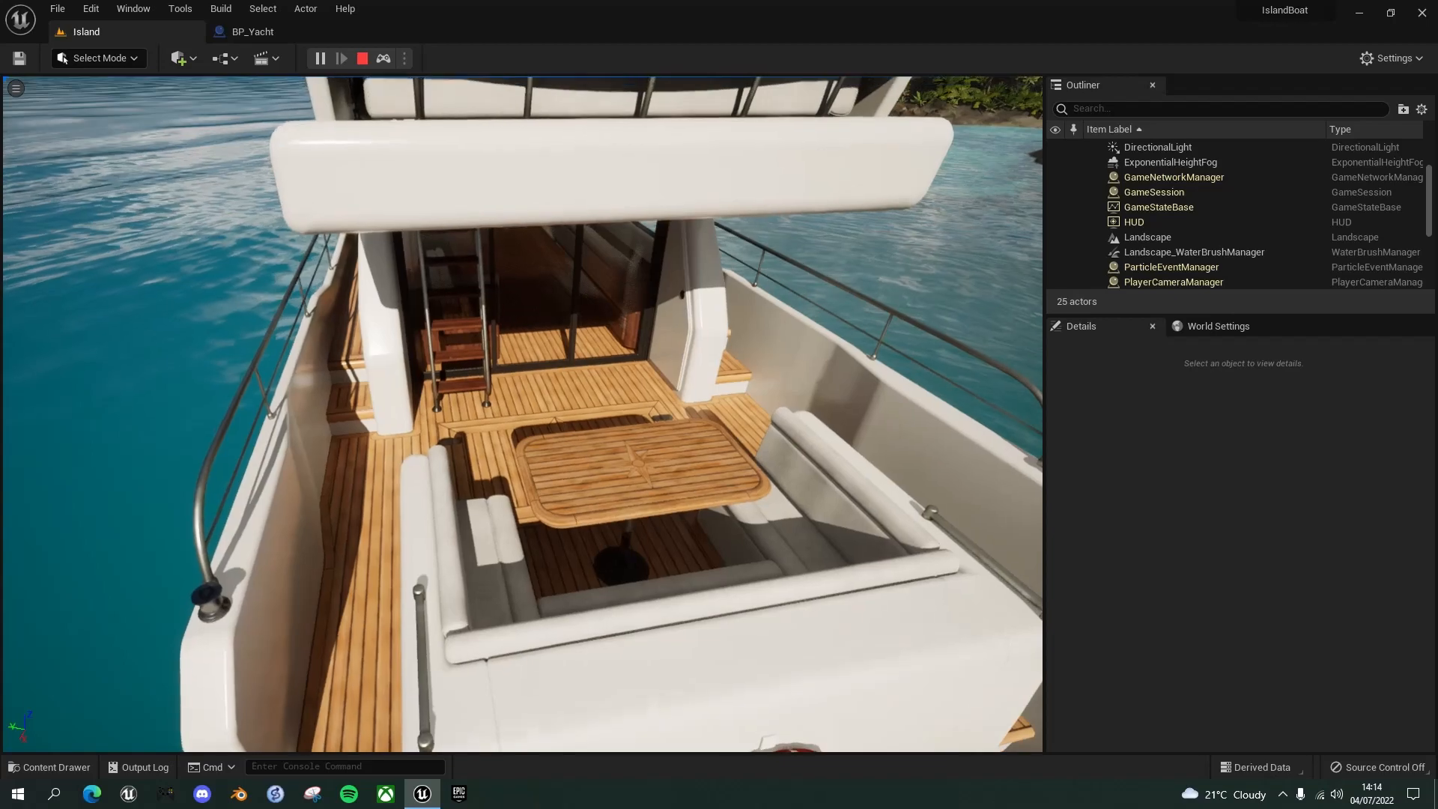
key("d")
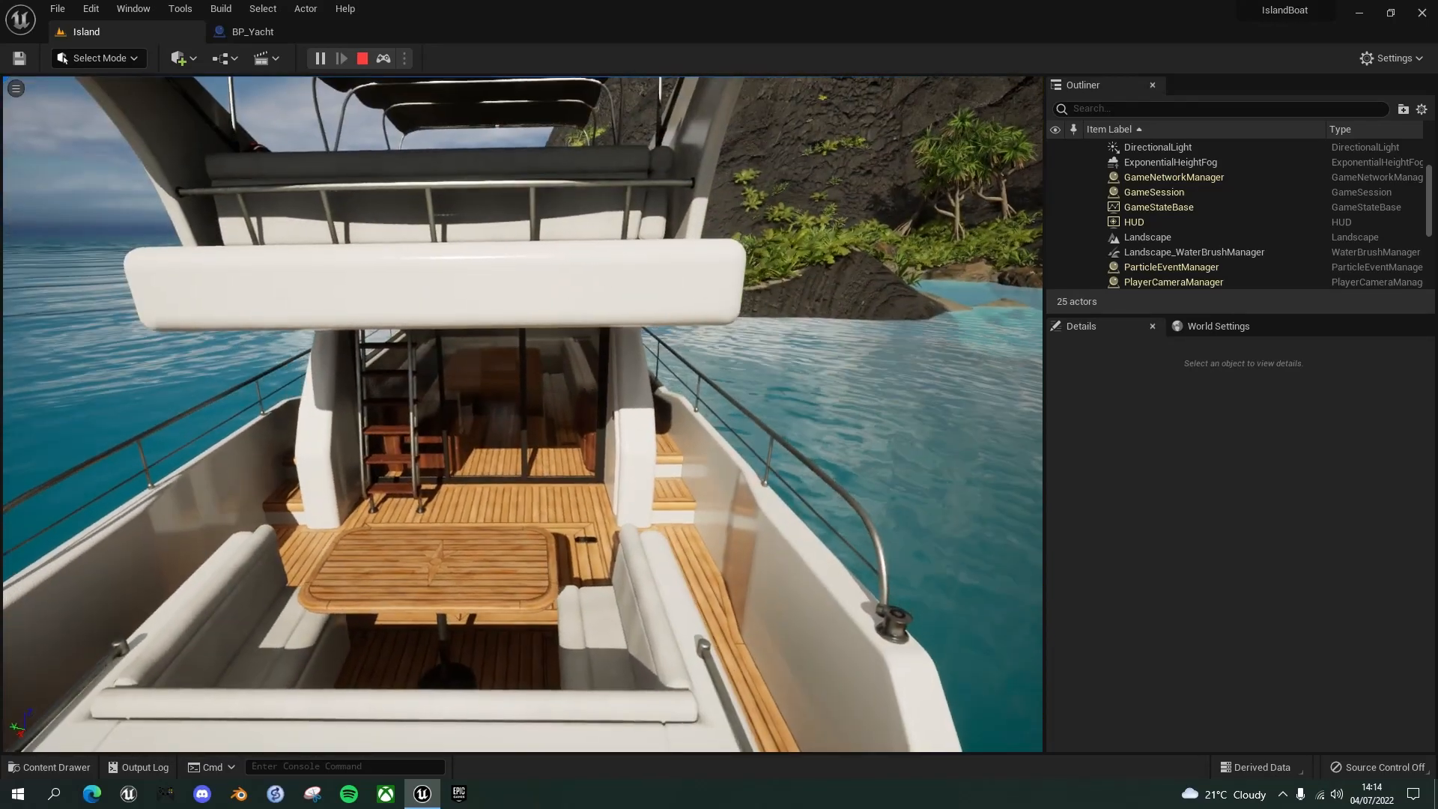
key("a")
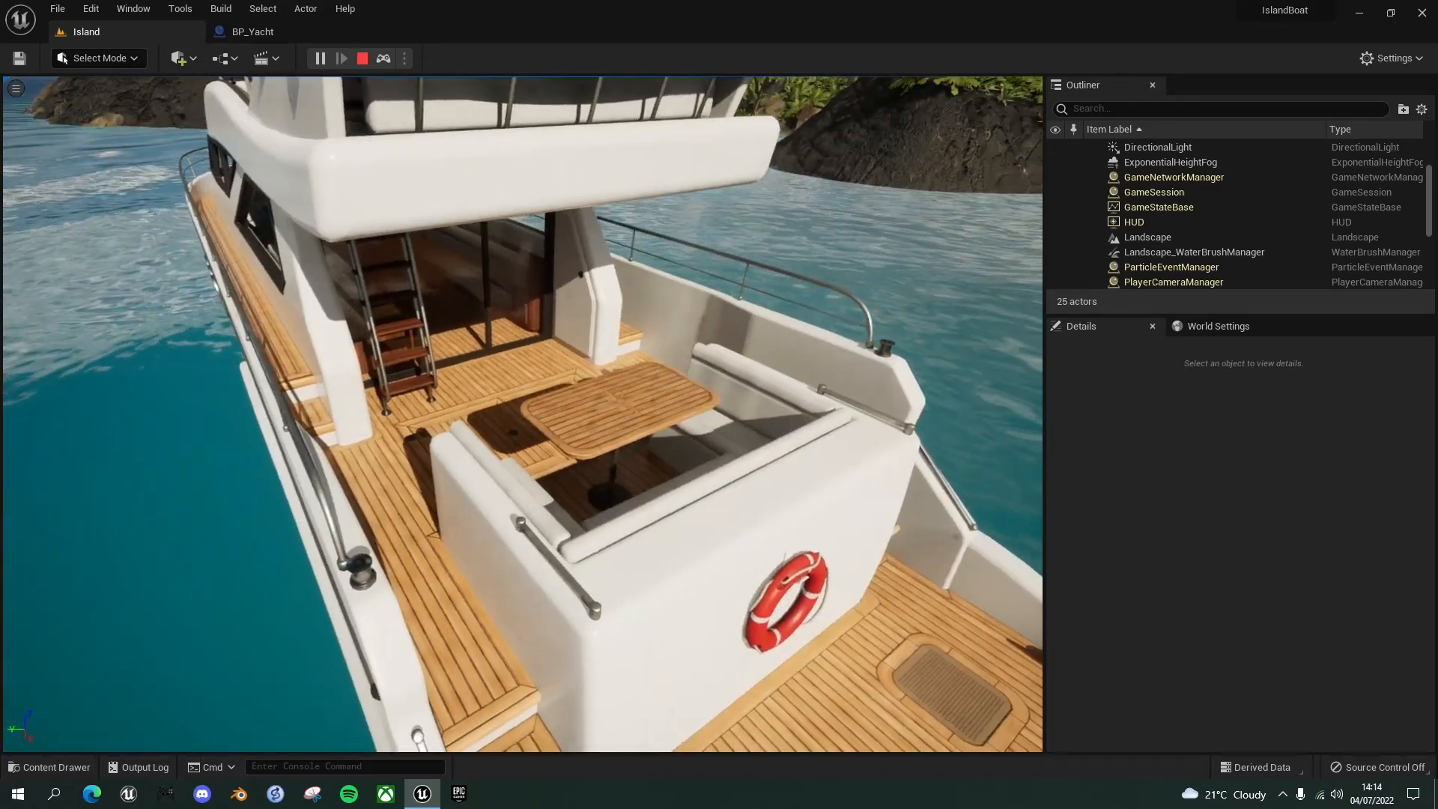
key("d")
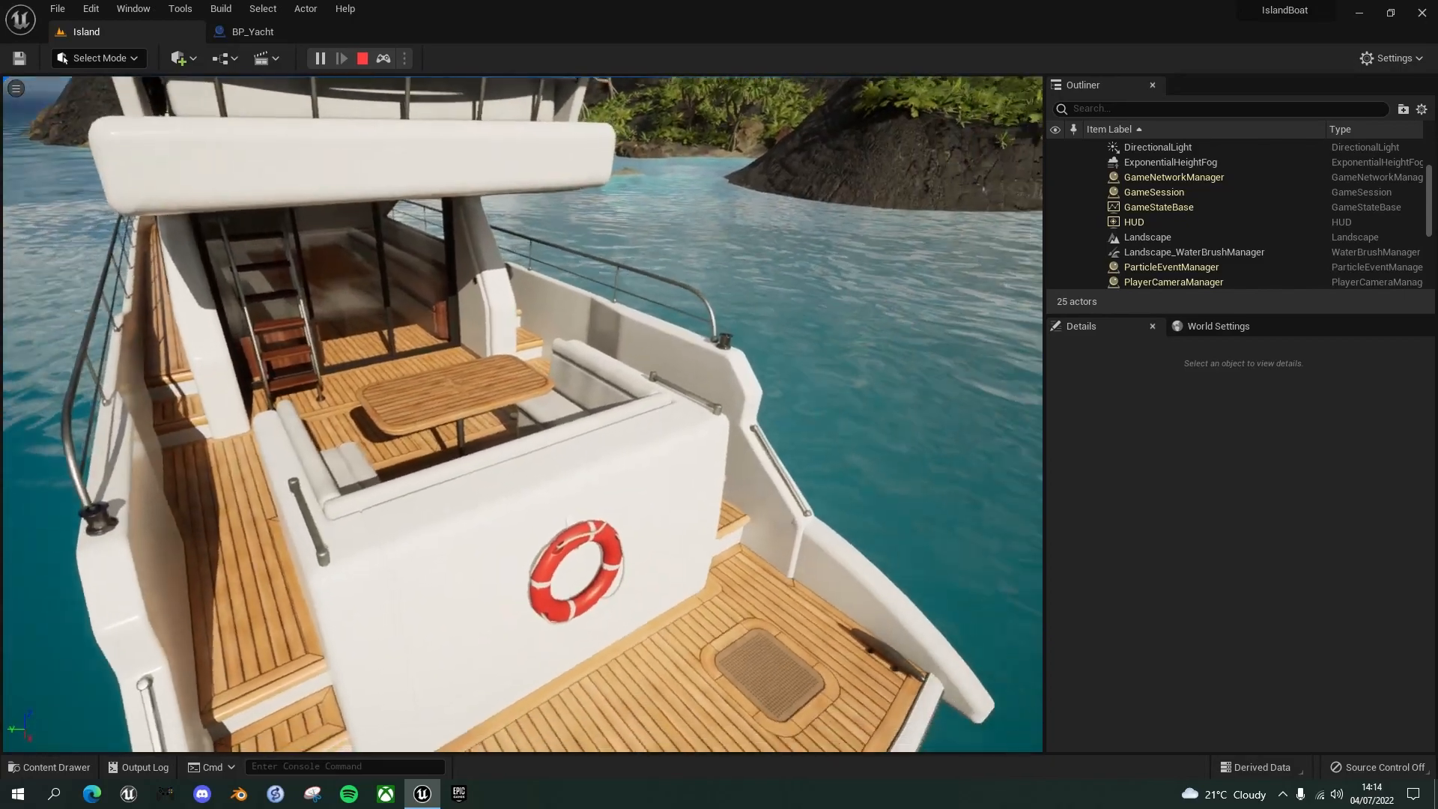
key("a")
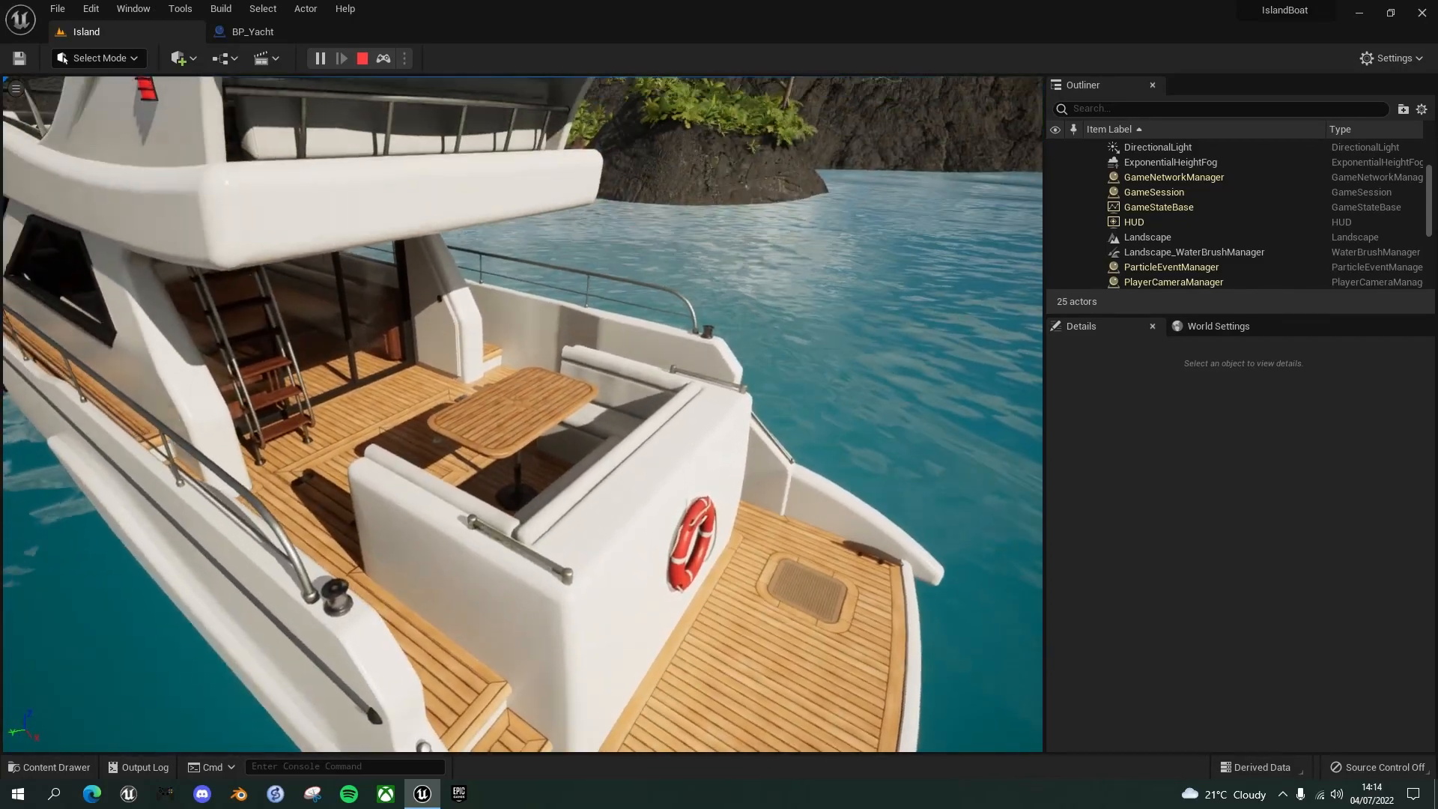
key("d")
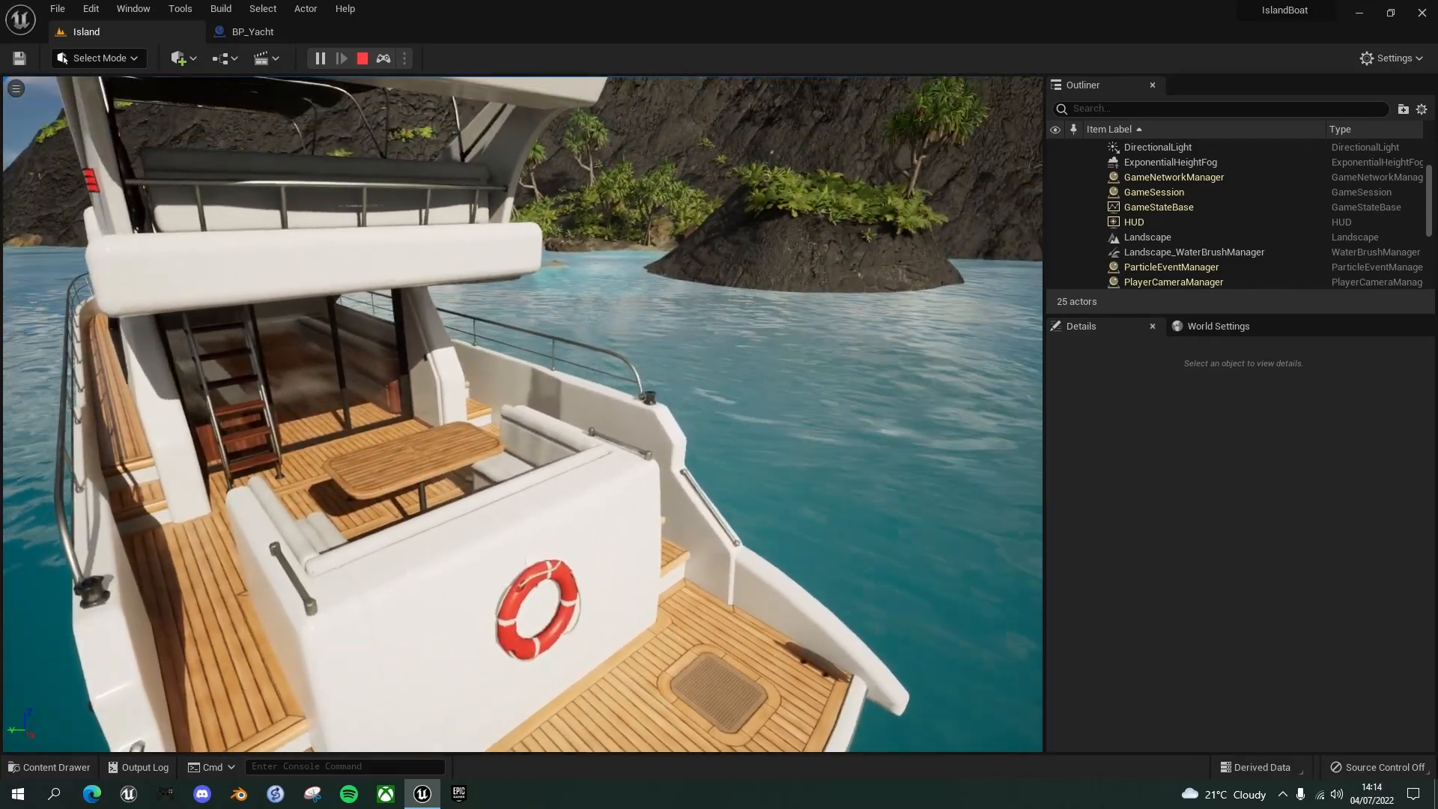
key("s")
key("a")
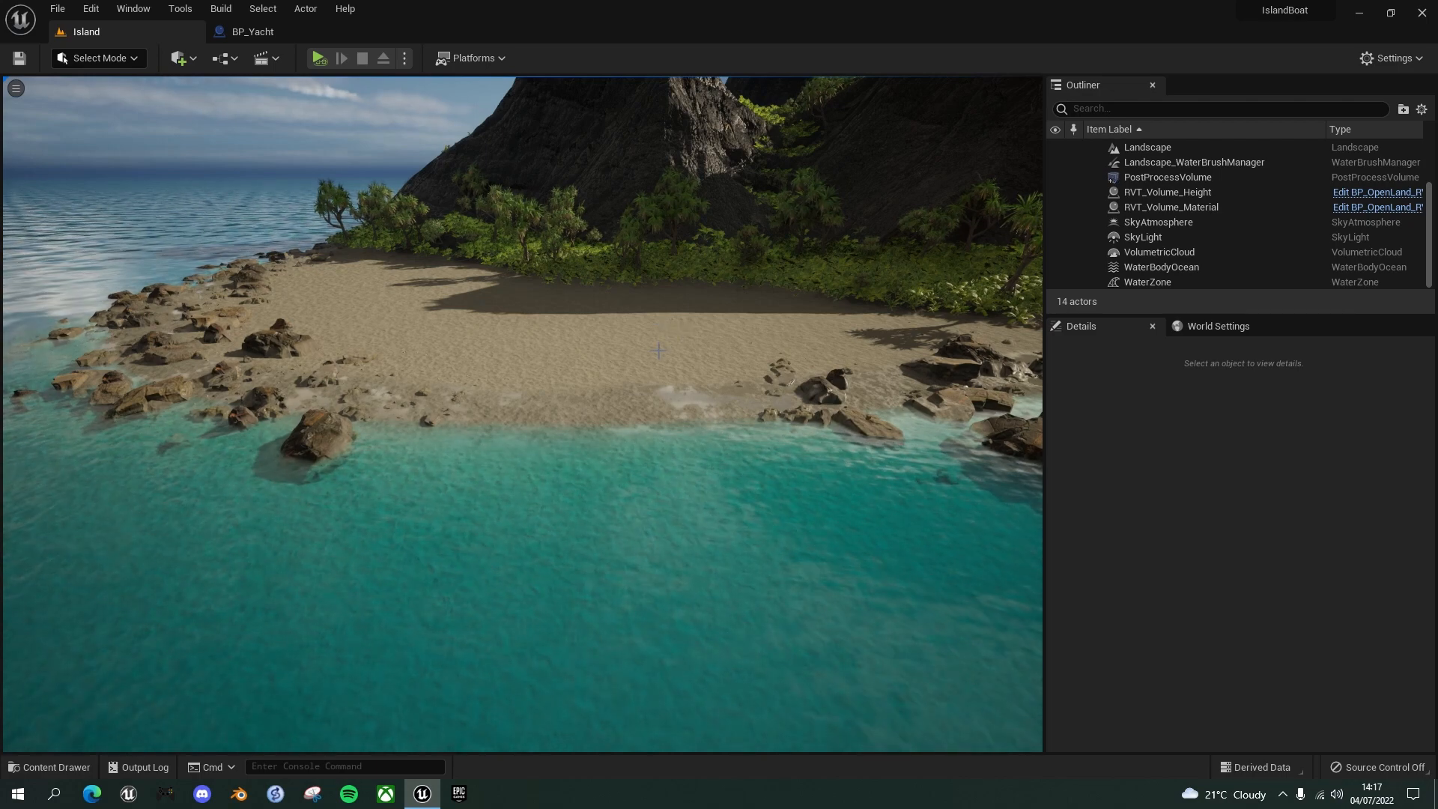
Place the SM_Canoe01 mesh from the Boats/Canoe01 folder on the beach at the water's edge.
key("ctrl+space")
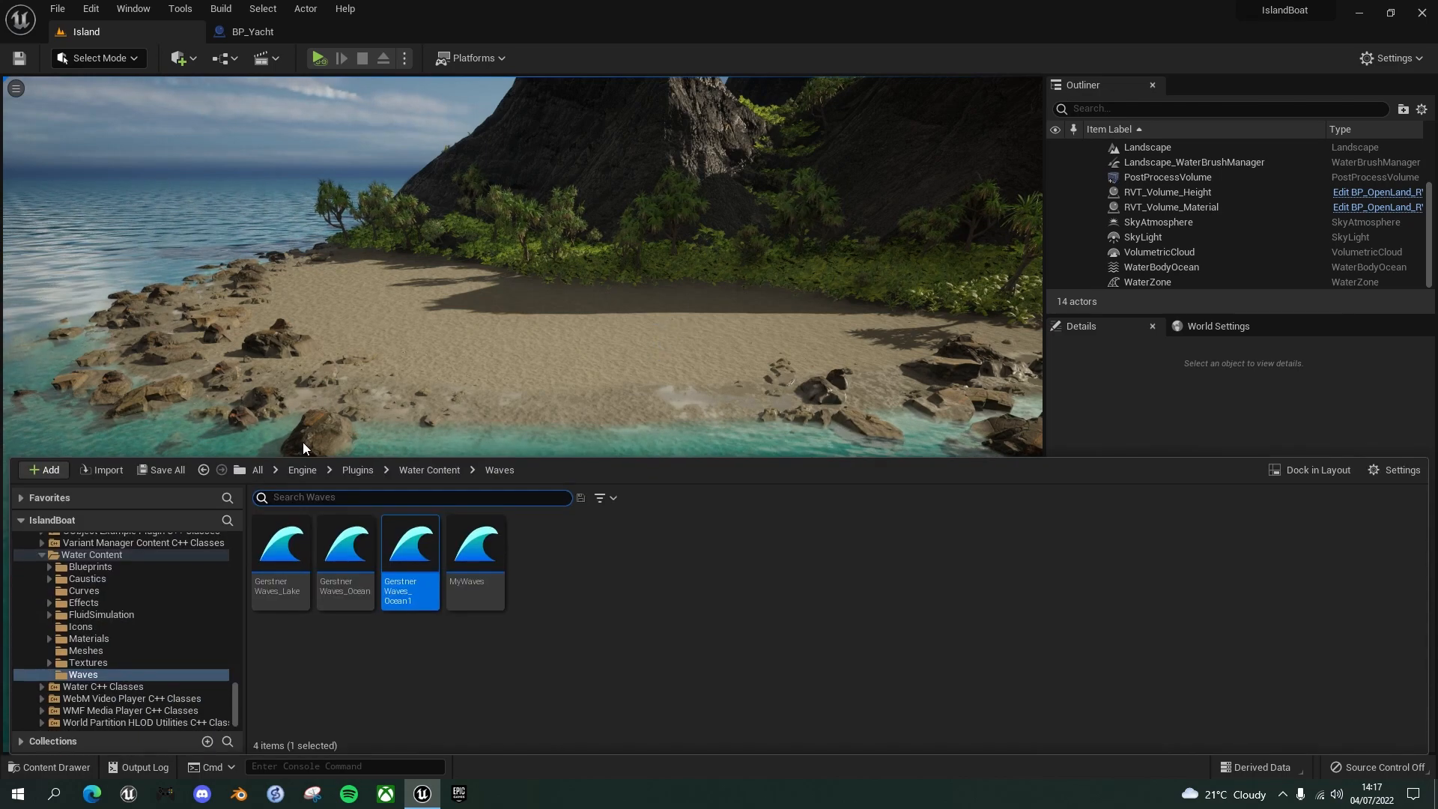
scroll(165, 599, "up", 20)
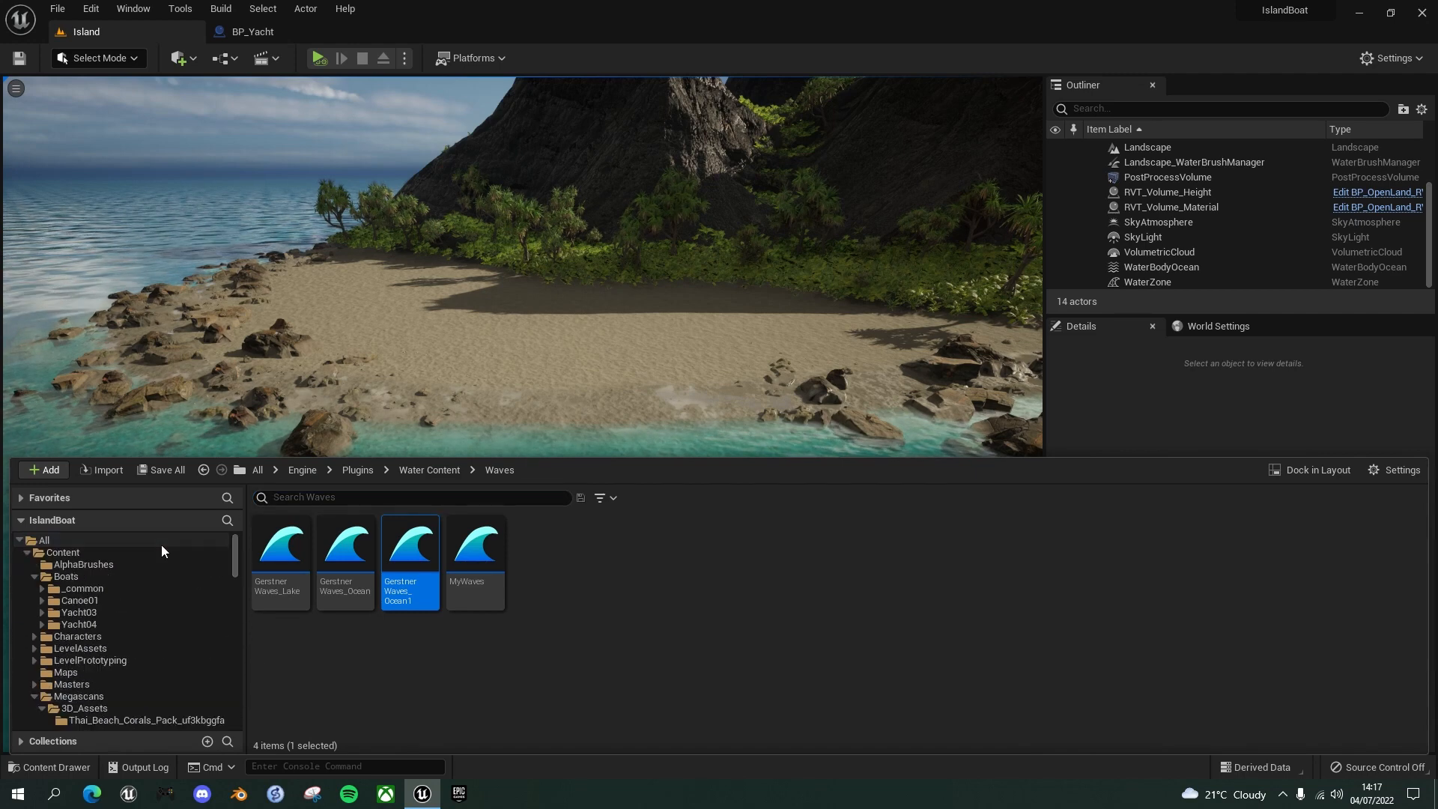
left_click(77, 601)
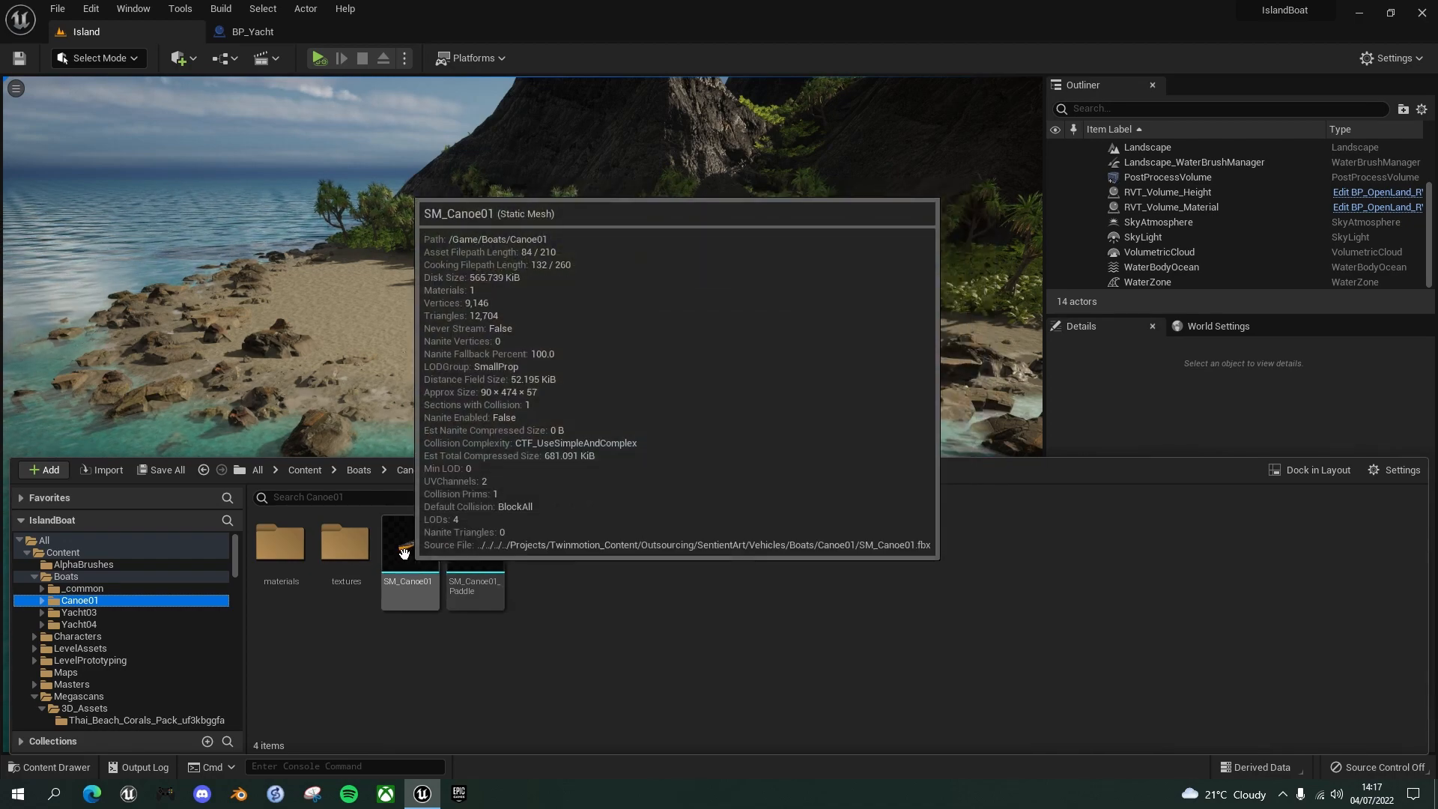
mouse_move(480, 550)
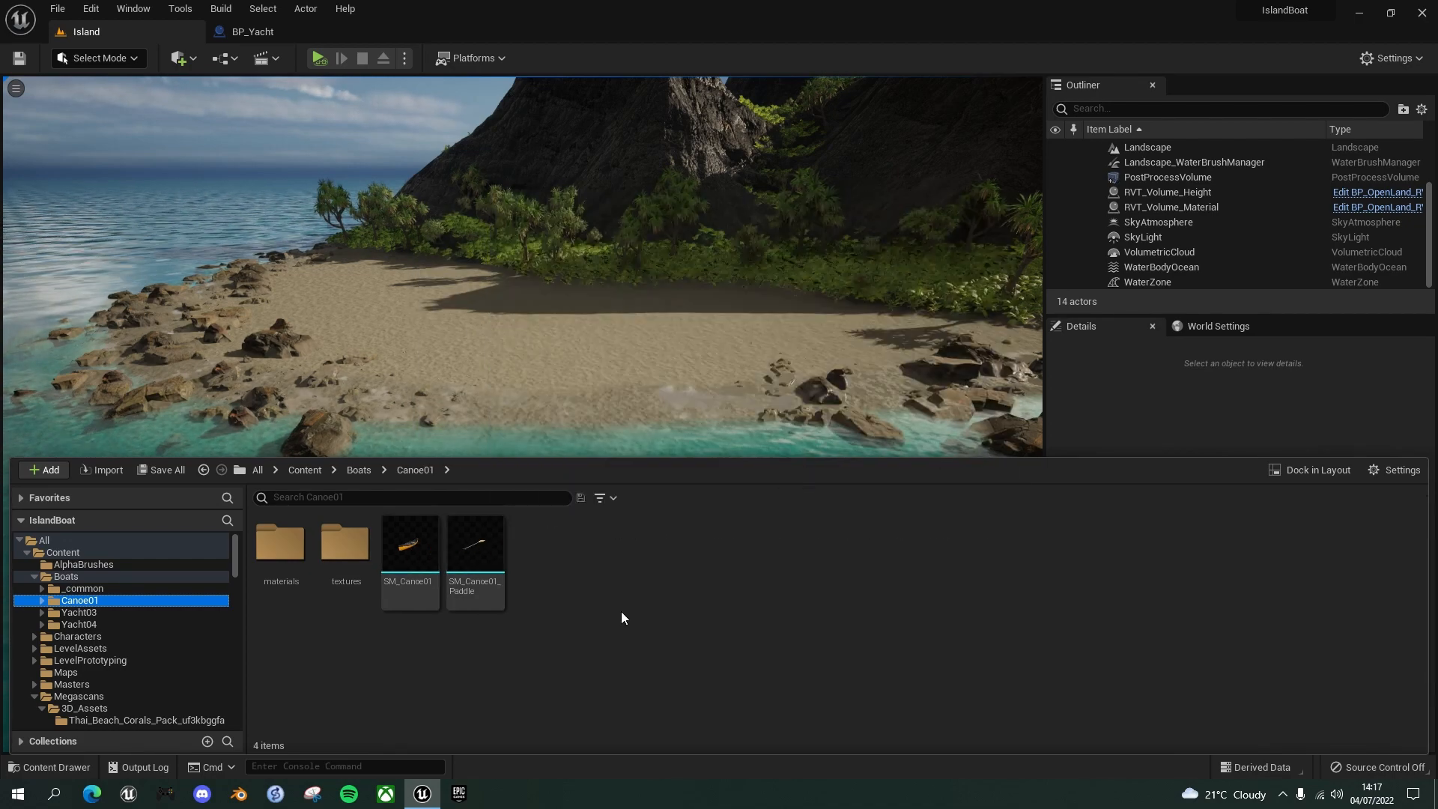
left_click_drag(409, 551, 657, 397)
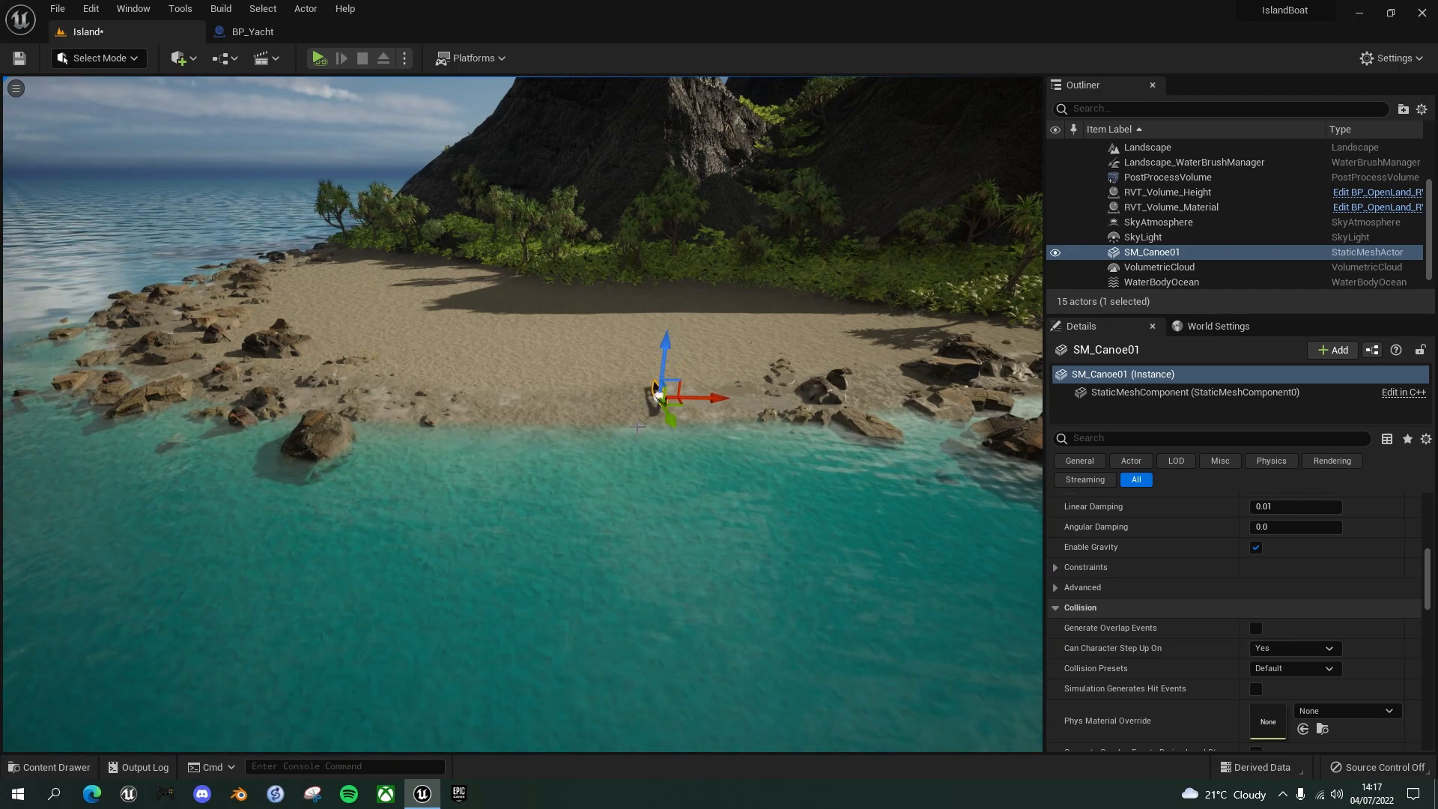
Place the SM_Canoe01_Paddle mesh from the Canoe01 folder on the sand beside the beached canoe.
key("ctrl+space")
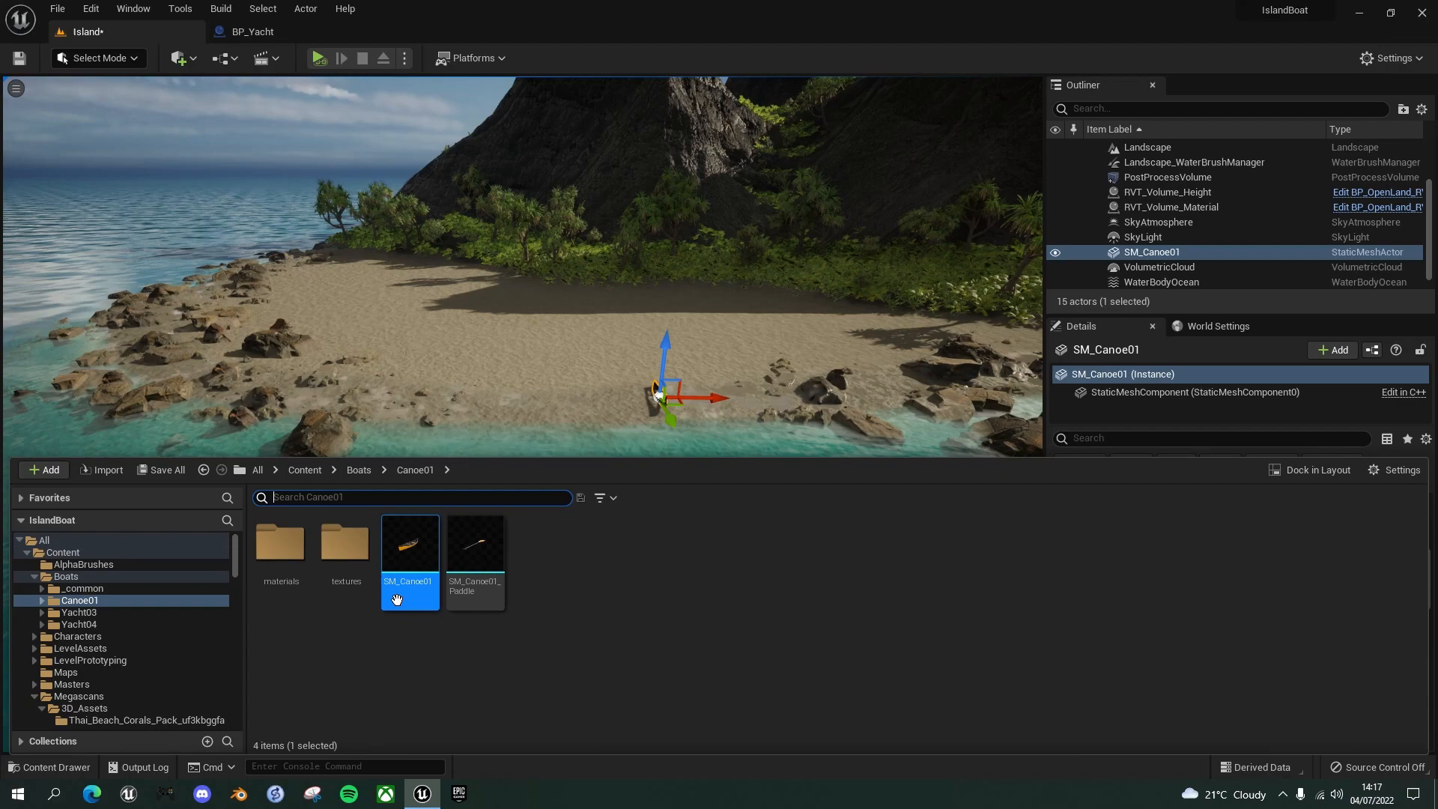
left_click_drag(475, 547, 632, 373)
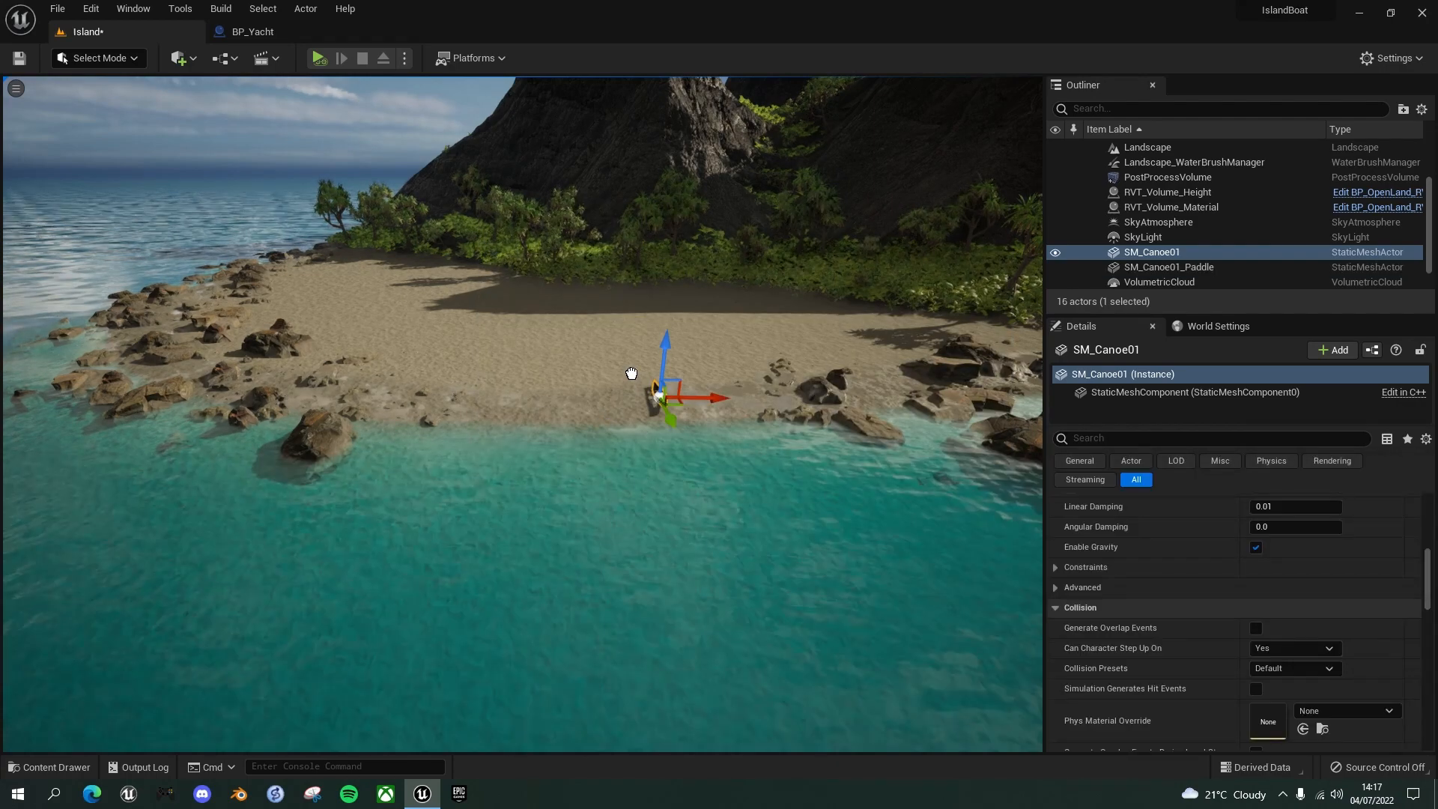
left_click(636, 366)
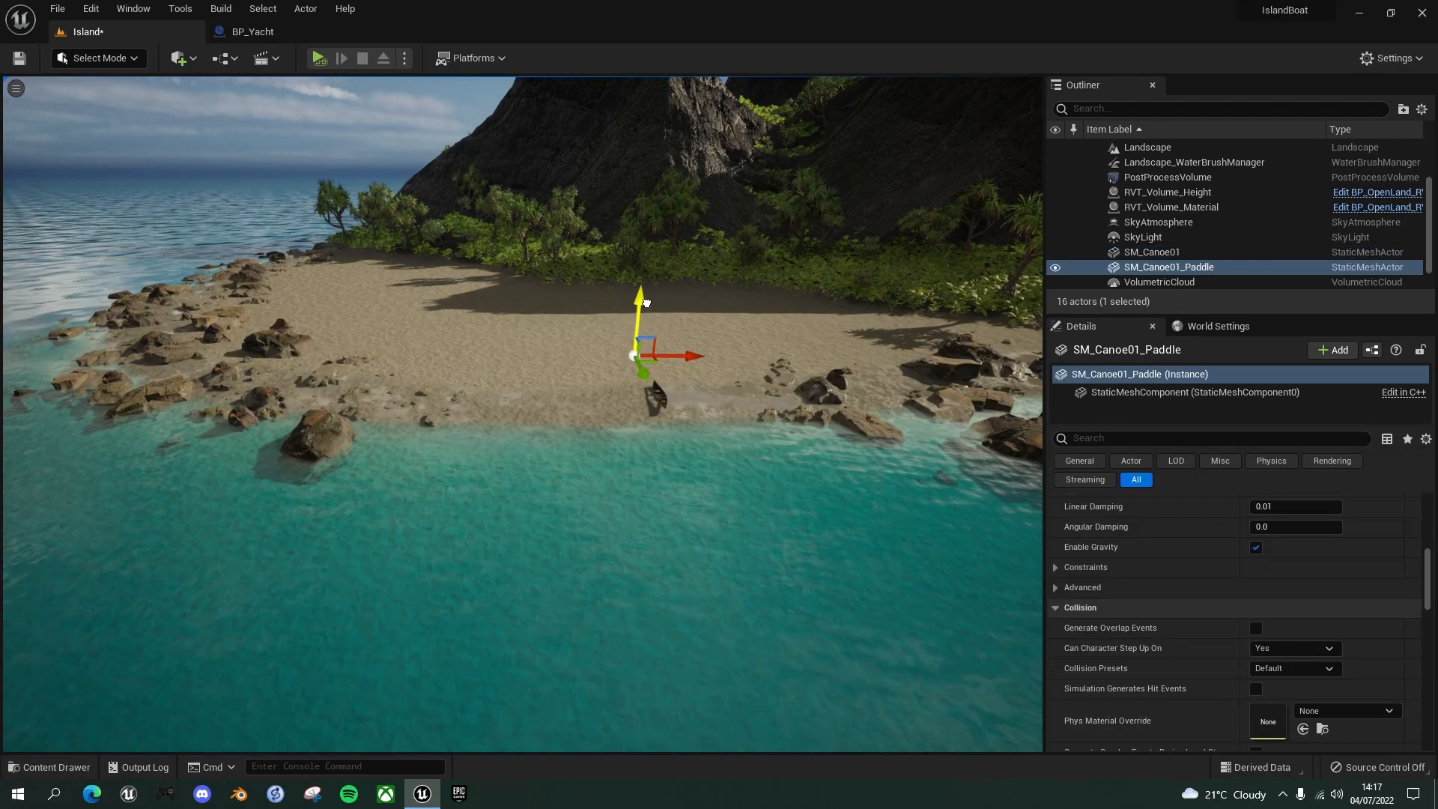
key("w")
right_click_drag(703, 405, 676, 350)
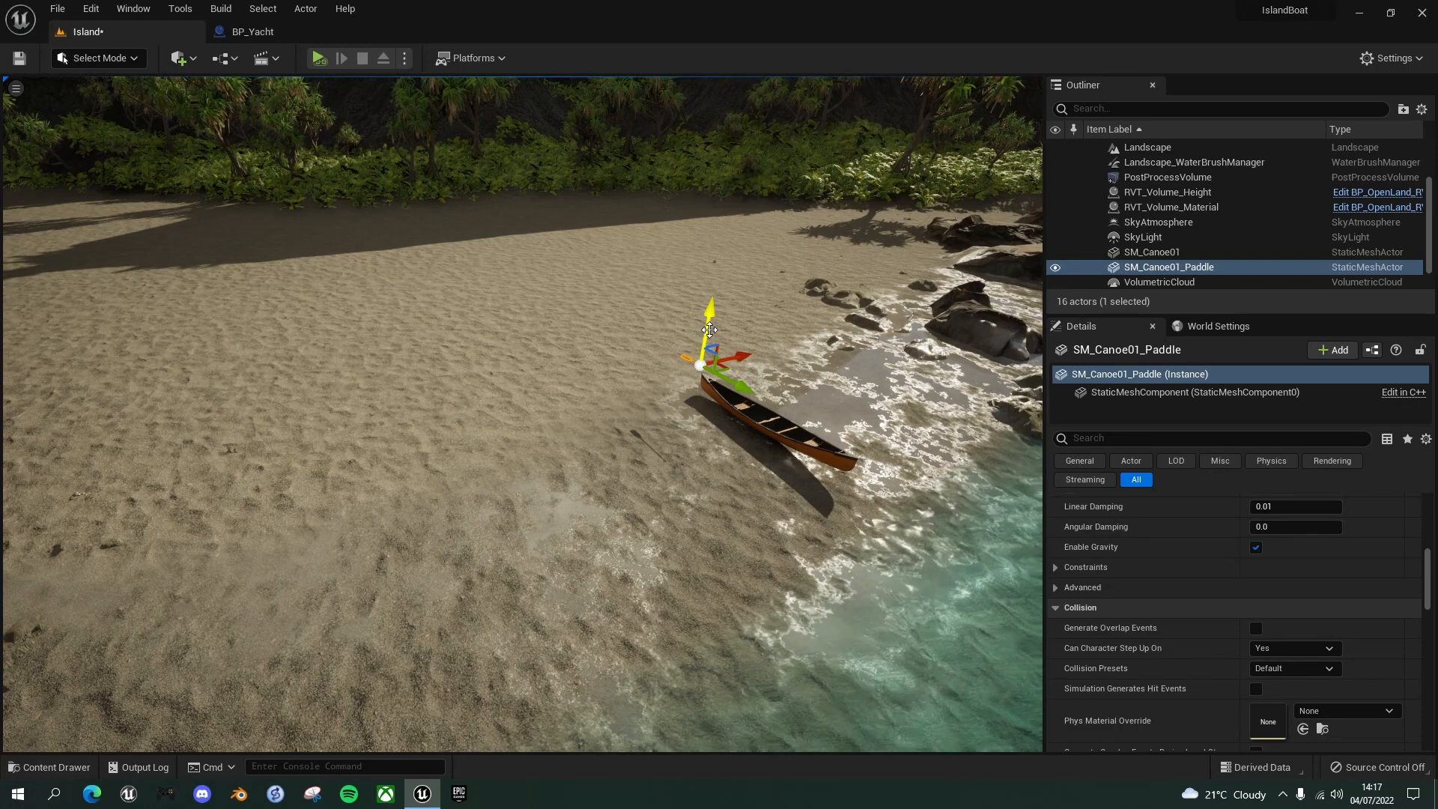
left_click(592, 723)
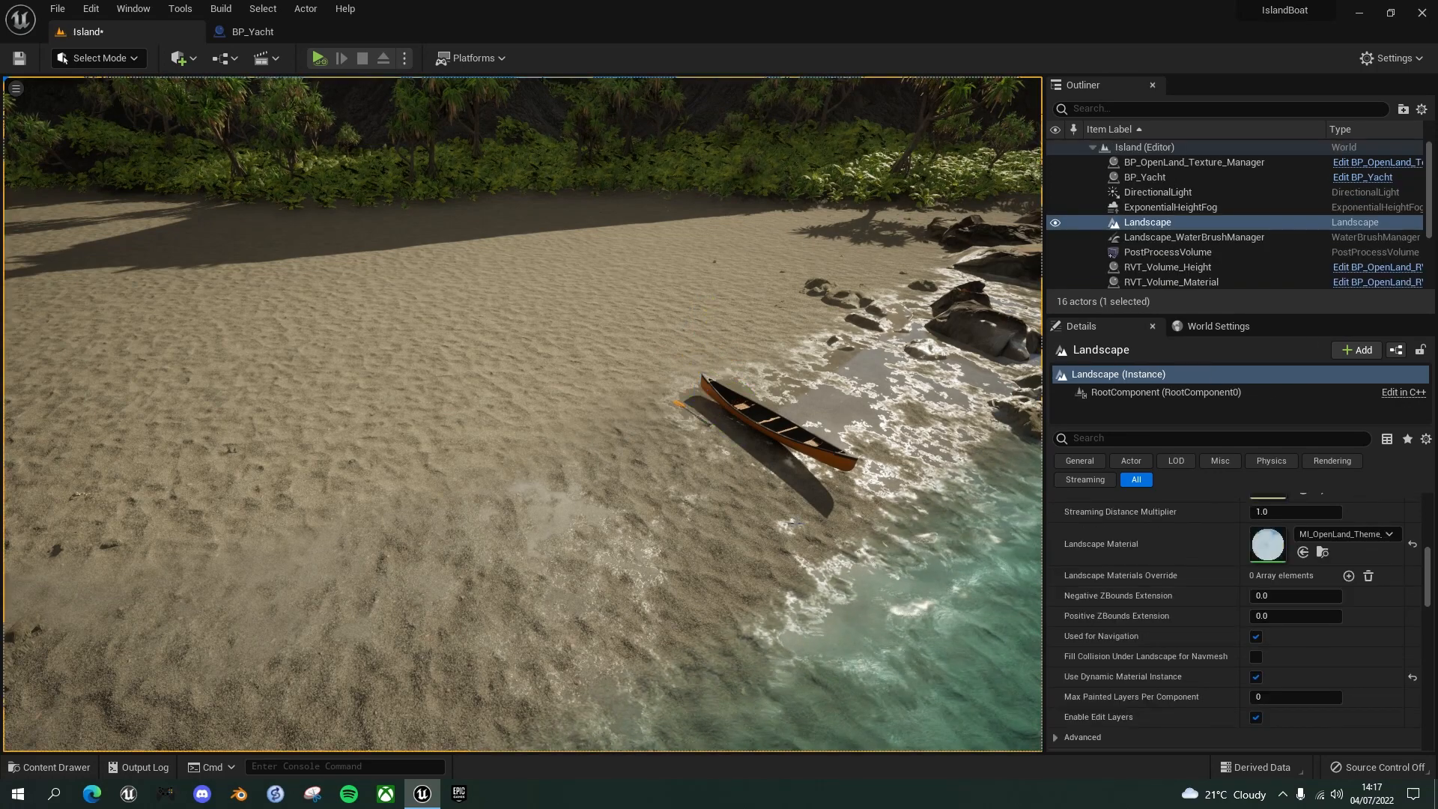
right_click_drag(592, 722, 563, 709)
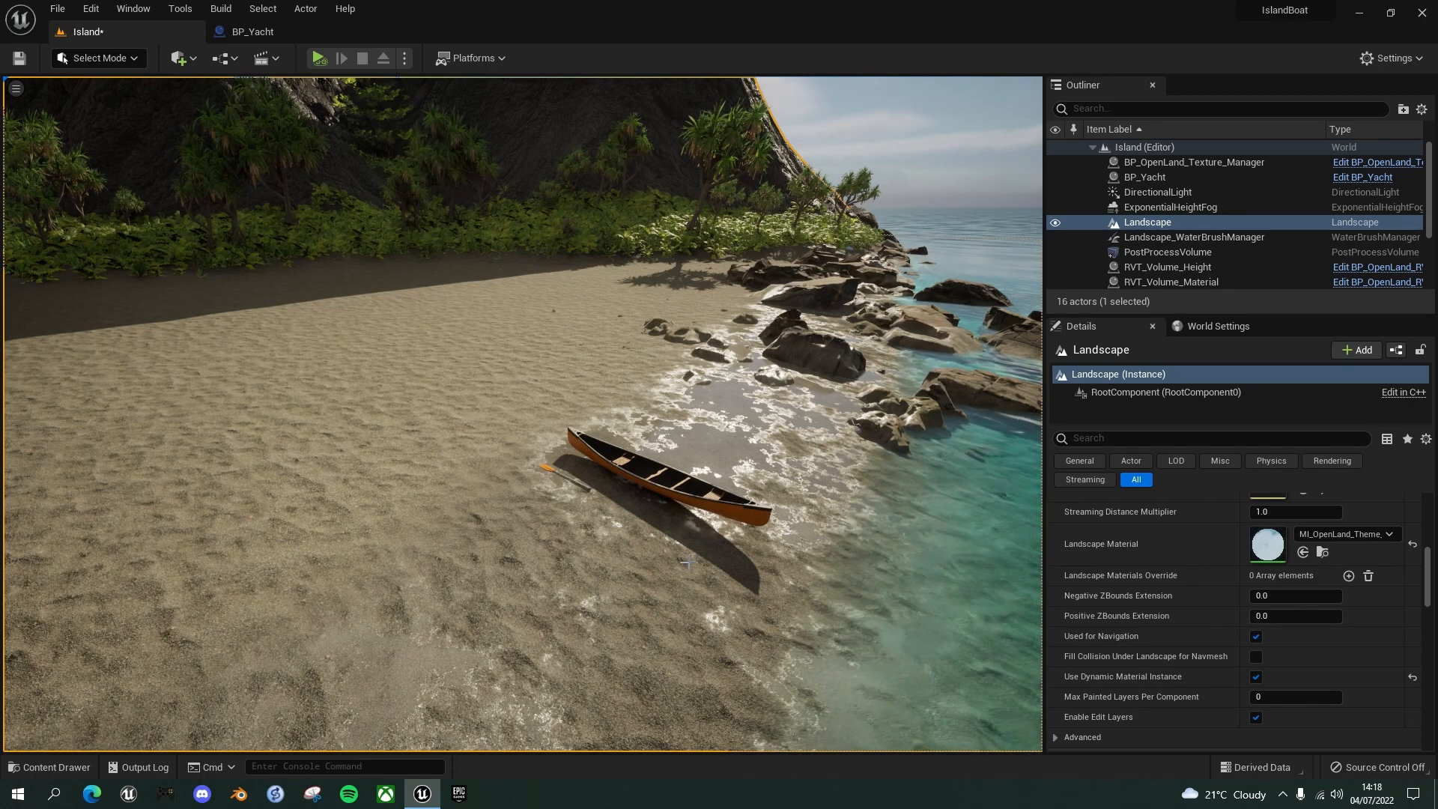
Raise the canoe and the paddle so that both hover above the sand.
left_click(655, 473)
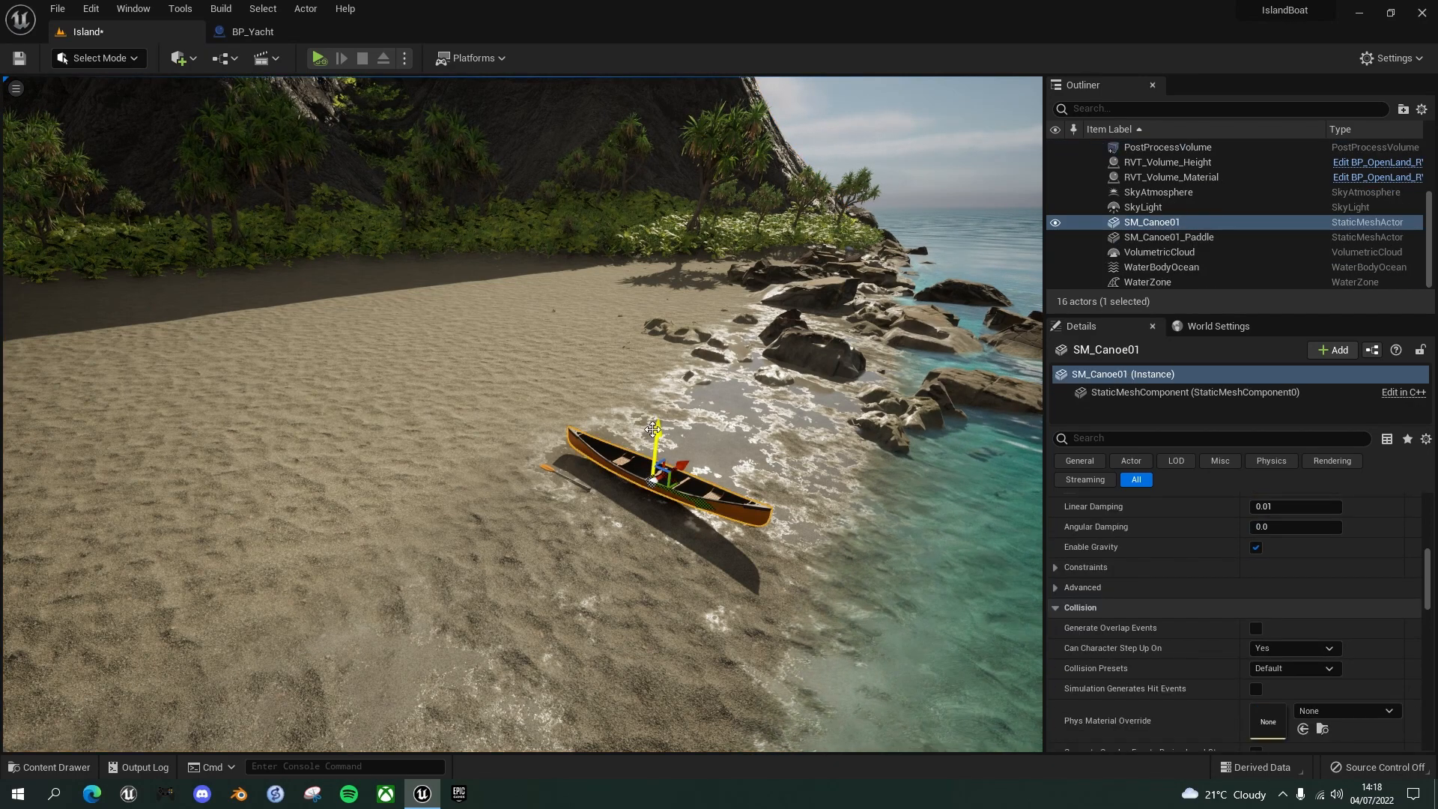
left_click_drag(656, 435, 660, 395)
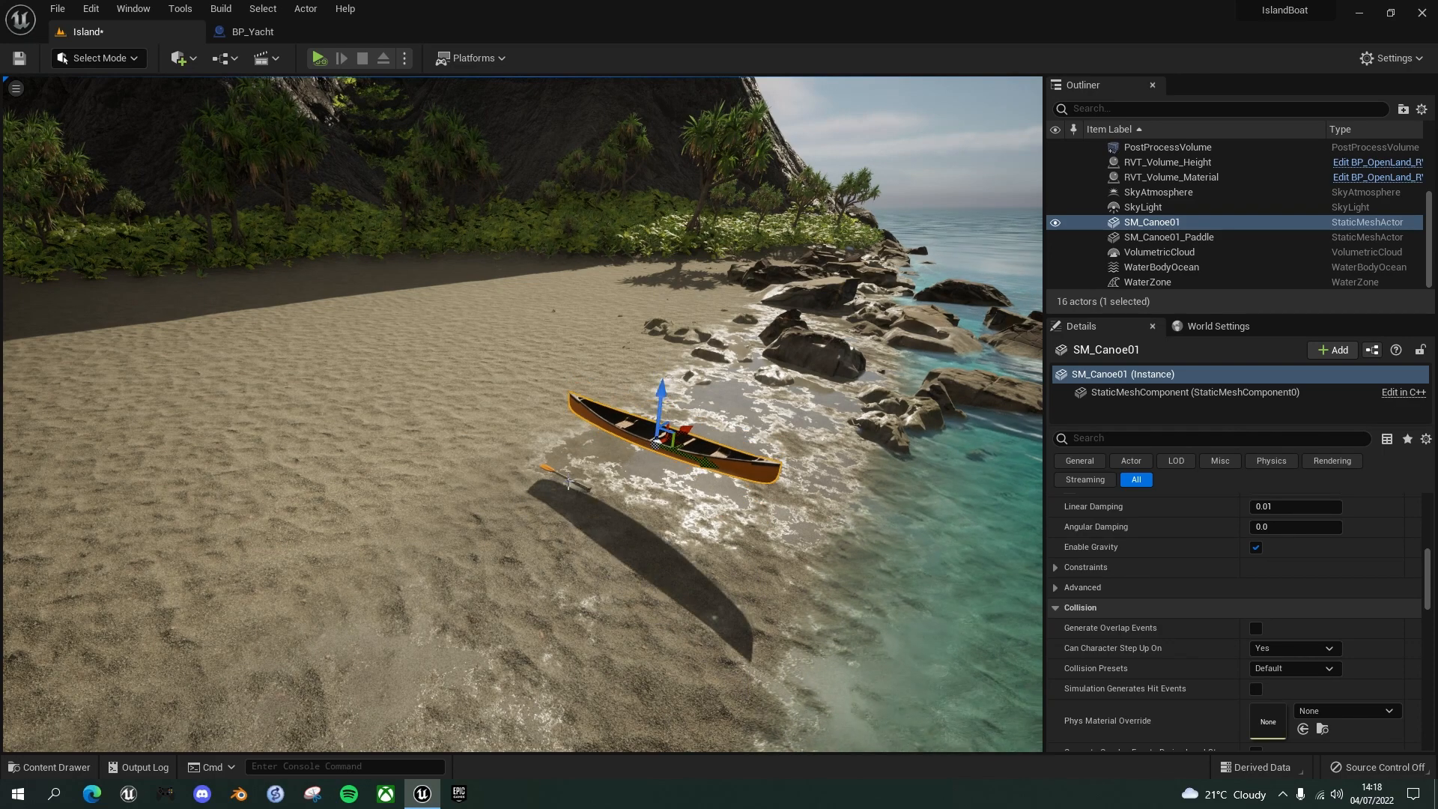
left_click(552, 470)
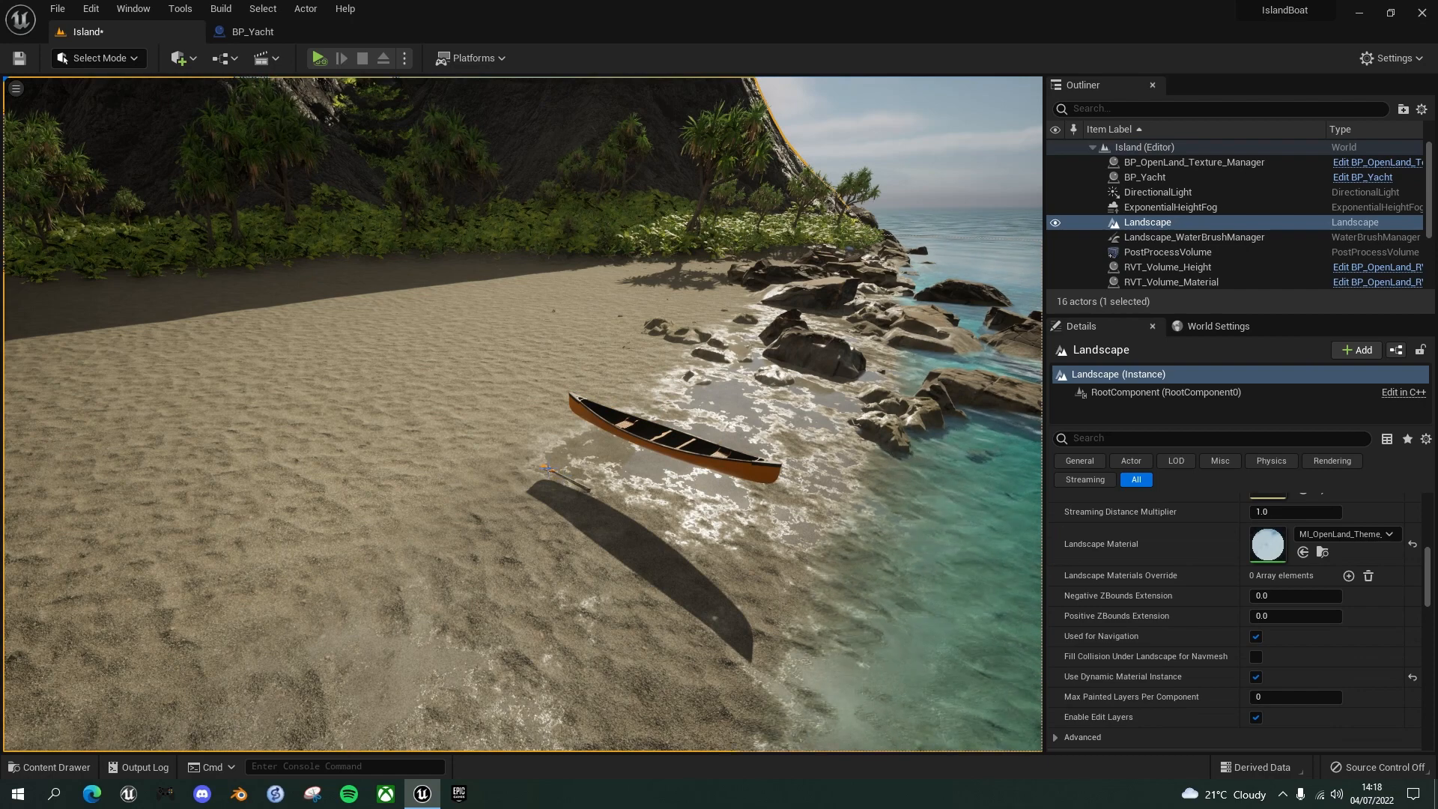
left_click(565, 476)
left_click_drag(566, 450, 566, 418)
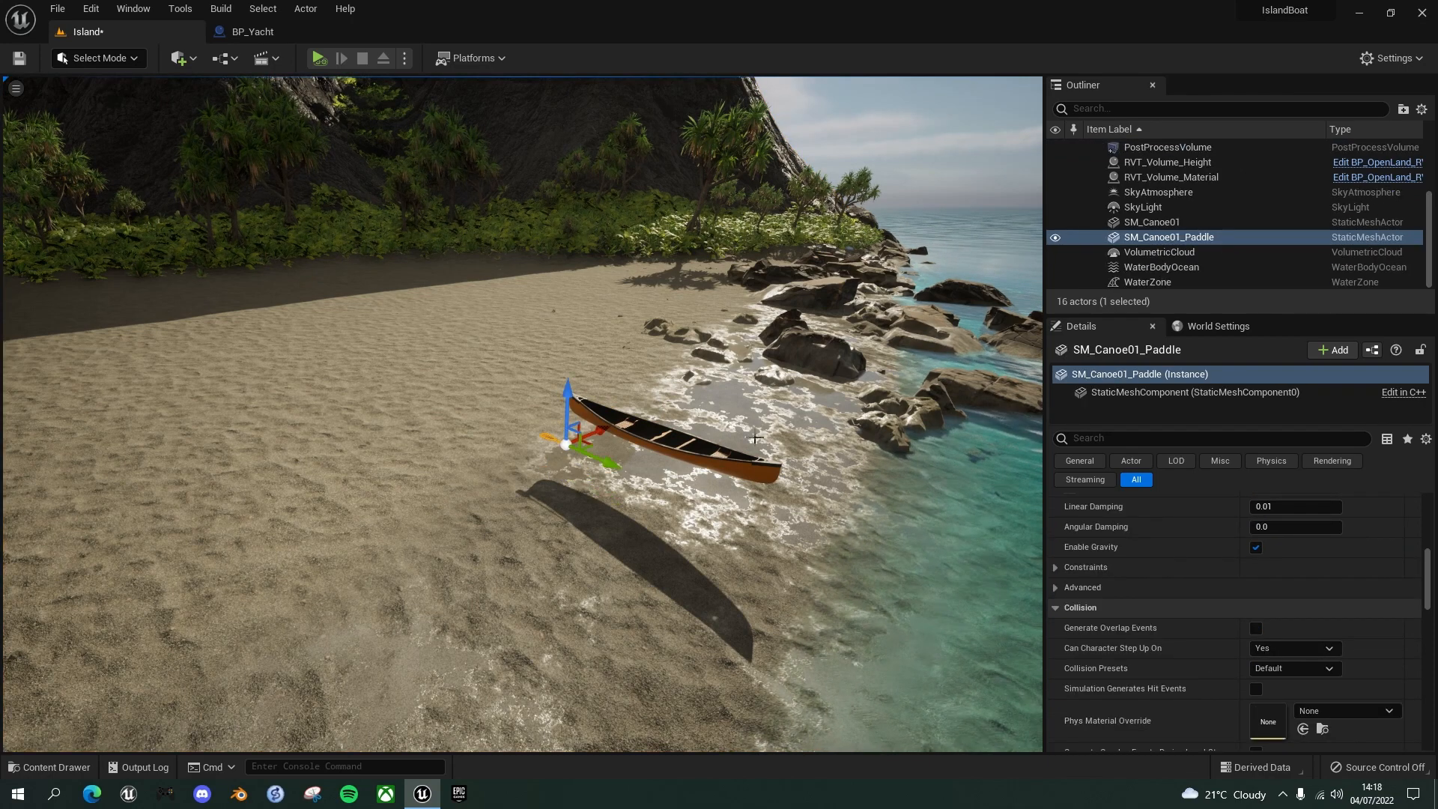
Move the canoe toward the water's edge and rotate it horizontally so one end points up the beach.
left_click(674, 442)
left_click_drag(723, 442, 849, 489)
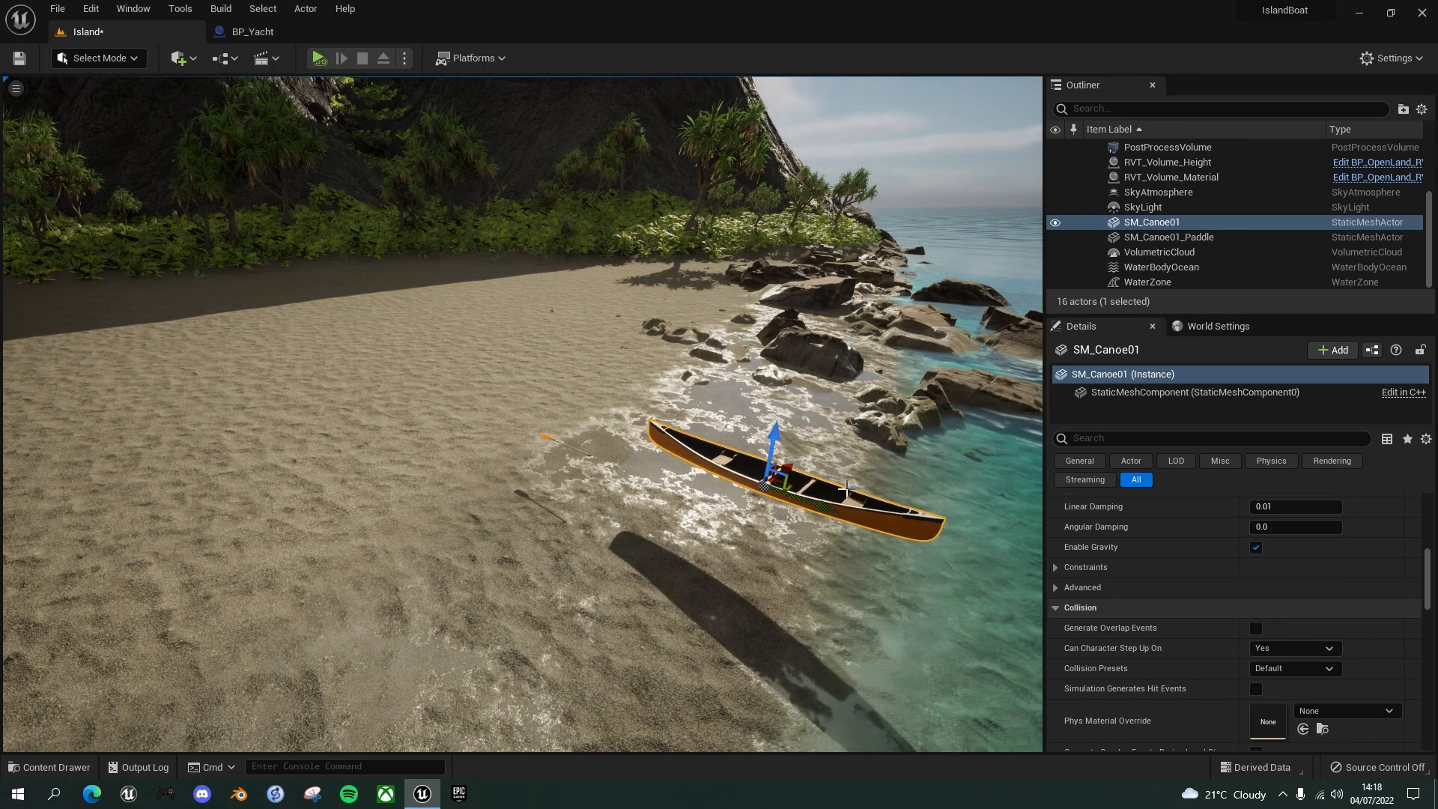
key("e")
left_click_drag(755, 525, 626, 510)
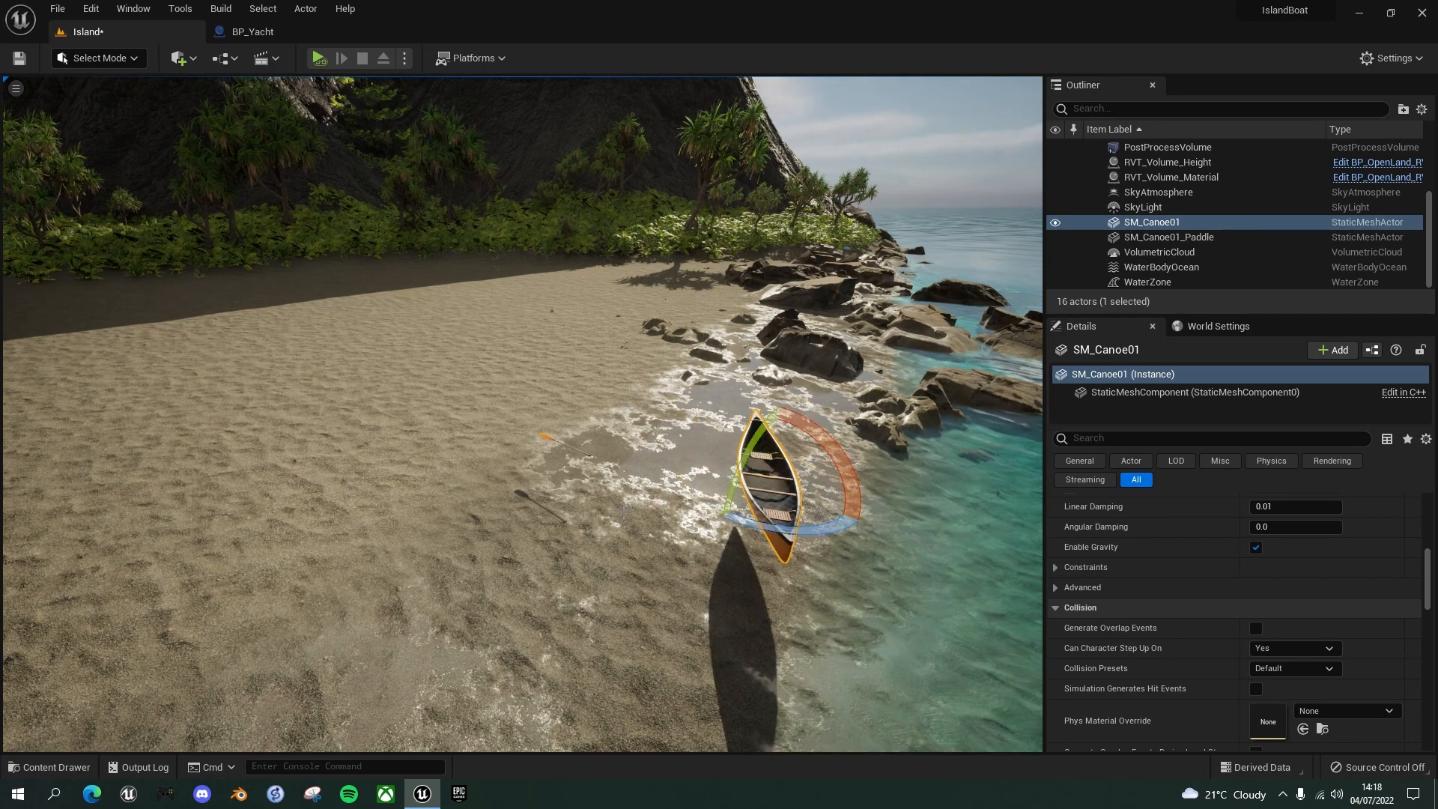
Move the paddle across the beach to sit close beside the hovering canoe.
left_click(554, 440)
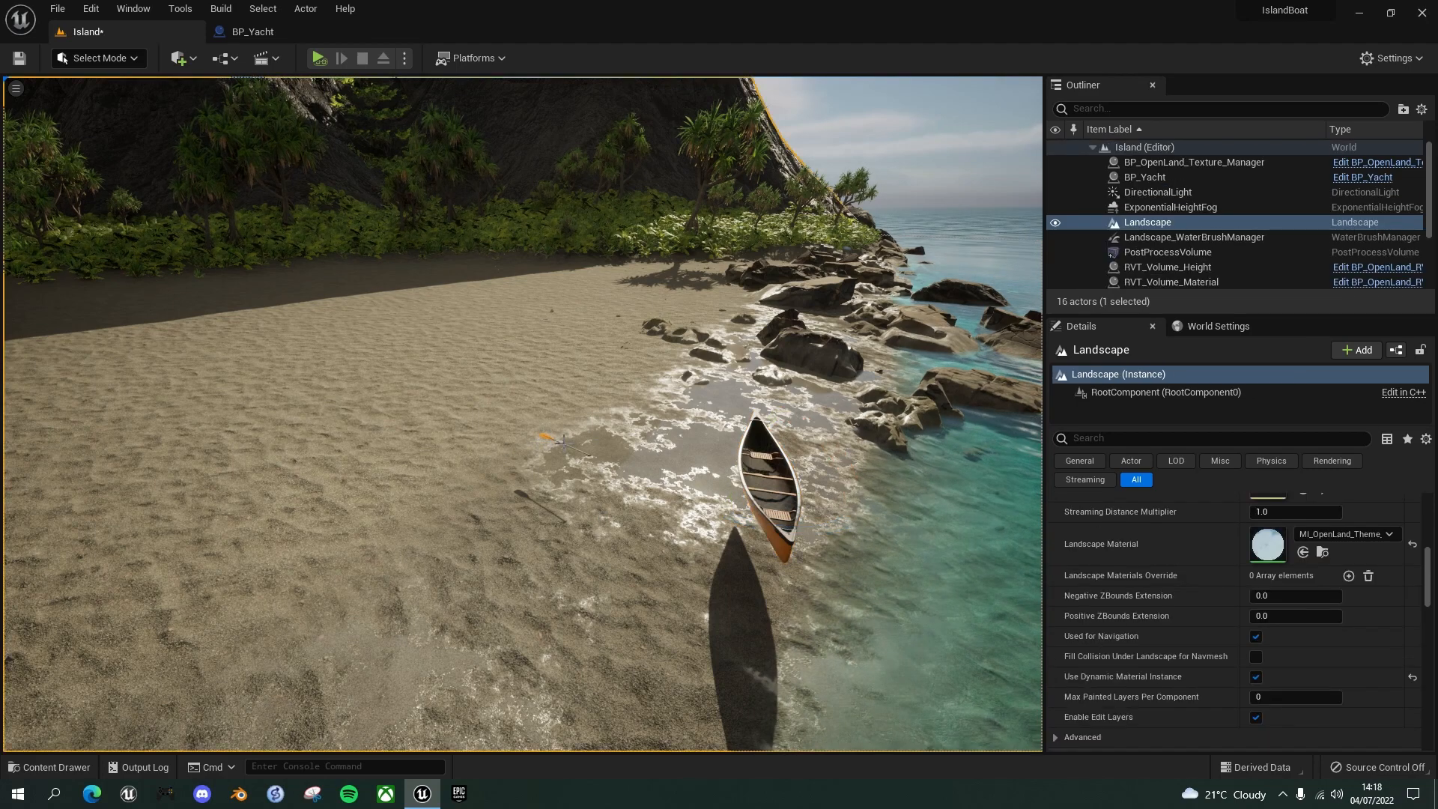
left_click(552, 439)
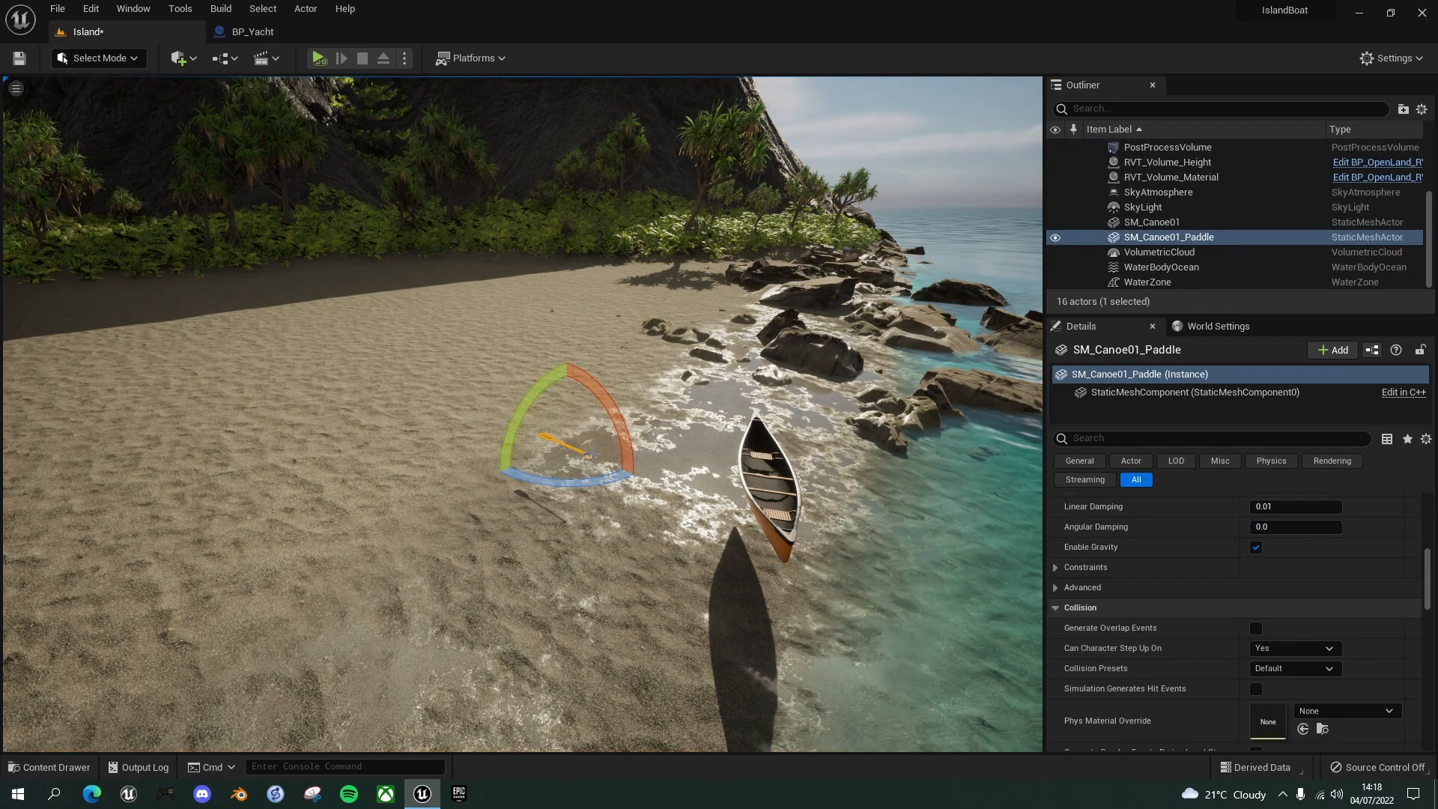
key("w")
left_click_drag(611, 468, 787, 504)
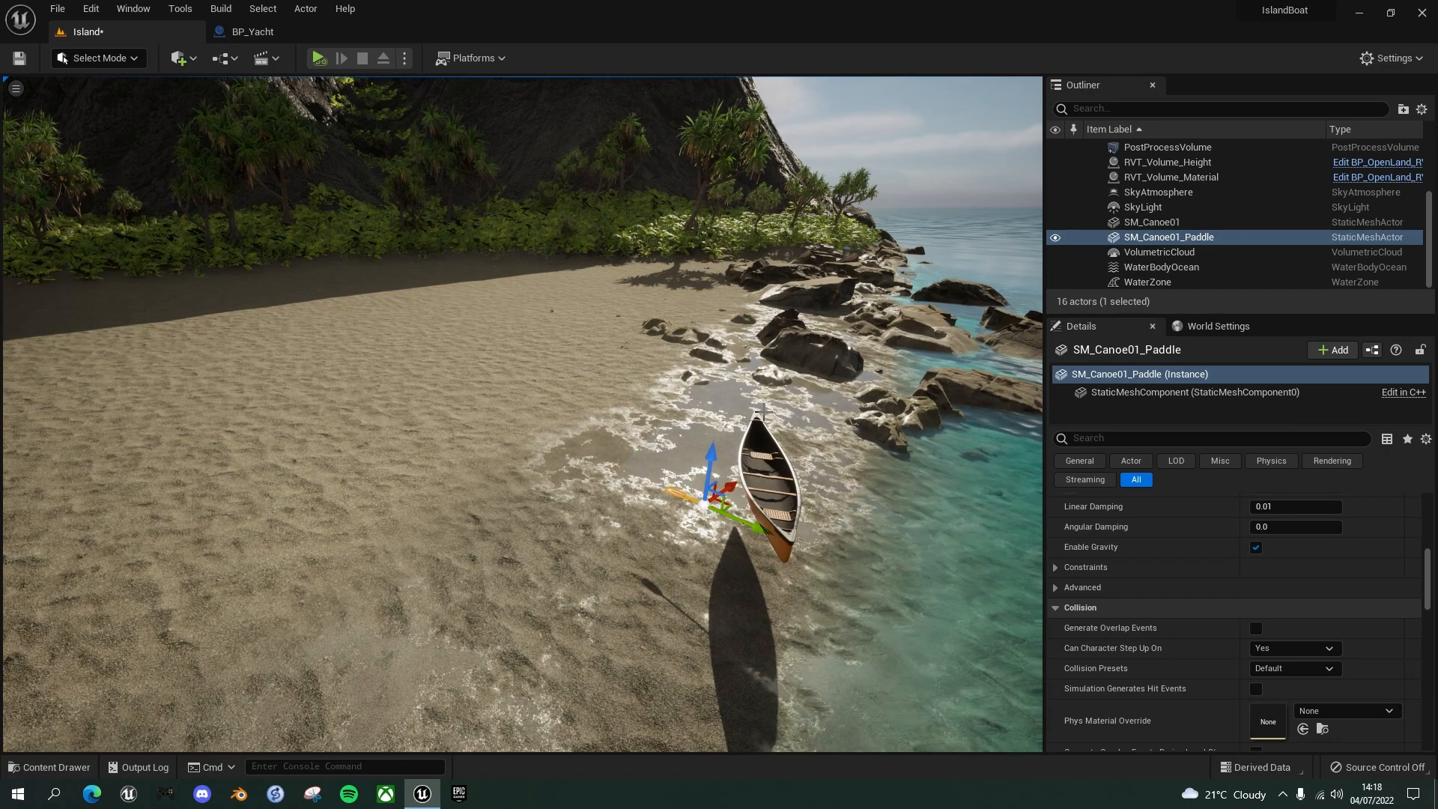
Filter SM_Canoe01's details by "phys" and enable Simulate Physics and the Mass (kg) override at 100.0.
left_click(761, 468)
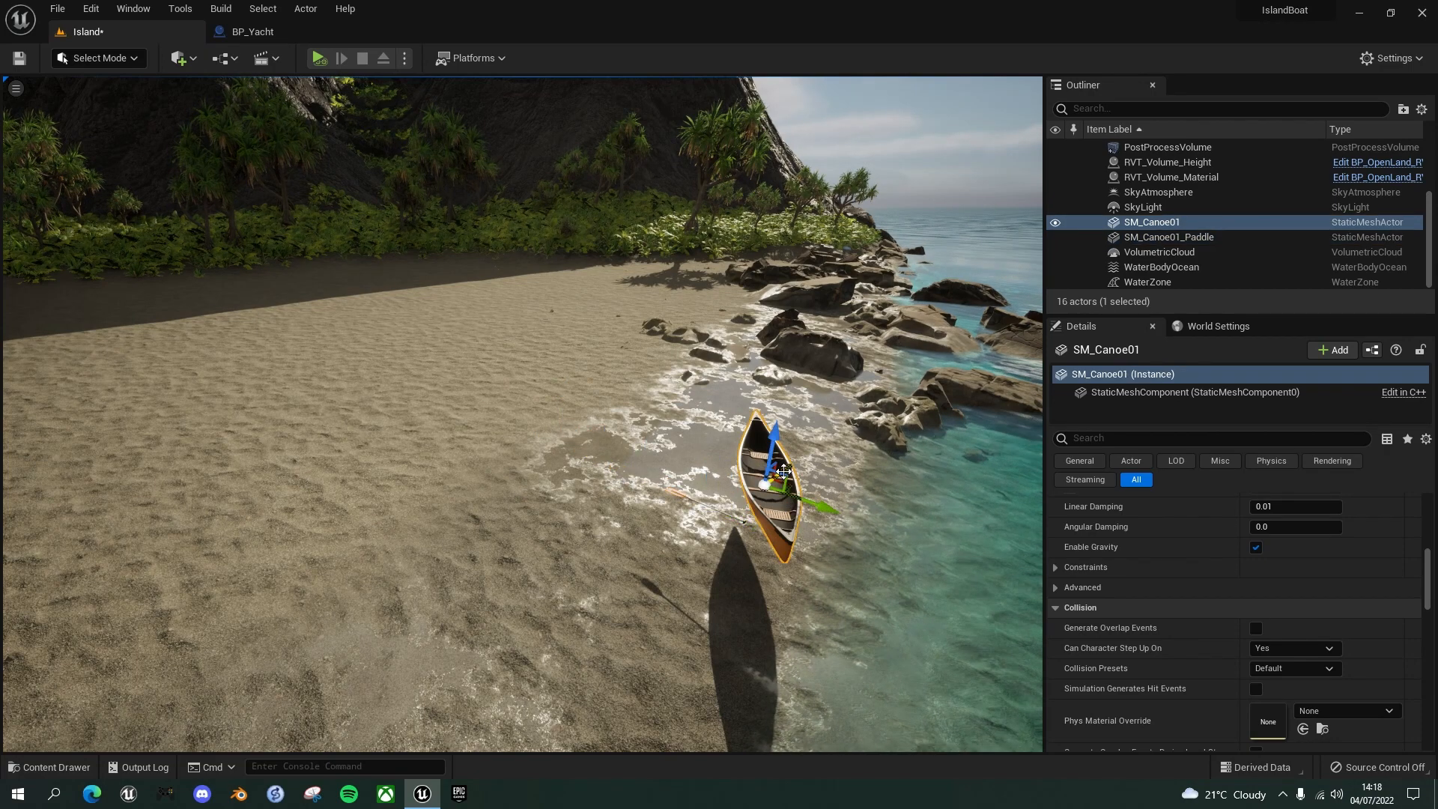
right_click_drag(866, 548, 768, 543)
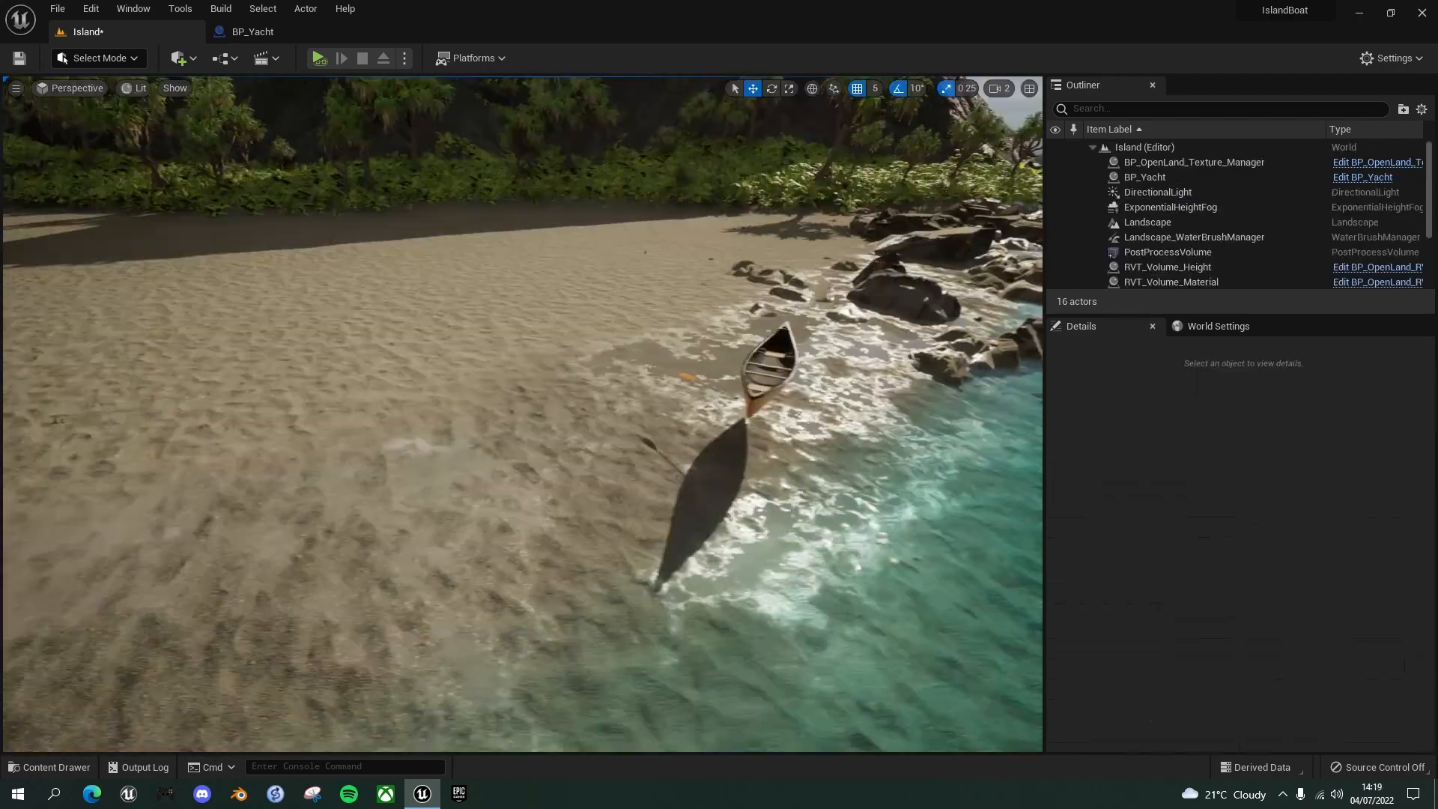
key("w")
mouse_move(569, 449)
right_mouse_down()
mouse_move(546, 439)
mouse_move(581, 436)
right_mouse_up()
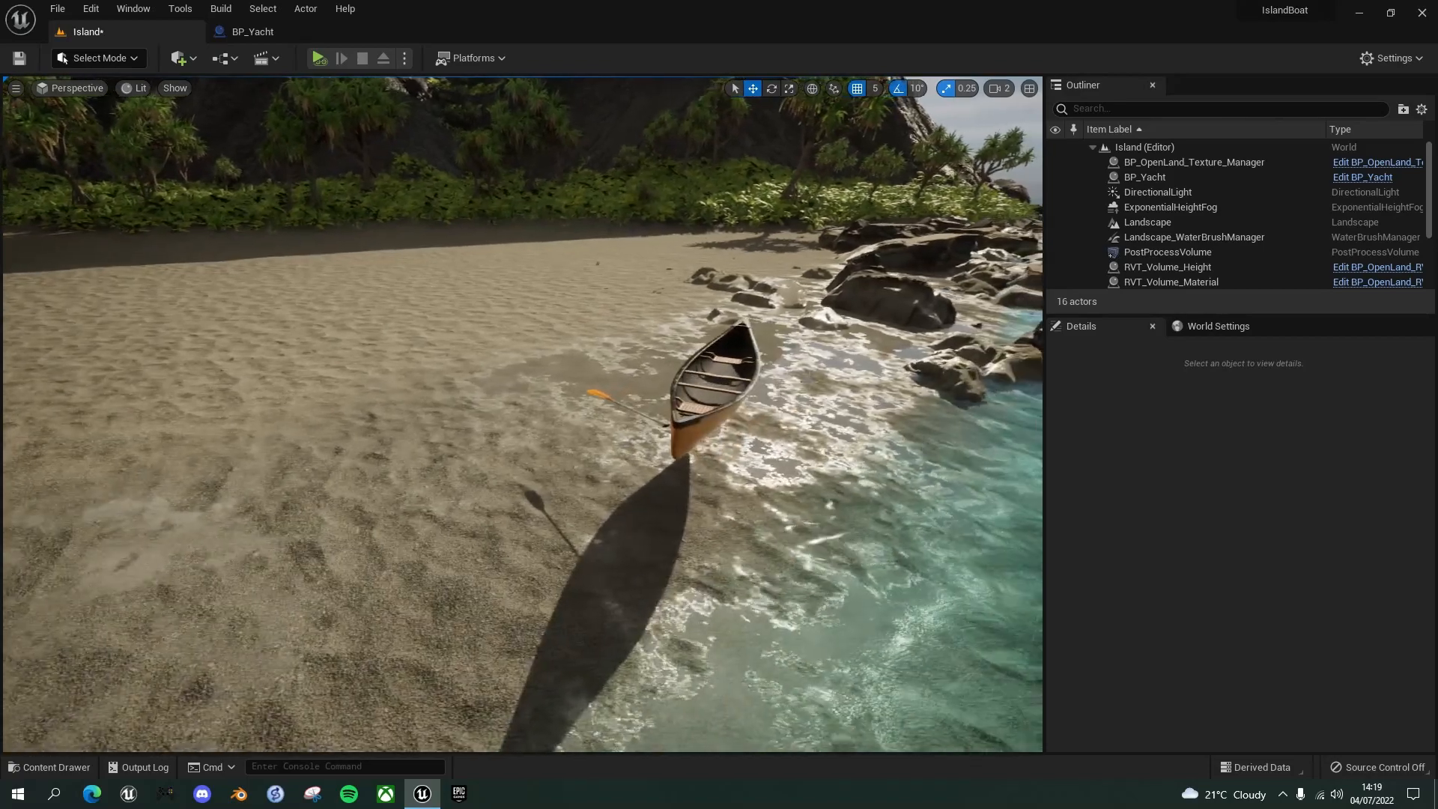
left_click(721, 370)
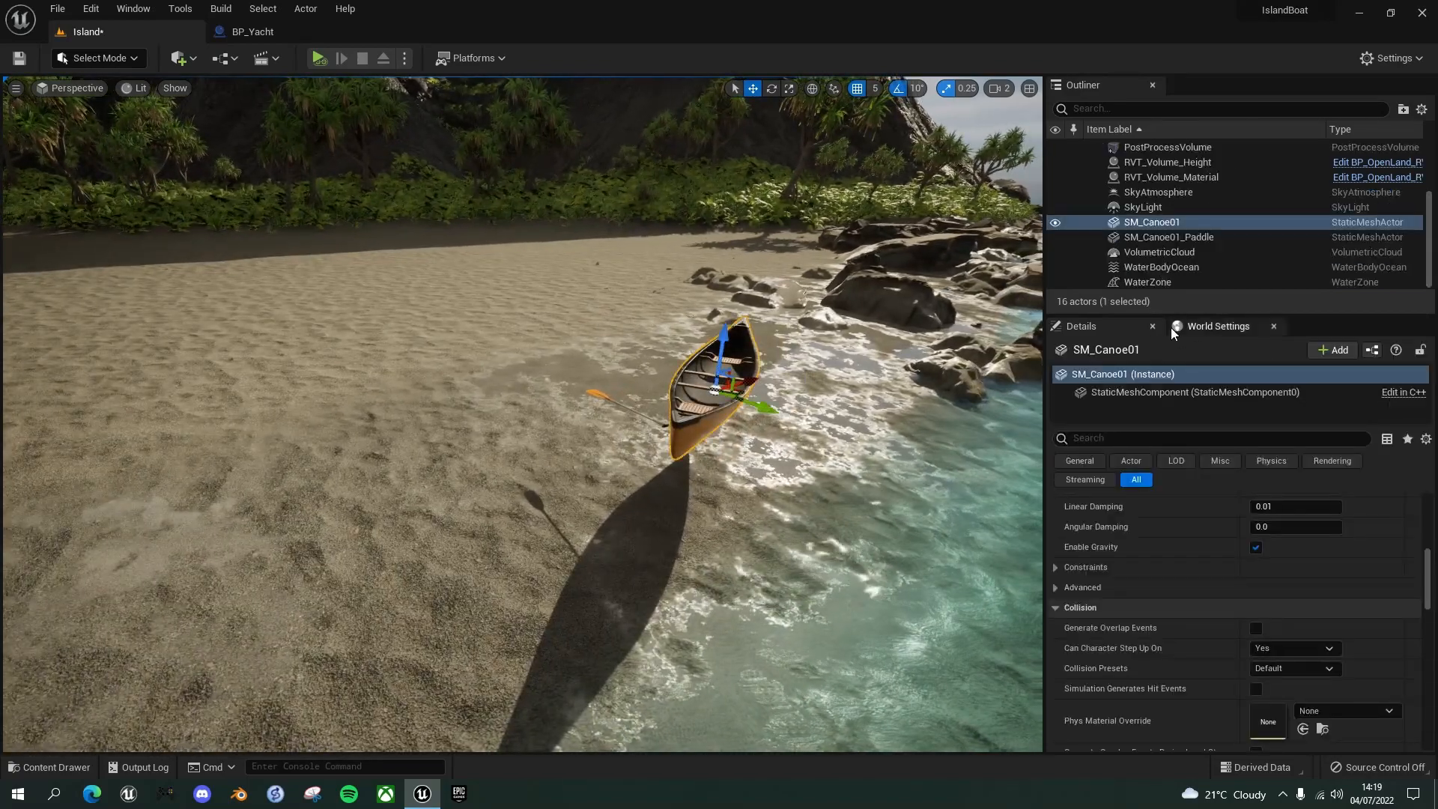
scroll(1146, 585, "down", 2)
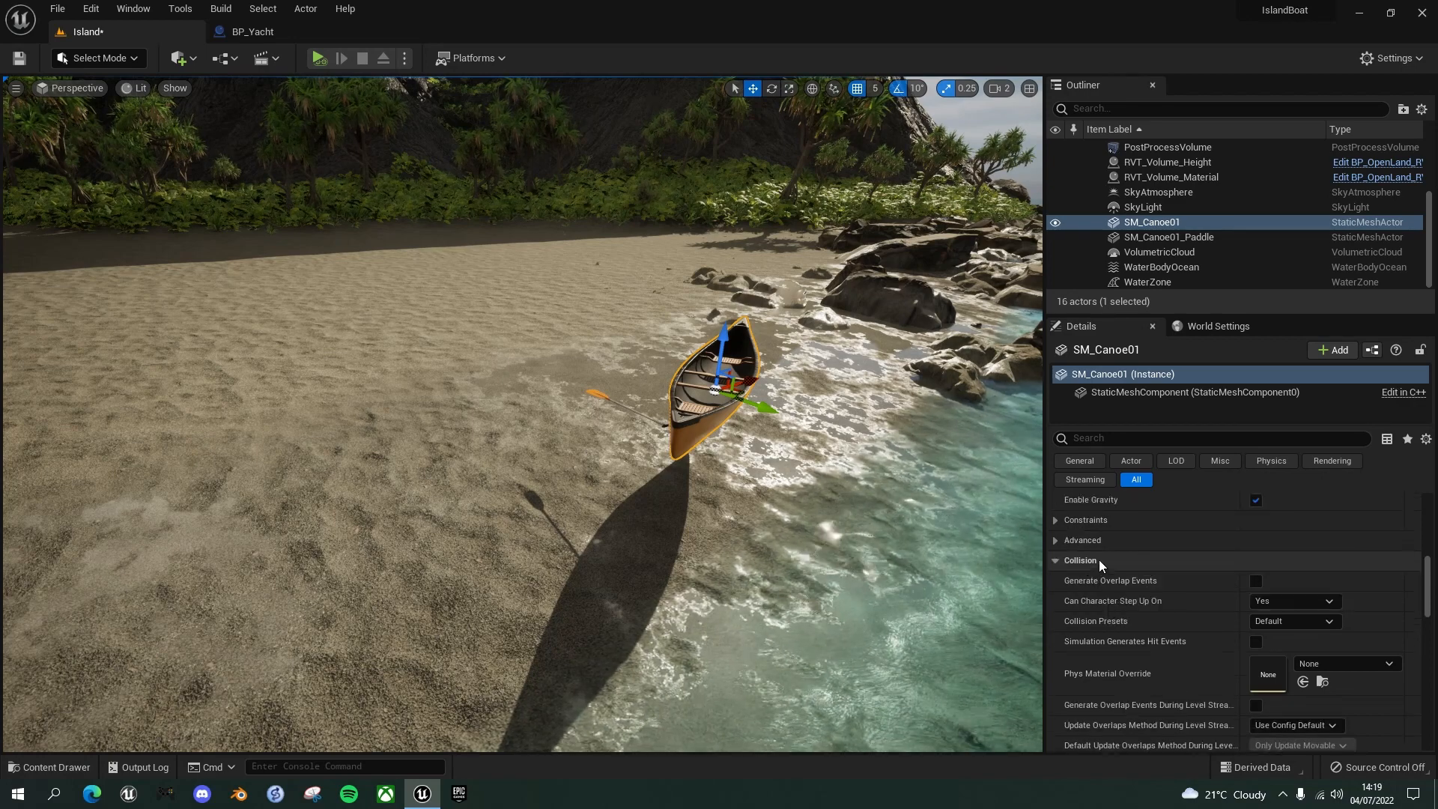
scroll(1098, 559, "up", 1)
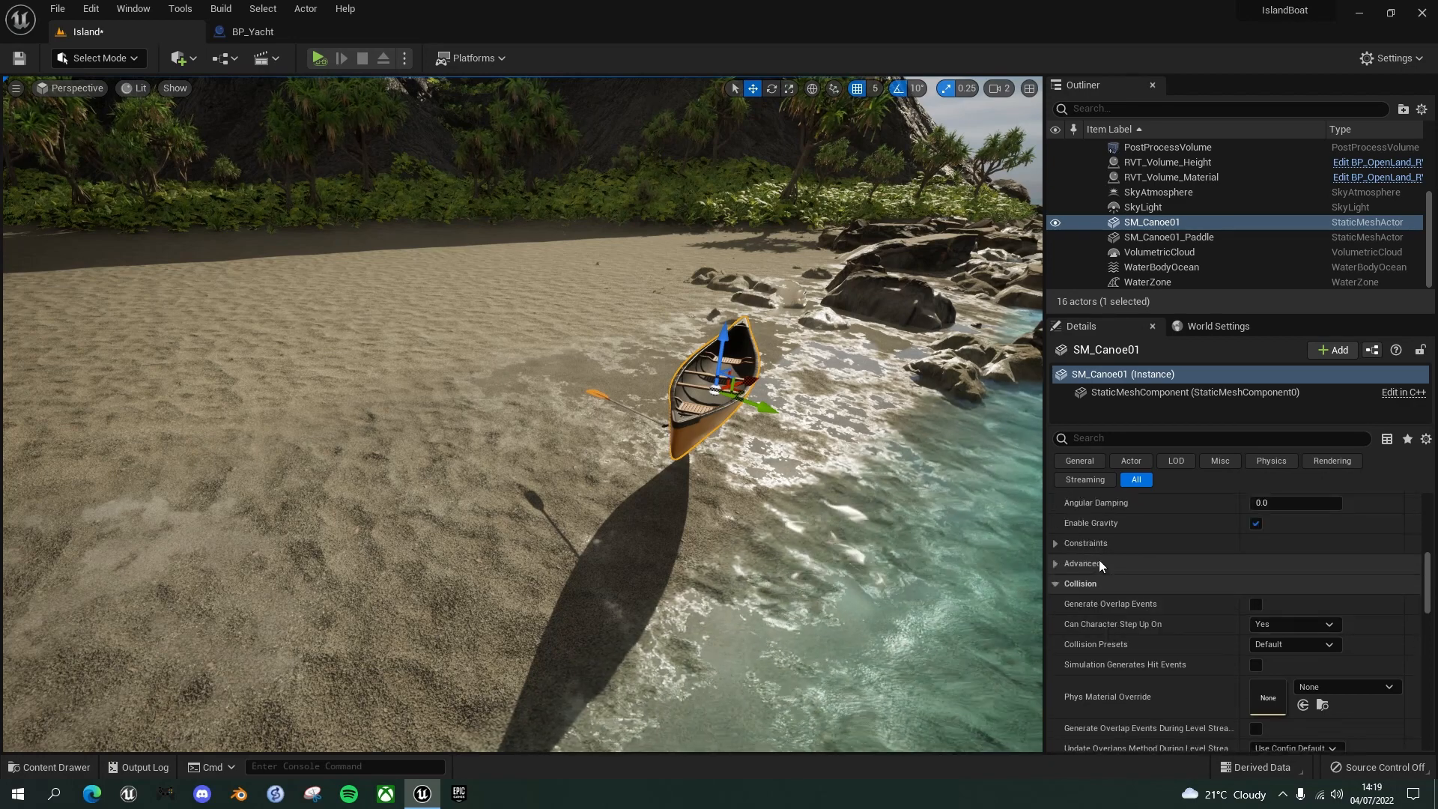
left_click(1116, 439)
type("physi")
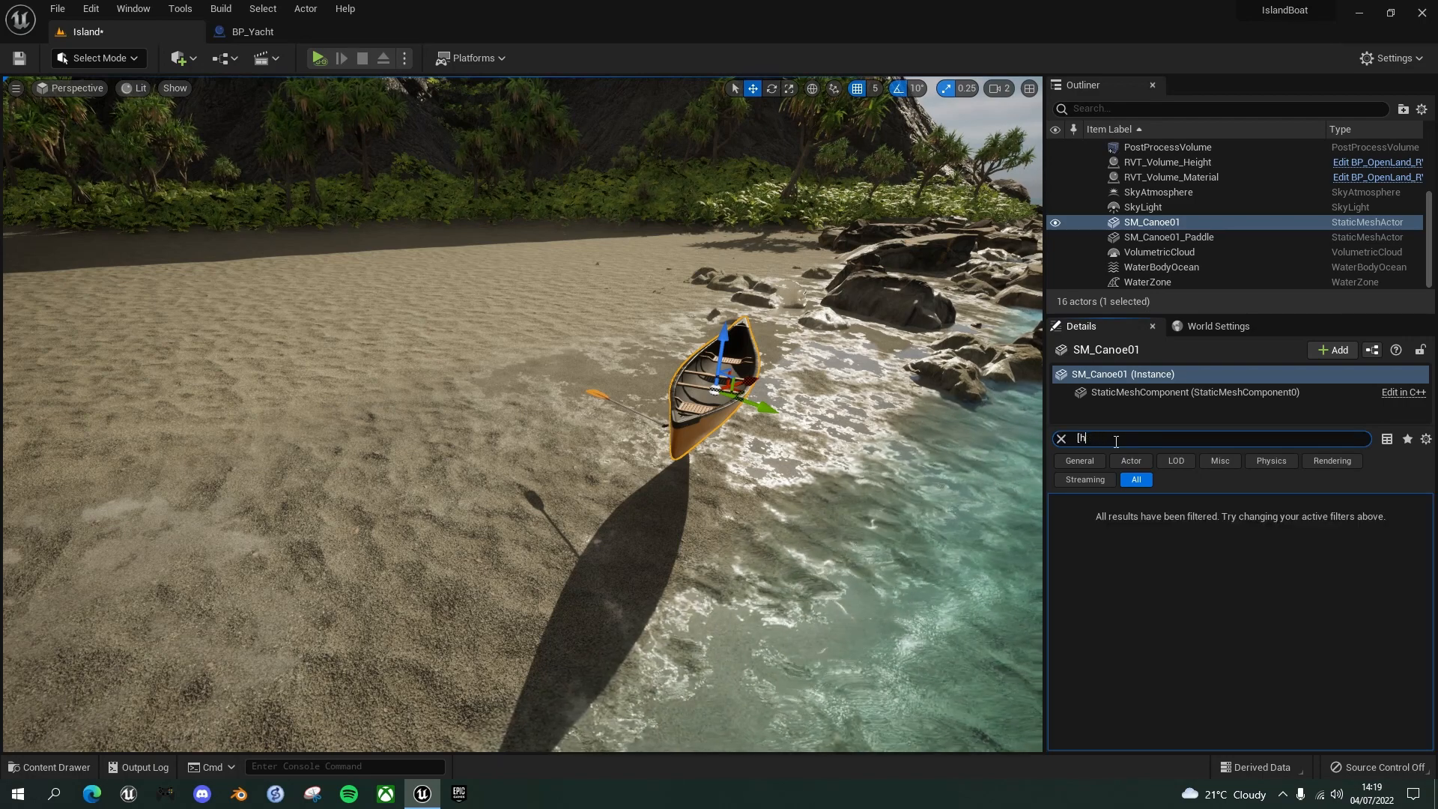
key("BackSpace")
key("BackSpace")
key("BackSpace")
key("BackSpace")
key("BackSpace")
type("phys")
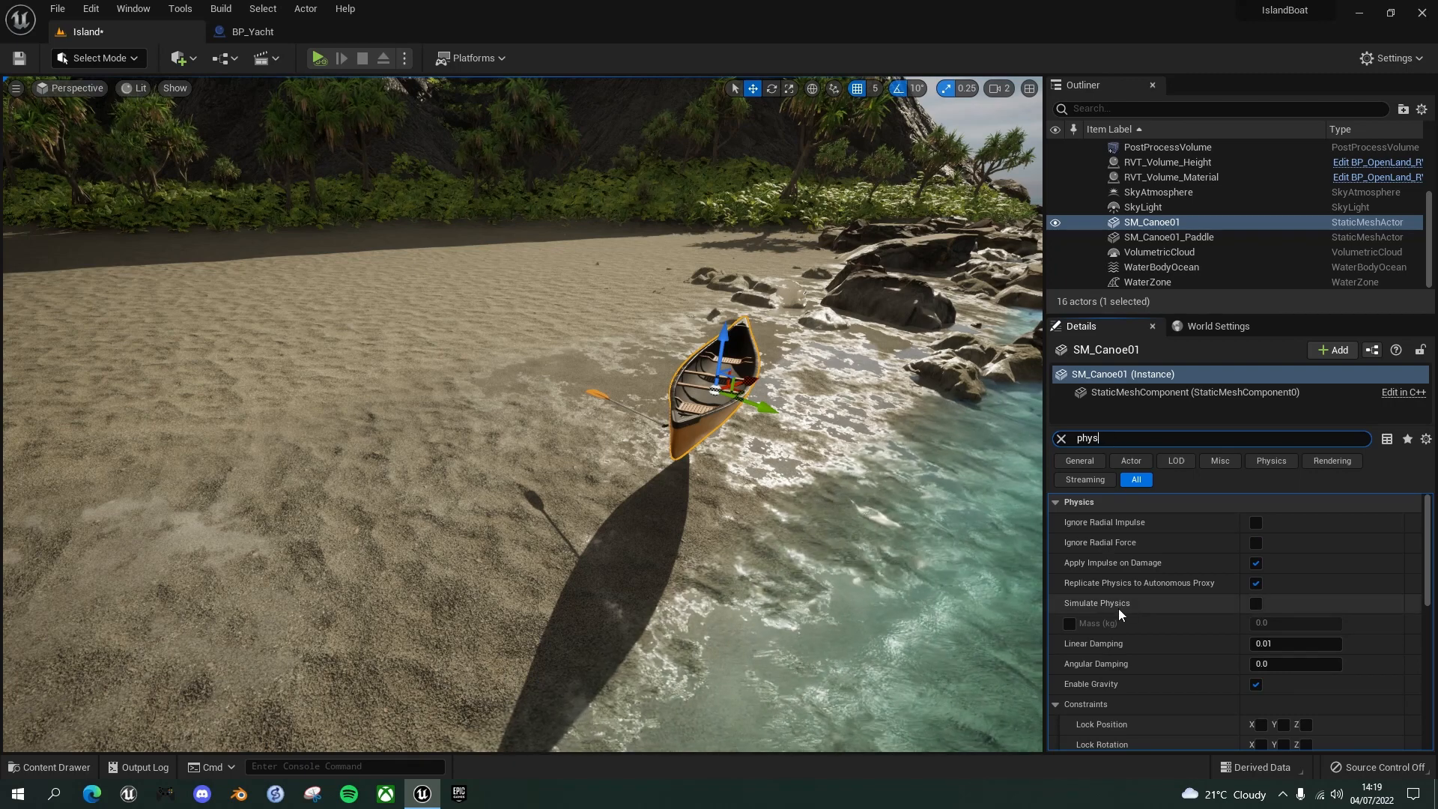
left_click(1256, 603)
left_click(1070, 623)
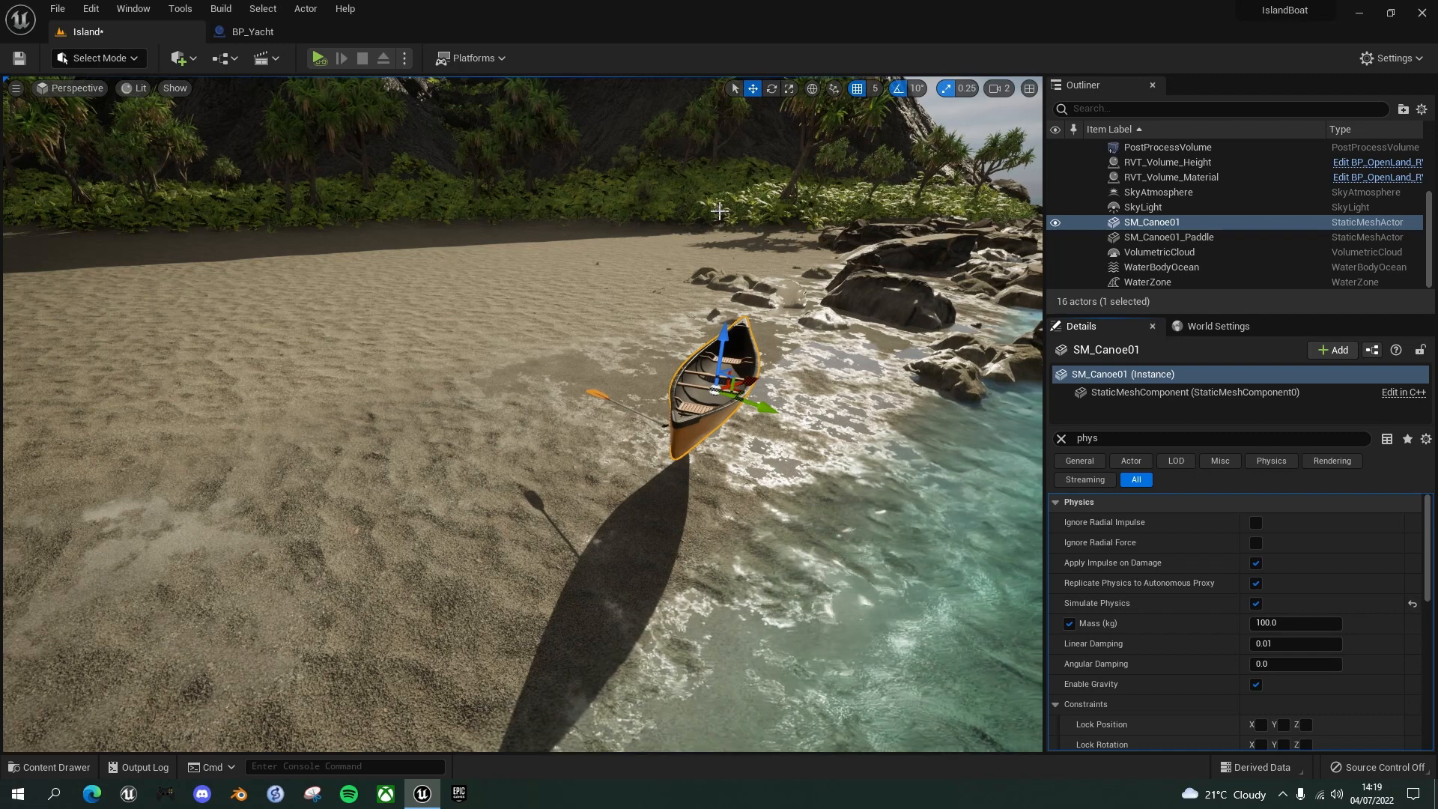
Simulate until the canoe settles on the shore, keep its simulation changes, stop, and disable Simulate Physics on the canoe.
key("alt+s")
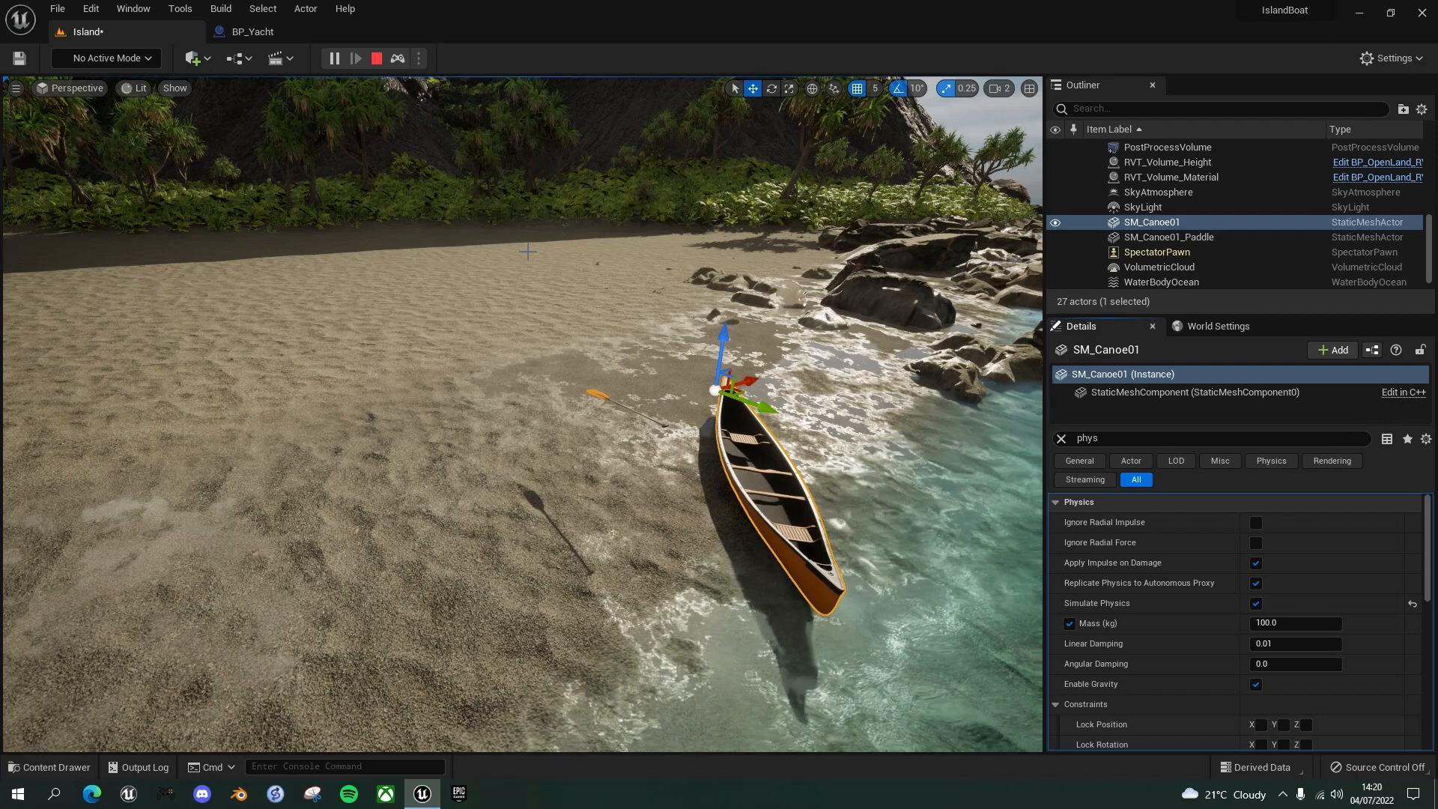
key("Escape")
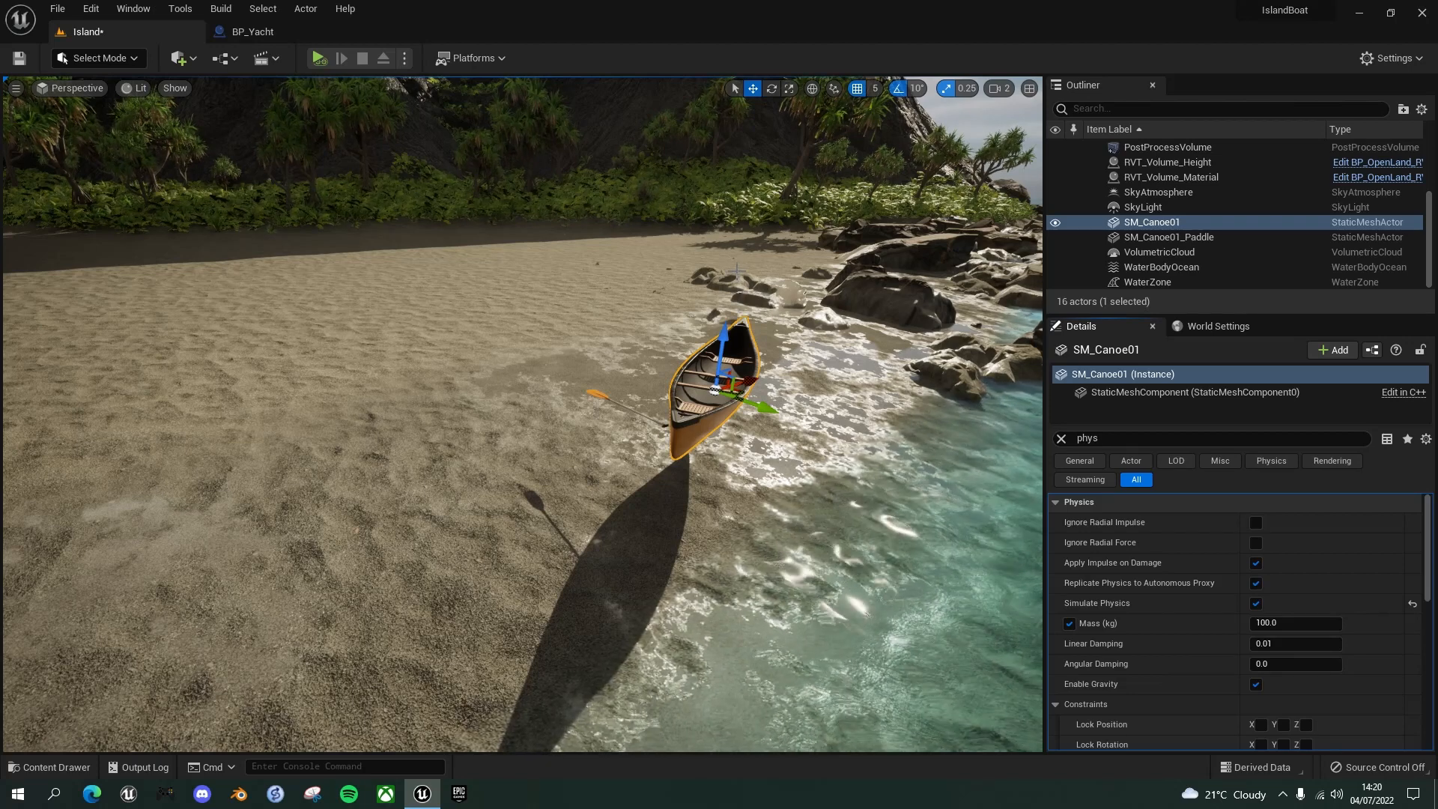
key("alt+p")
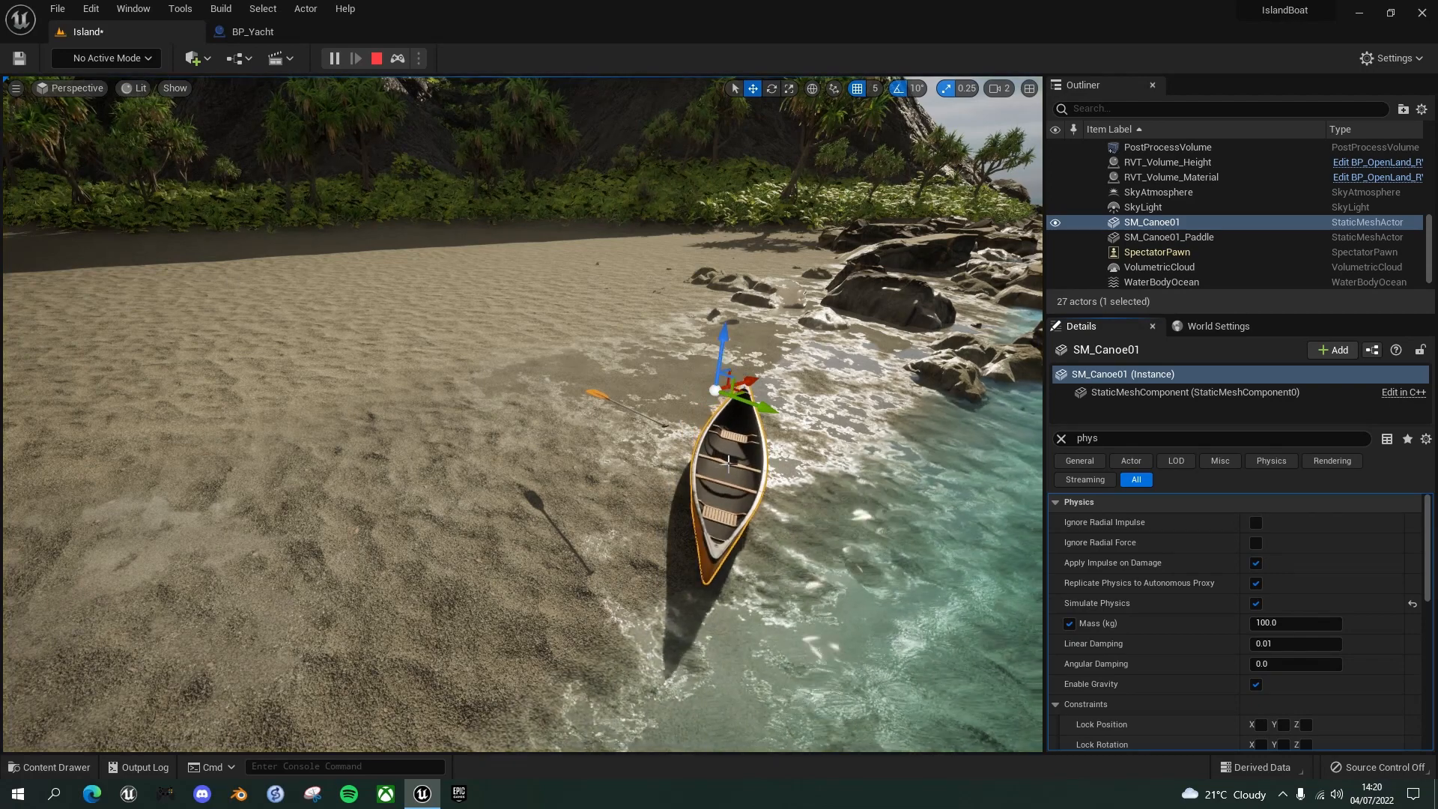
right_click(728, 461)
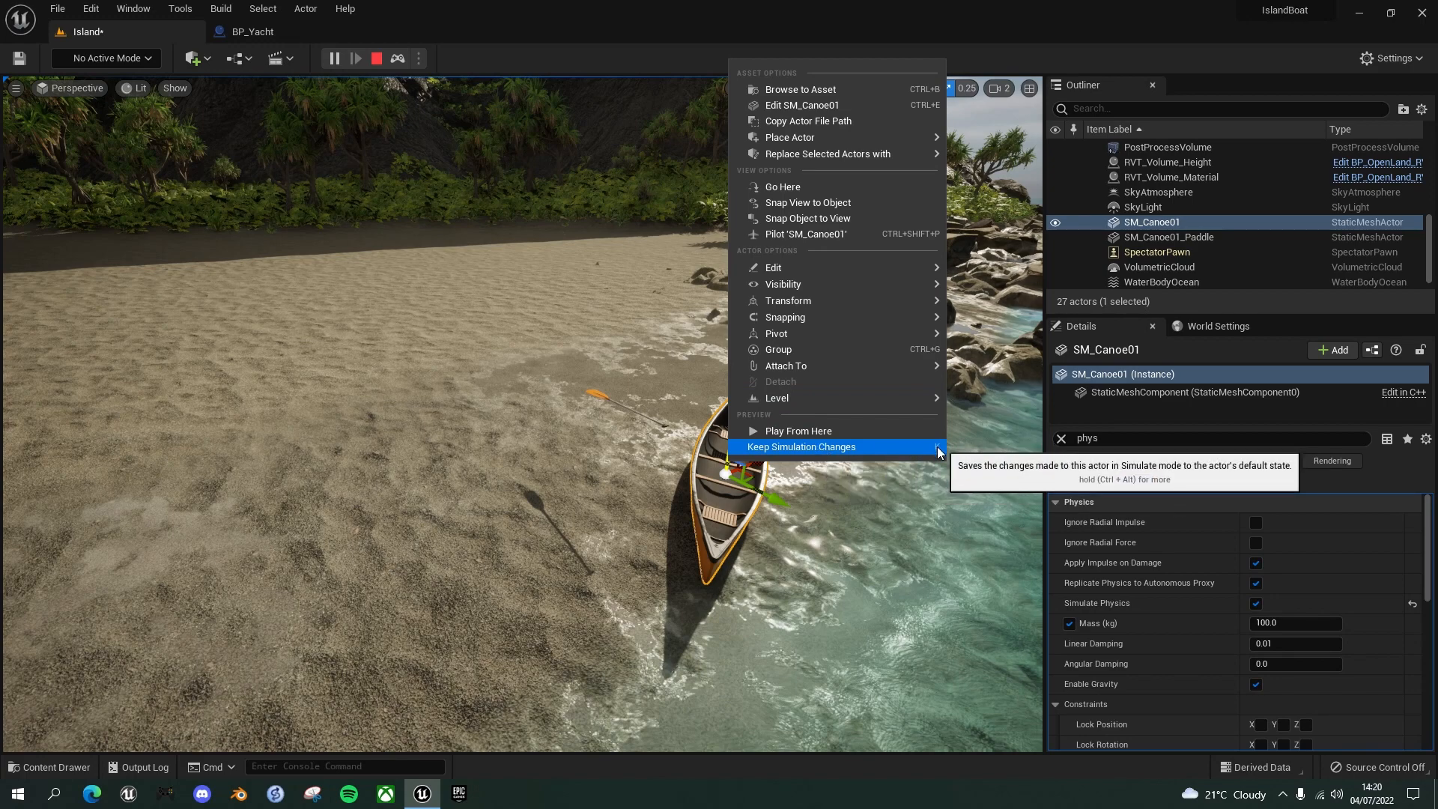
left_click(827, 445)
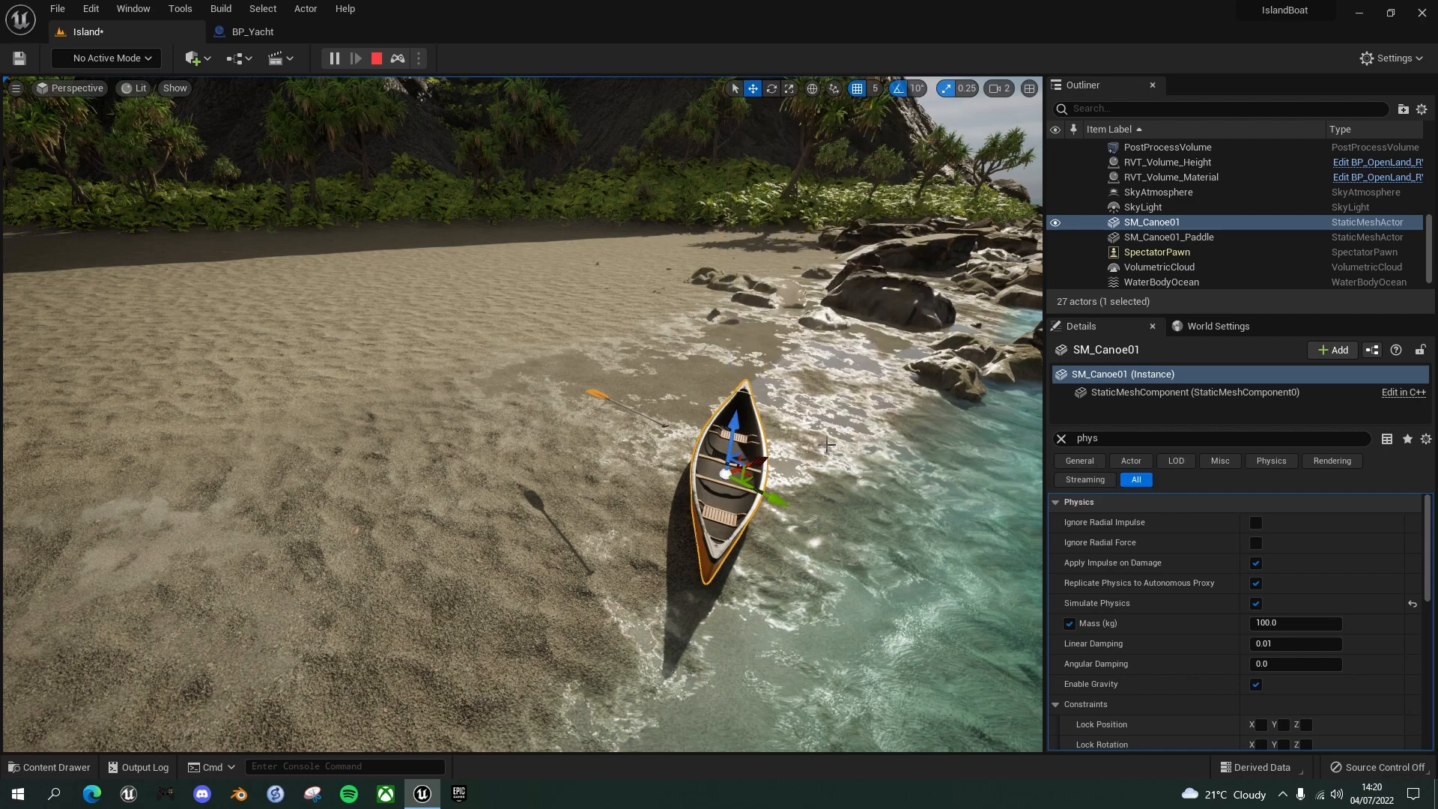
left_click(377, 58)
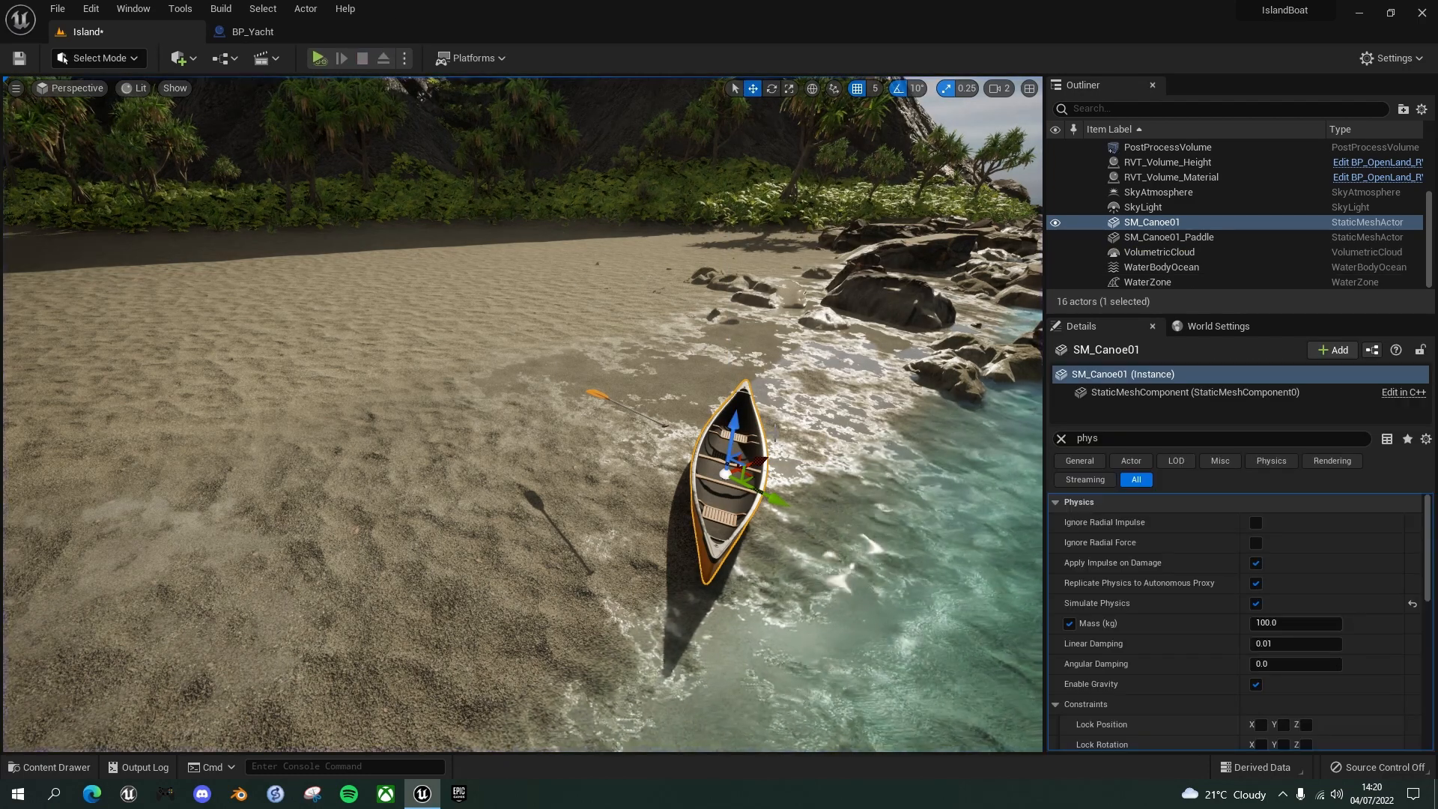
left_click(1256, 604)
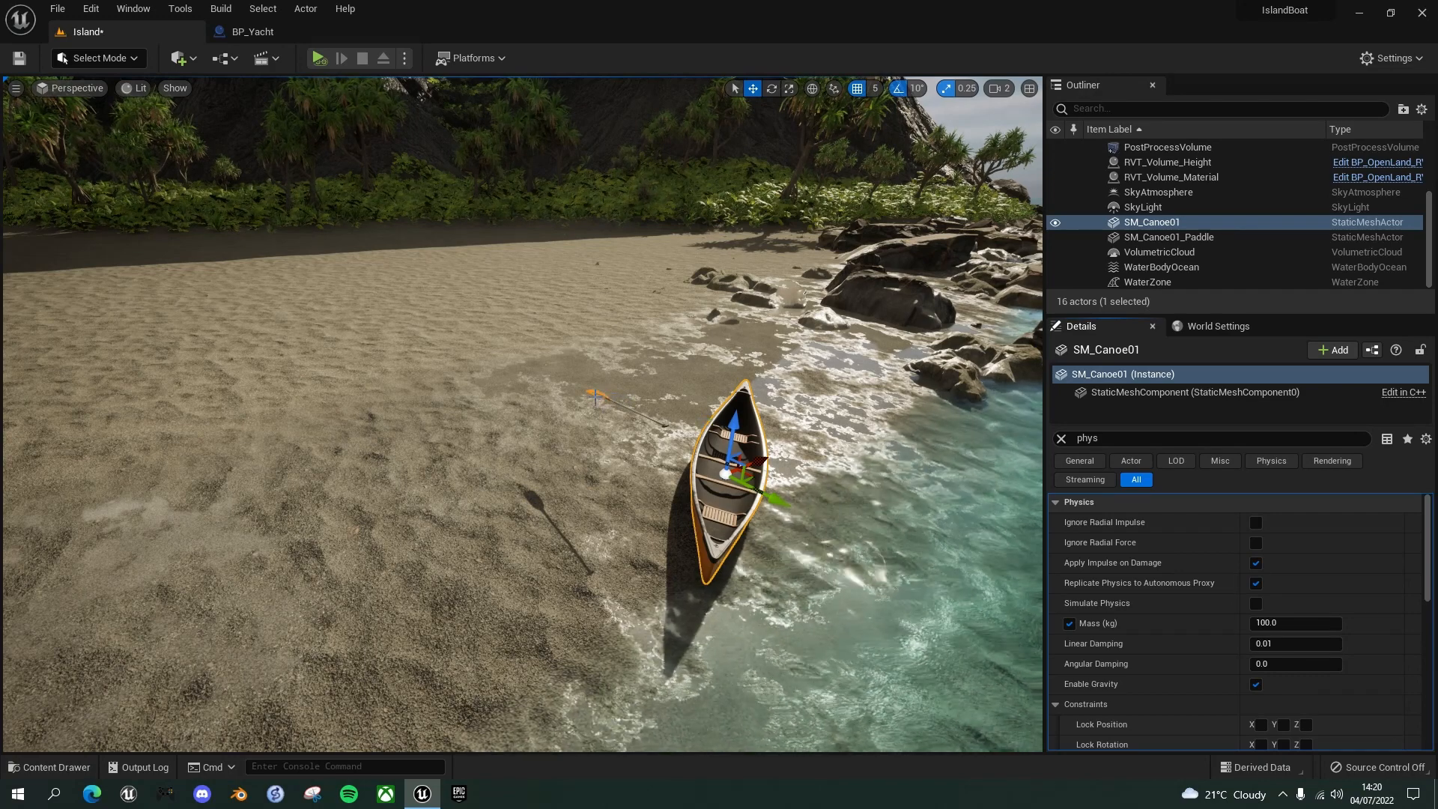
Enable Simulate Physics and the Mass (kg) override at 100.0 on SM_Canoe01_Paddle.
left_click(596, 397)
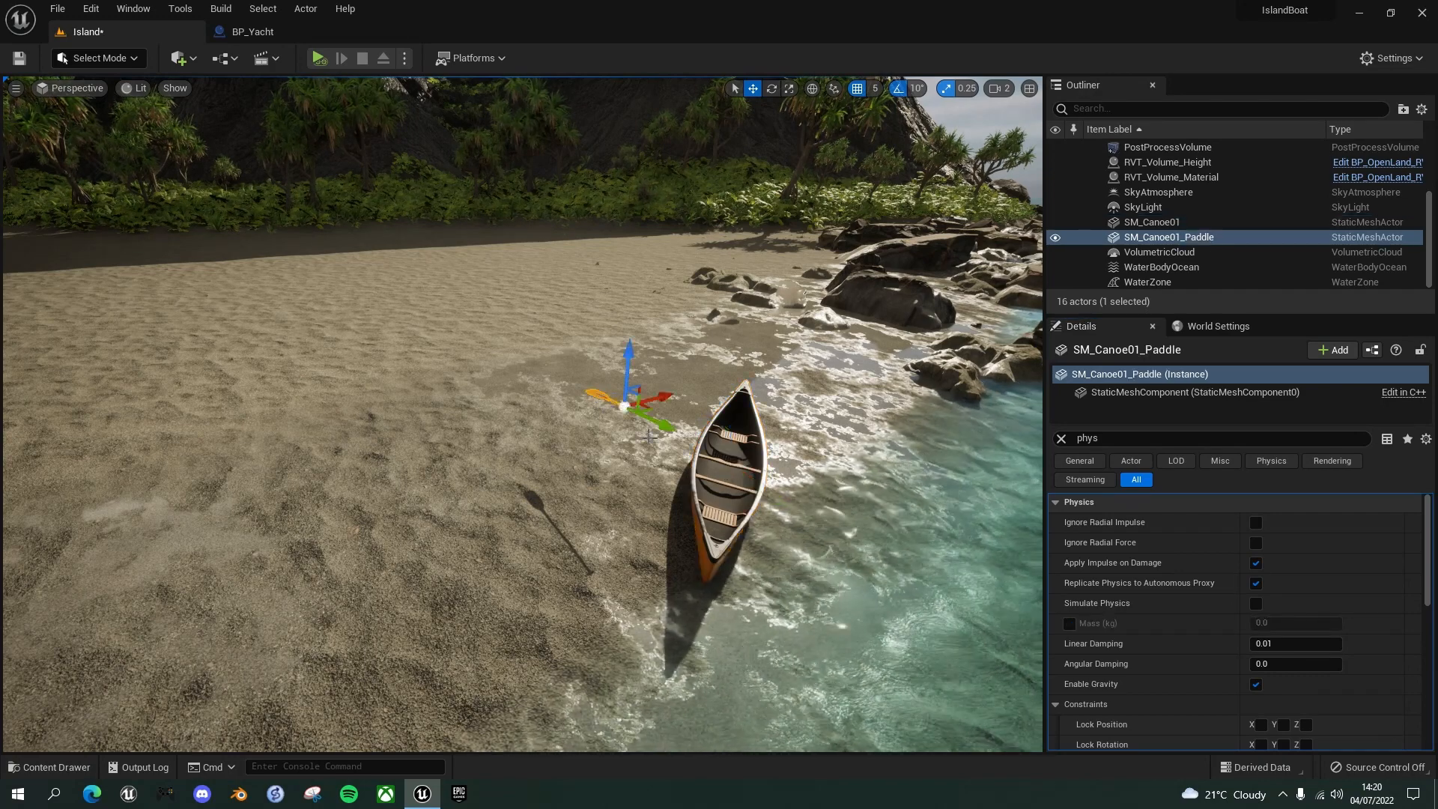
left_click(1256, 603)
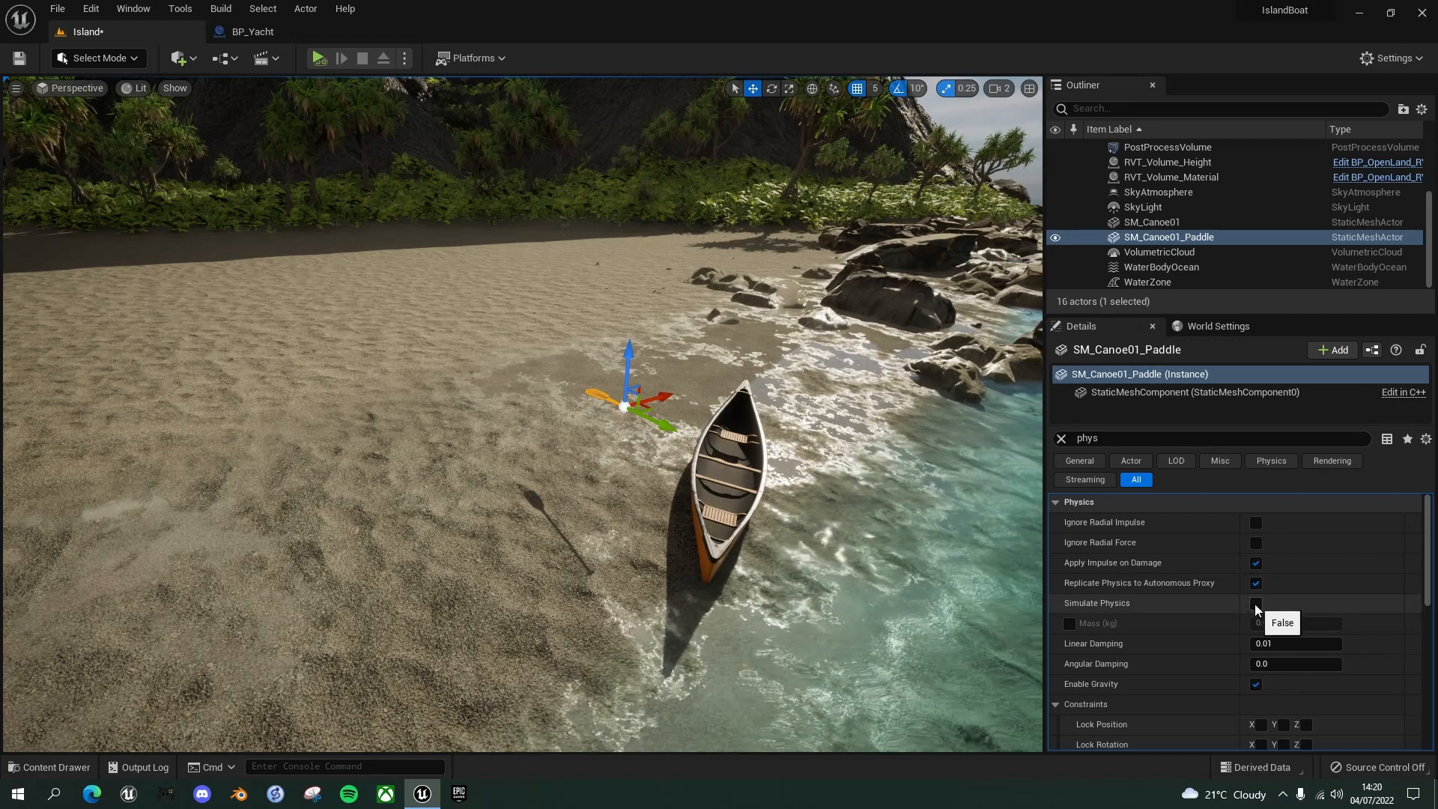
left_click(1070, 623)
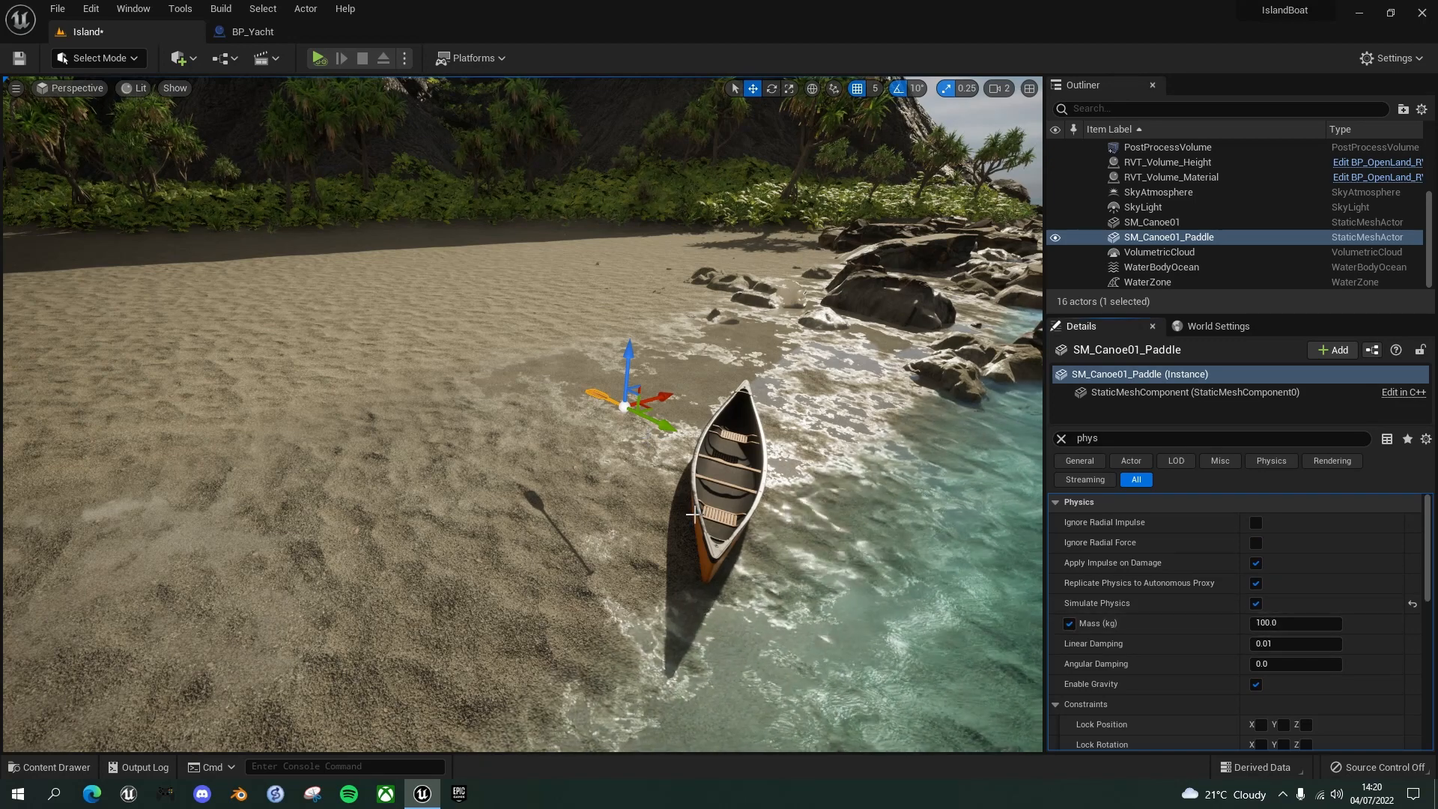
Simulate until the paddle lands on the sand, keep its simulation changes, stop, and disable Simulate Physics on the paddle.
left_click(317, 60)
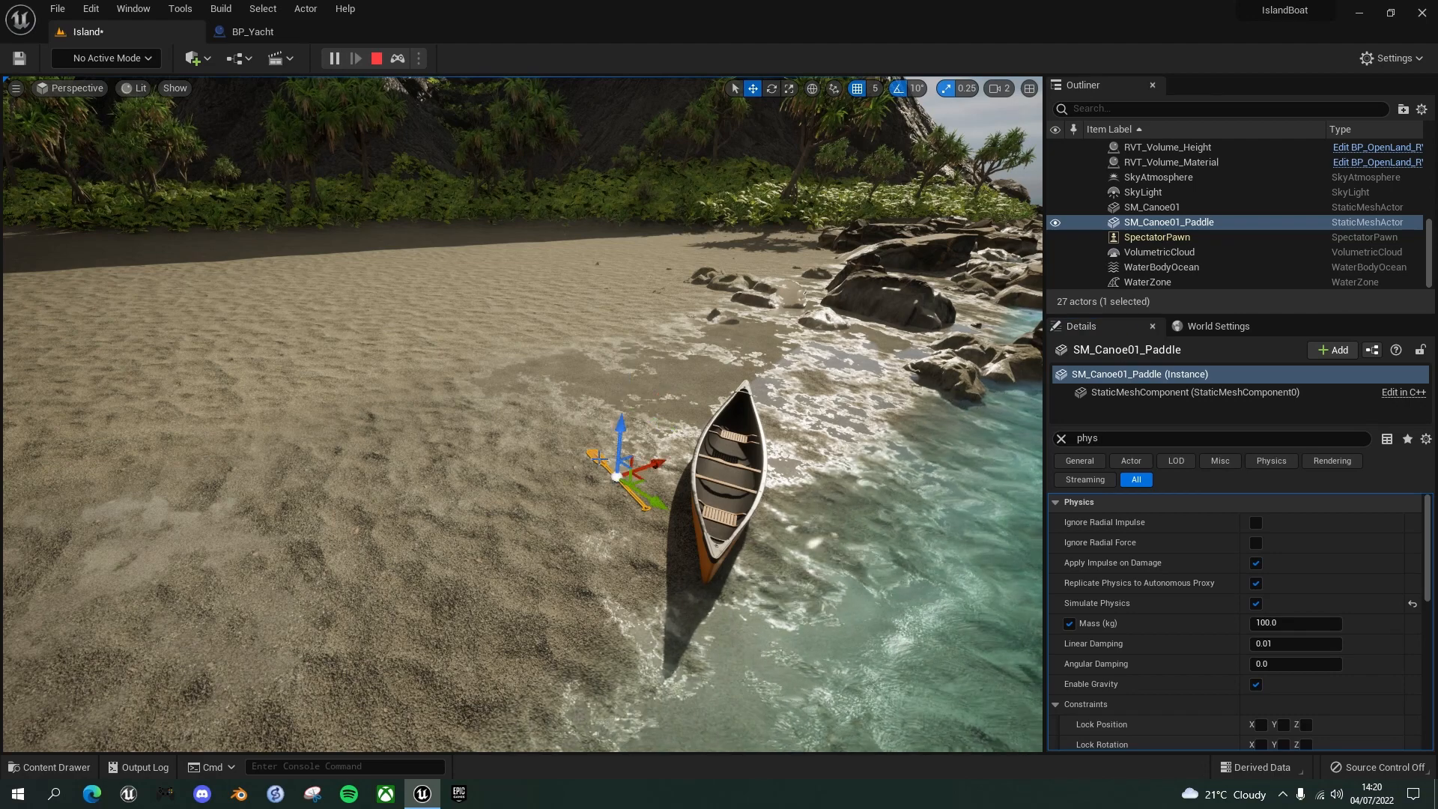
key("k")
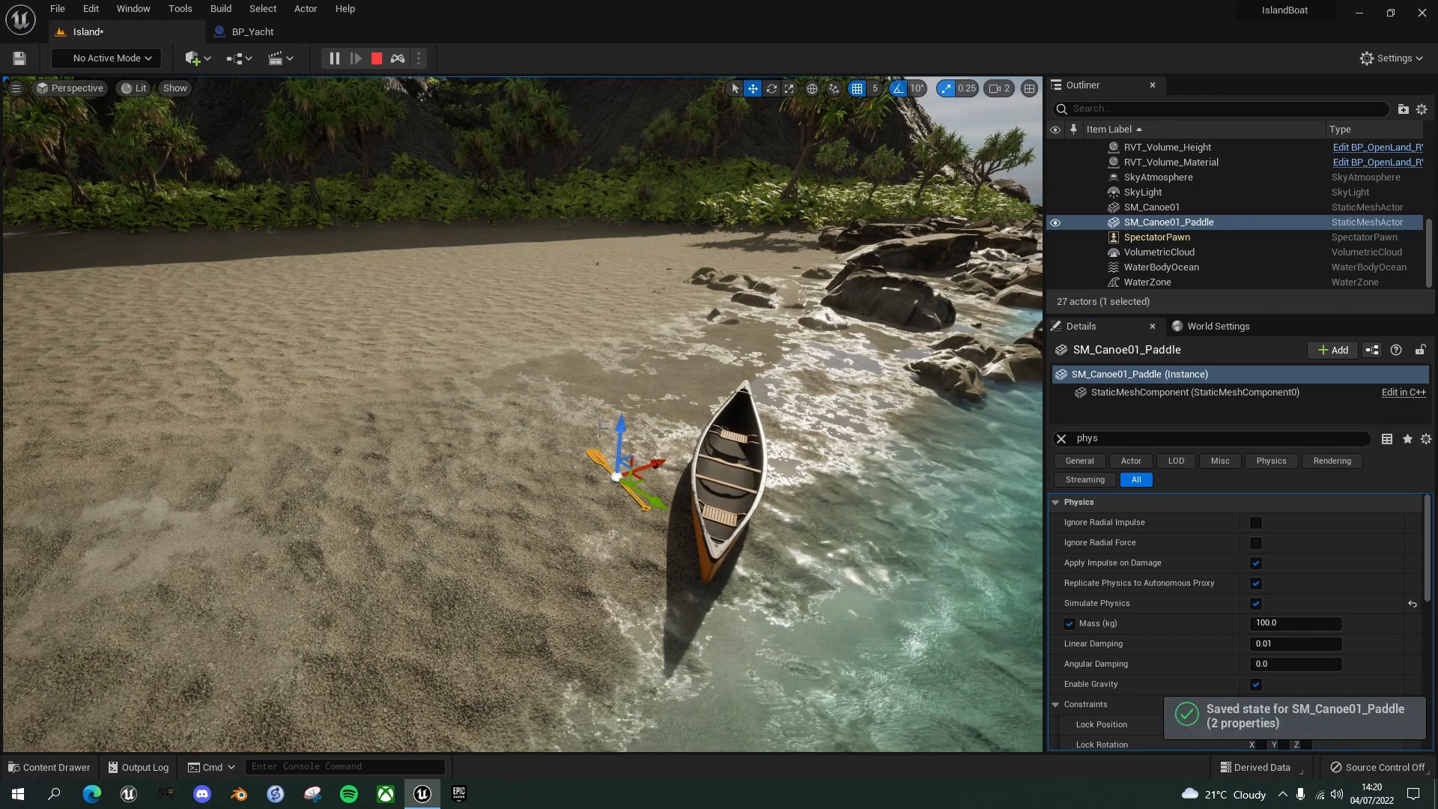
left_click(377, 58)
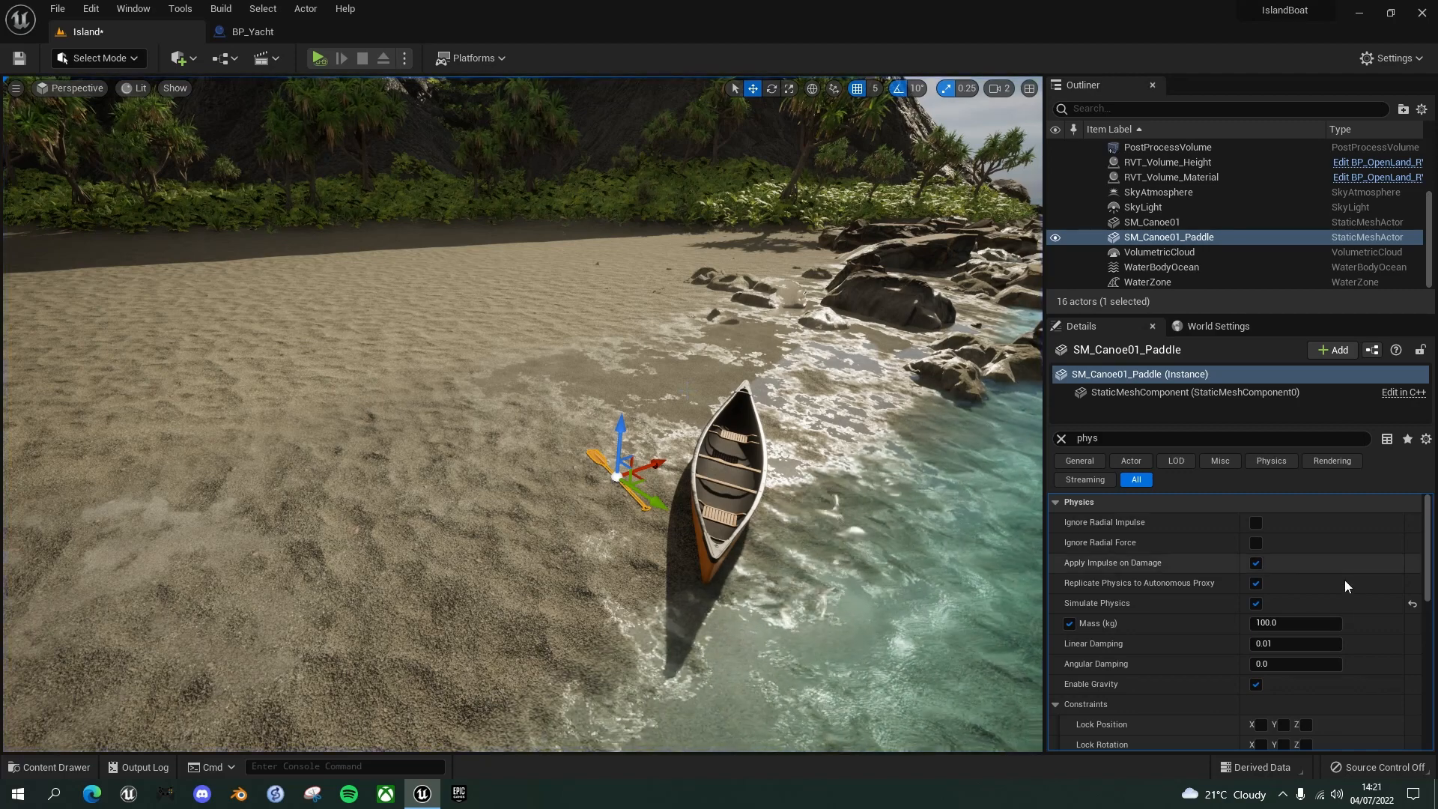
left_click(1256, 603)
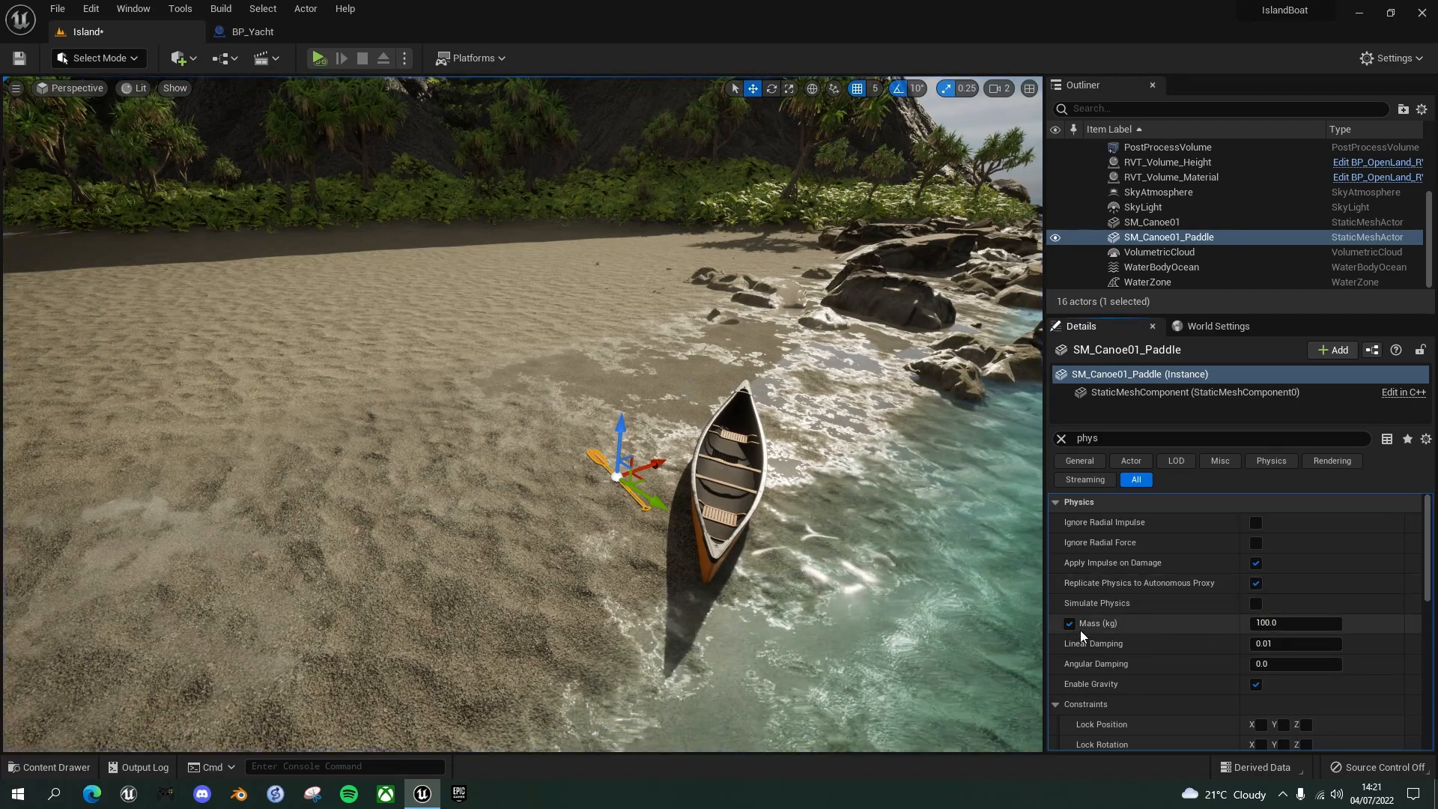
left_click(795, 458)
right_click_drag(795, 458, 692, 422)
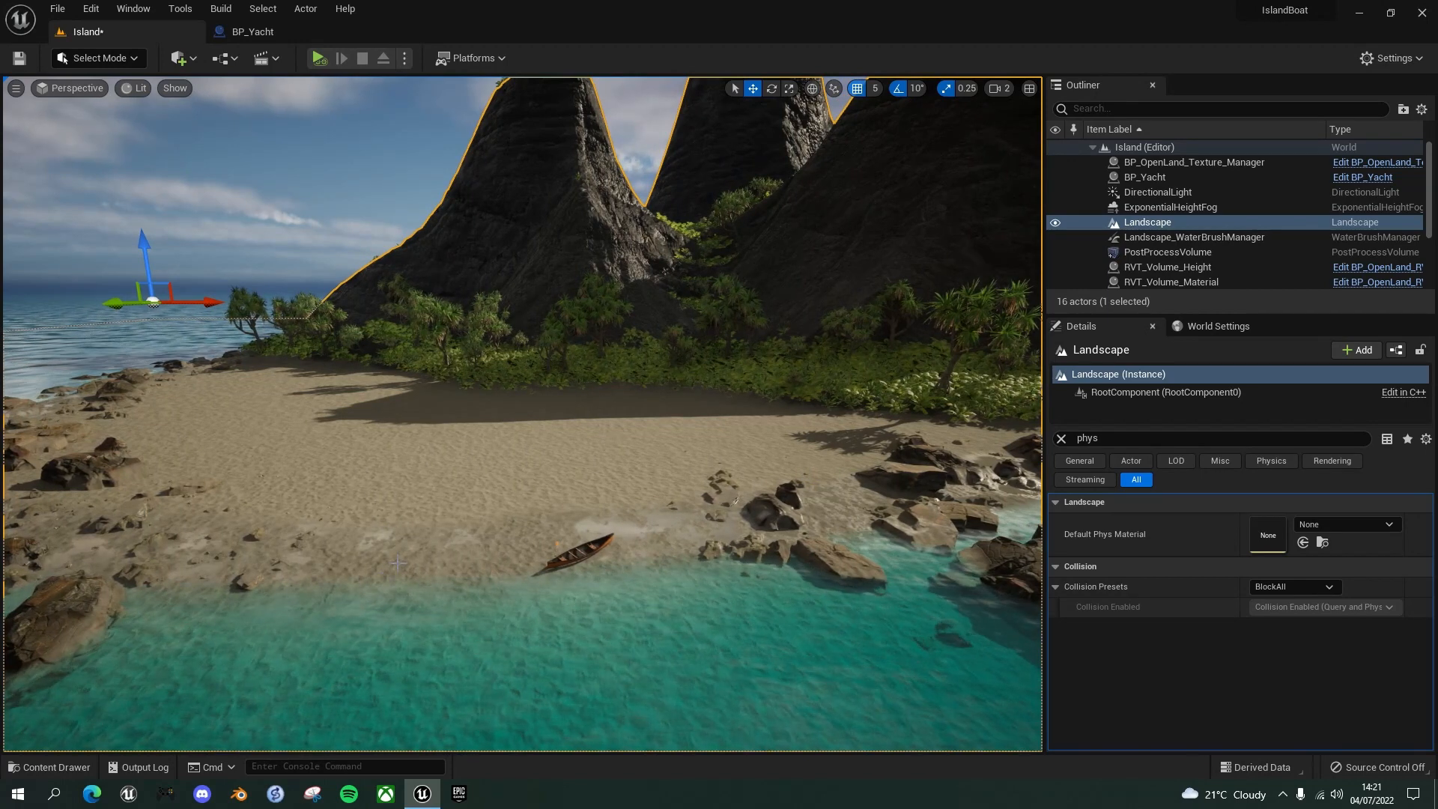